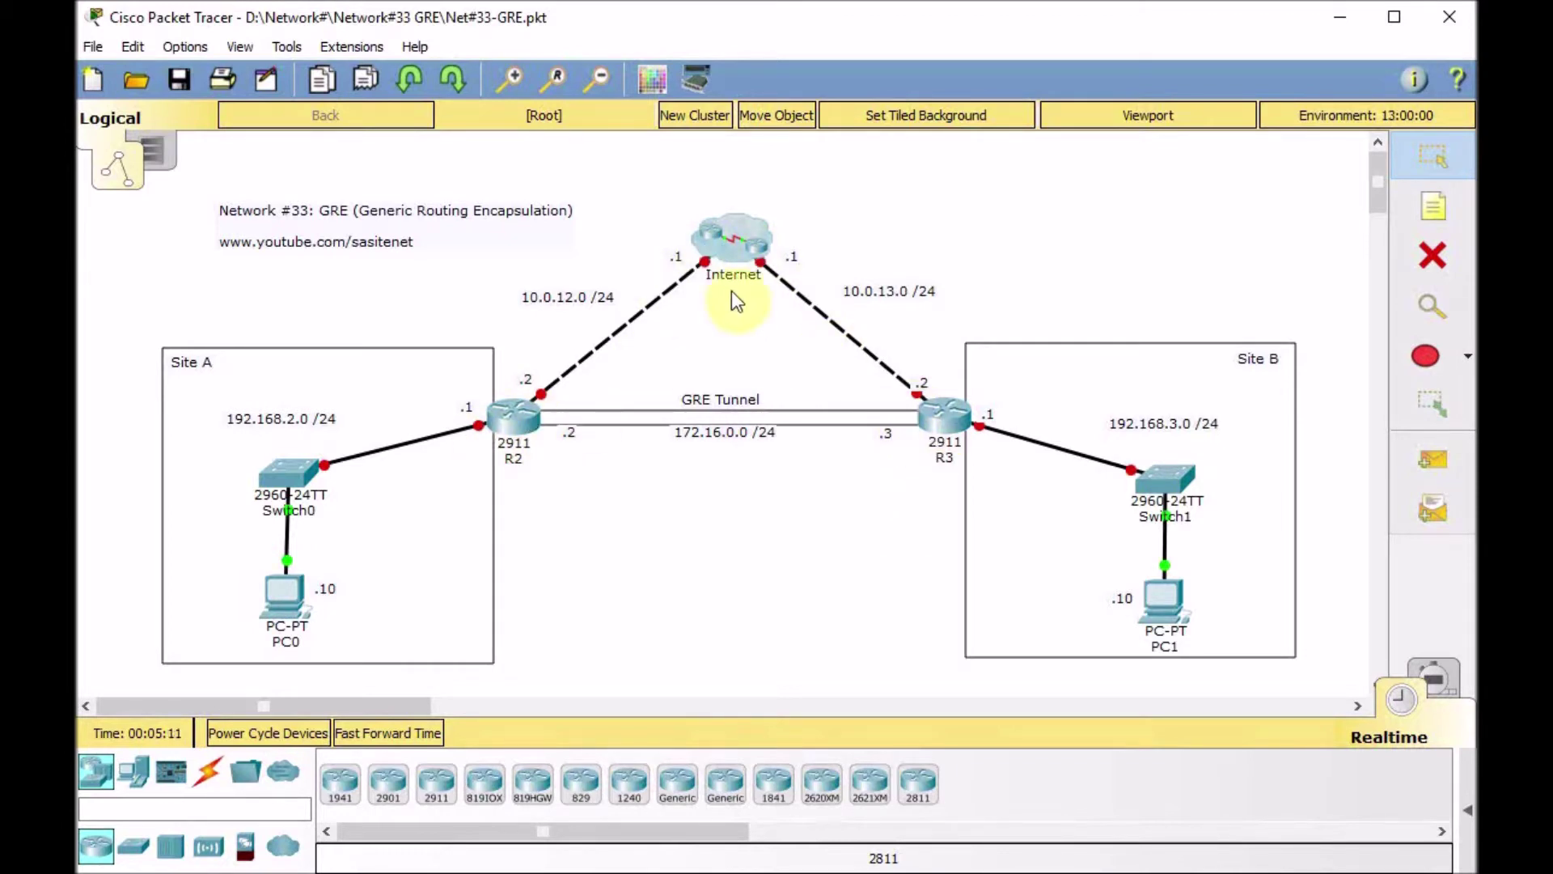
# Look inside the Internet cluster and return to the root topology
pyautogui.click(736, 231)
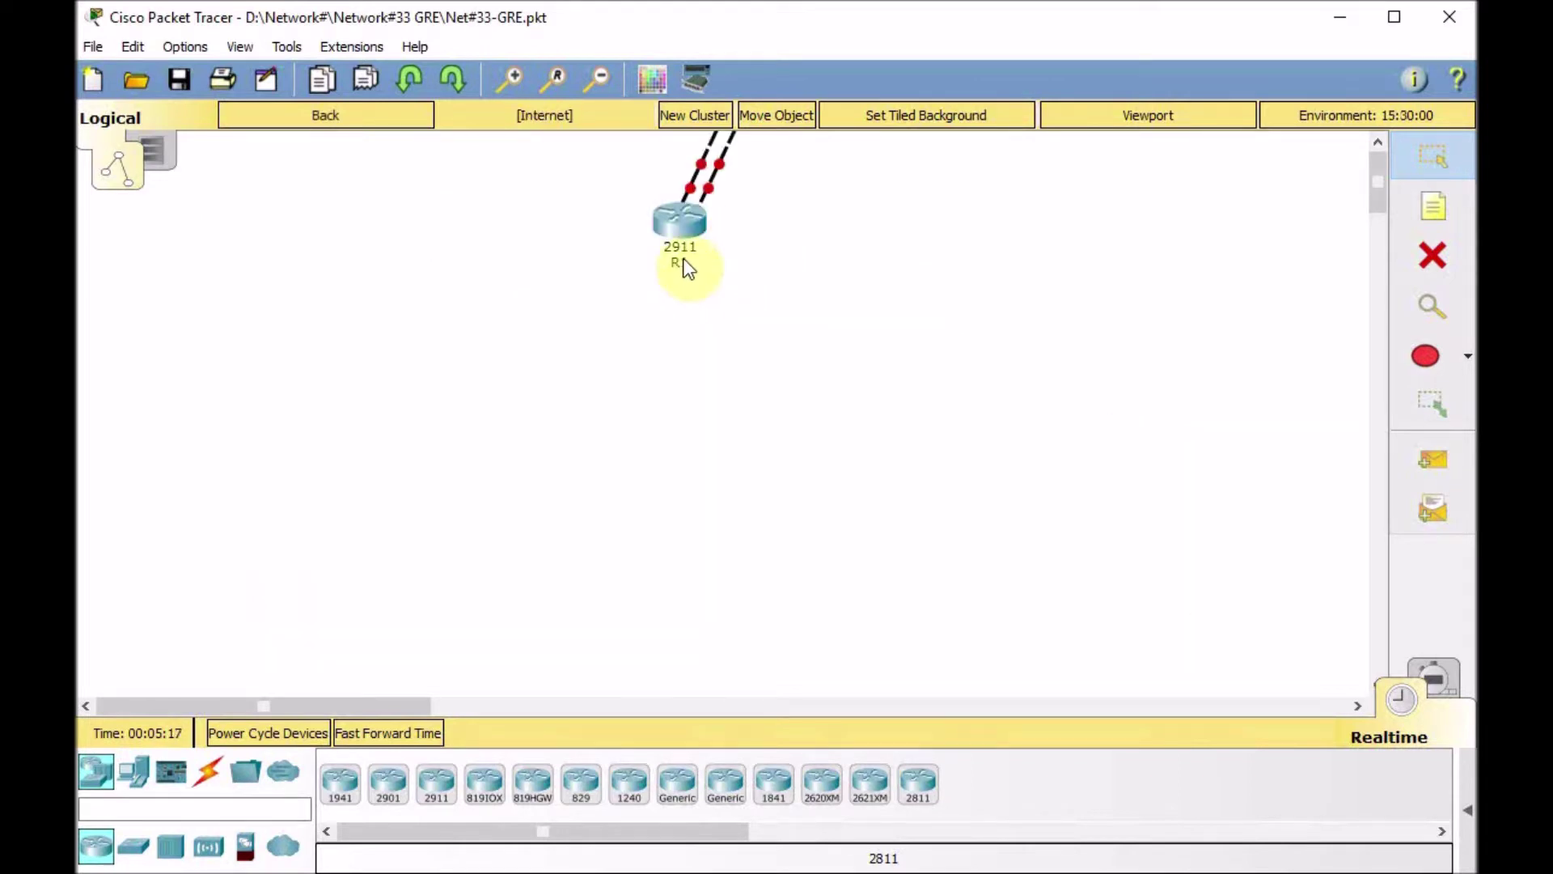
pyautogui.click(361, 119)
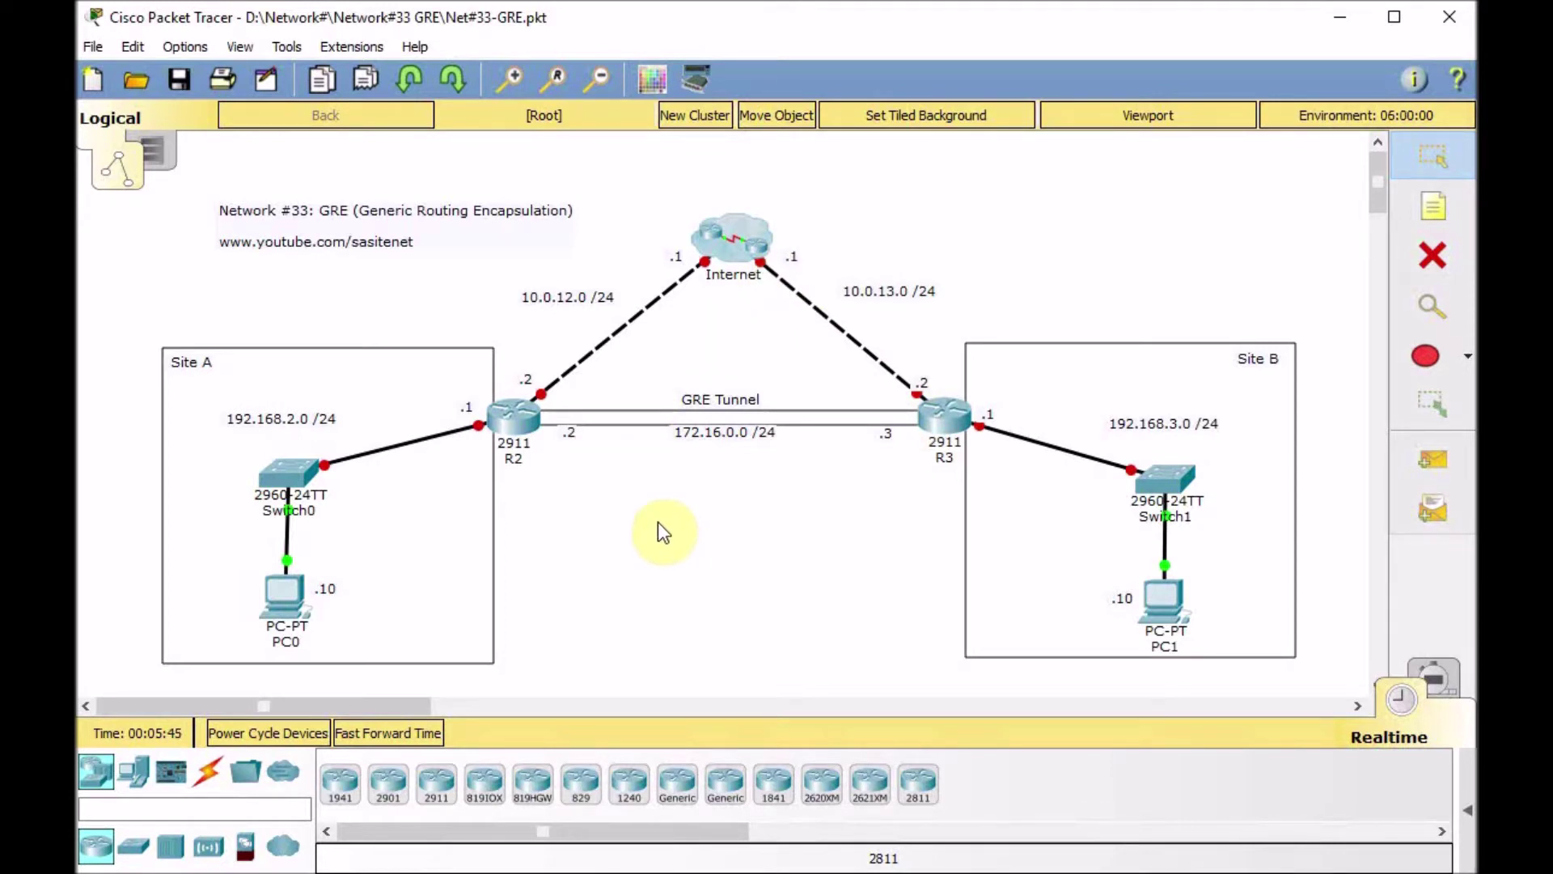
# Open router R1 inside the Internet cluster, widen its device window, and return the workspace to the root topology
pyautogui.click(743, 244)
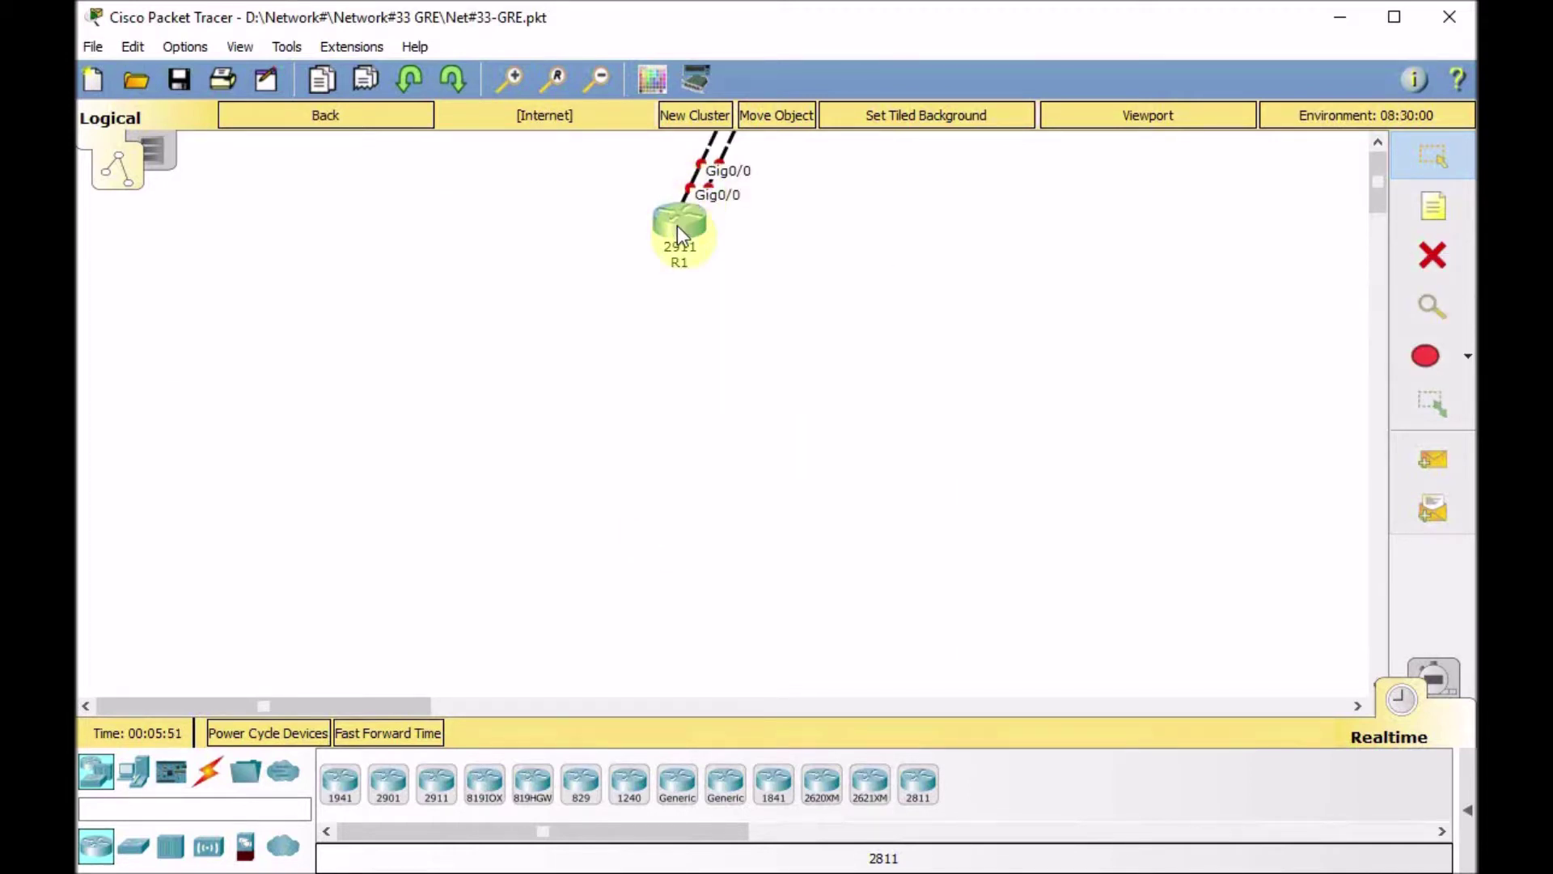
pyautogui.click(677, 226)
pyautogui.moveTo(850, 175); pyautogui.dragTo(924, 114)
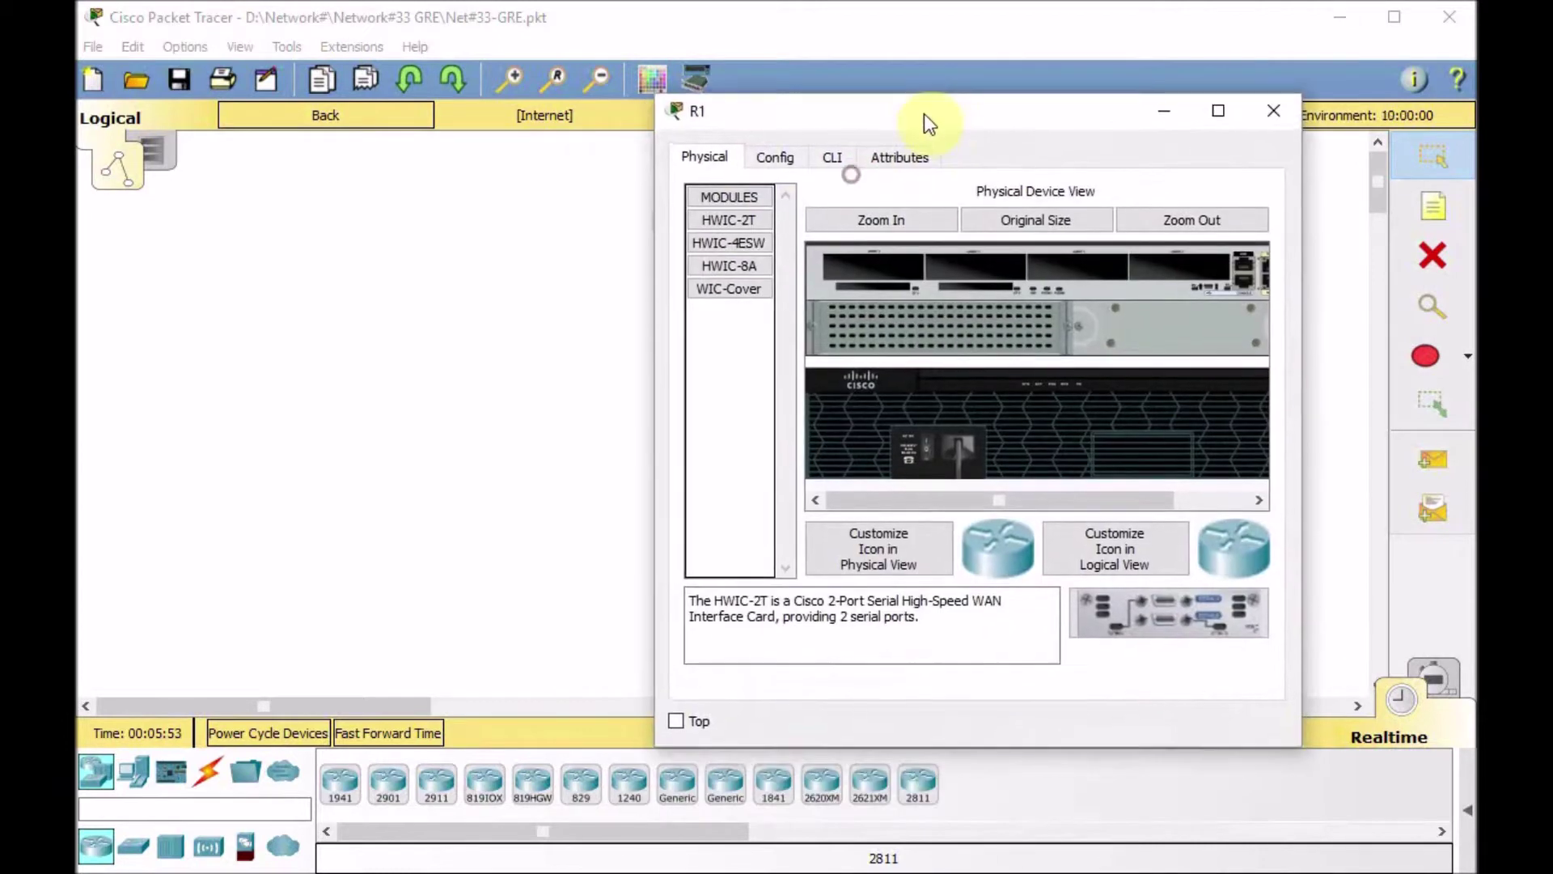
pyautogui.moveTo(1304, 271); pyautogui.dragTo(1433, 260)
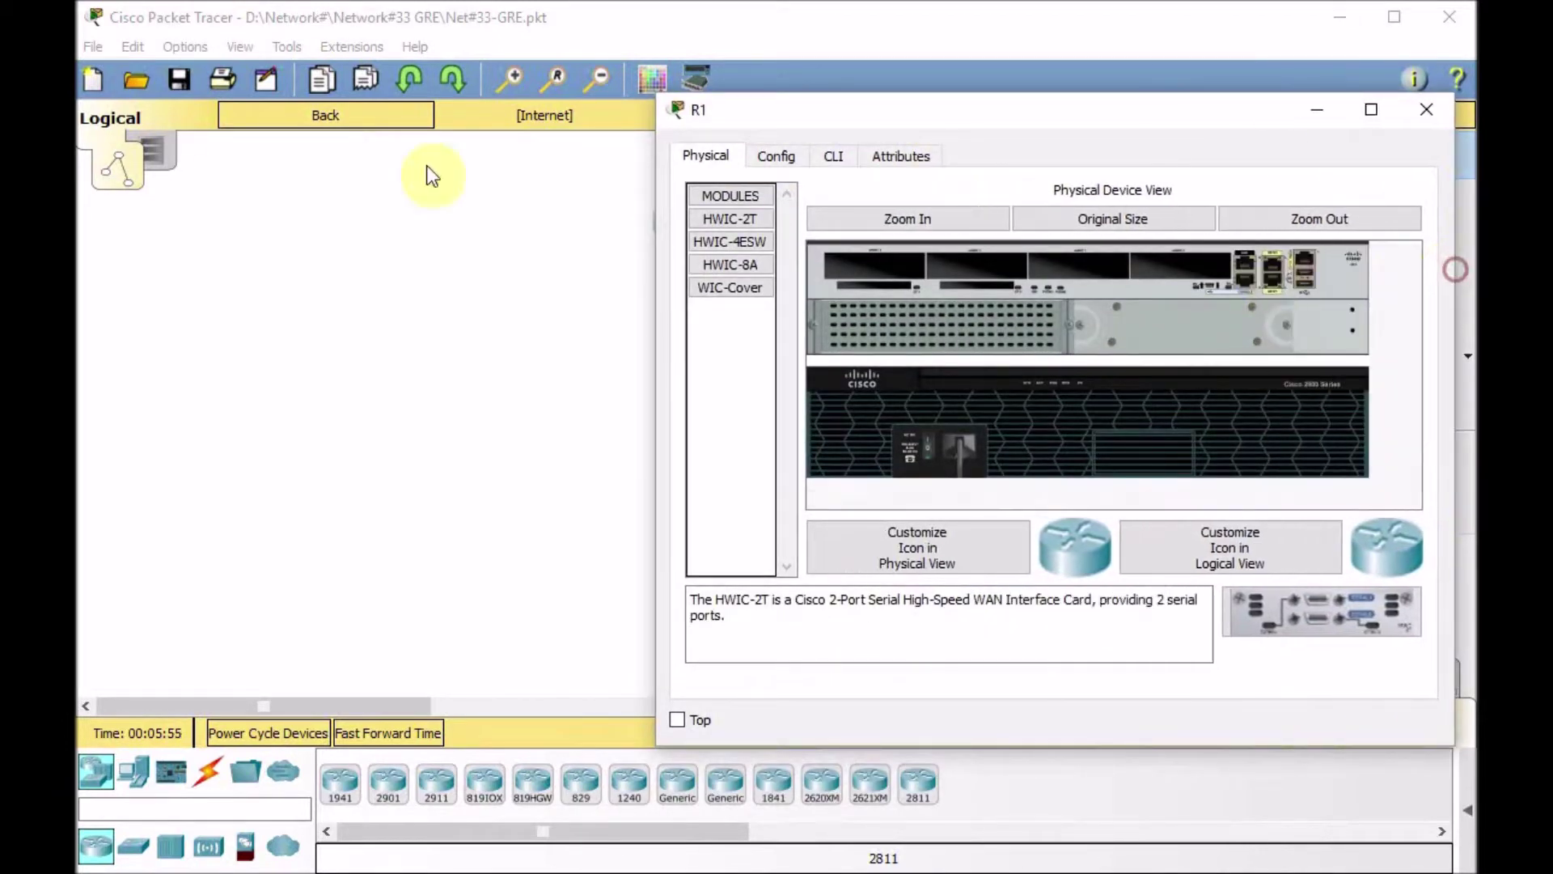
pyautogui.click(274, 112)
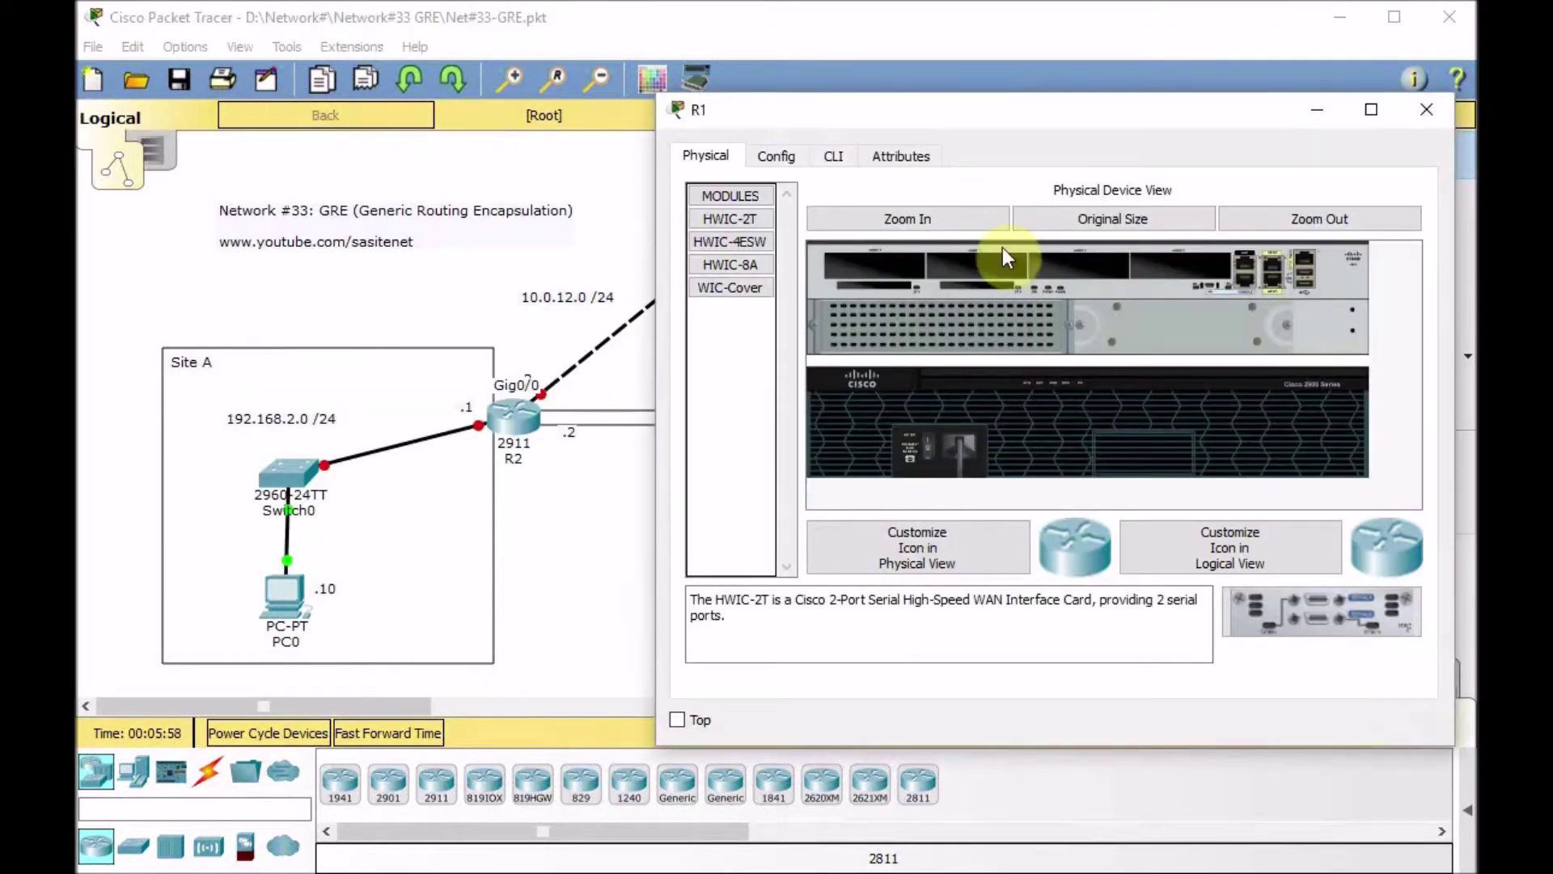
# Start a command-line session on R1 and enter global configuration mode through privileged mode
pyautogui.click(829, 157)
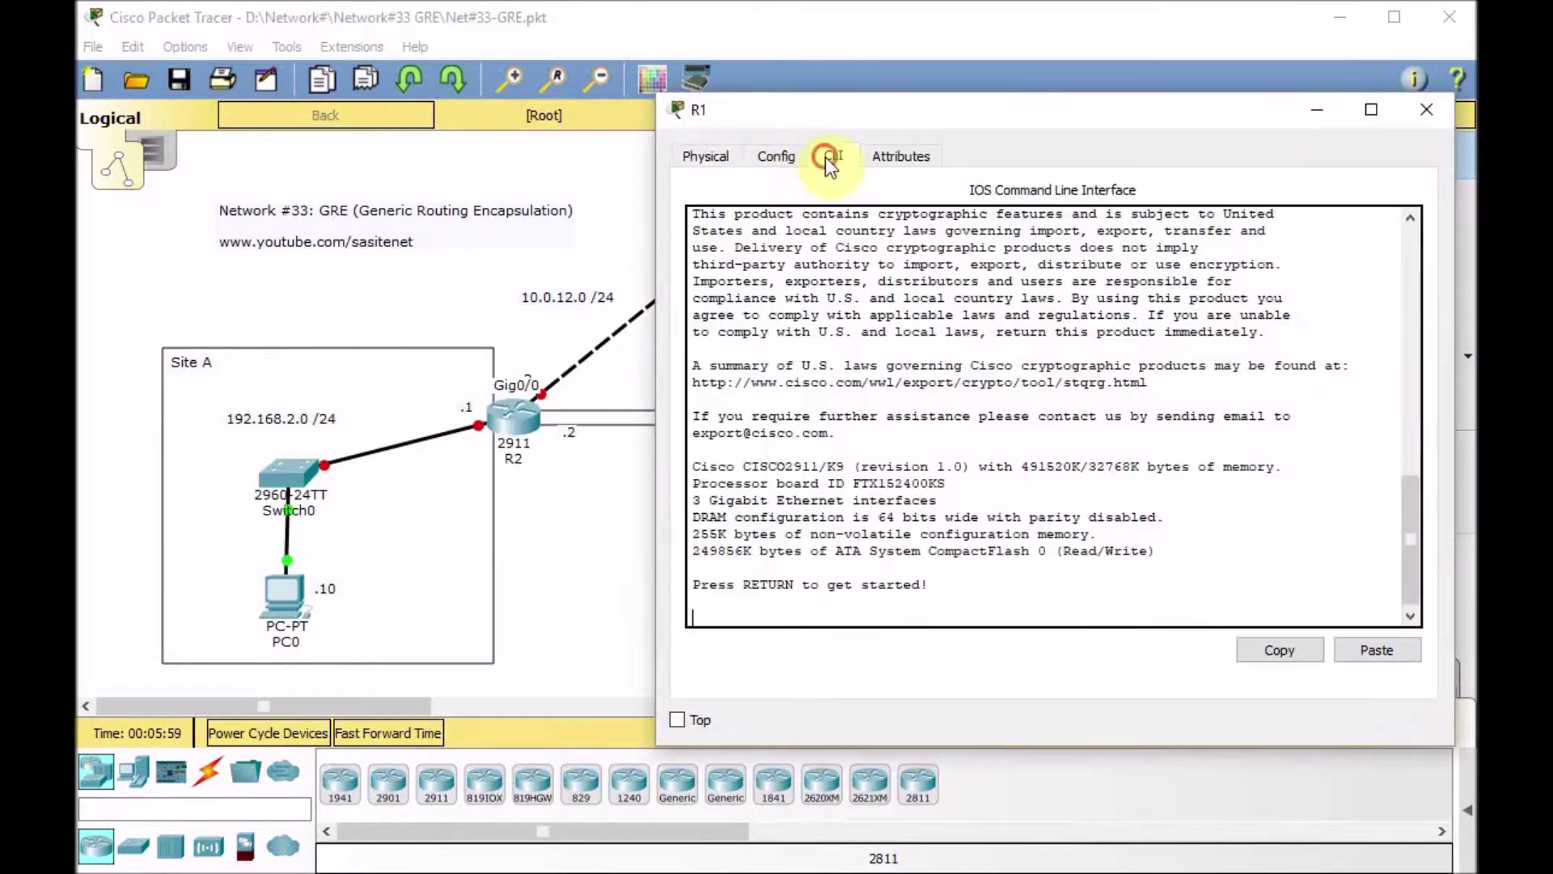
pyautogui.click(997, 422)
pyautogui.press('Return')
pyautogui.press('Return')
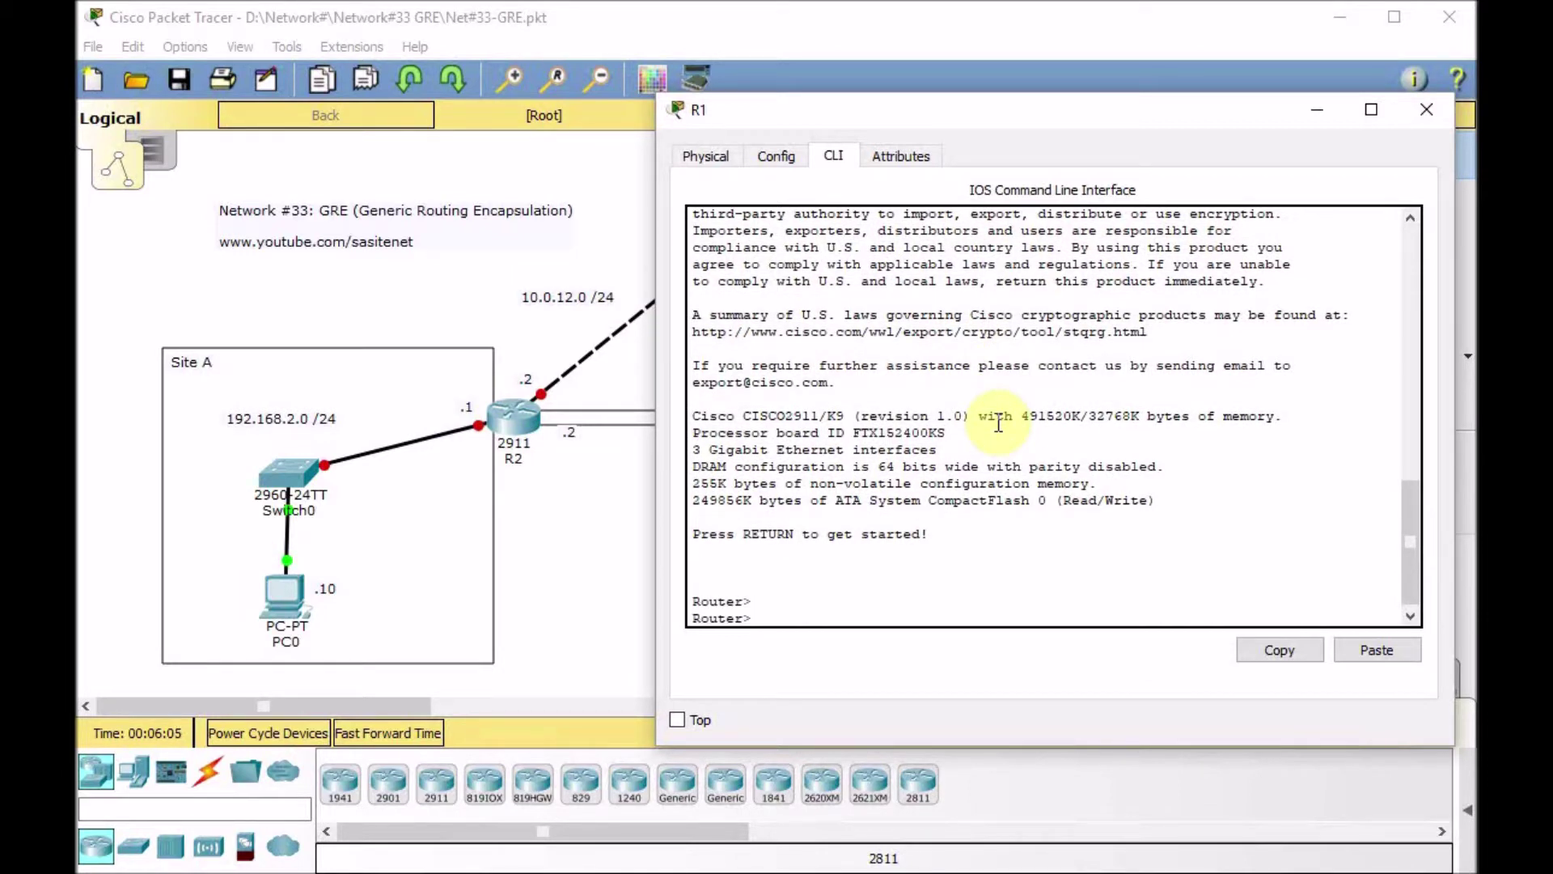
pyautogui.write('con')
pyautogui.press('BackSpace')
pyautogui.press('BackSpace')
pyautogui.press('BackSpace')
pyautogui.write('en')
pyautogui.press('Return')
pyautogui.write('conf t')
pyautogui.press('Return')
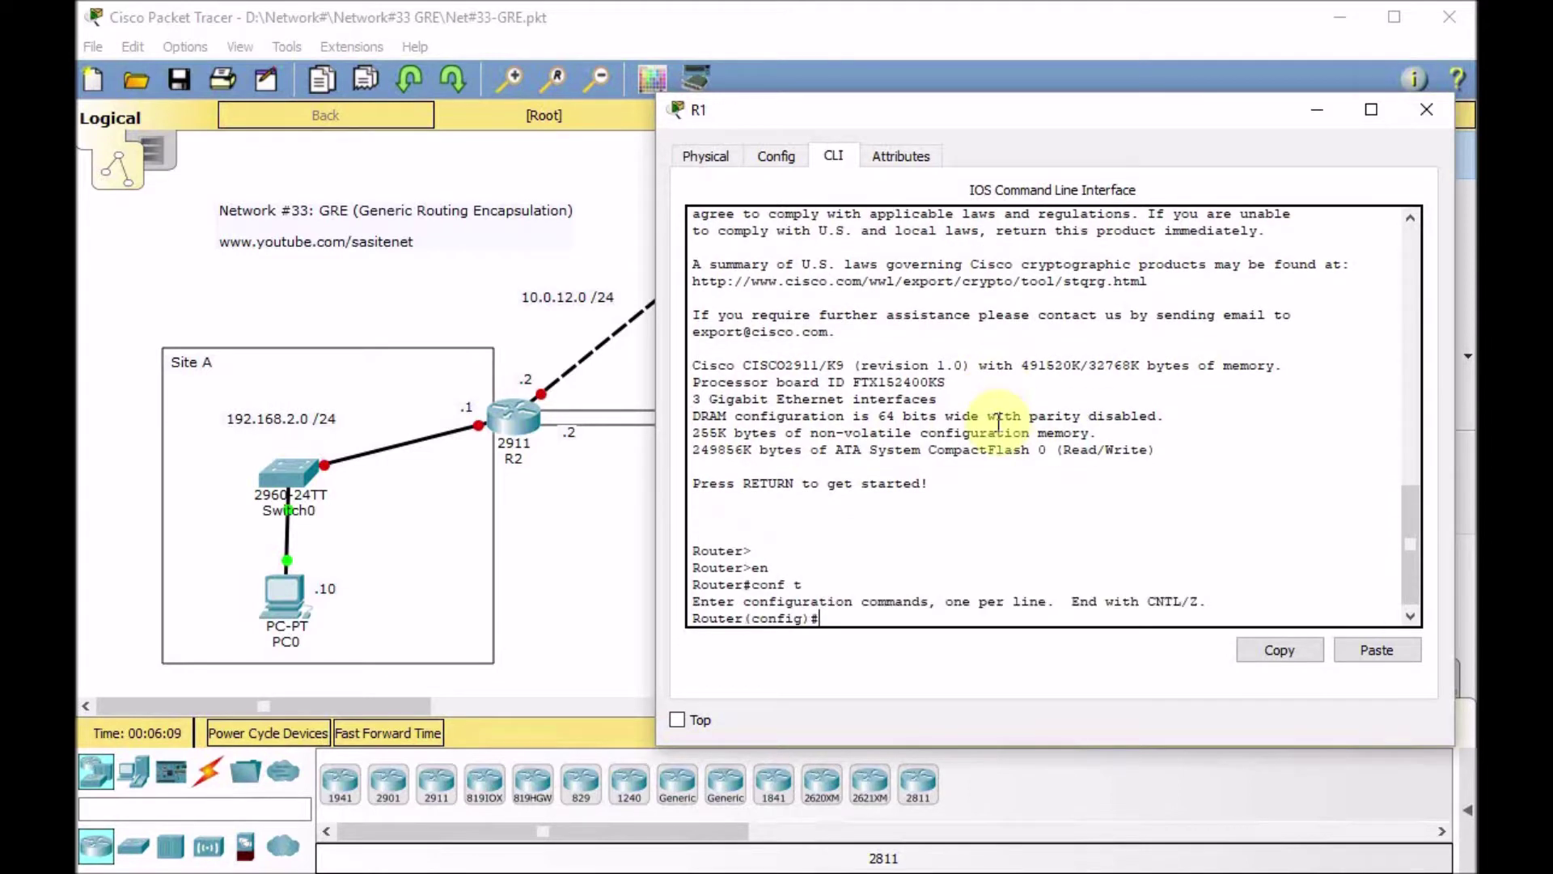
# Set router R1's hostname to ISP
pyautogui.write('hos')
pyautogui.press('Tab')
pyautogui.write('ISP')
pyautogui.press('Return')
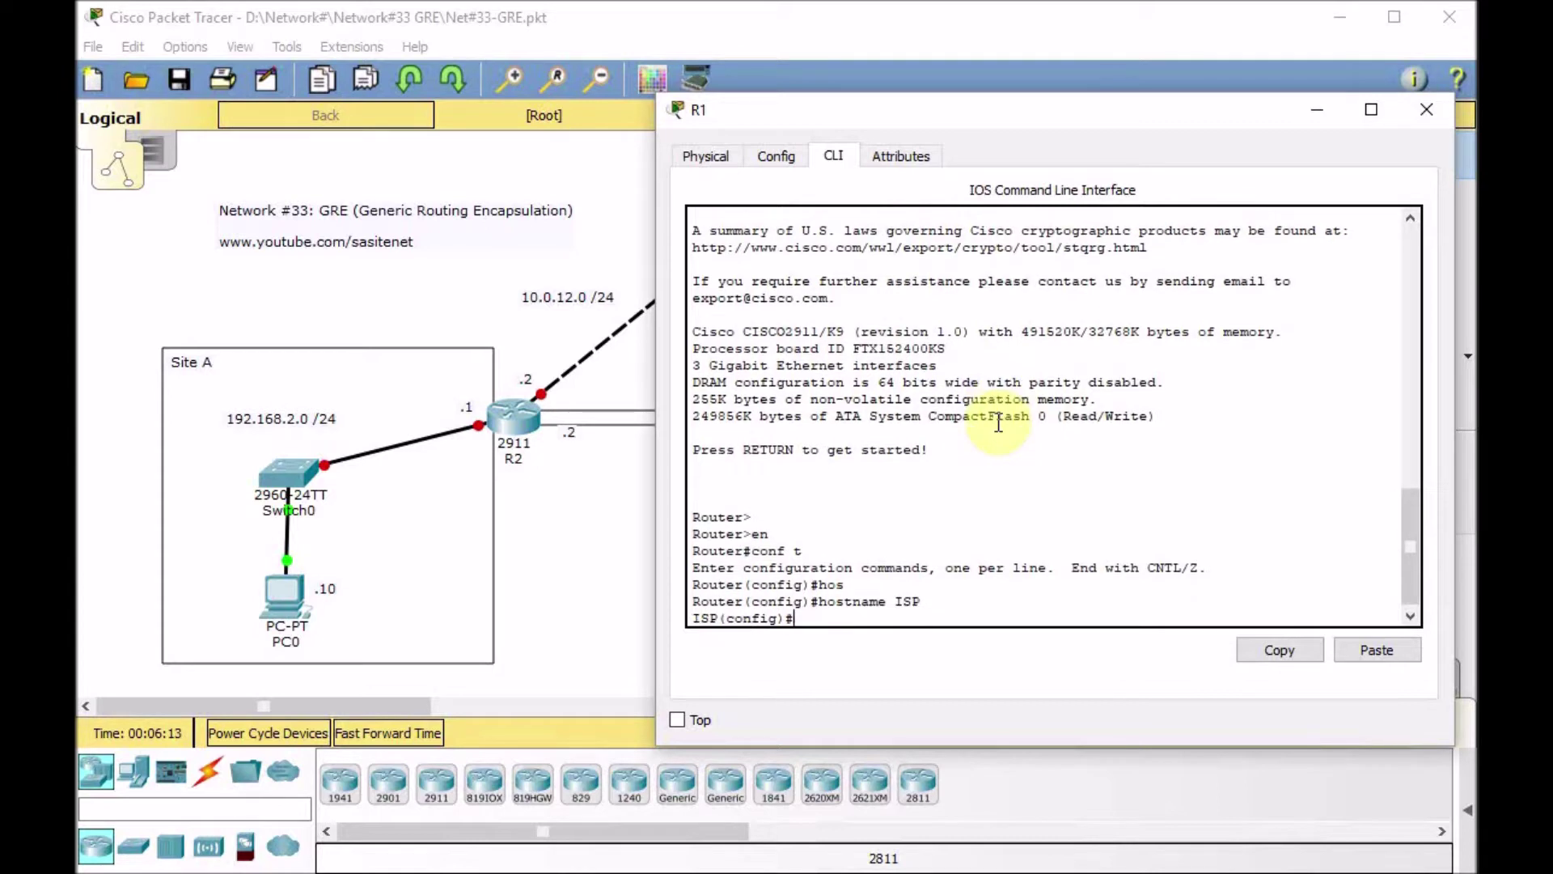
# Give interface gig0/0 of the ISP router the description toR2
pyautogui.write('int gig0/0')
pyautogui.press('Return')
pyautogui.write('des')
pyautogui.press('Tab')
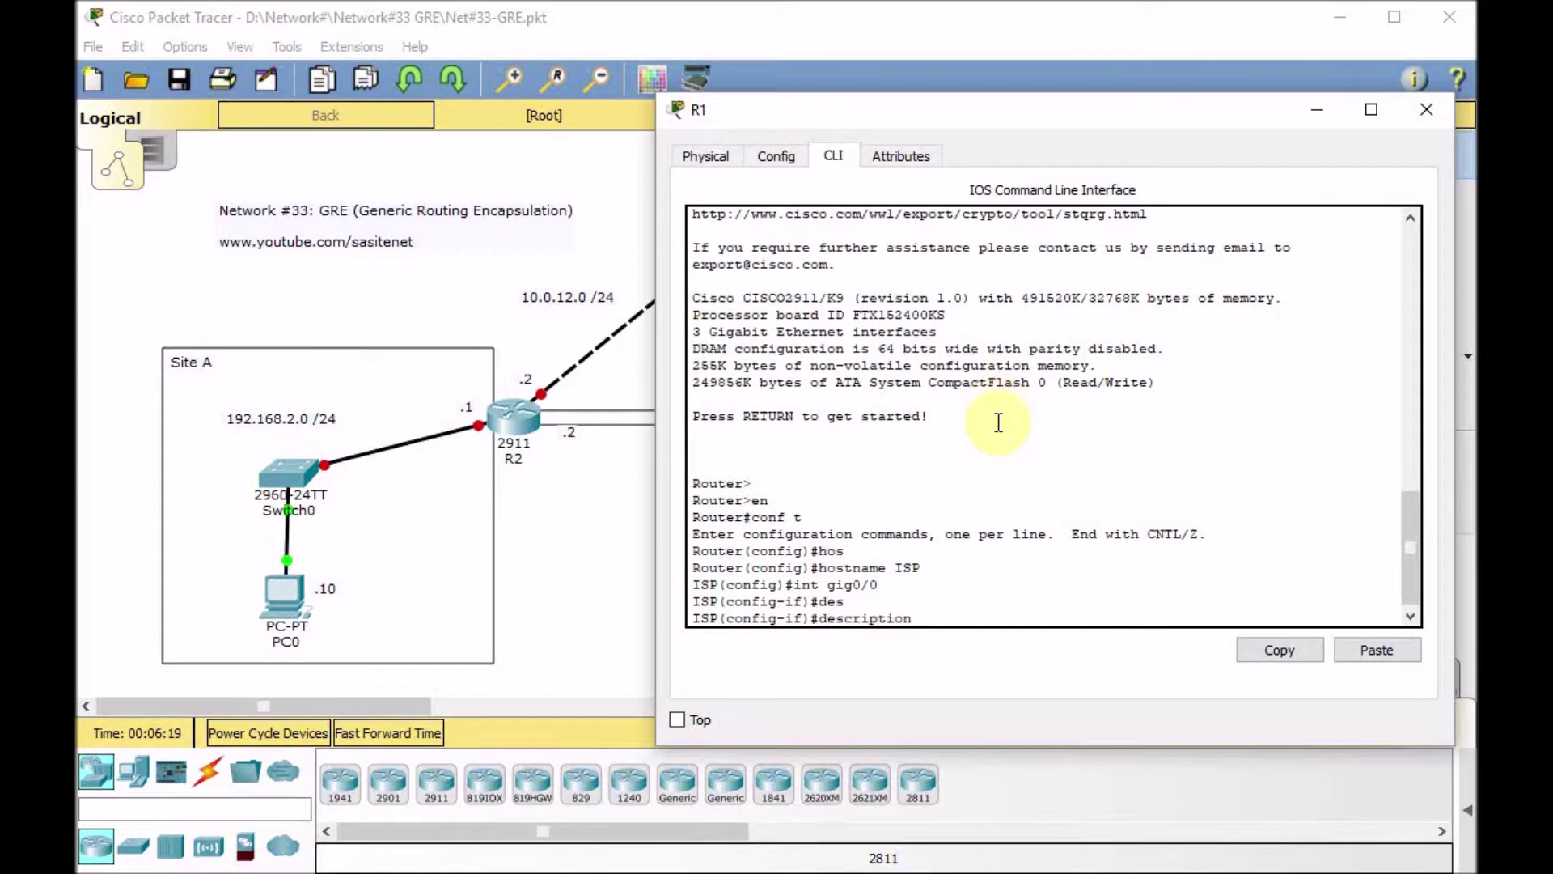
pyautogui.write('toR2')
pyautogui.press('Return')
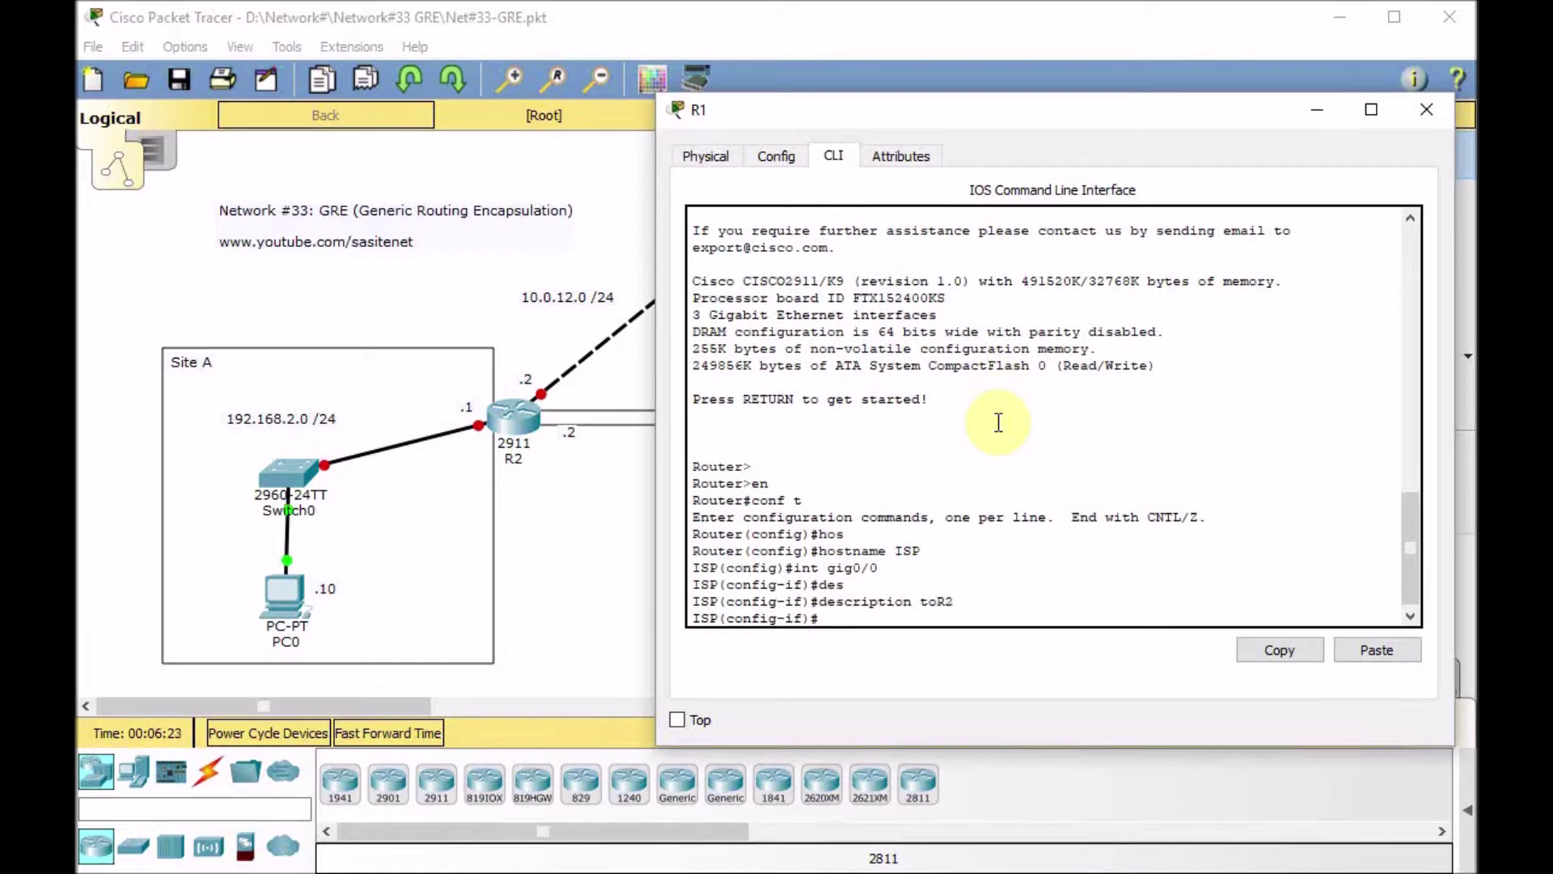
# Enable the ISP router's gig0/0 interface and assign it IP address 10.0.12.1 with mask 255.255.255.0
pyautogui.write('no sh')
pyautogui.press('Return')
pyautogui.write('ip add')
pyautogui.press('Tab')
pyautogui.write('10.0.12.1 255.255.255.0')
pyautogui.press('Return')
pyautogui.press('Return')
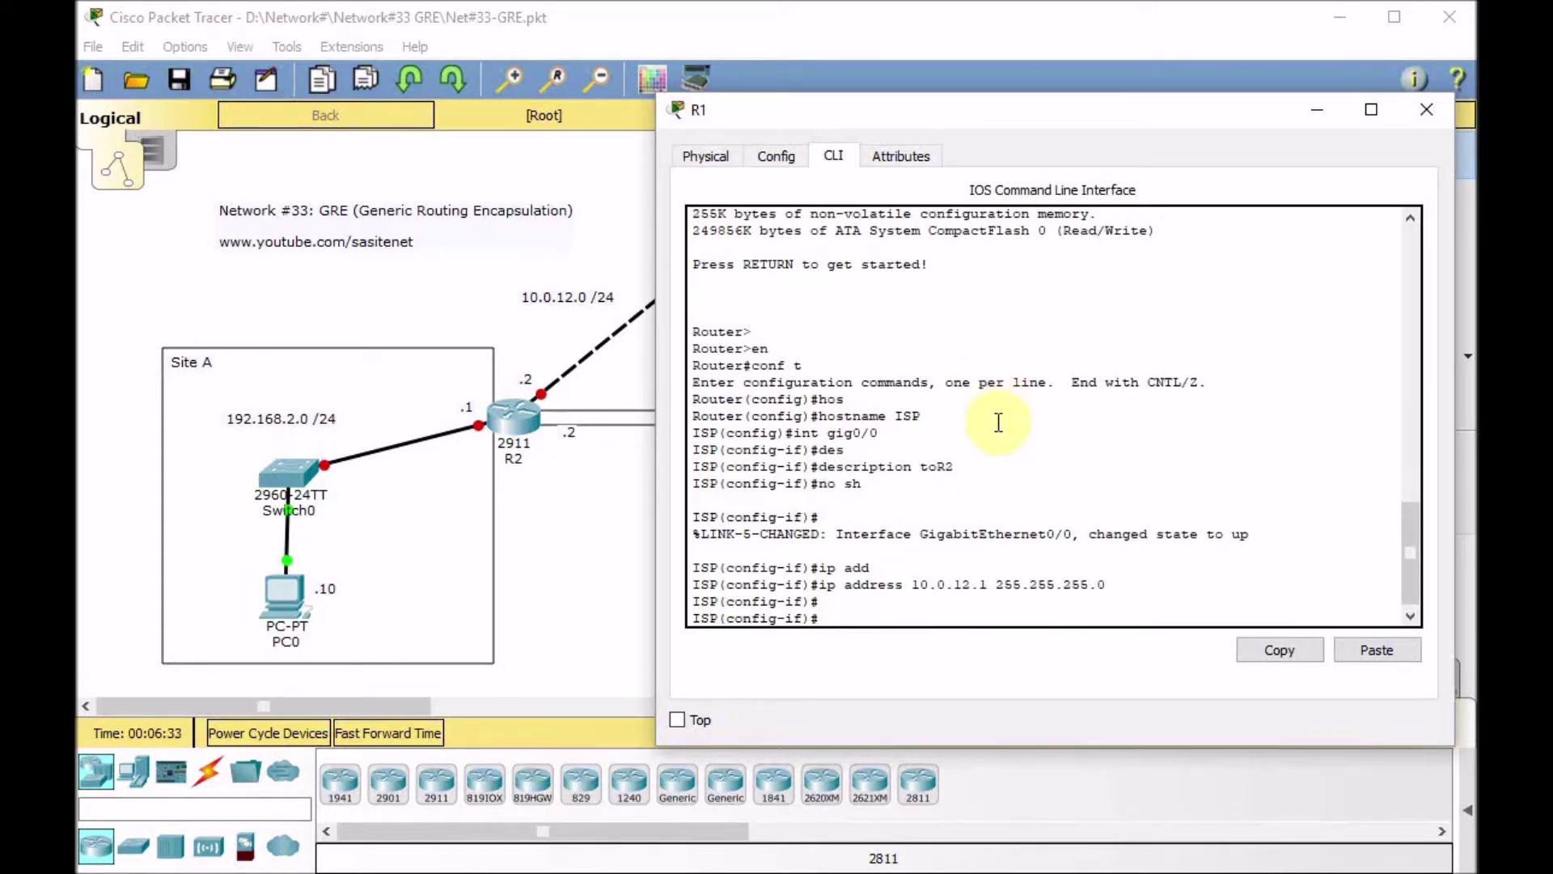
# Give interface gig0/1 of the ISP router the description toR3
pyautogui.write('int gig0/1')
pyautogui.press('Return')
pyautogui.write('des')
pyautogui.press('Tab')
pyautogui.write('toR3')
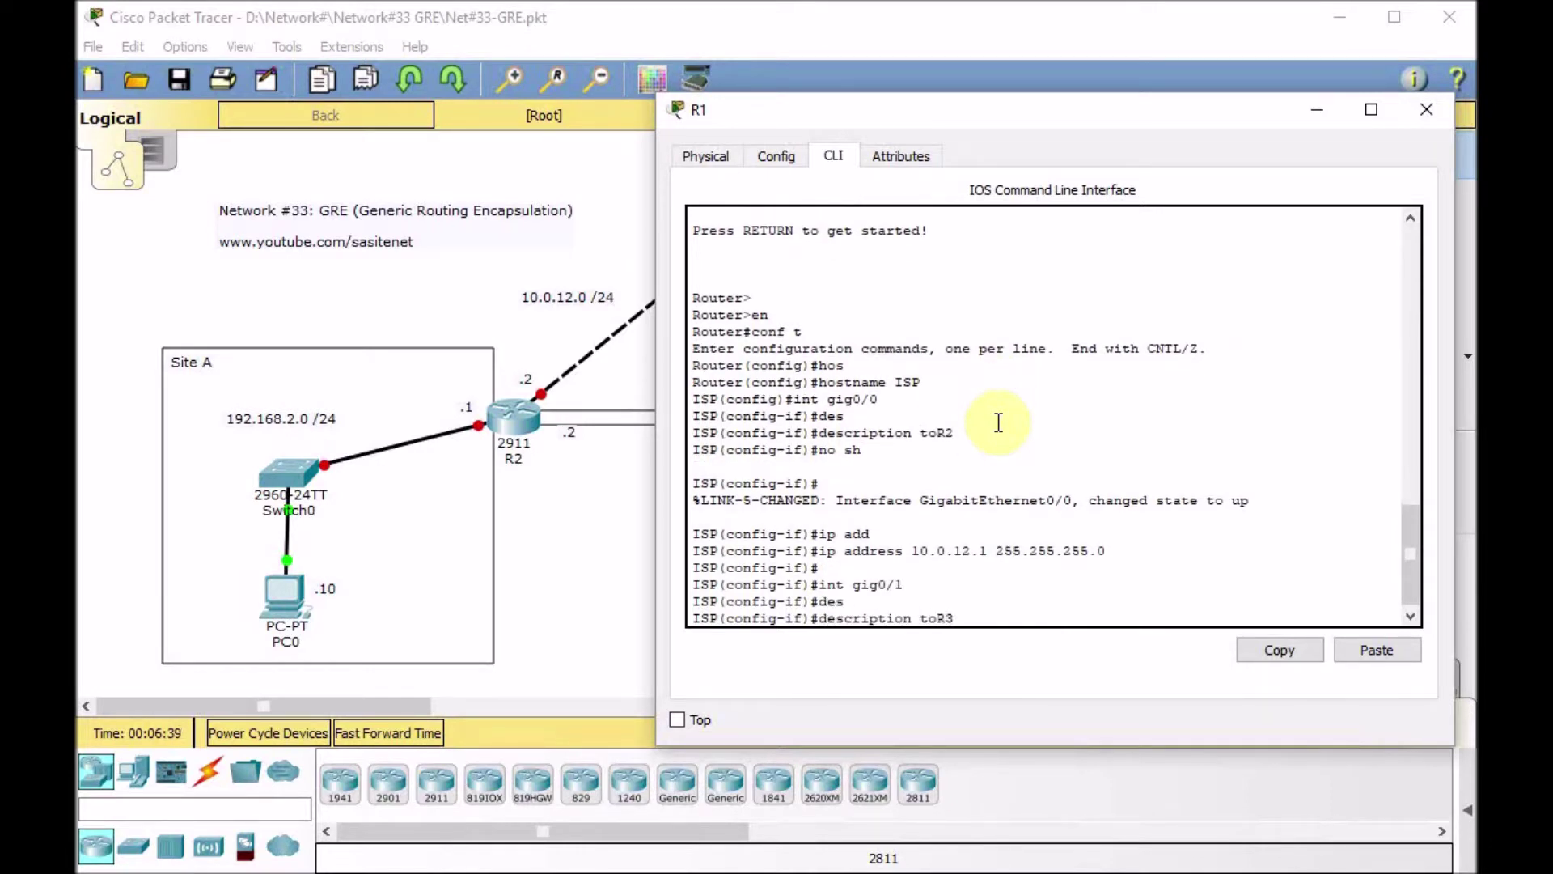
pyautogui.press('Return')
# Enable the ISP router's gig0/1 interface and assign it IP address 10.0.13.1 with mask 255.255.255.0
pyautogui.write('no sh')
pyautogui.press('Return')
pyautogui.write('ip add')
pyautogui.press('Tab')
pyautogui.write('10.0.13.')
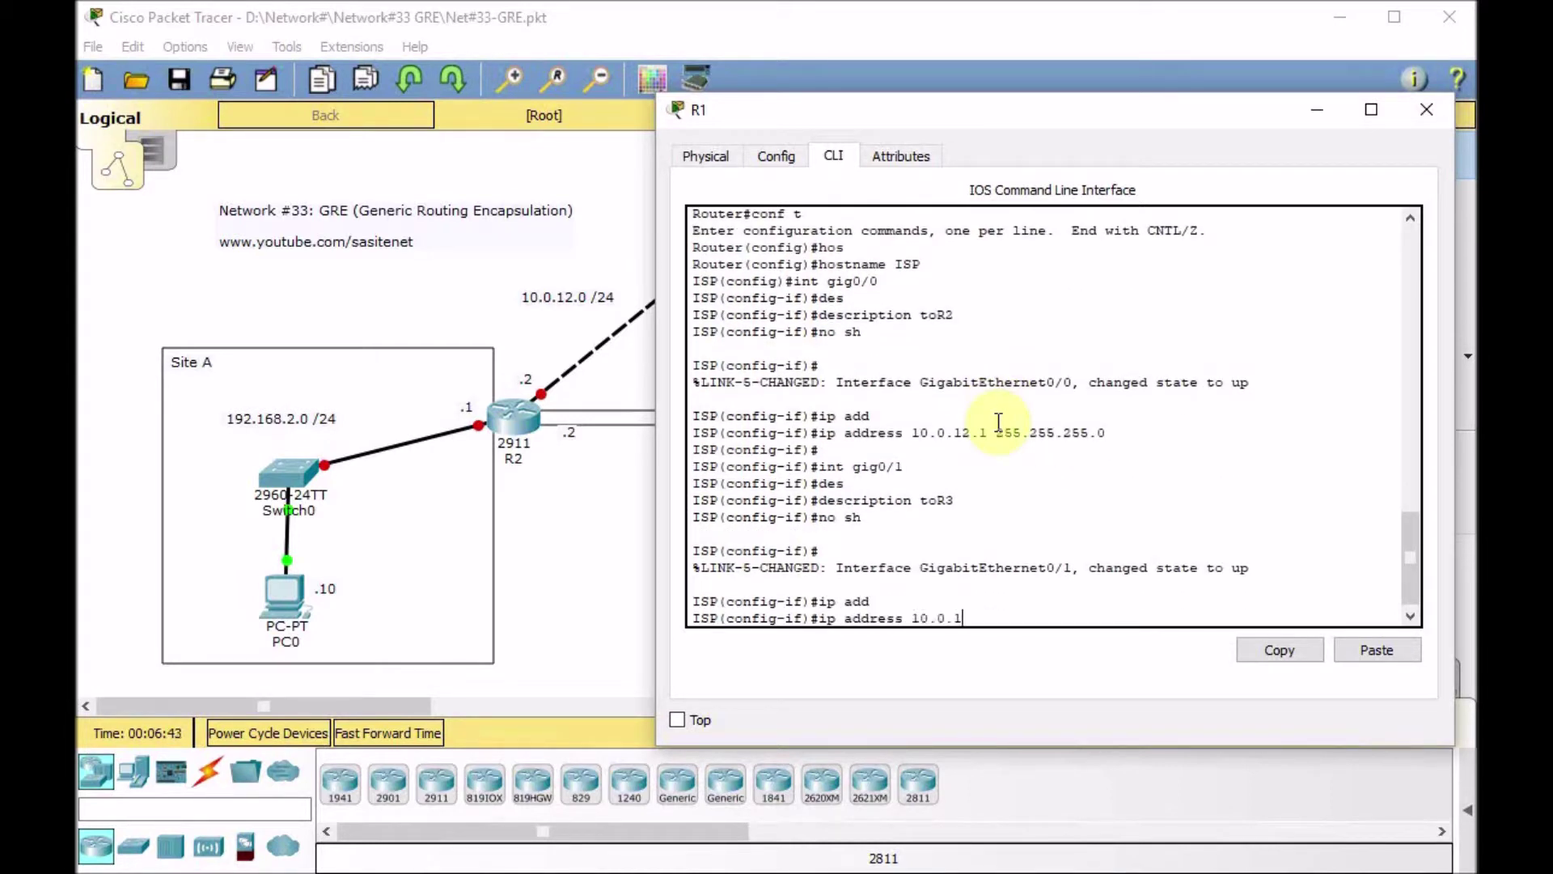
pyautogui.write('1 255.255.255.0')
pyautogui.press('Return')
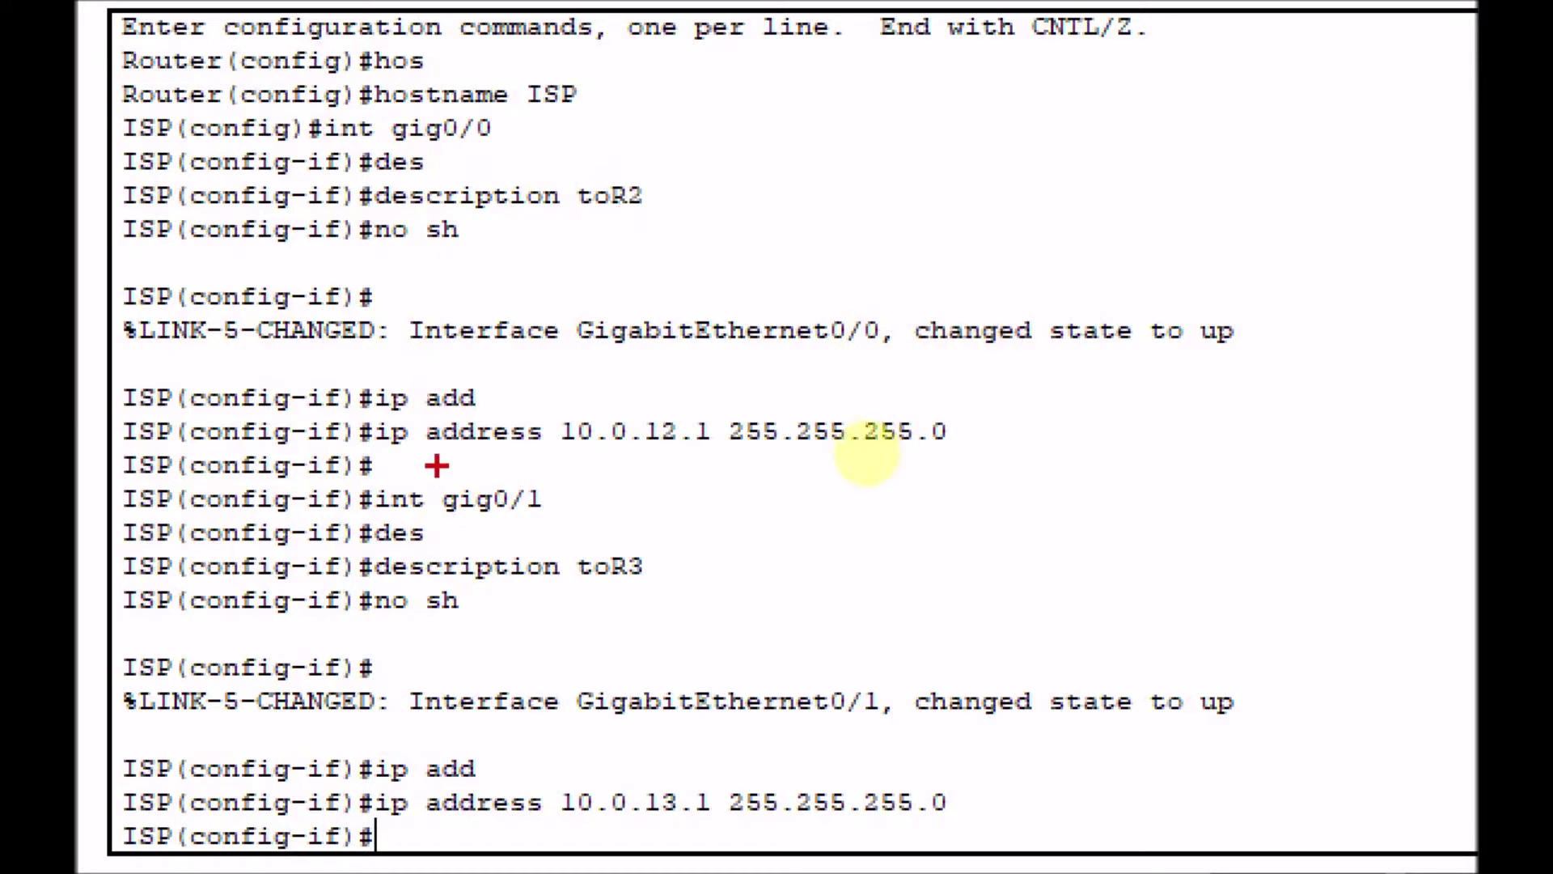
pyautogui.moveTo(394, 463); pyautogui.dragTo(1057, 485)
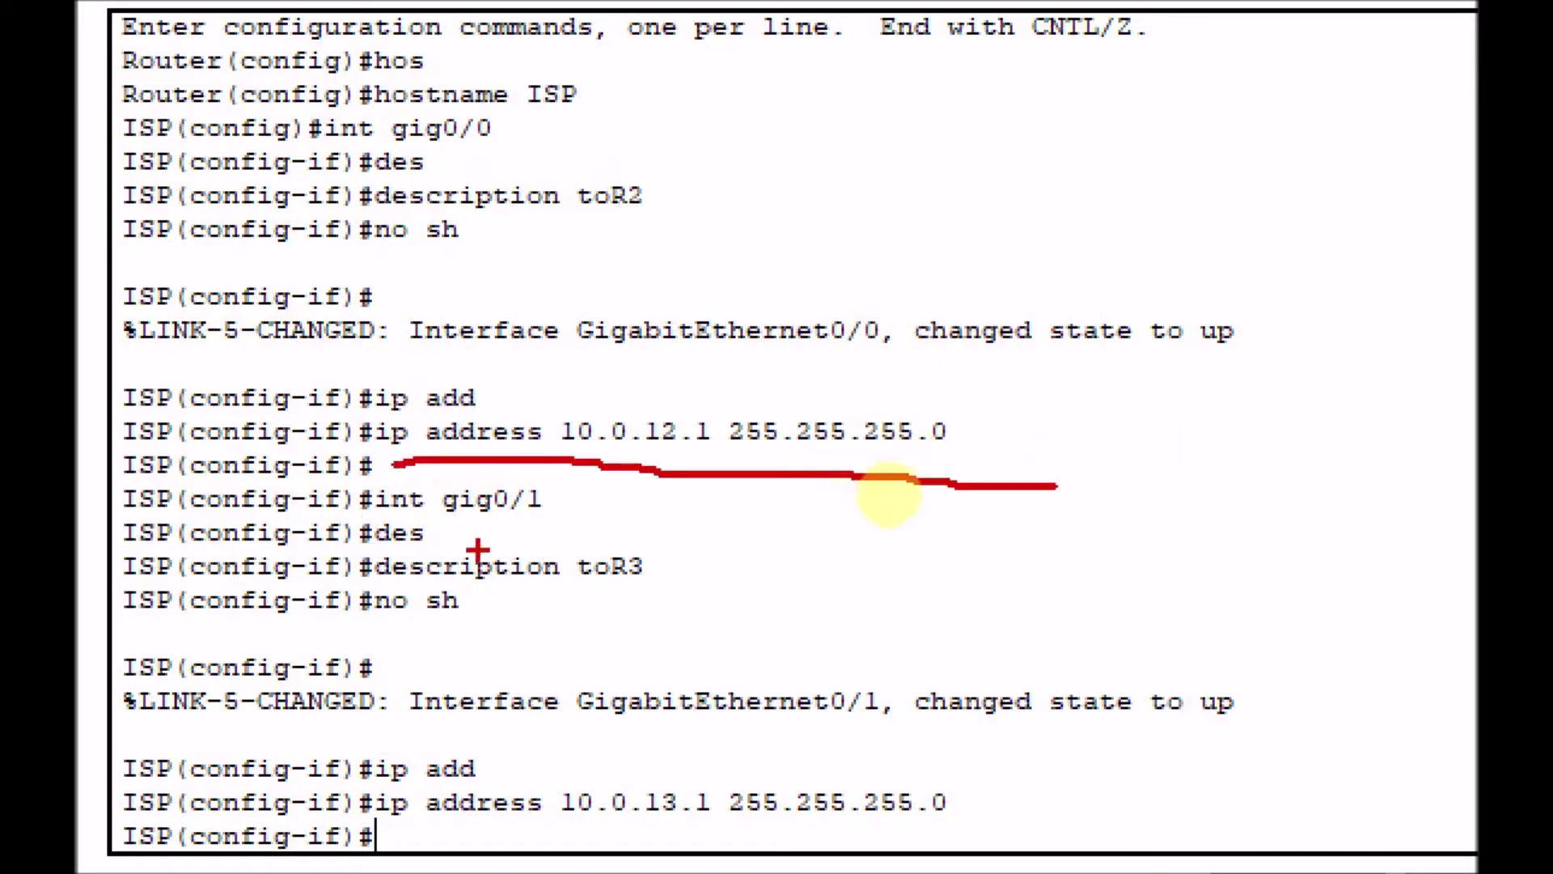
pyautogui.moveTo(433, 523); pyautogui.dragTo(552, 504)
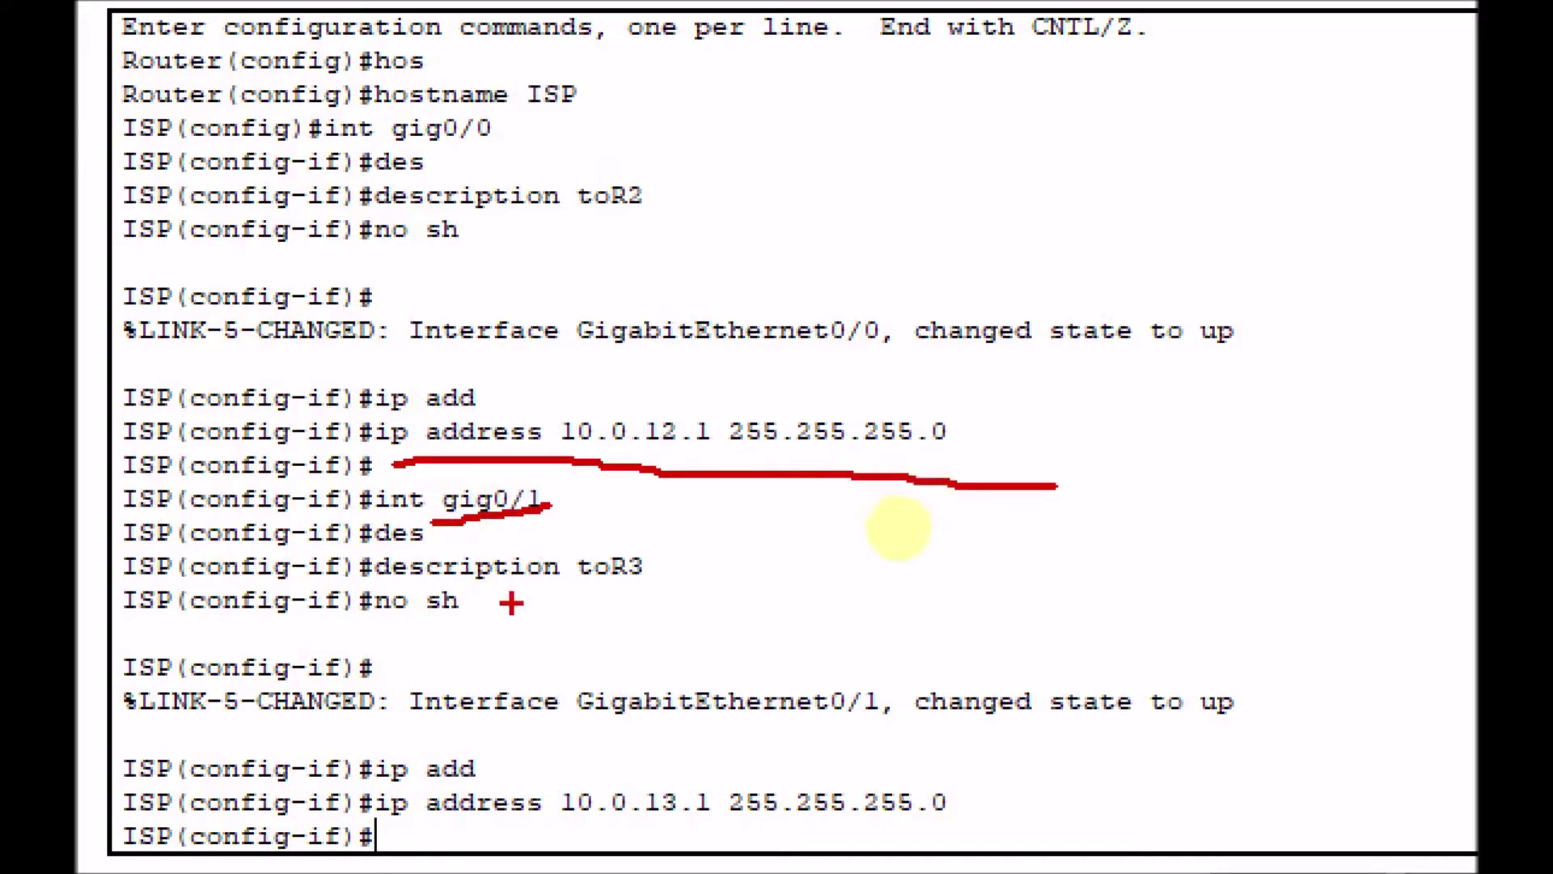
pyautogui.moveTo(669, 584)
pyautogui.mouseDown()
pyautogui.moveTo(633, 584)
pyautogui.moveTo(580, 583)
pyautogui.mouseUp()
pyautogui.moveTo(406, 811); pyautogui.dragTo(1043, 859)
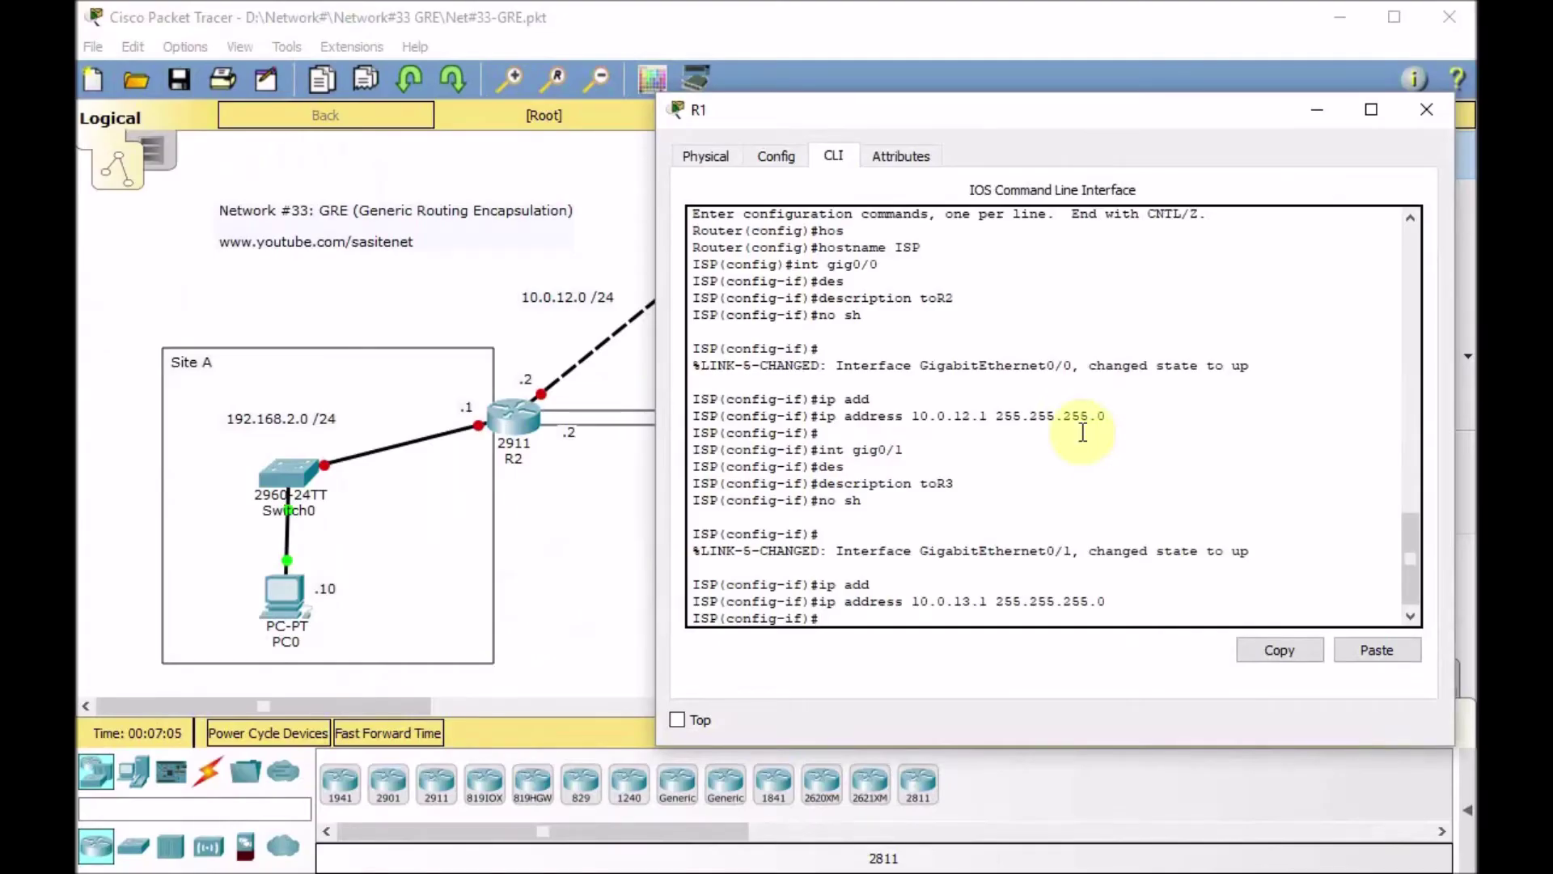
# Leave configuration mode on the ISP router, check the brief IP interface summary, and close its device window
pyautogui.hotkey('ctrl', 'z')
pyautogui.press('Return')
pyautogui.write('sh ip int')
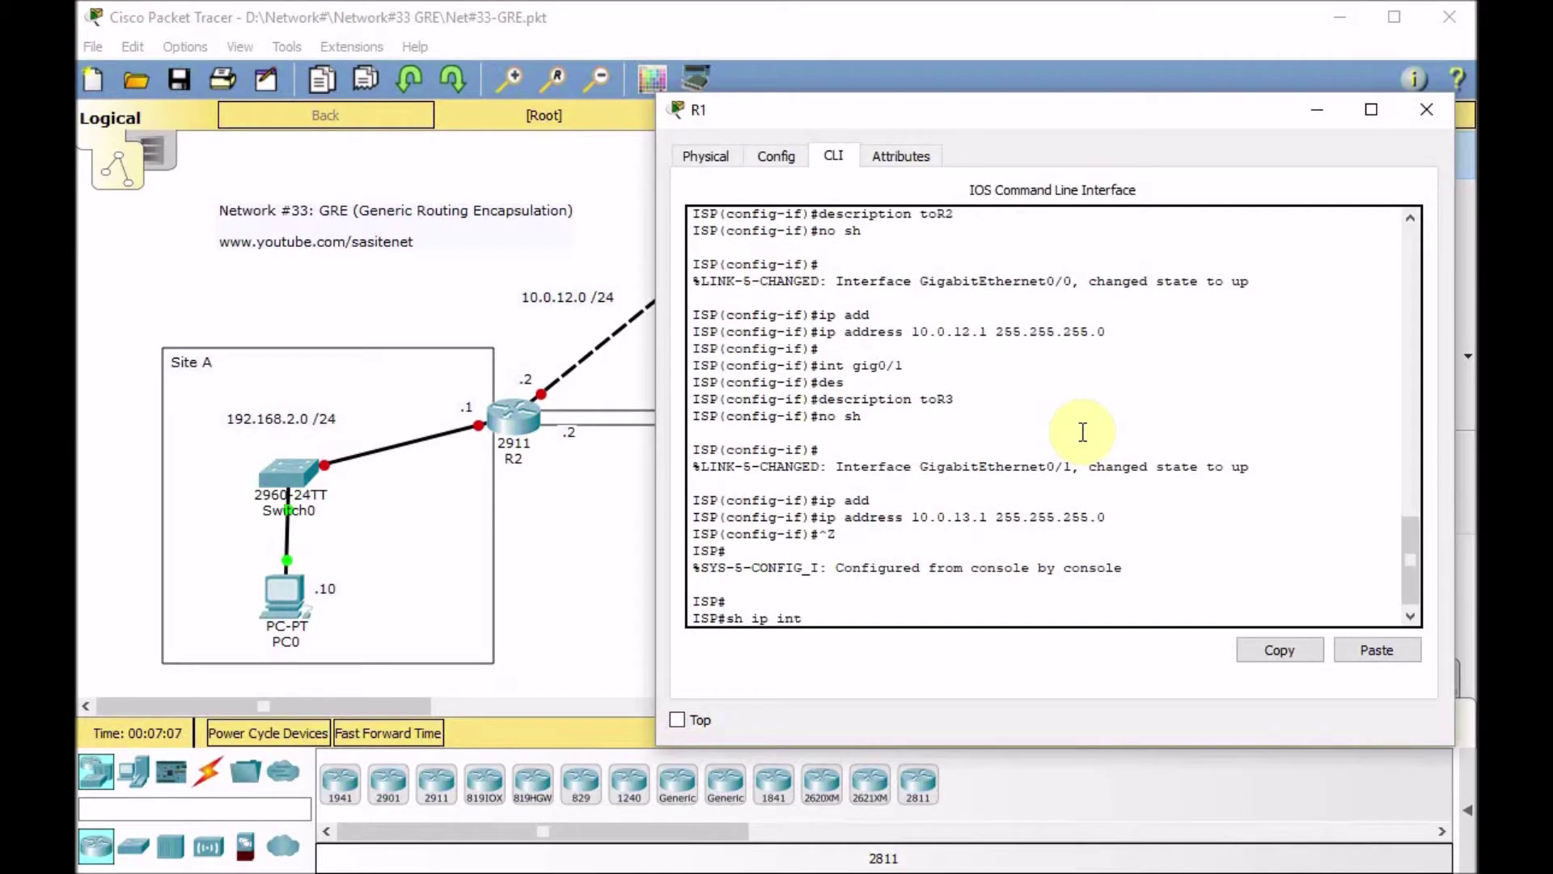
pyautogui.write(' brie')
pyautogui.press('Return')
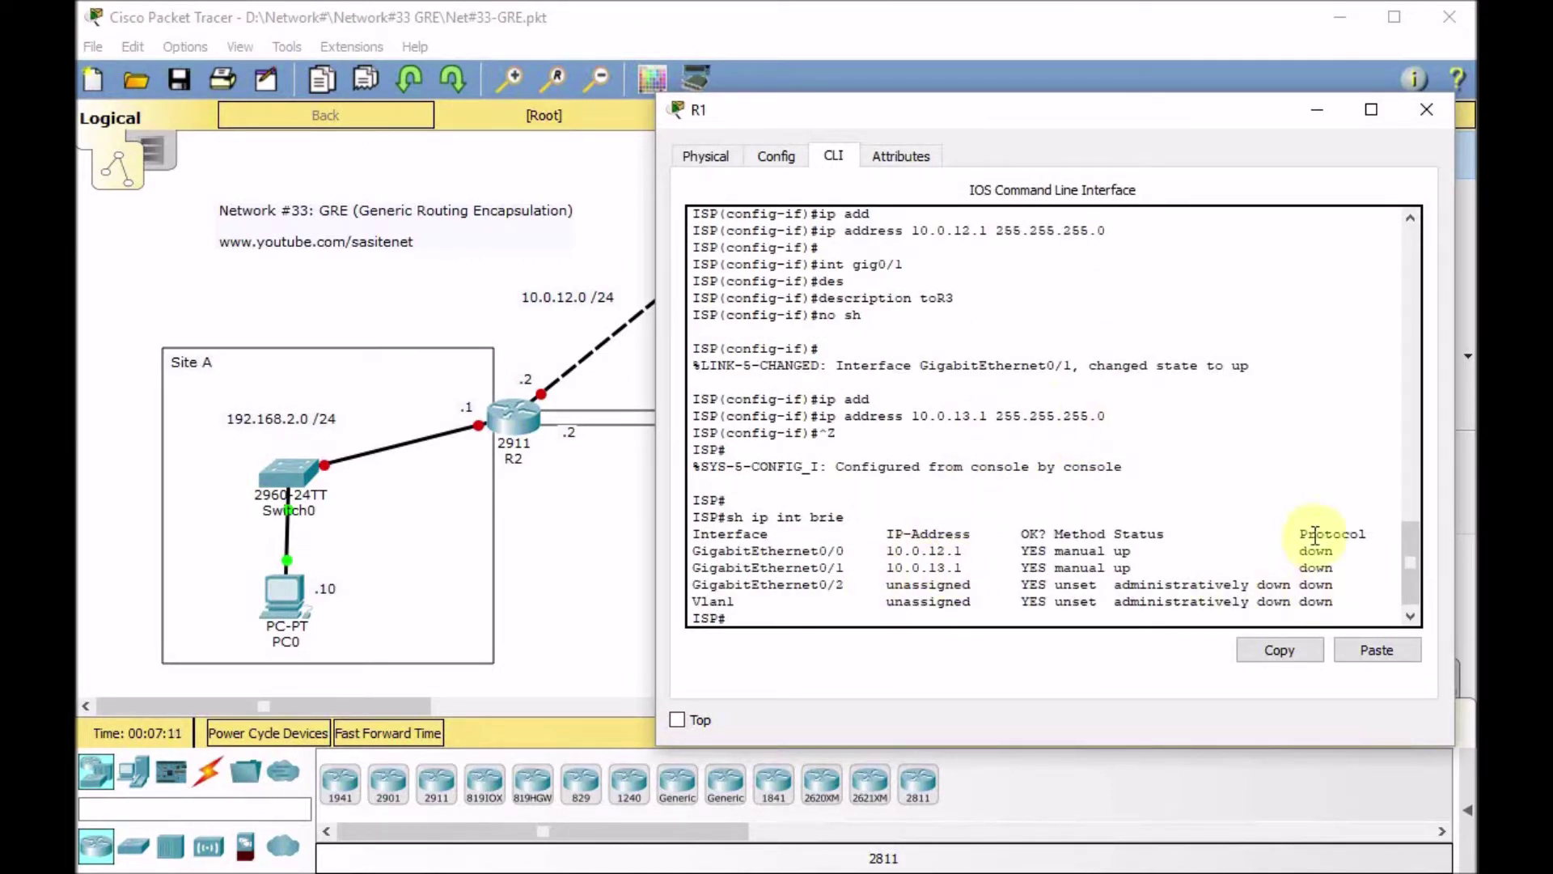
pyautogui.click(1425, 113)
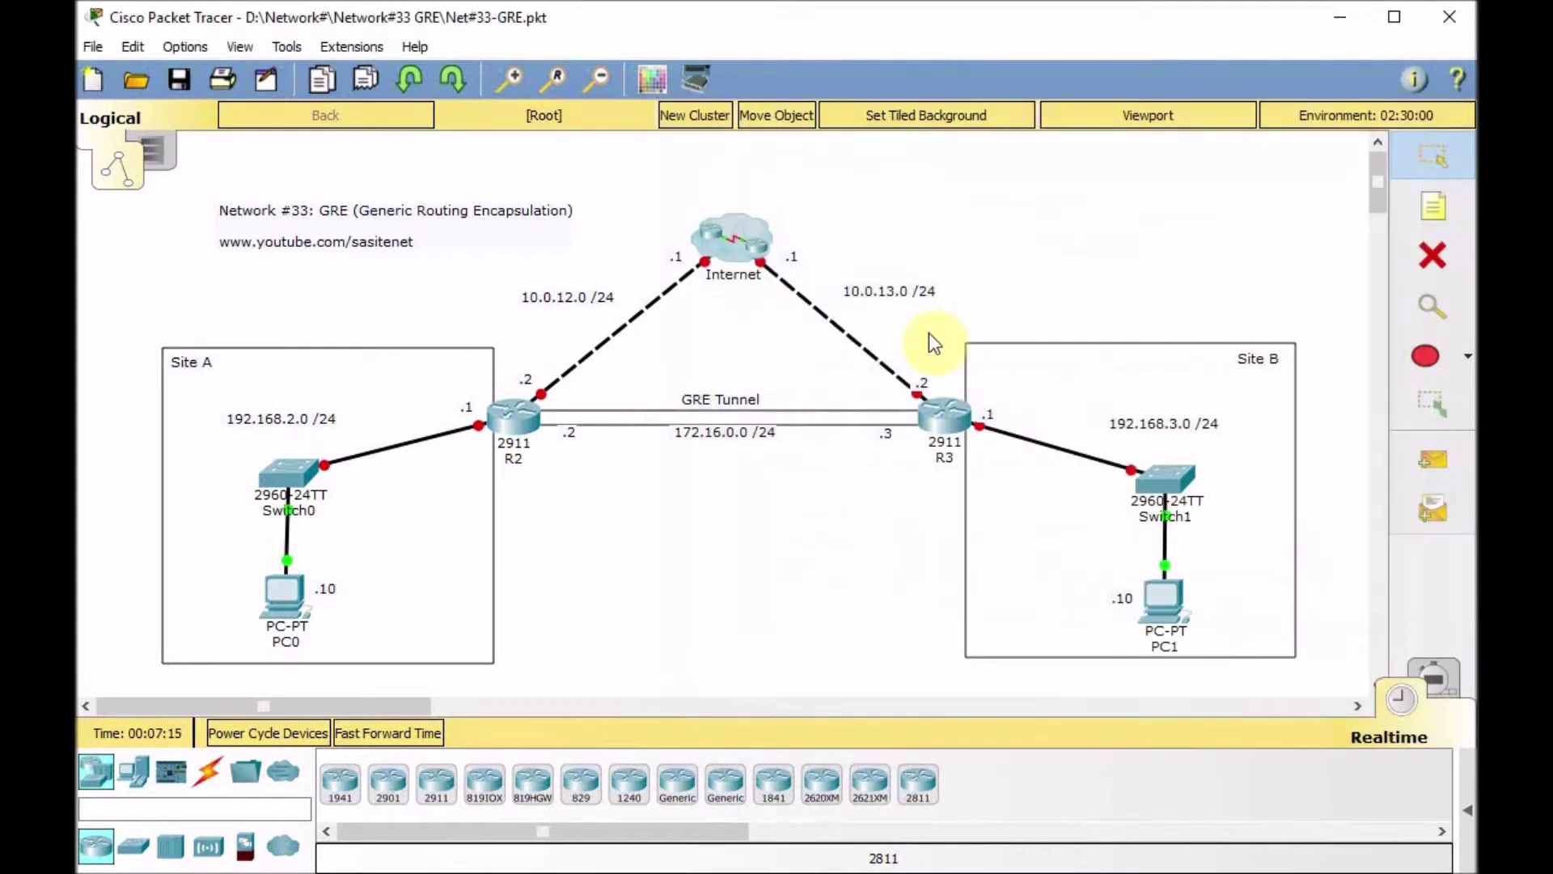
# Open router R2's command line and enter global configuration mode through privileged mode
pyautogui.click(509, 419)
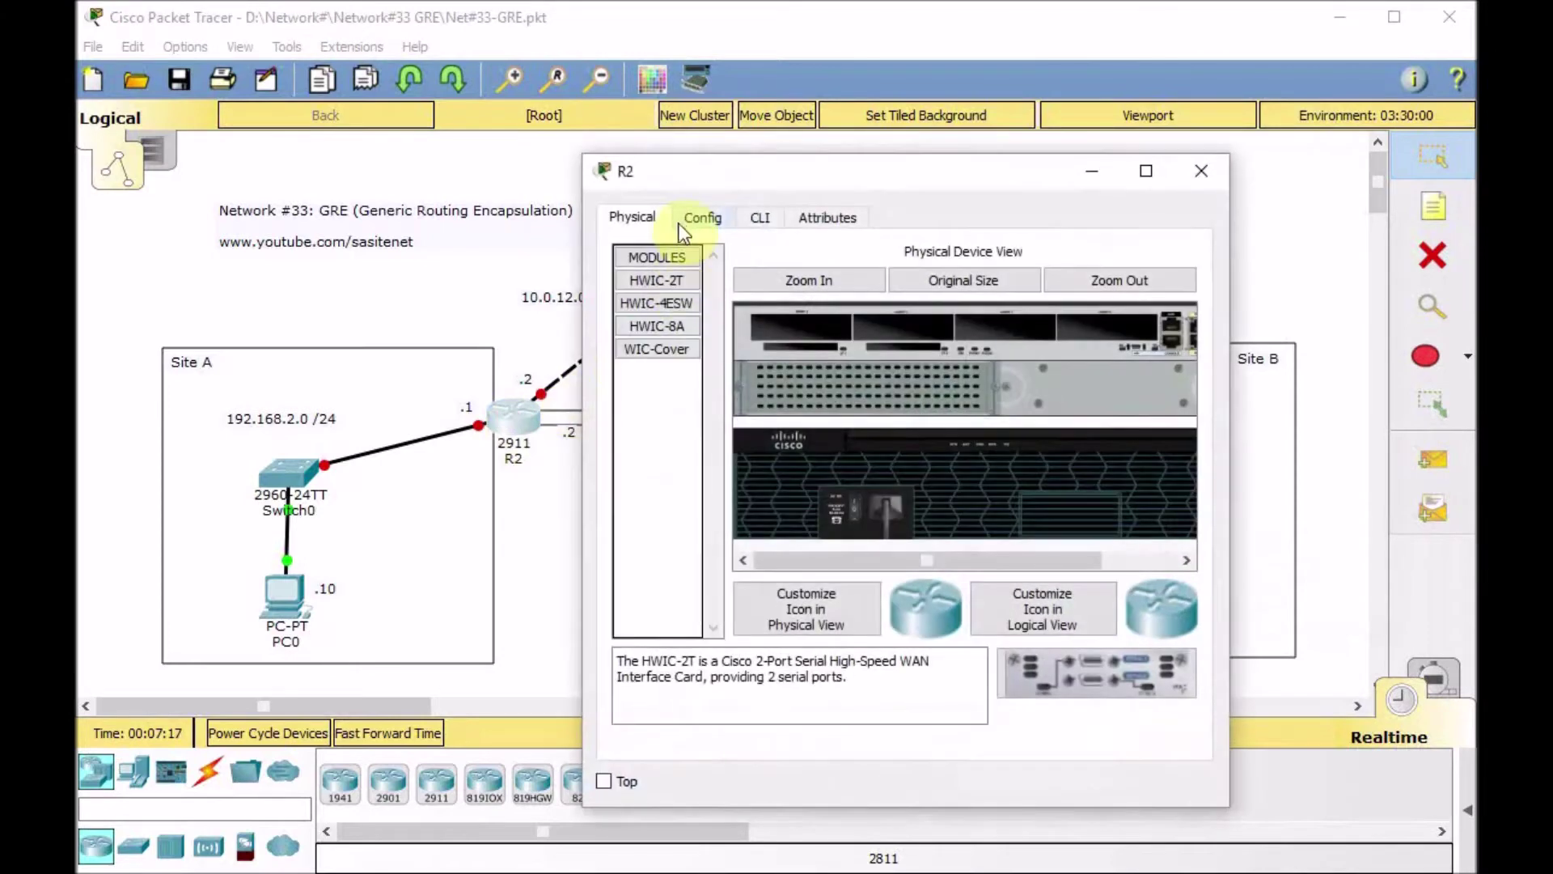
pyautogui.click(762, 221)
pyautogui.press('Return')
pyautogui.press('Return')
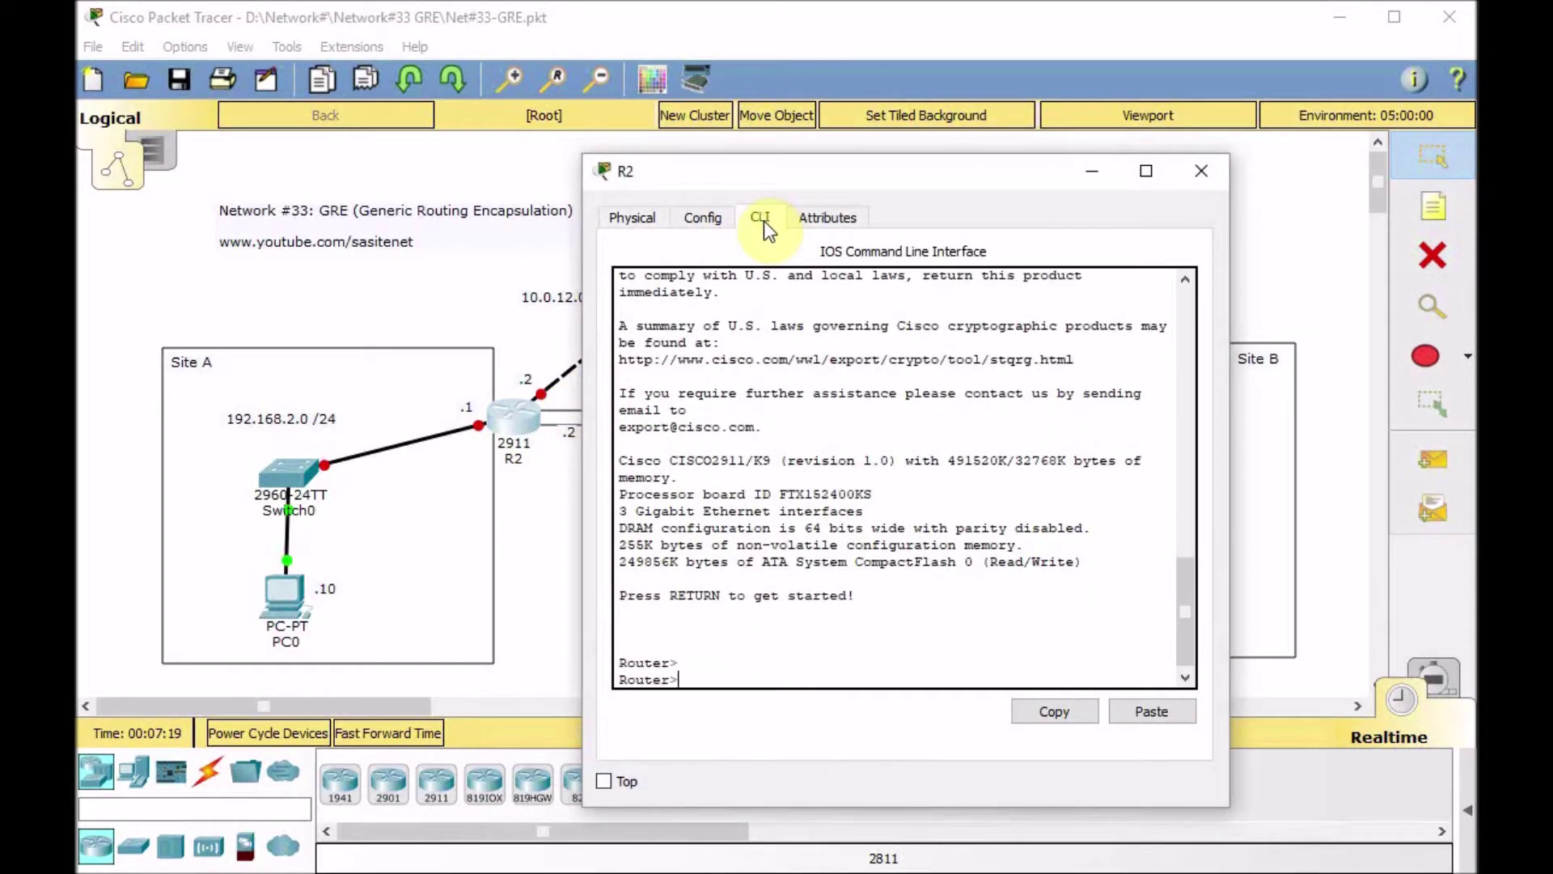
pyautogui.write('en')
pyautogui.press('Return')
pyautogui.write('conf t')
pyautogui.press('Return')
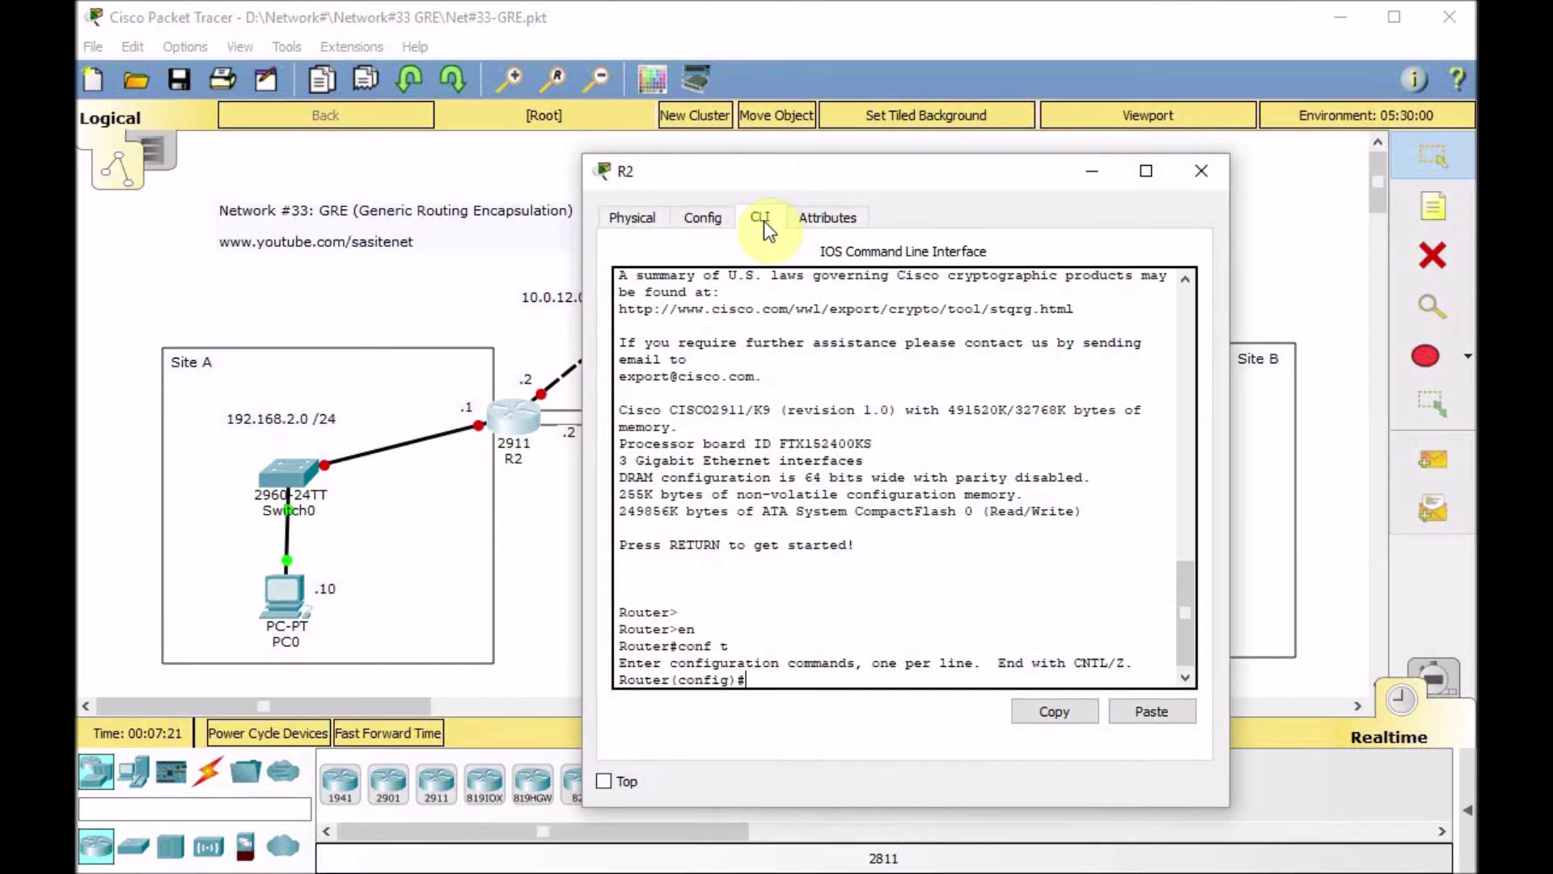
# Set the hostname of the Site A router to R2
pyautogui.write('hos')
pyautogui.press('Tab')
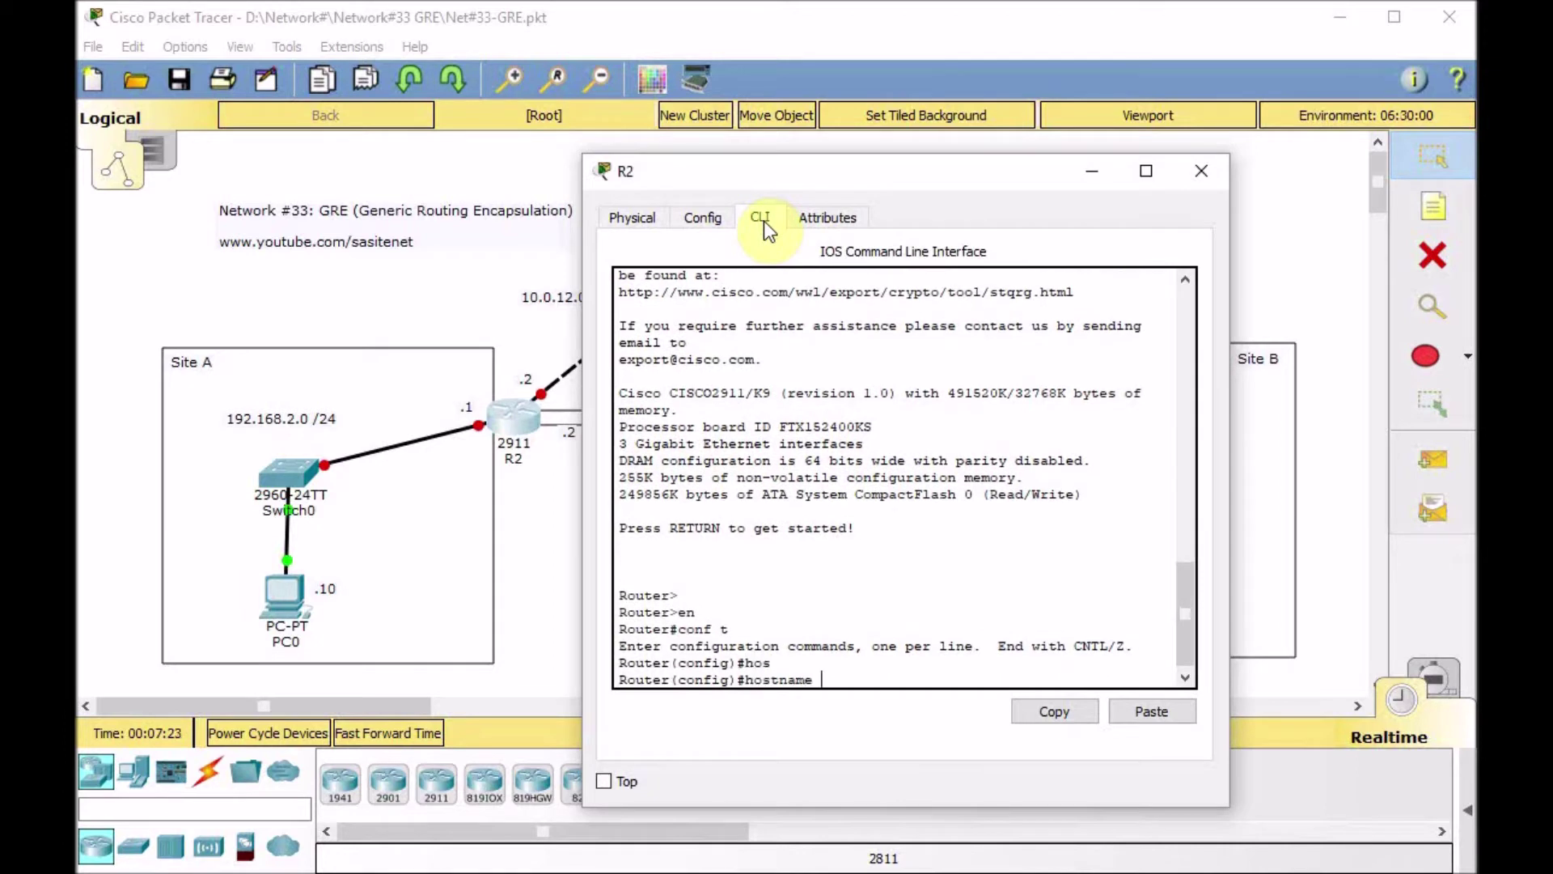
pyautogui.write('R2')
pyautogui.press('Return')
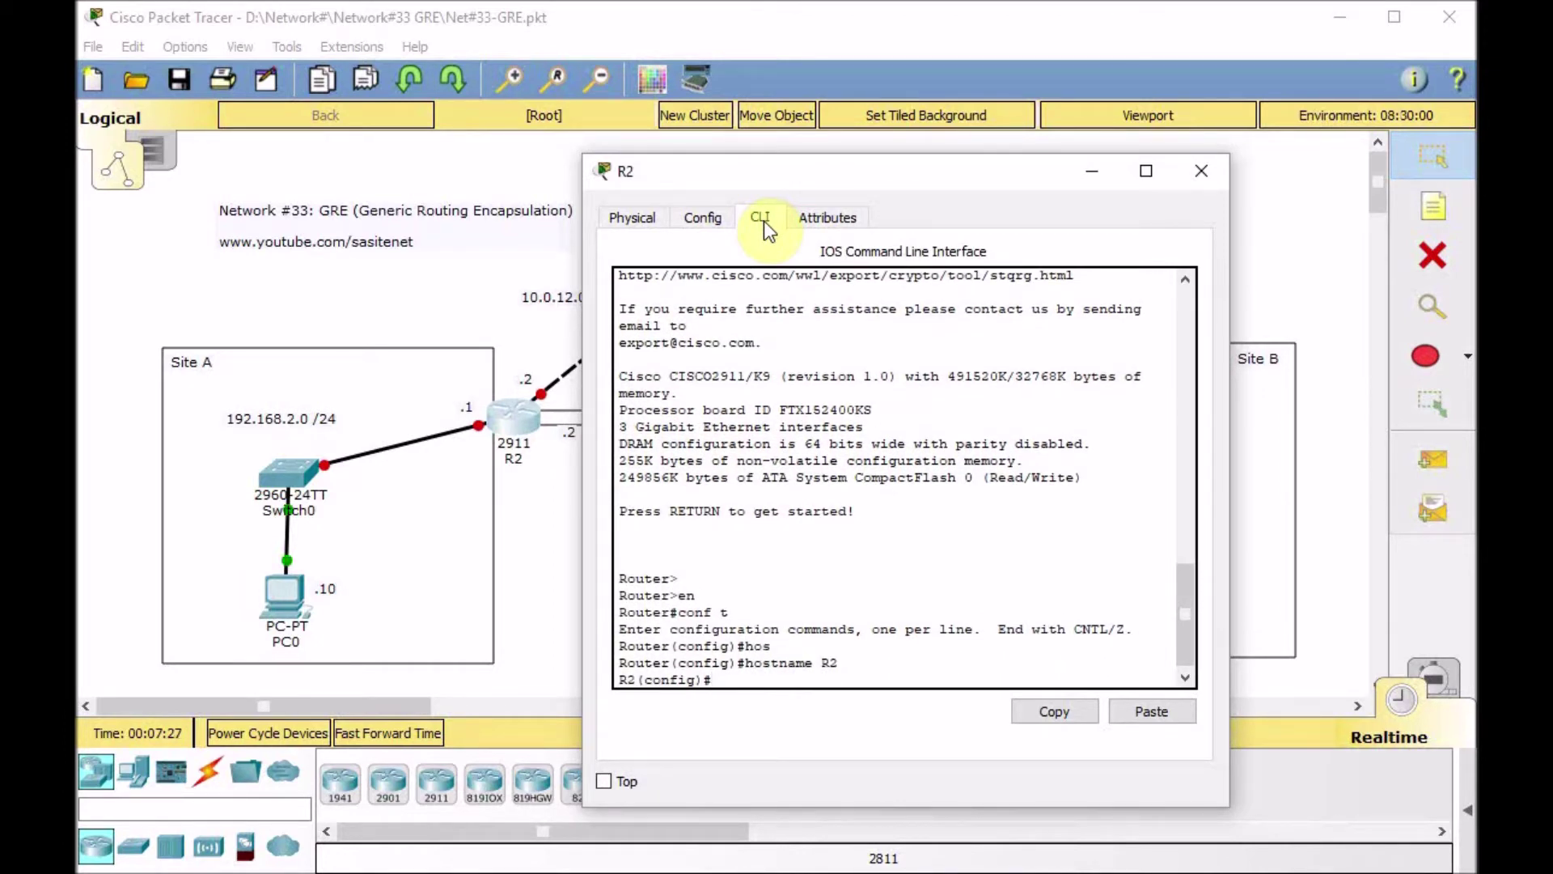
# Give interface gig0/0 of R2 the description TO_ISP
pyautogui.write('int g')
pyautogui.press('BackSpace')
pyautogui.press('BackSpace')
pyautogui.press('BackSpace')
pyautogui.press('Tab')
pyautogui.write('gig0/0')
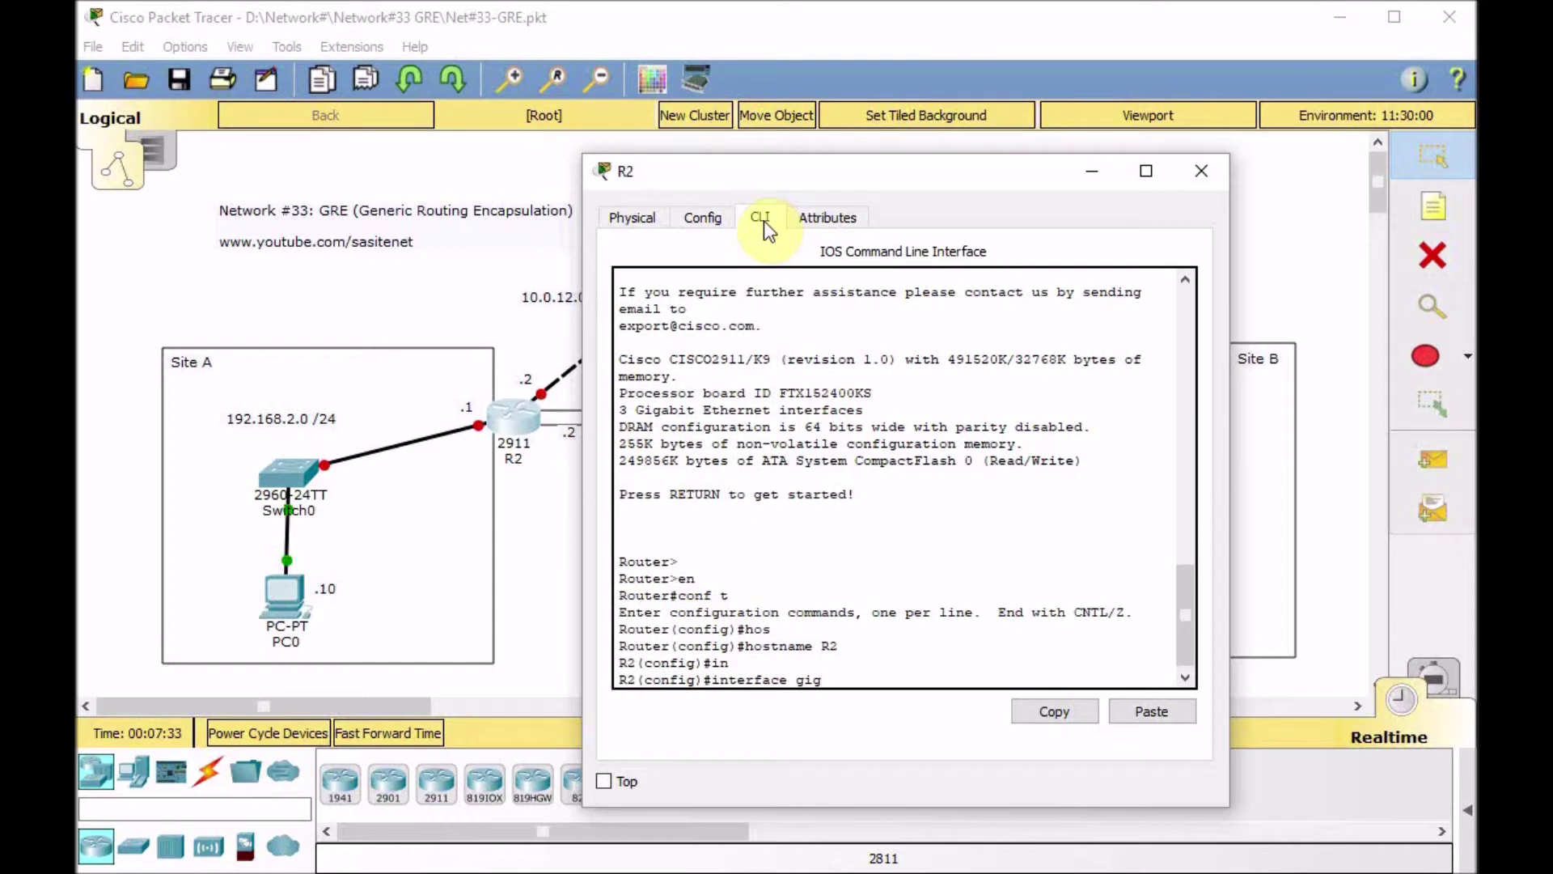
pyautogui.press('Return')
pyautogui.write('des')
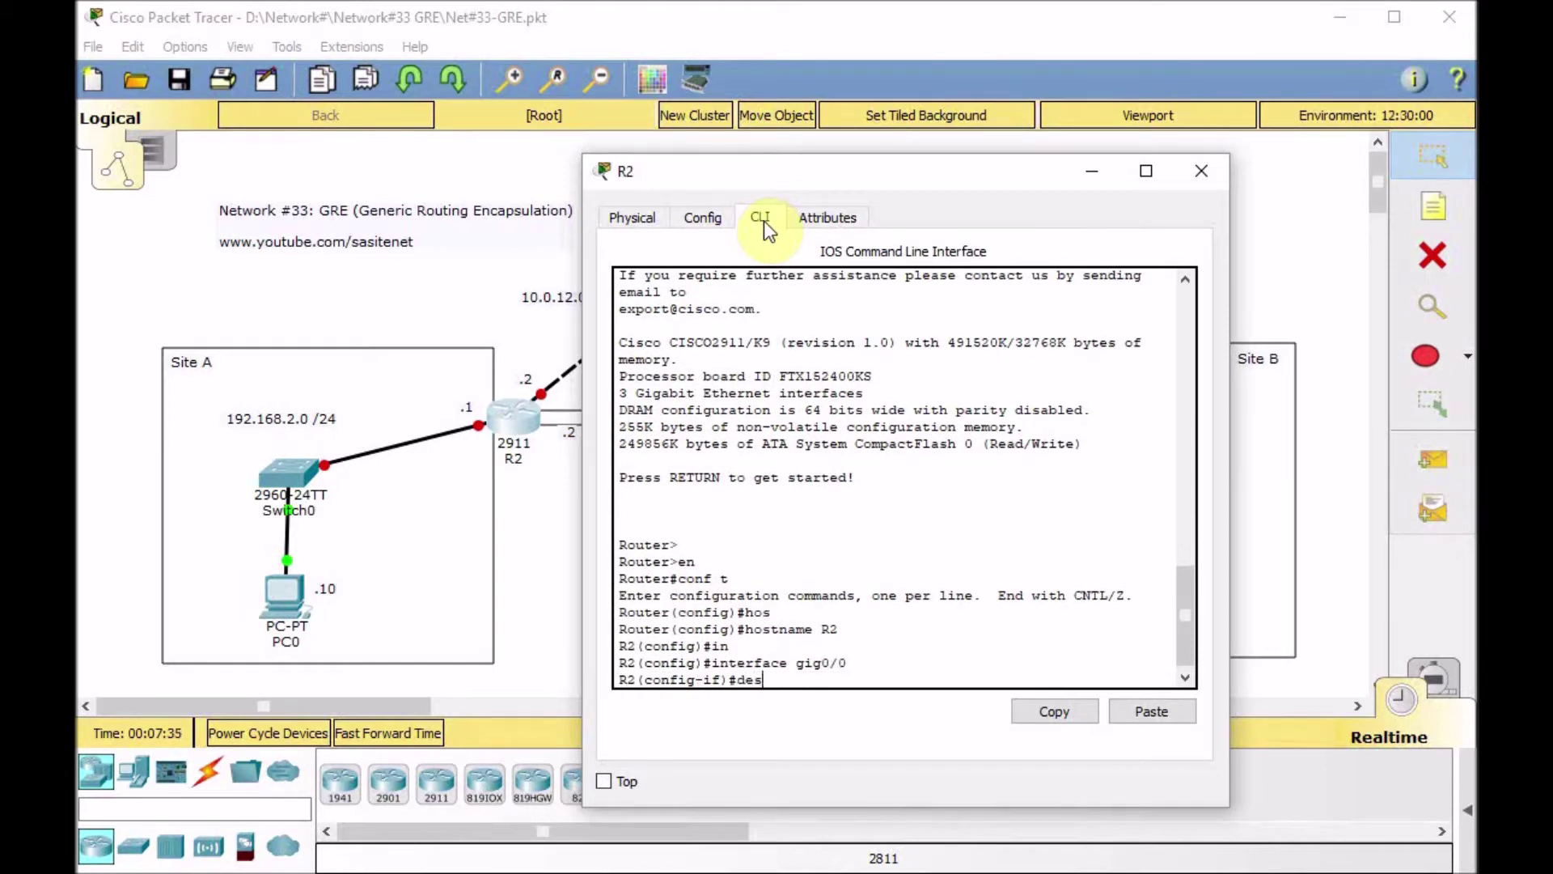
pyautogui.press('Tab')
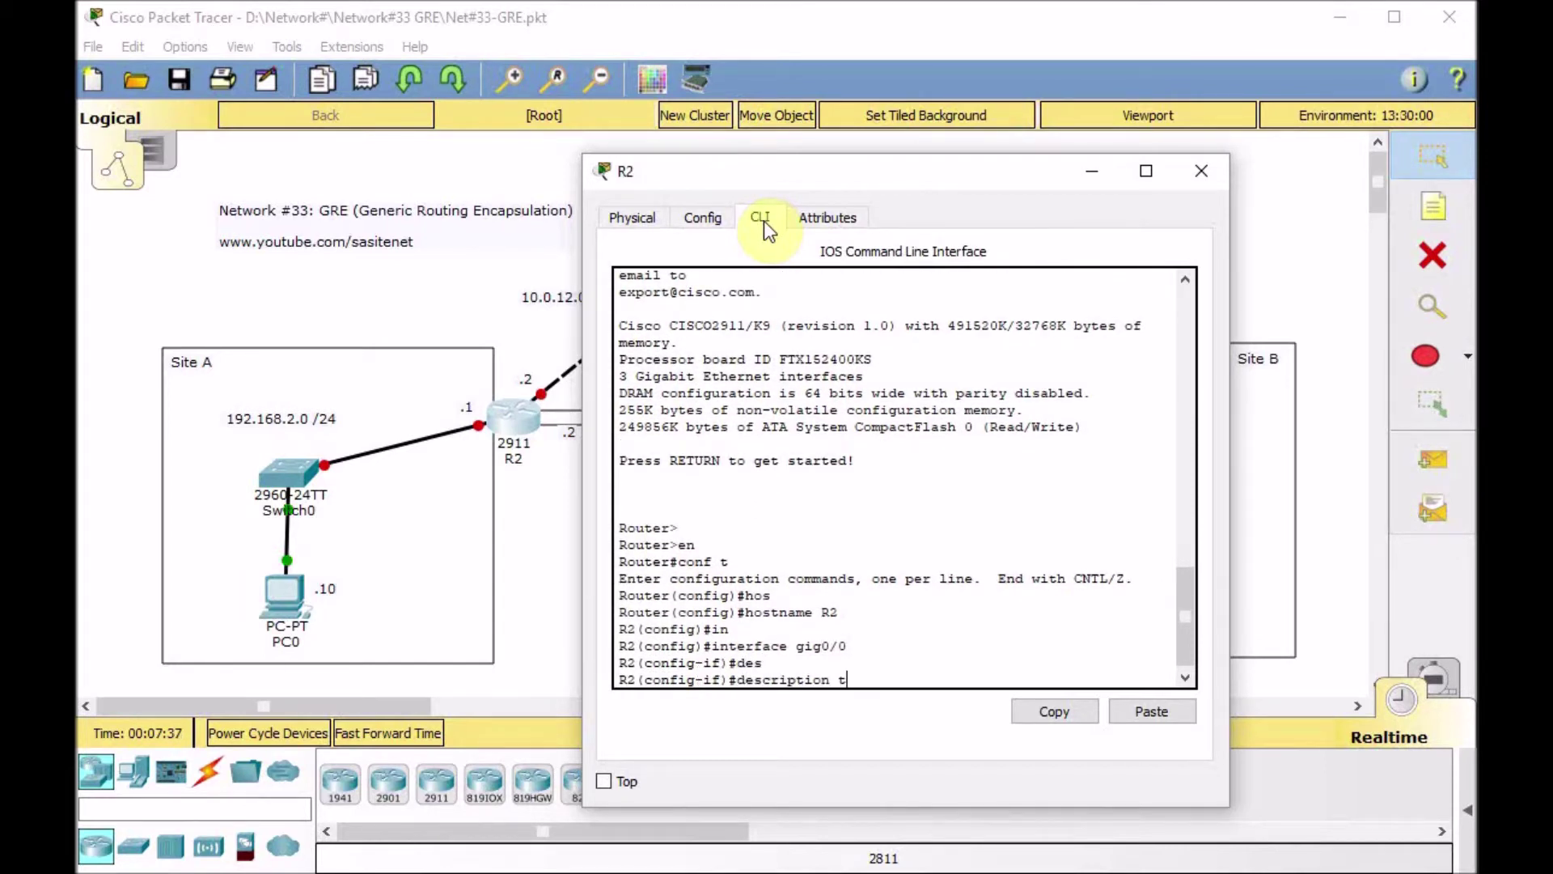
pyautogui.write('TO_ISP')
pyautogui.press('Return')
# Enable R2's gig0/0 interface and assign it IP address 10.0.12.2 with mask 255.255.255.0
pyautogui.write('no sh')
pyautogui.press('Return')
pyautogui.press('Return')
pyautogui.write('ip add')
pyautogui.press('Tab')
pyautogui.write('10')
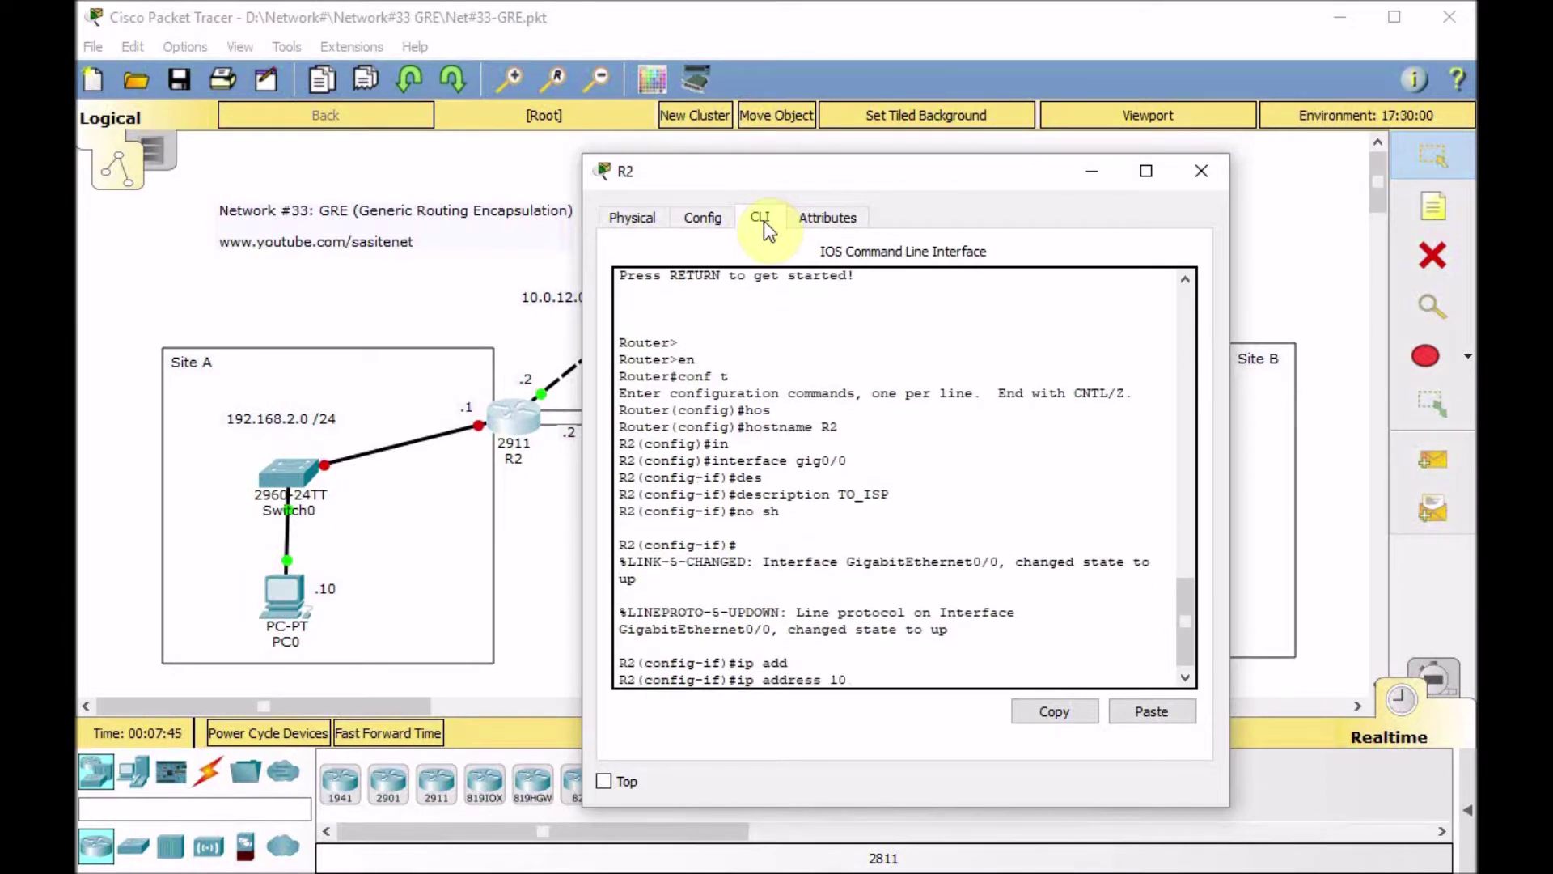
pyautogui.write('.0.12.2 255.255.255.0')
pyautogui.press('Return')
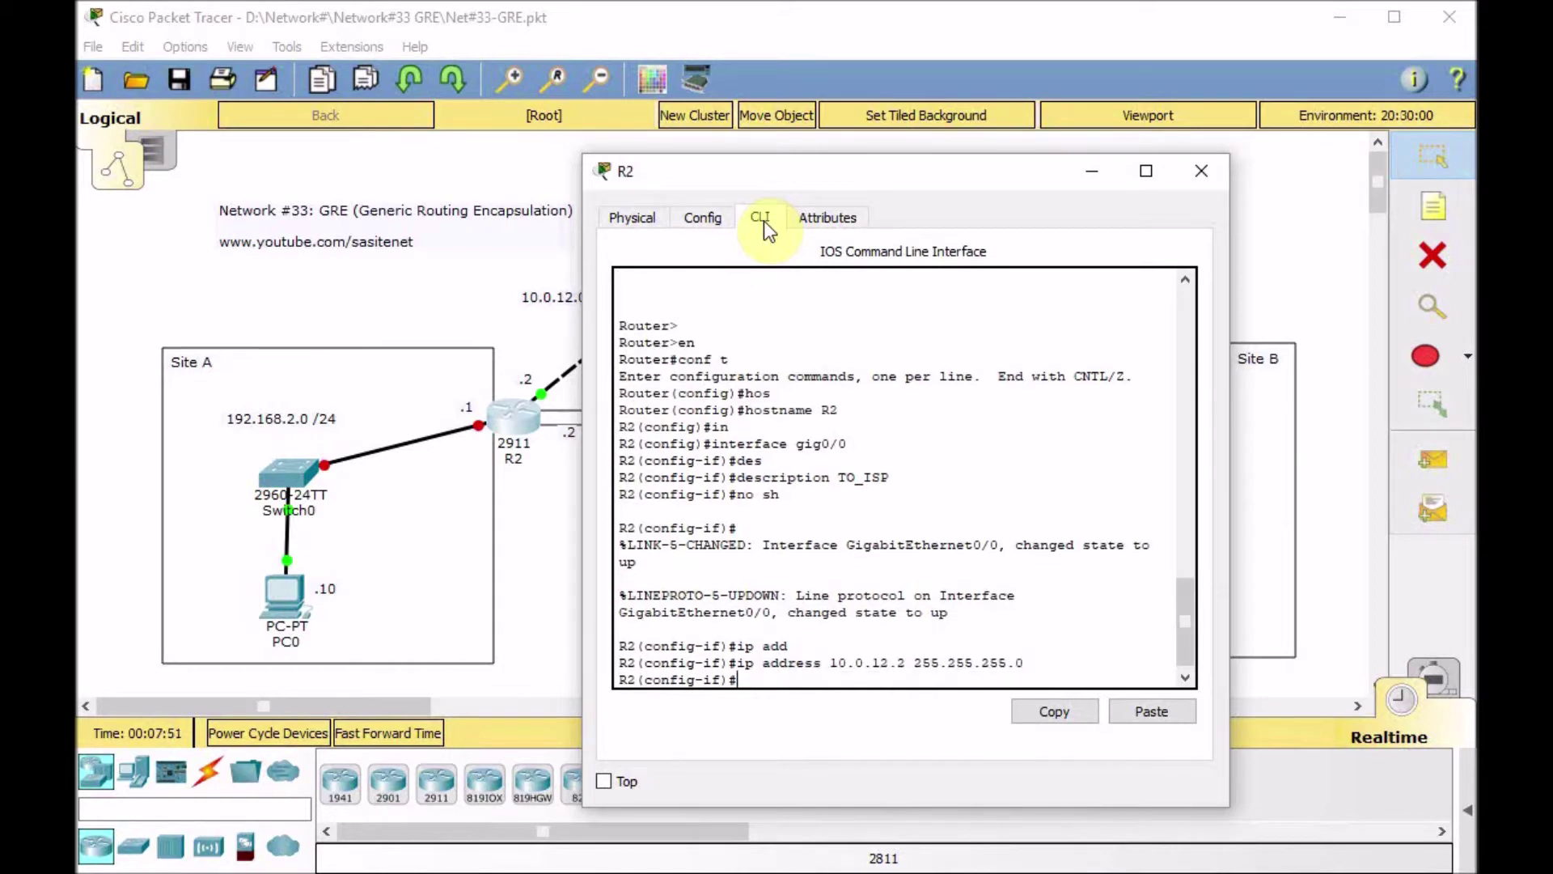
# Give interface gig0/1 of R2 the description LAN
pyautogui.write('int gig0/1')
pyautogui.press('Return')
pyautogui.write('des')
pyautogui.press('Tab')
pyautogui.write('LAN')
pyautogui.press('Return')
# Enable R2's gig0/1 interface and assign it IP address 192.168.2.1 with mask 255.255.255.0
pyautogui.write('no sh')
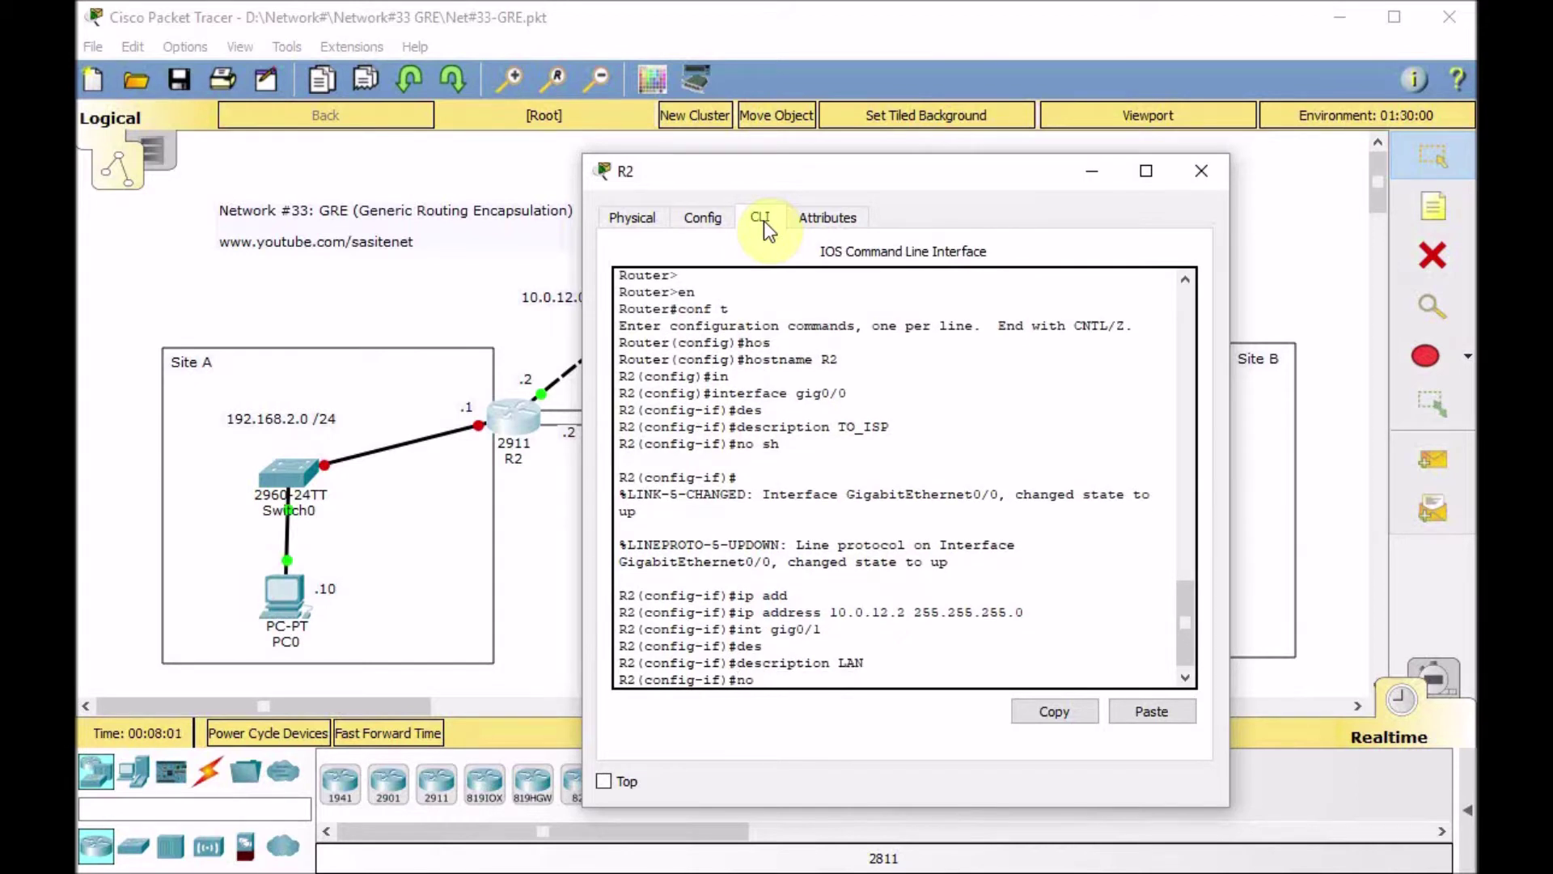
pyautogui.press('Return')
pyautogui.write('ip add')
pyautogui.press('Tab')
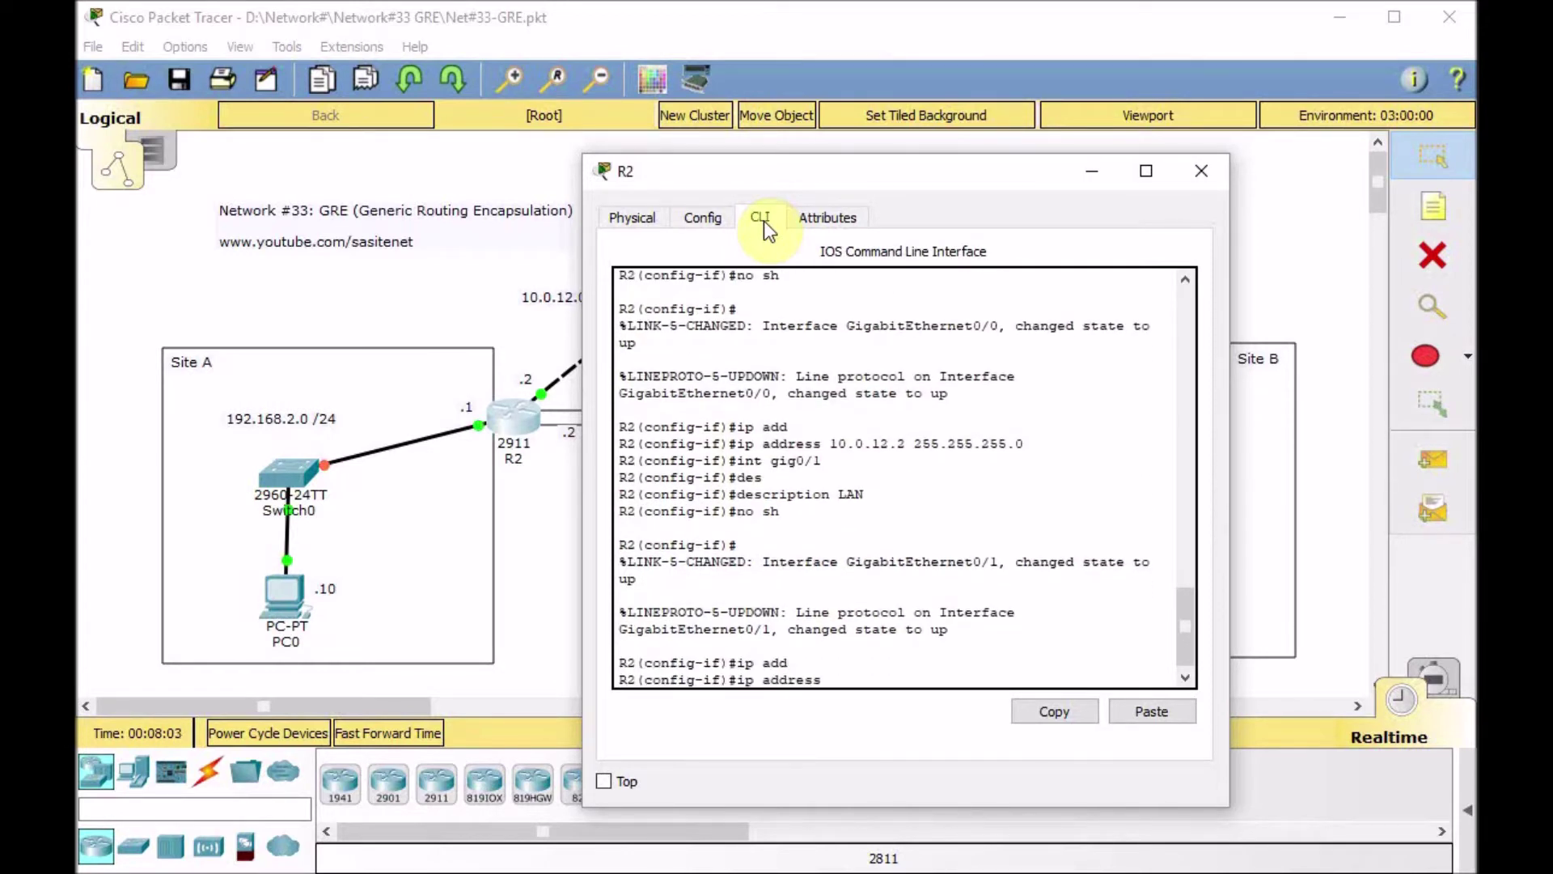
pyautogui.write('192.168.2.1 255.255.255.0')
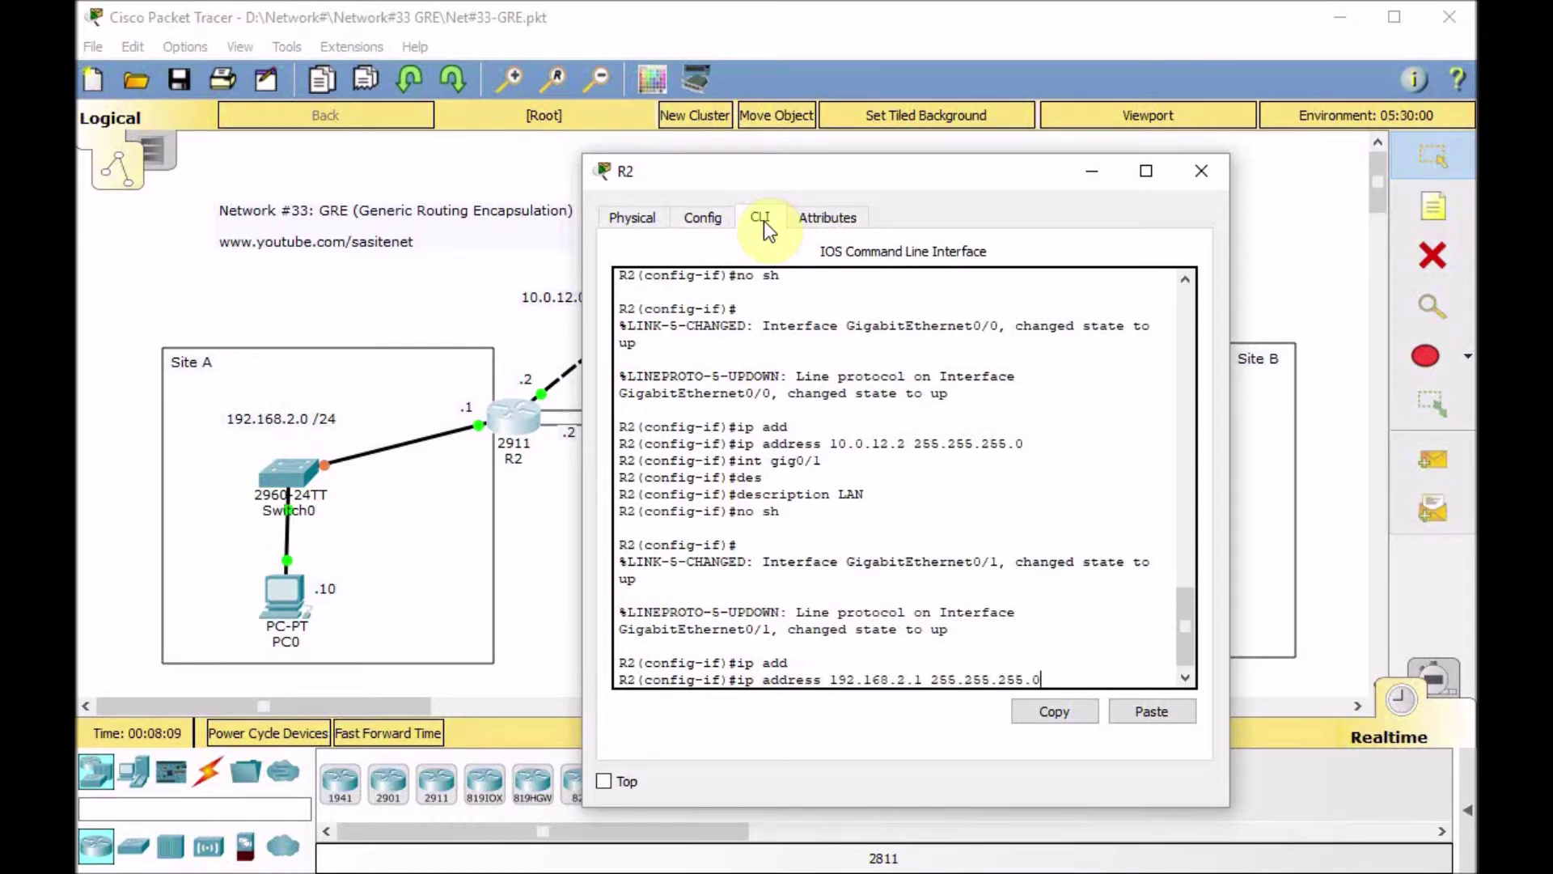
pyautogui.press('Return')
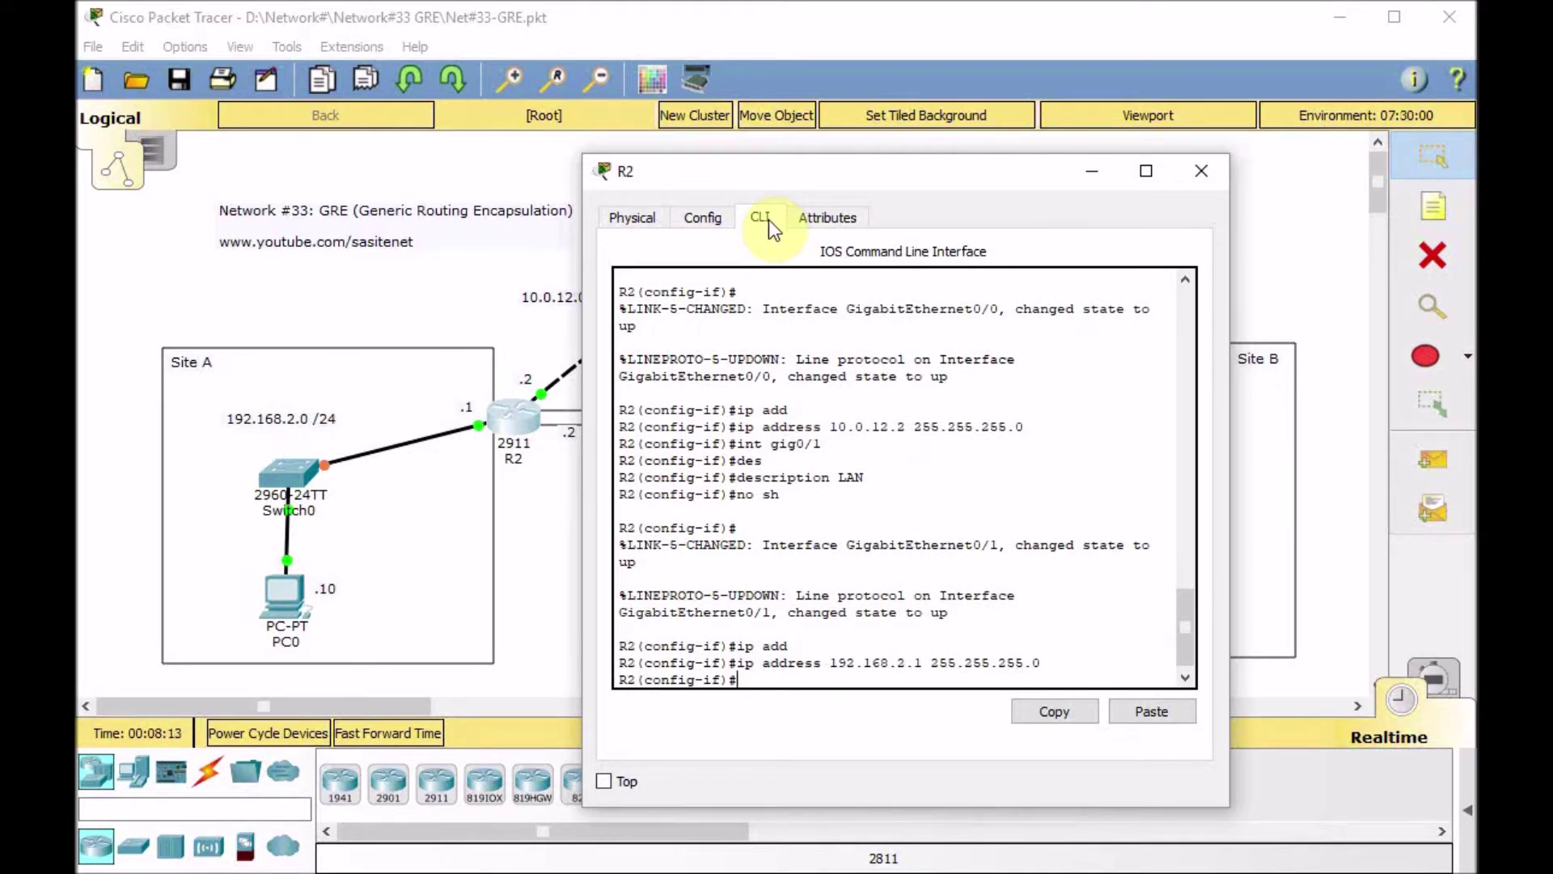
# Leave configuration mode and display R2's brief IP interface summary in a window wide enough for its columns
pyautogui.hotkey('ctrl', 'z')
pyautogui.write('sh ip ')
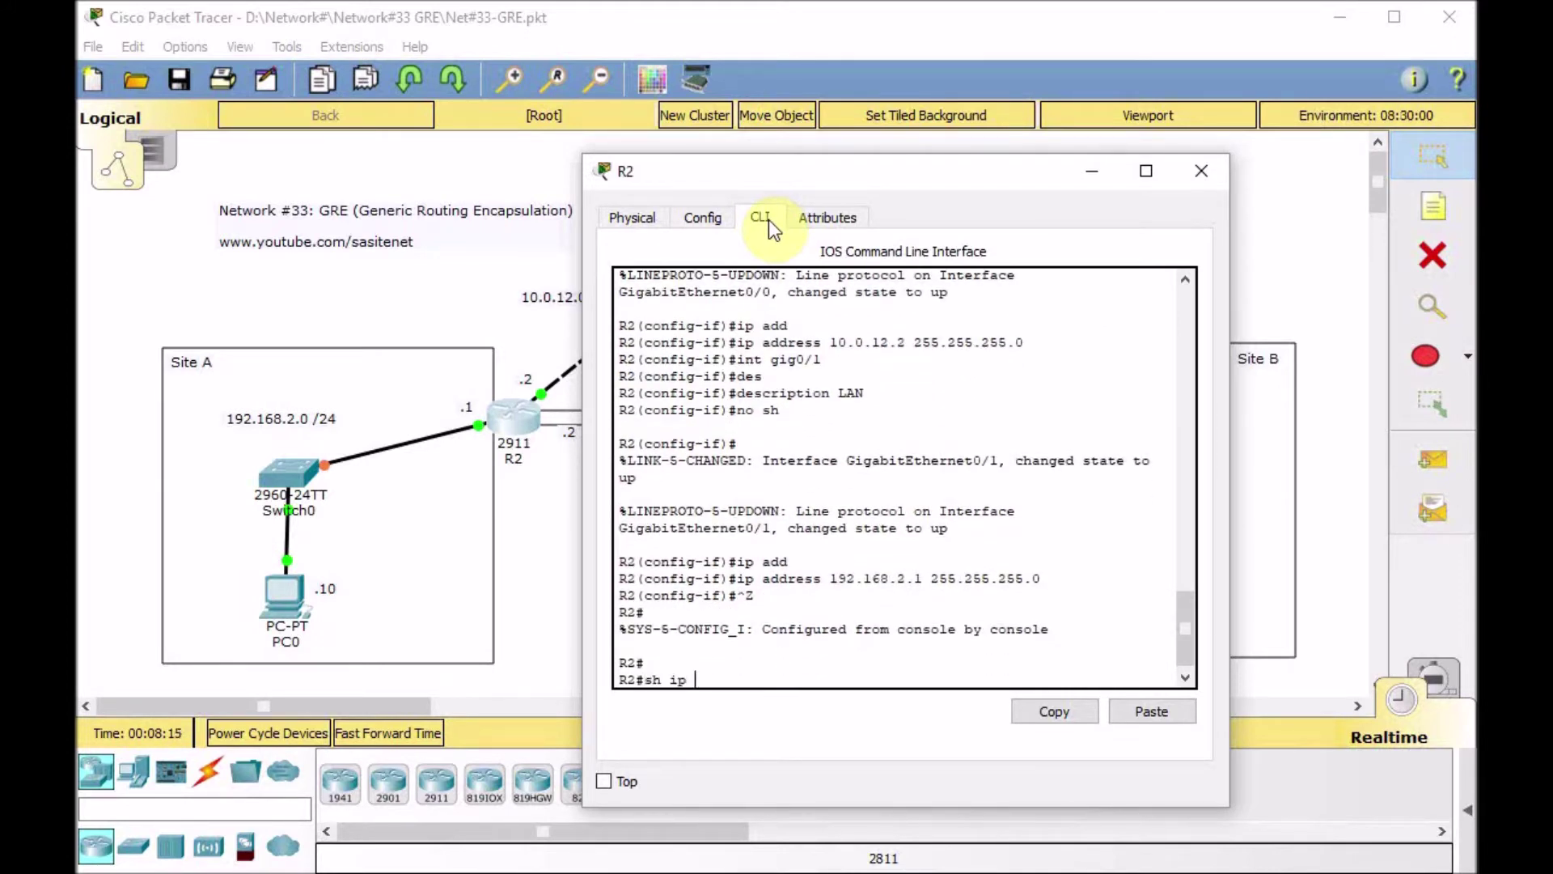
pyautogui.write('int brie')
pyautogui.press('Return')
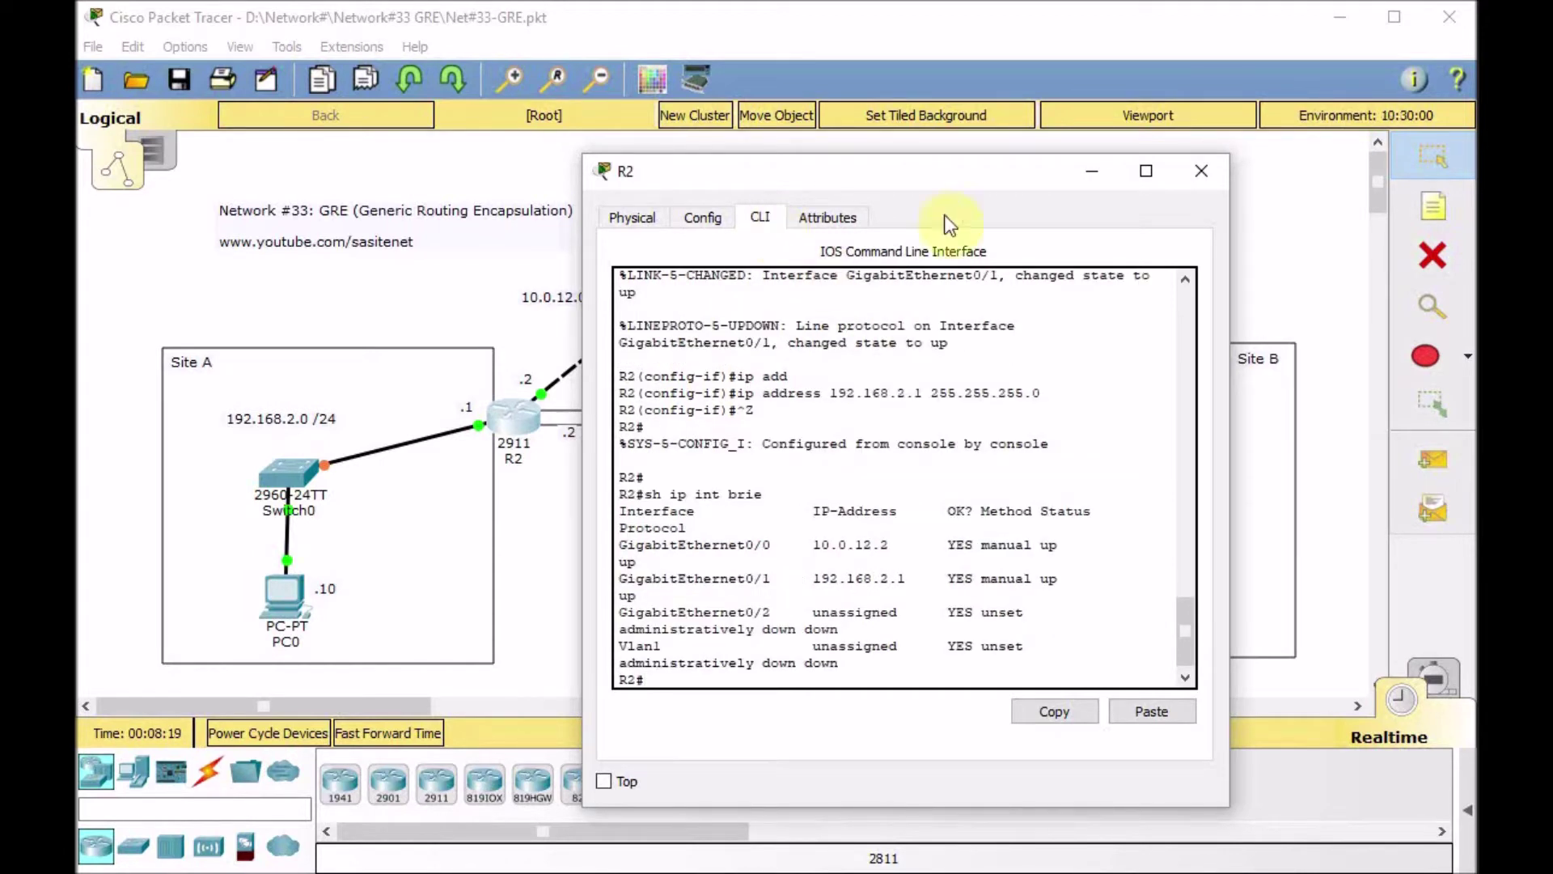
pyautogui.moveTo(1228, 379); pyautogui.dragTo(1412, 400)
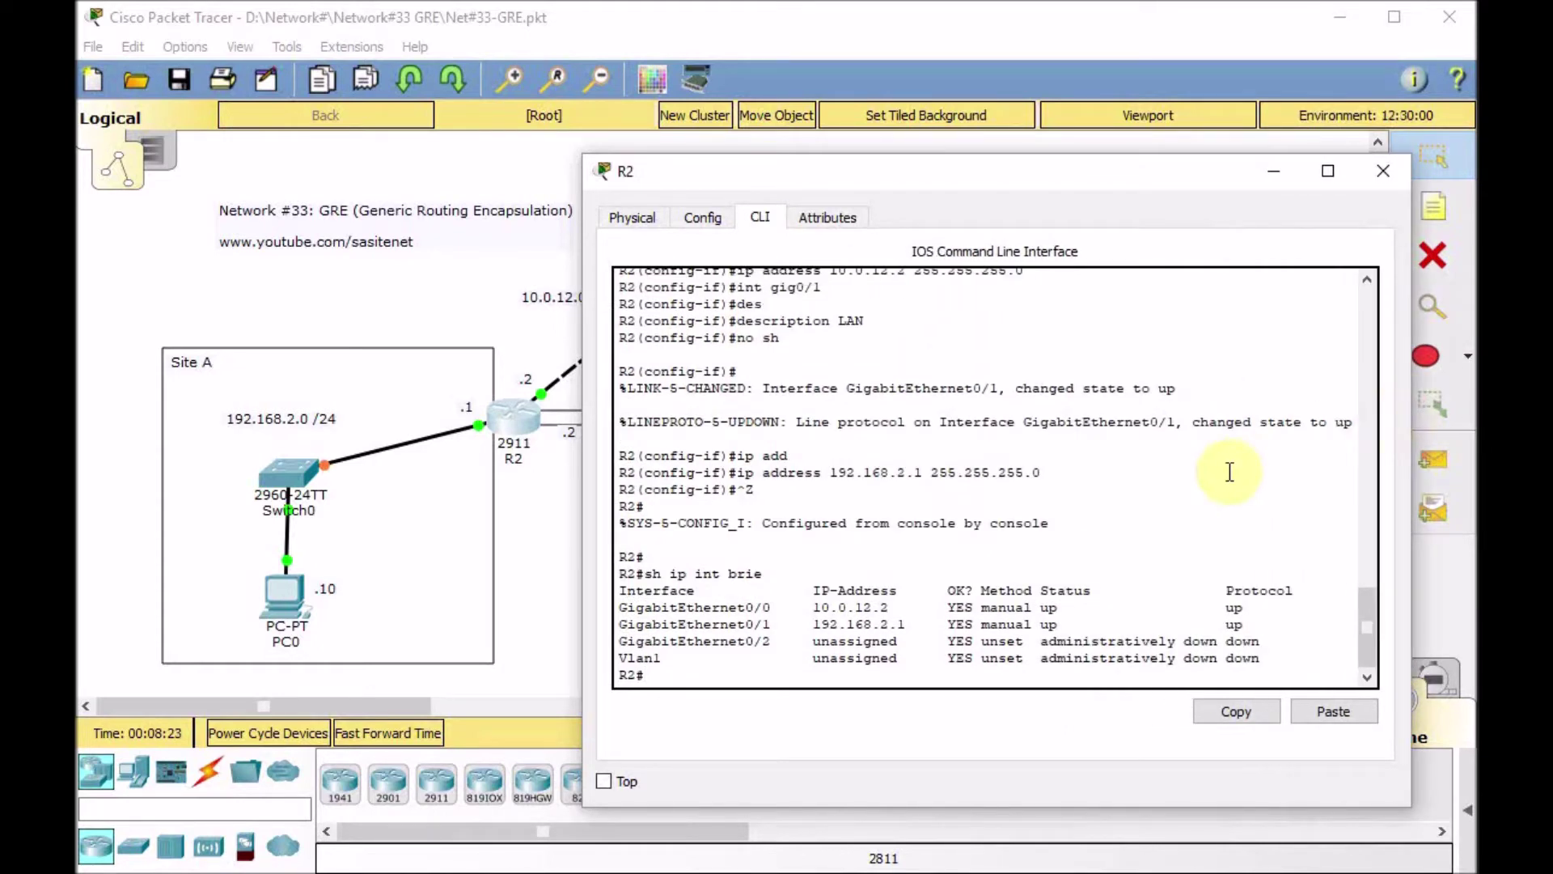
# Ping the ISP address 10.0.12.1 from R2
pyautogui.write('ping 10.0.12.1')
pyautogui.press('Return')
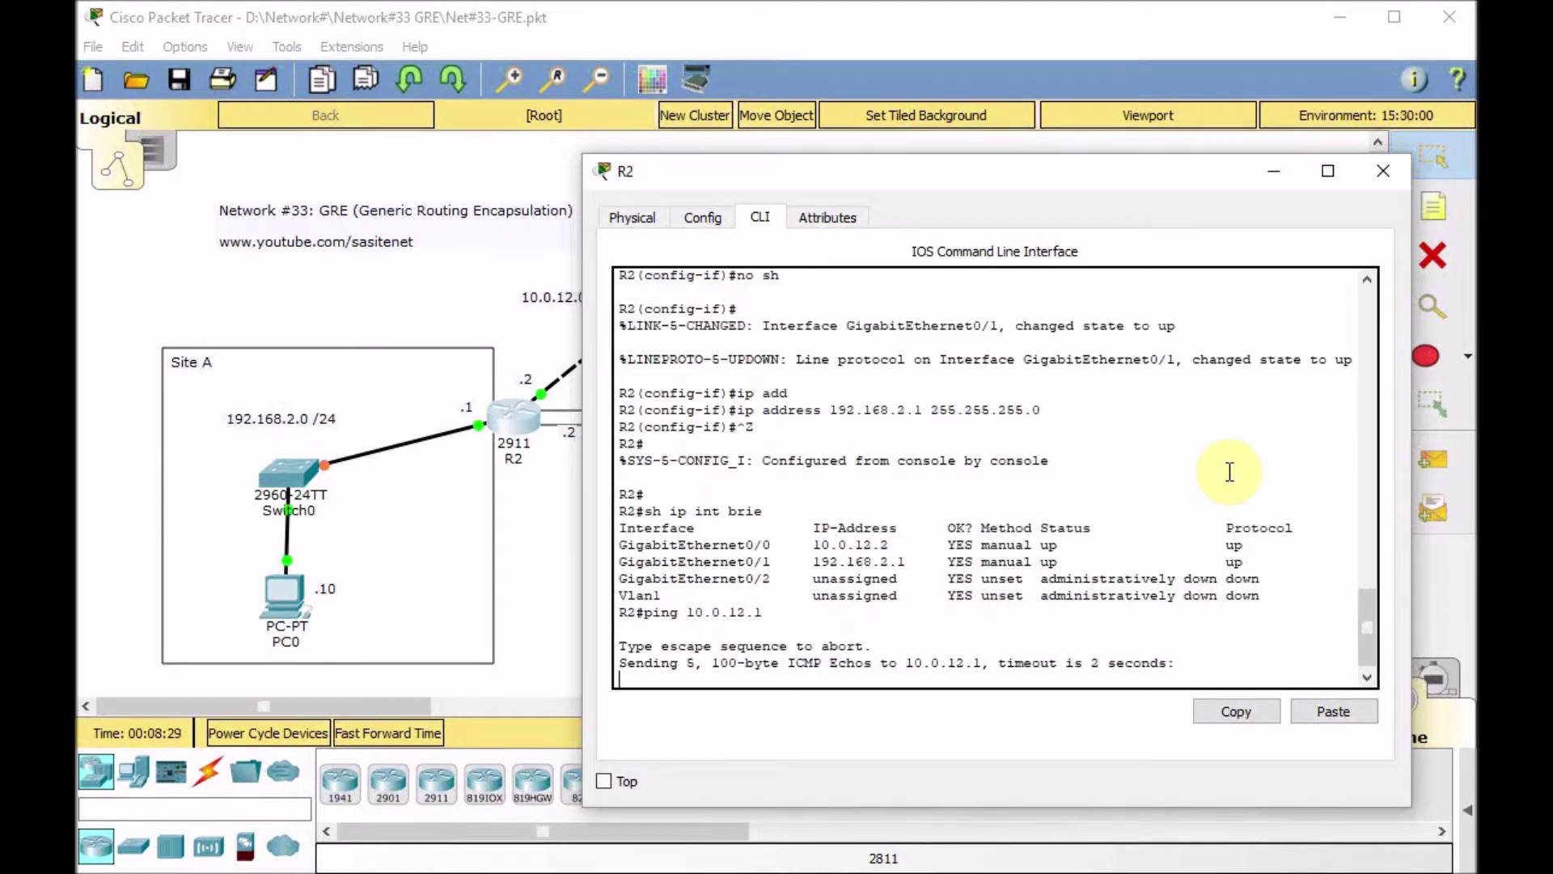
pyautogui.press('Return')
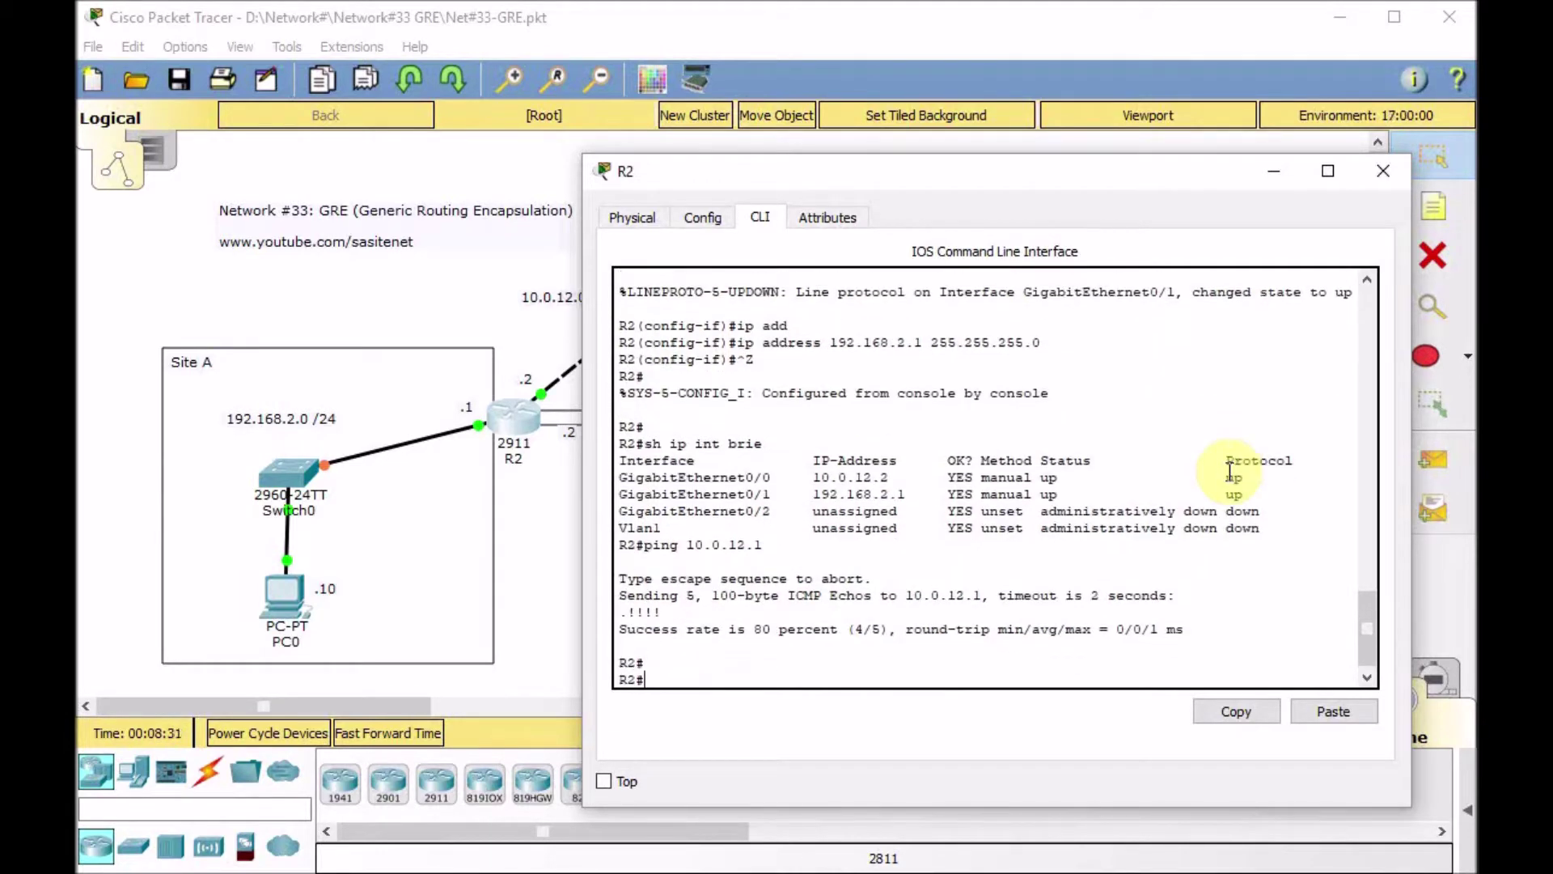
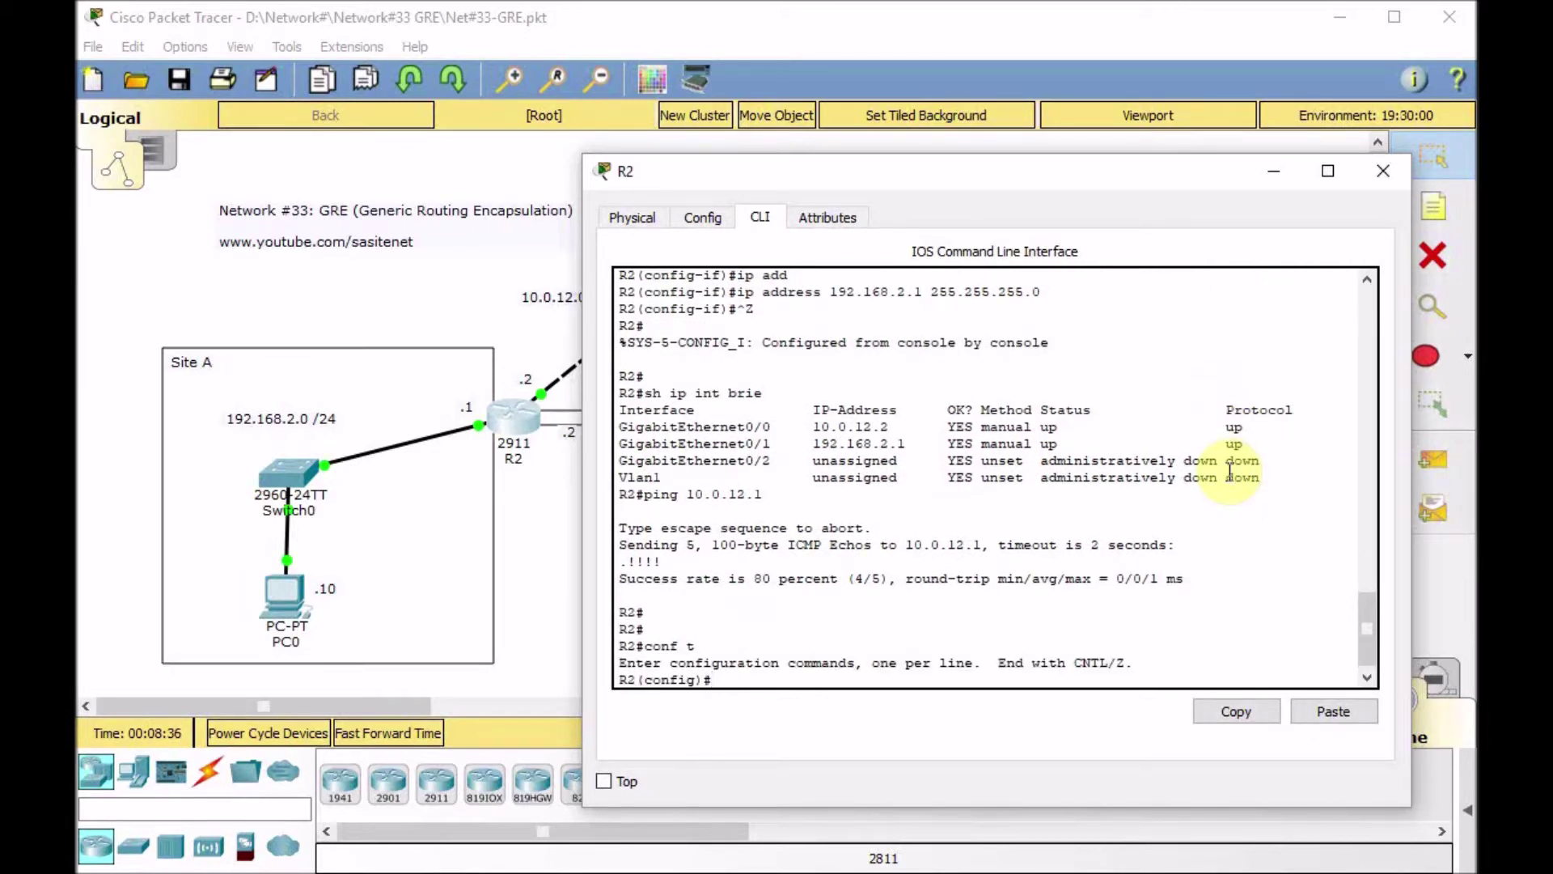
# Create interface loopback 0 on R2 with IP address 2.2.2.2 and mask 255.255.255.255
pyautogui.write('int lo')
pyautogui.press('Tab')
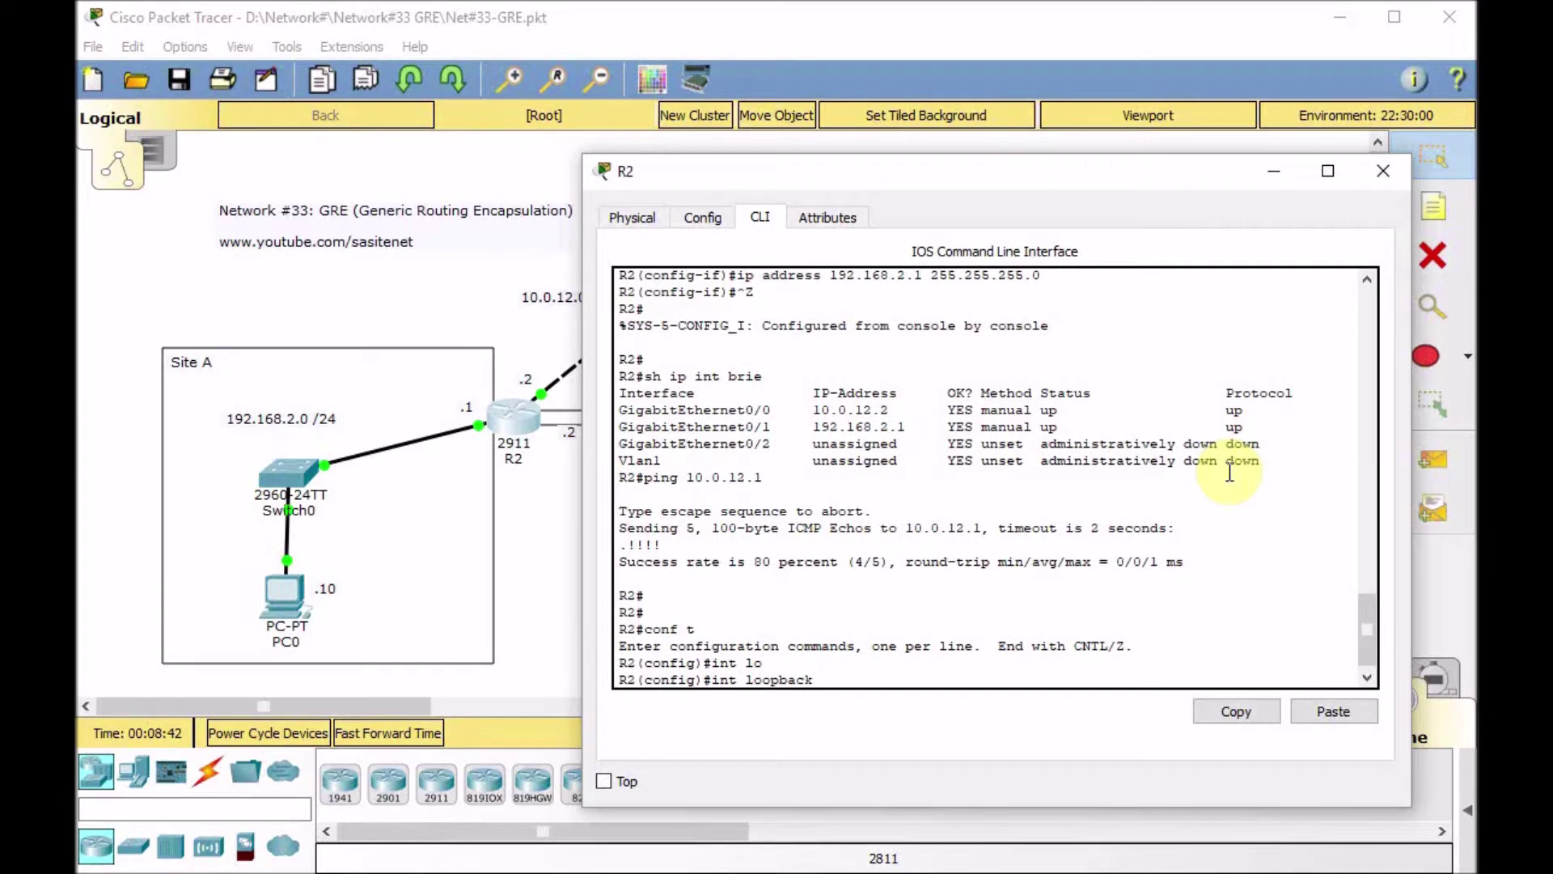
pyautogui.write('0')
pyautogui.press('Return')
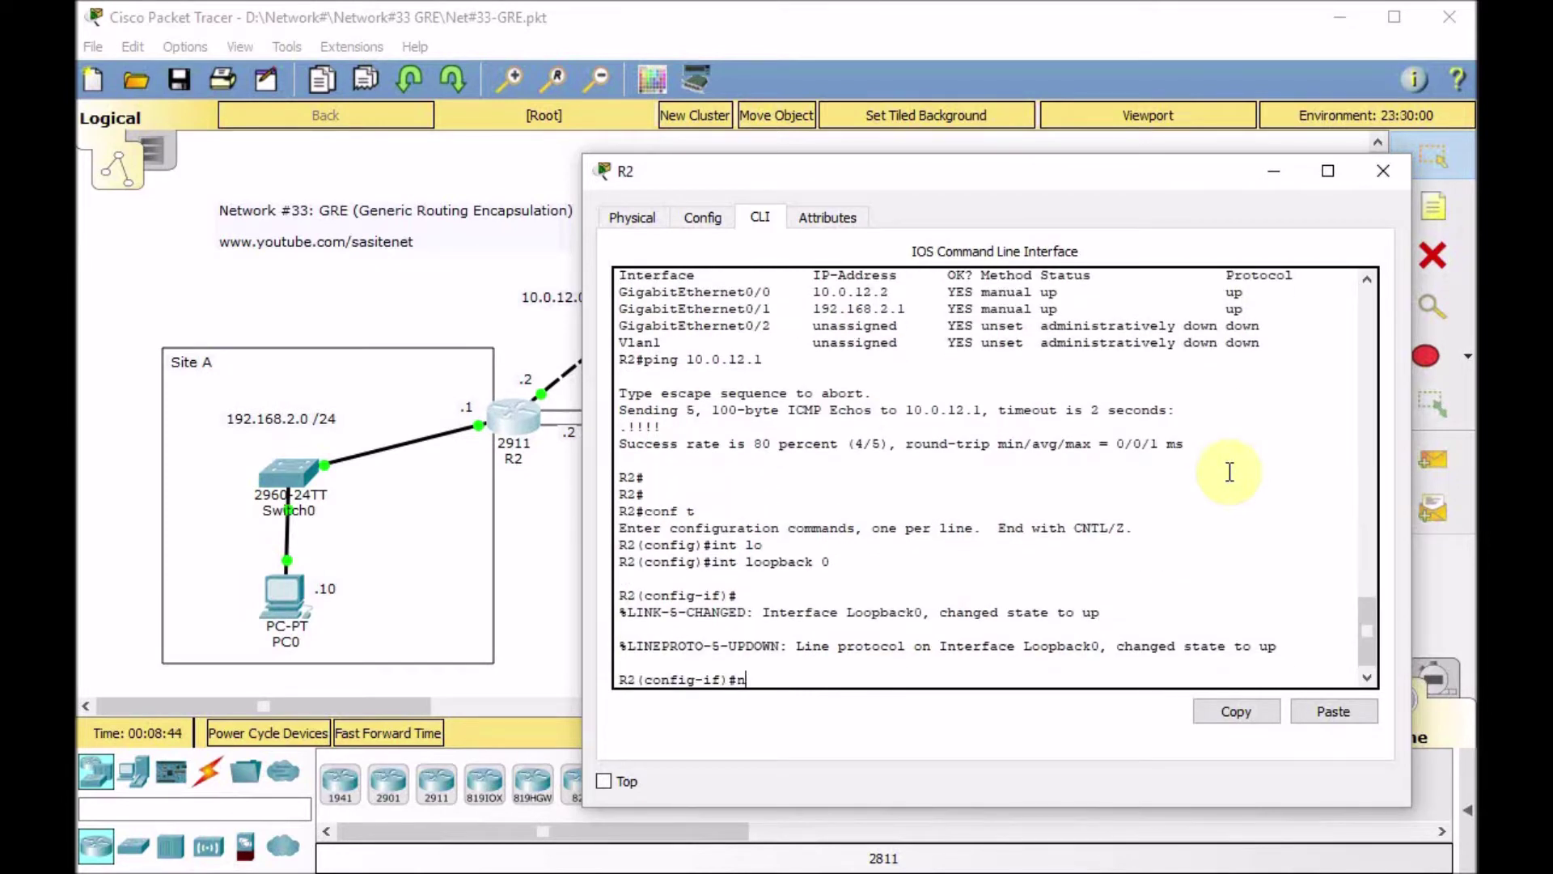
pyautogui.write('ip add')
pyautogui.press('Tab')
pyautogui.write('2.2.2.2 ')
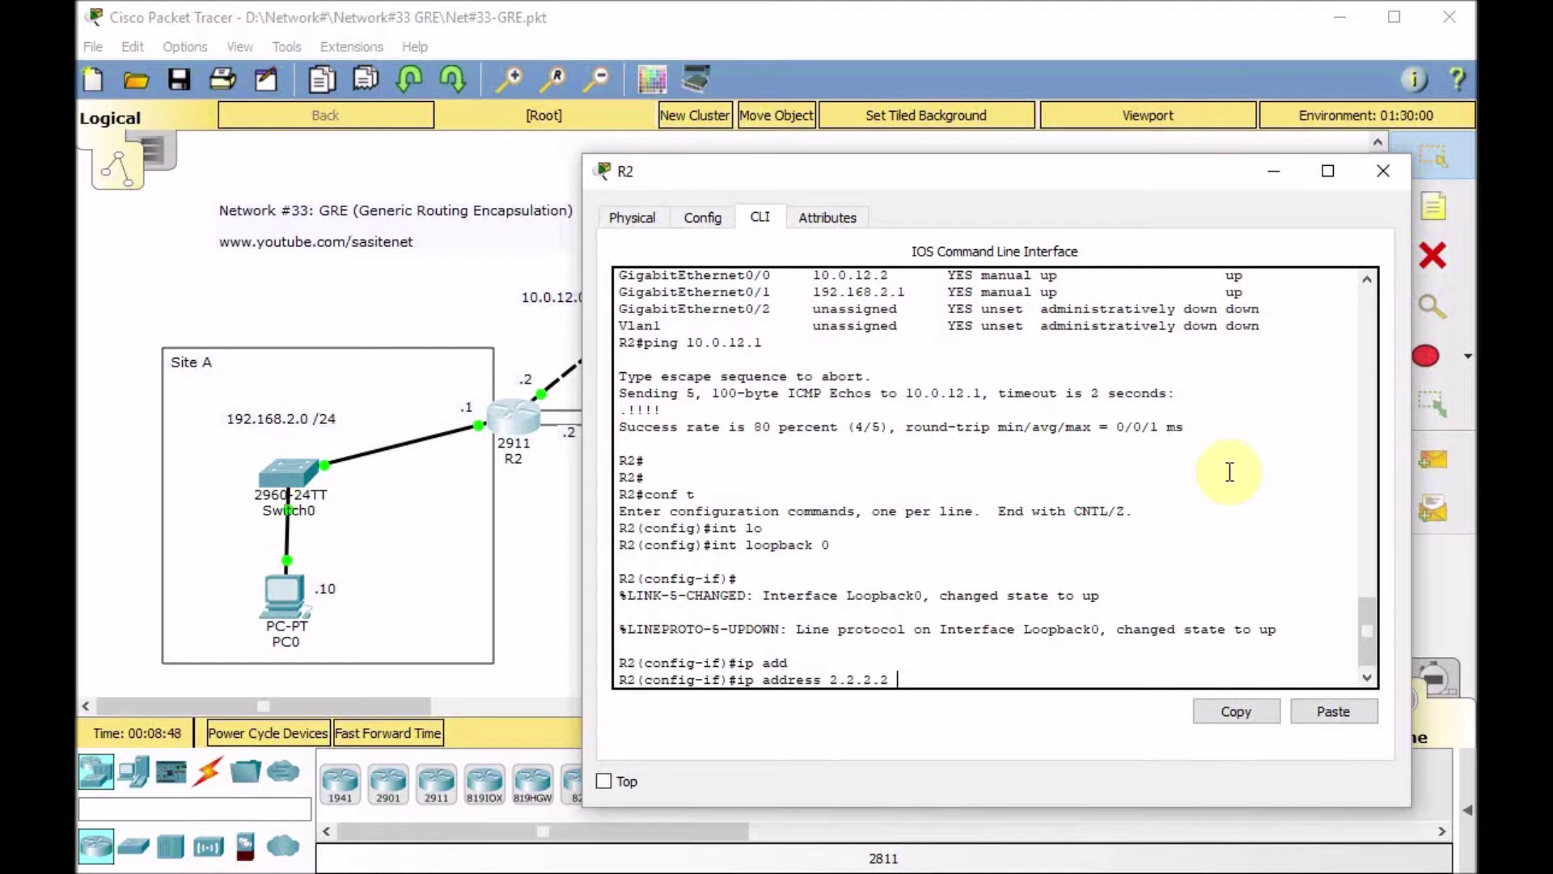
pyautogui.write('255.255.255.255')
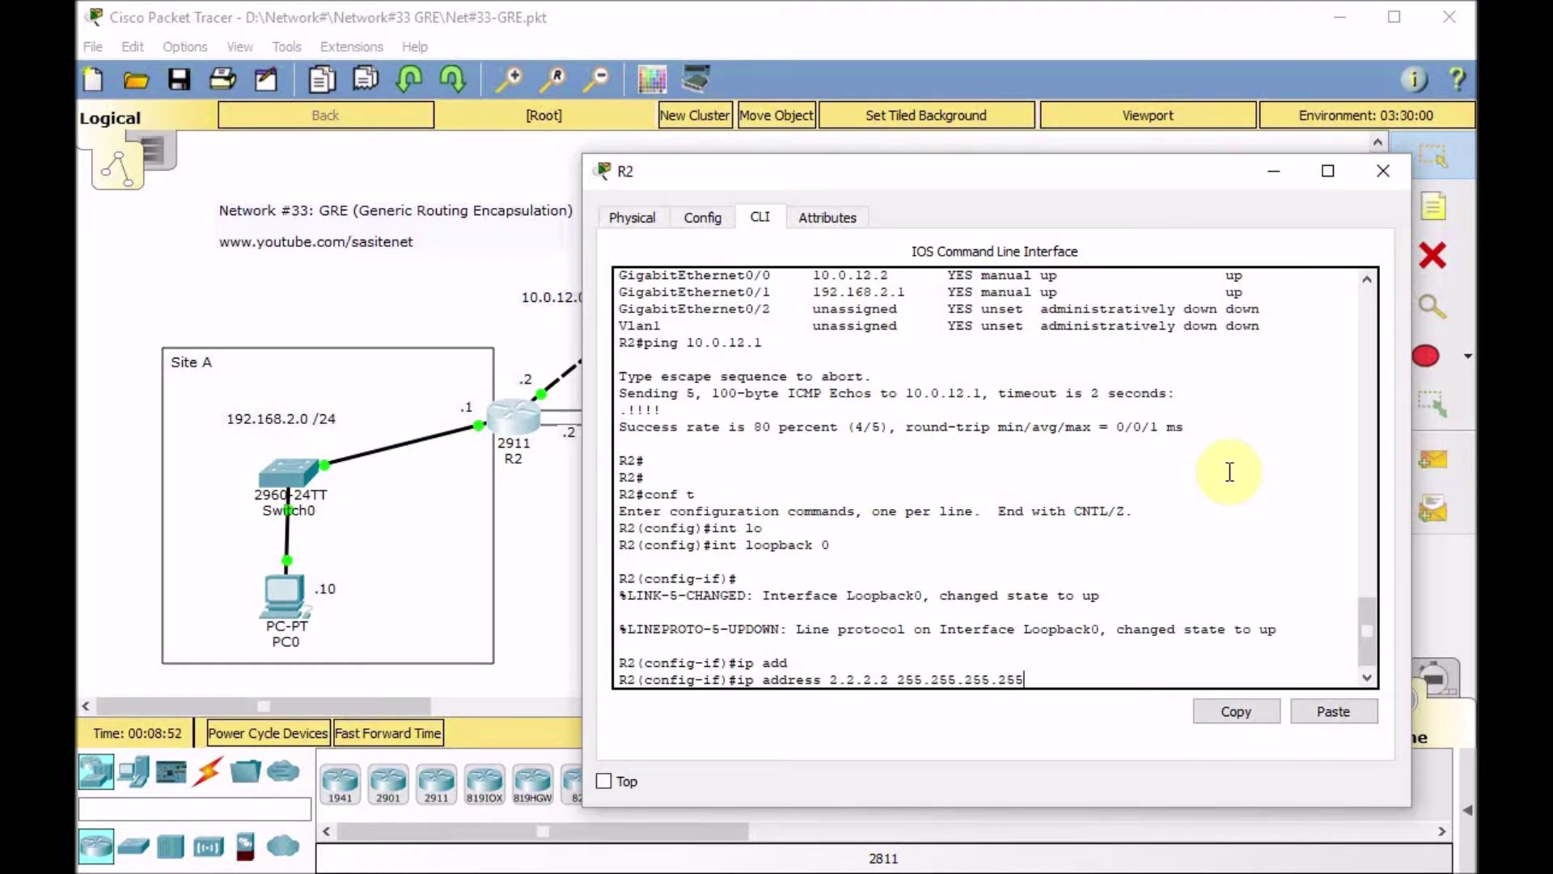
pyautogui.press('Return')
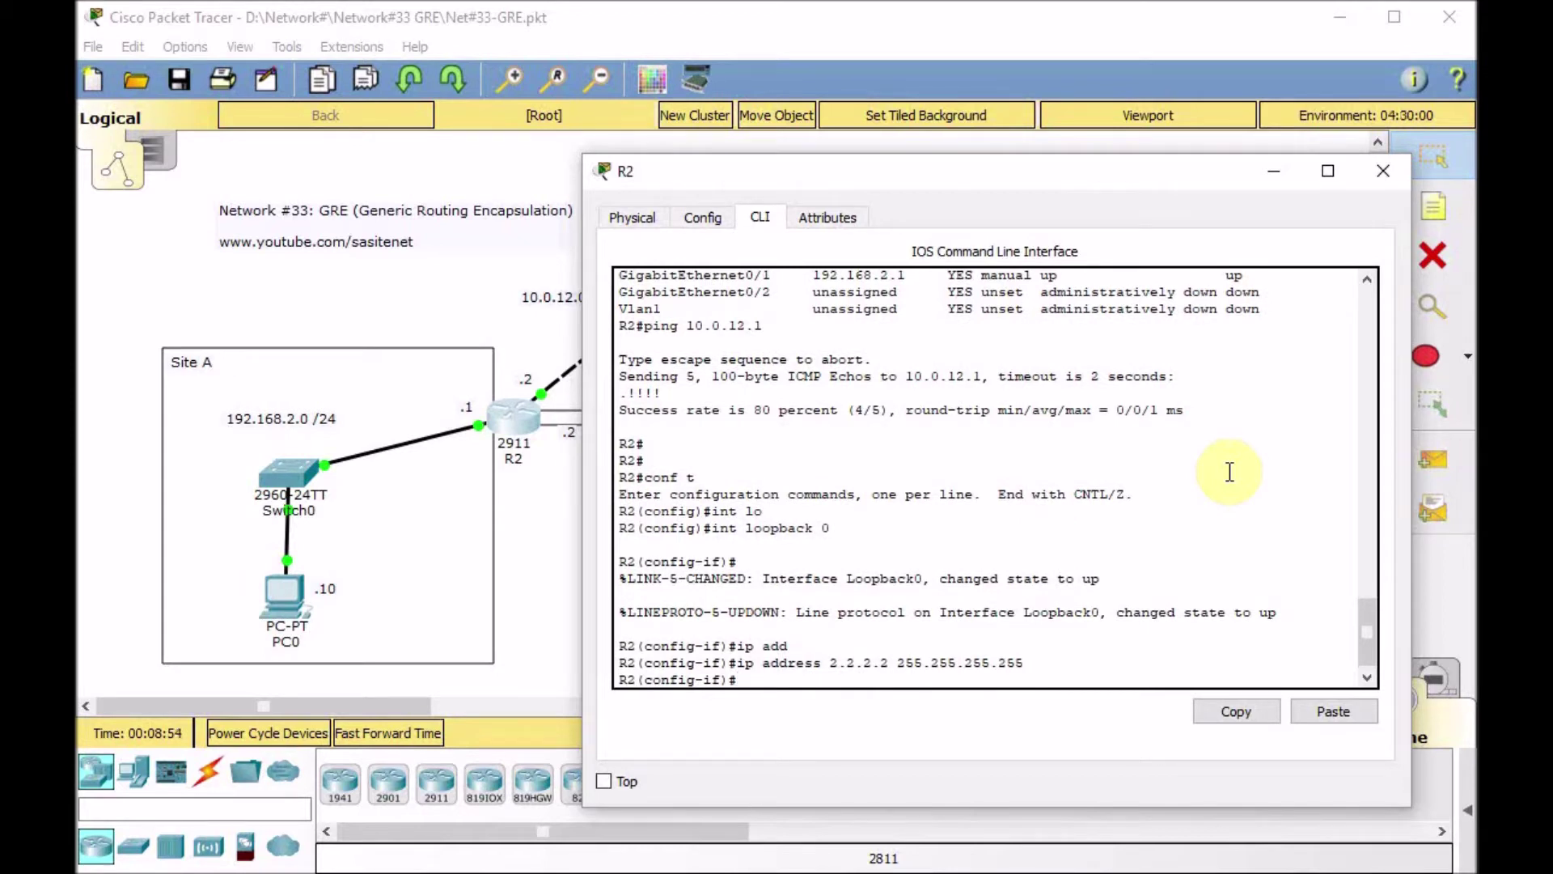
# Return to privileged mode and check R2's brief IP interface summary for the loopback
pyautogui.hotkey('ctrl', 'z')
pyautogui.press('Return')
pyautogui.write('sh ip int brie')
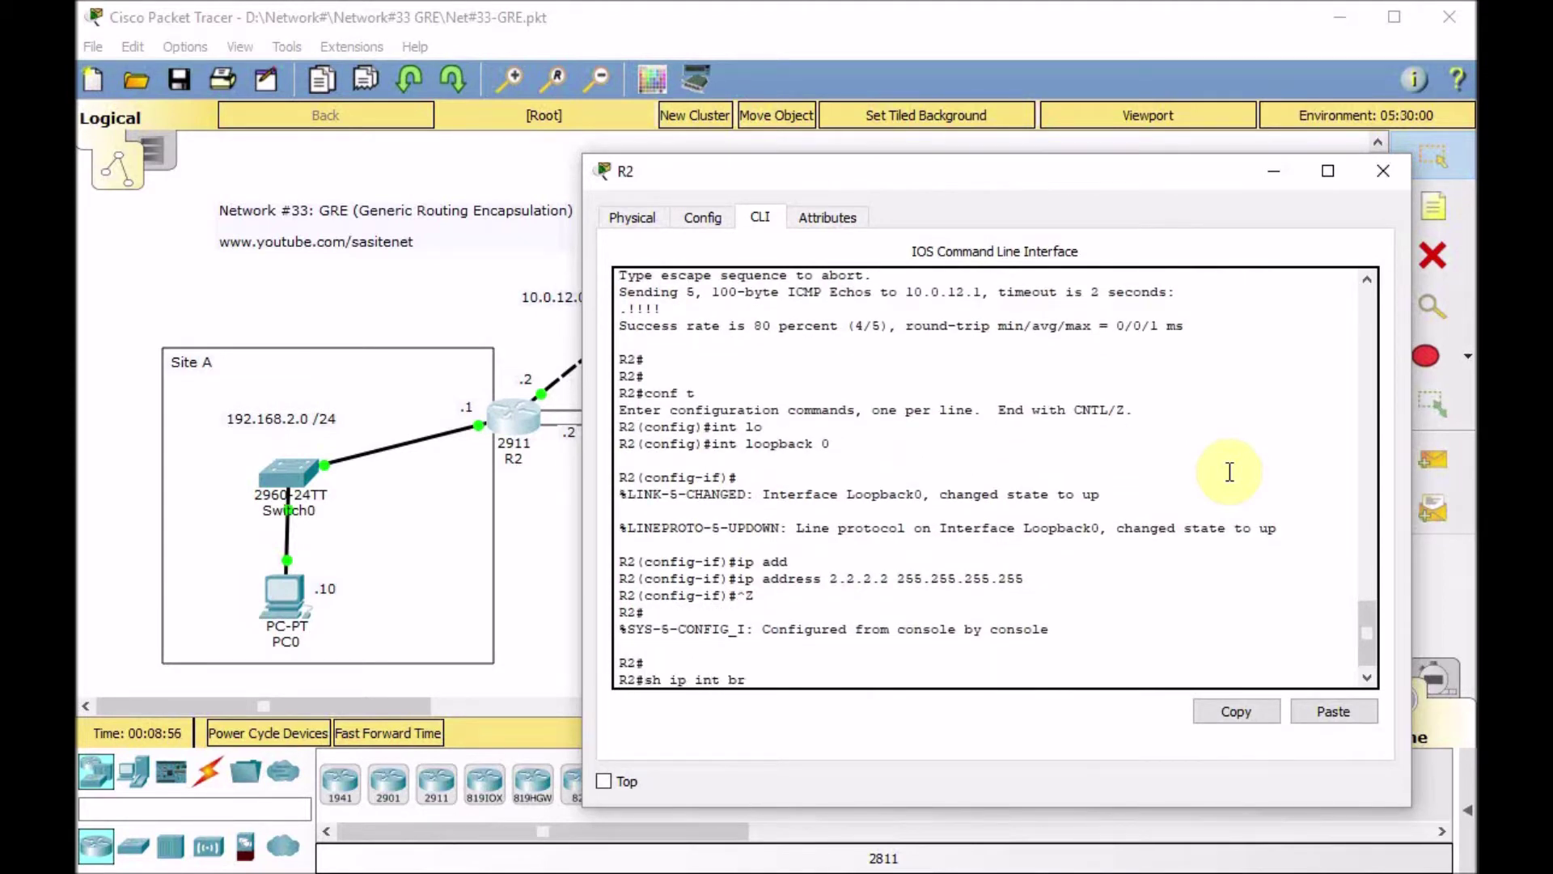
pyautogui.press('Return')
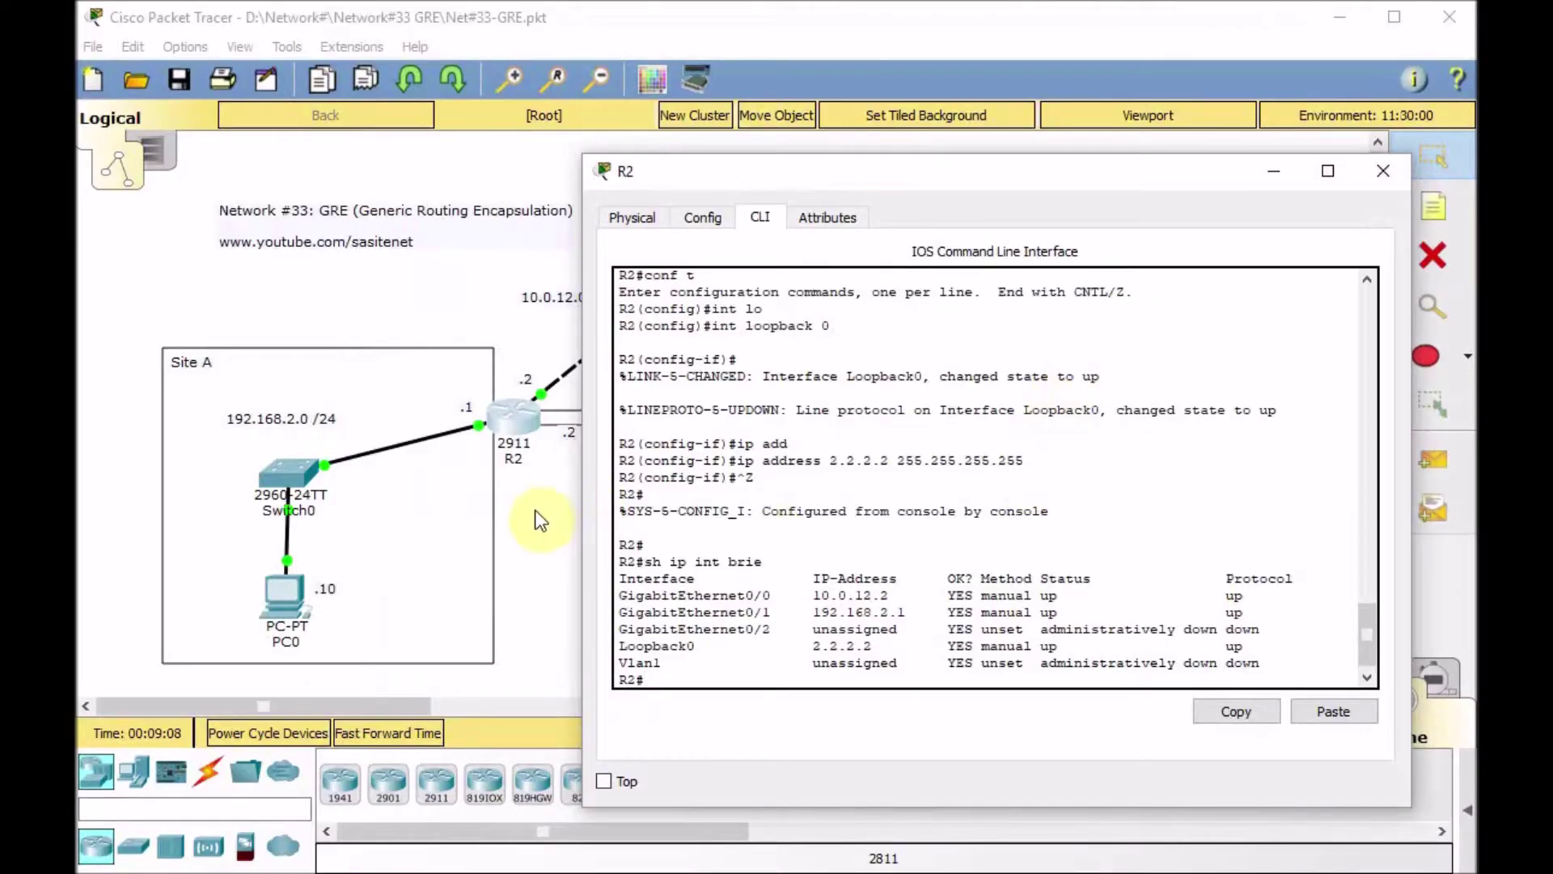
# Configure PC0 with static IP address 192.168.2.10, mask 255.255.255.0 and default gateway 192.168.2.1
pyautogui.click(539, 508)
pyautogui.click(283, 596)
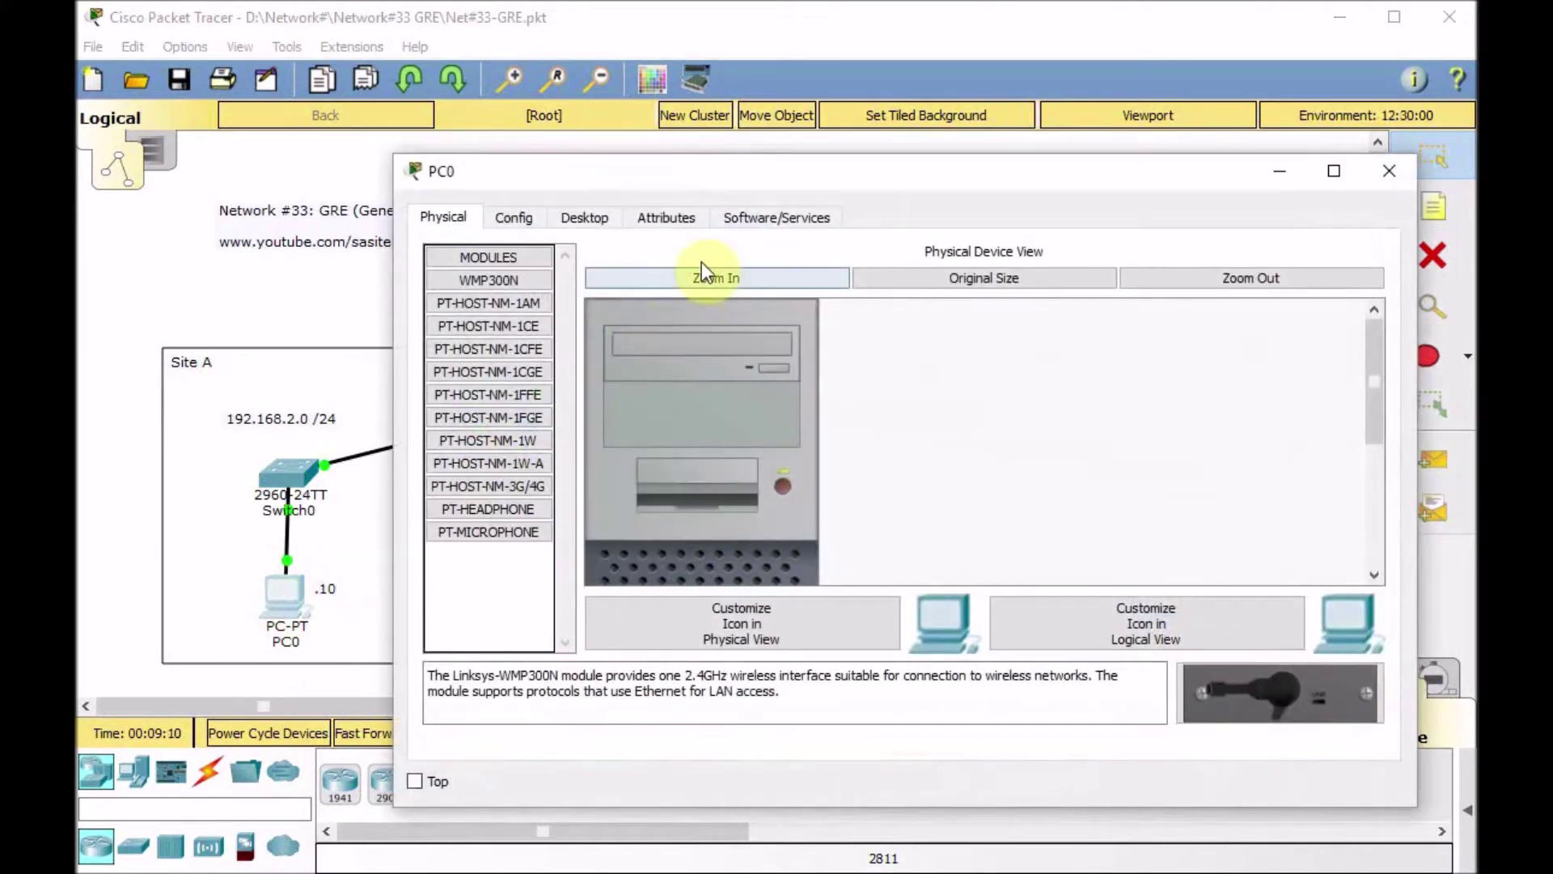
pyautogui.click(599, 220)
pyautogui.click(519, 295)
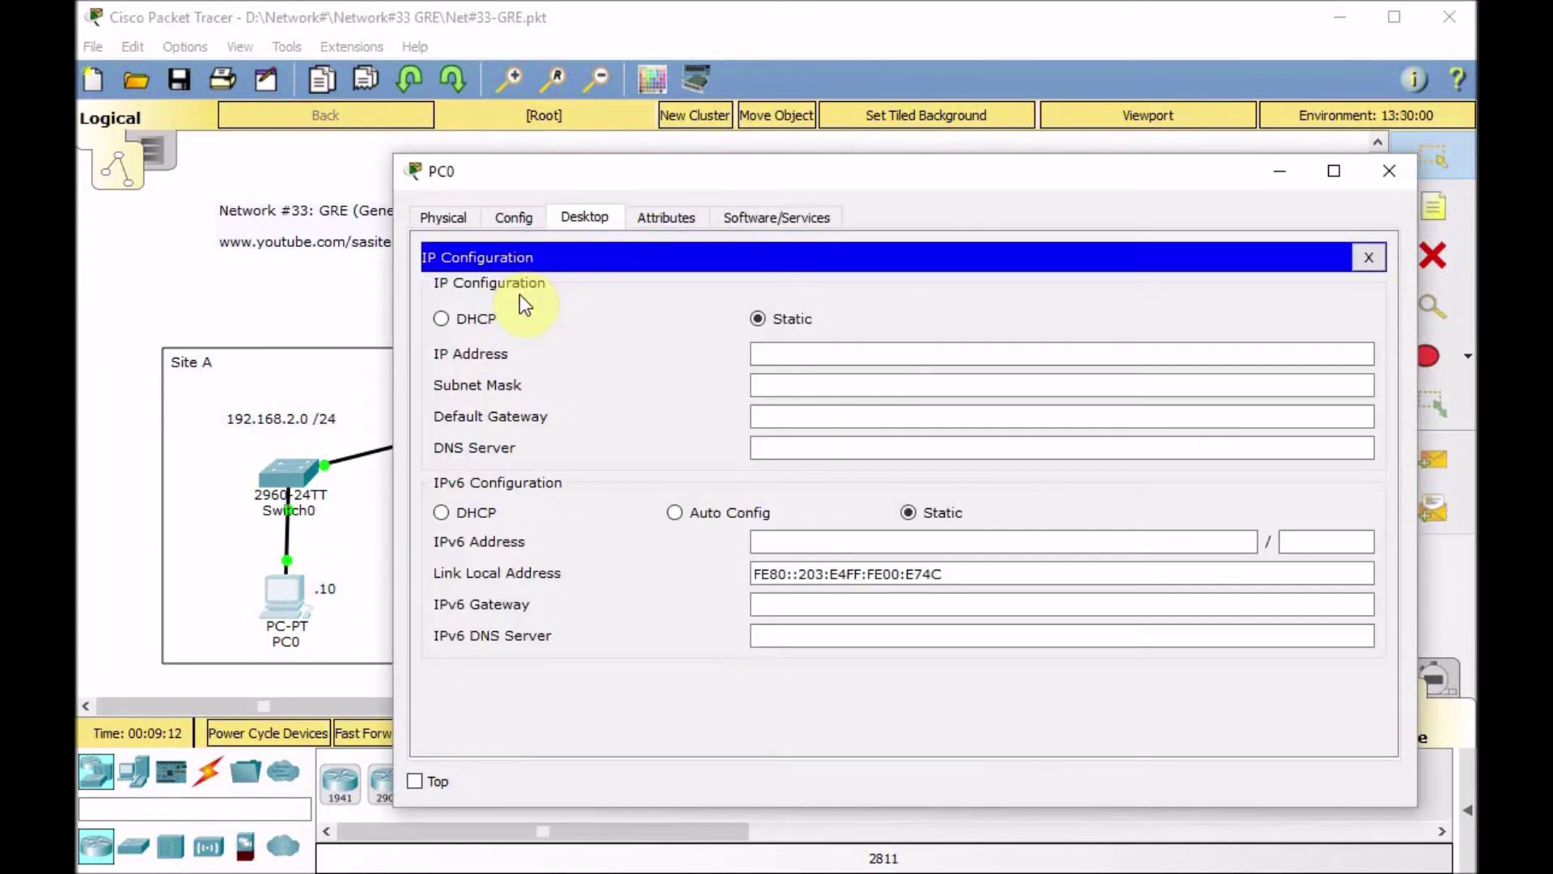
pyautogui.click(863, 356)
pyautogui.write('192.168.2.10')
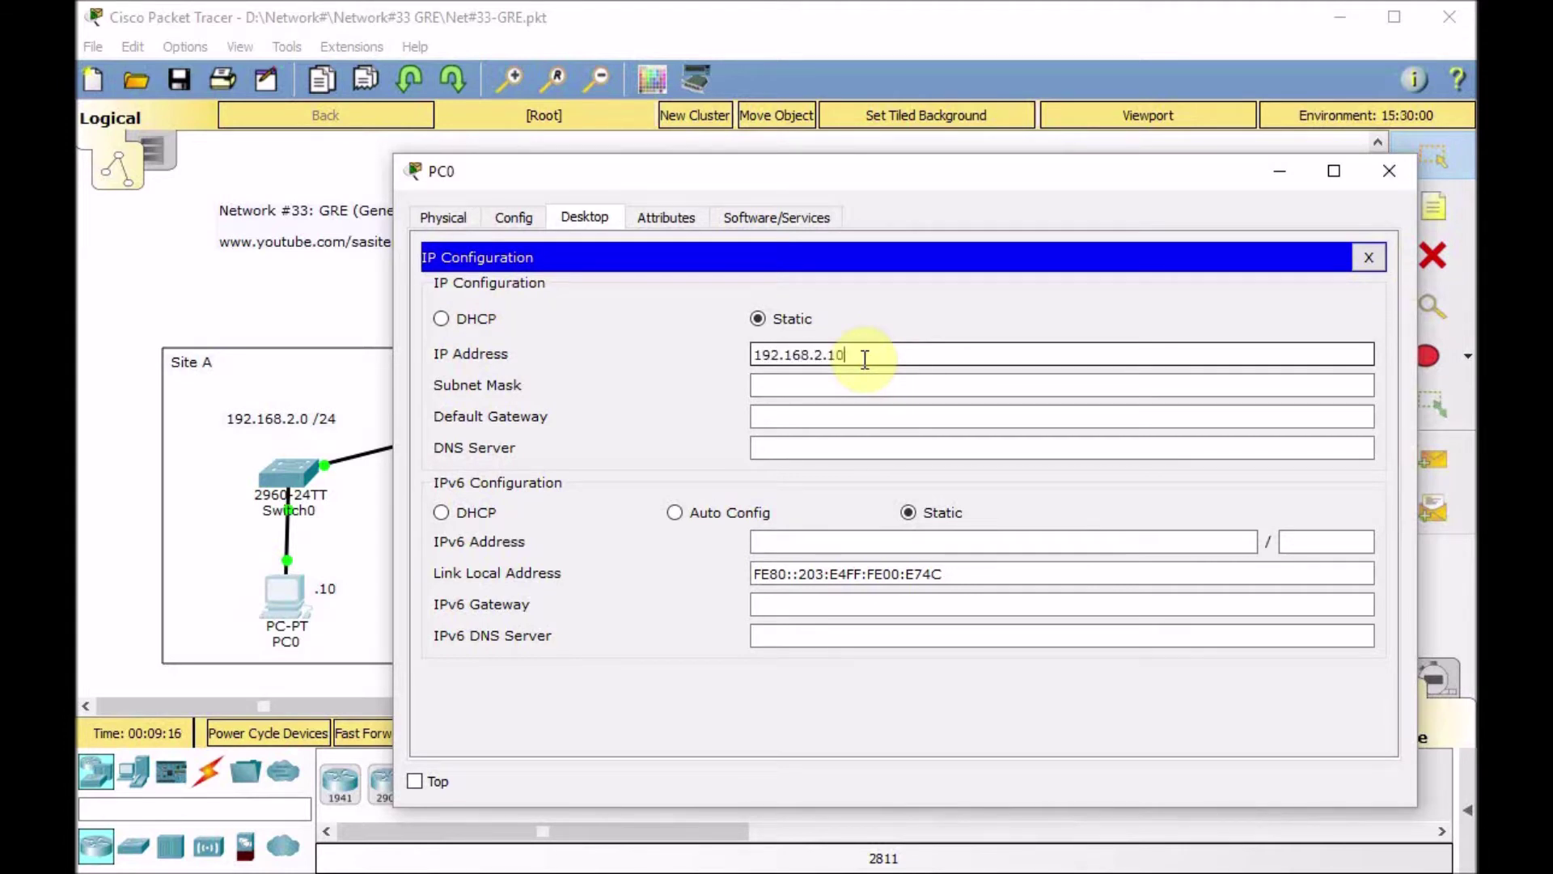
pyautogui.press('Tab')
pyautogui.press('Tab')
pyautogui.write('192.168.')
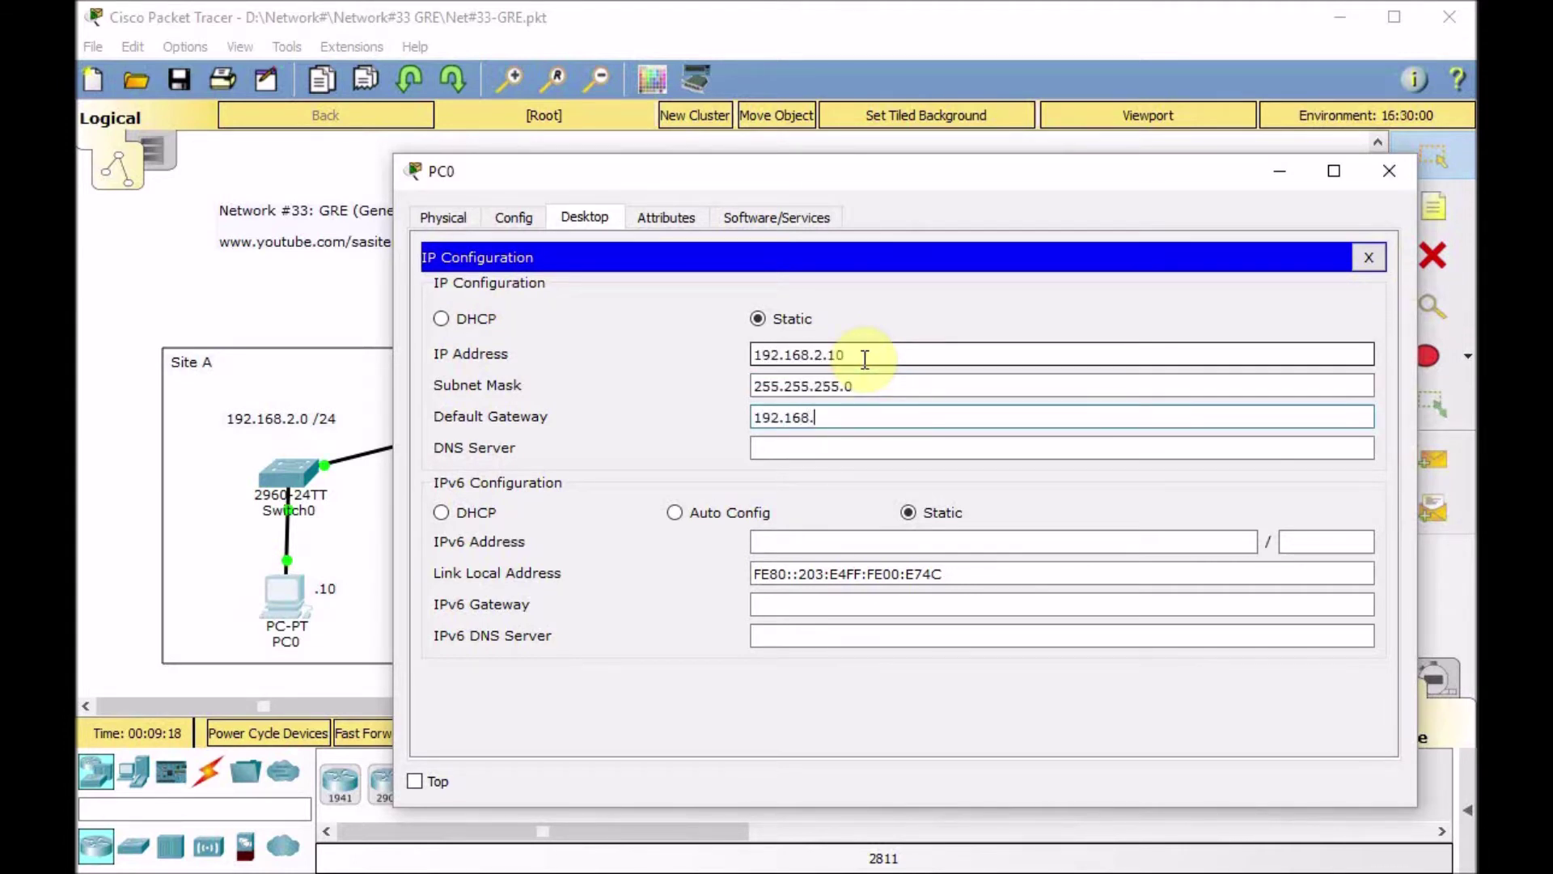
pyautogui.write('2.1')
pyautogui.press('Tab')
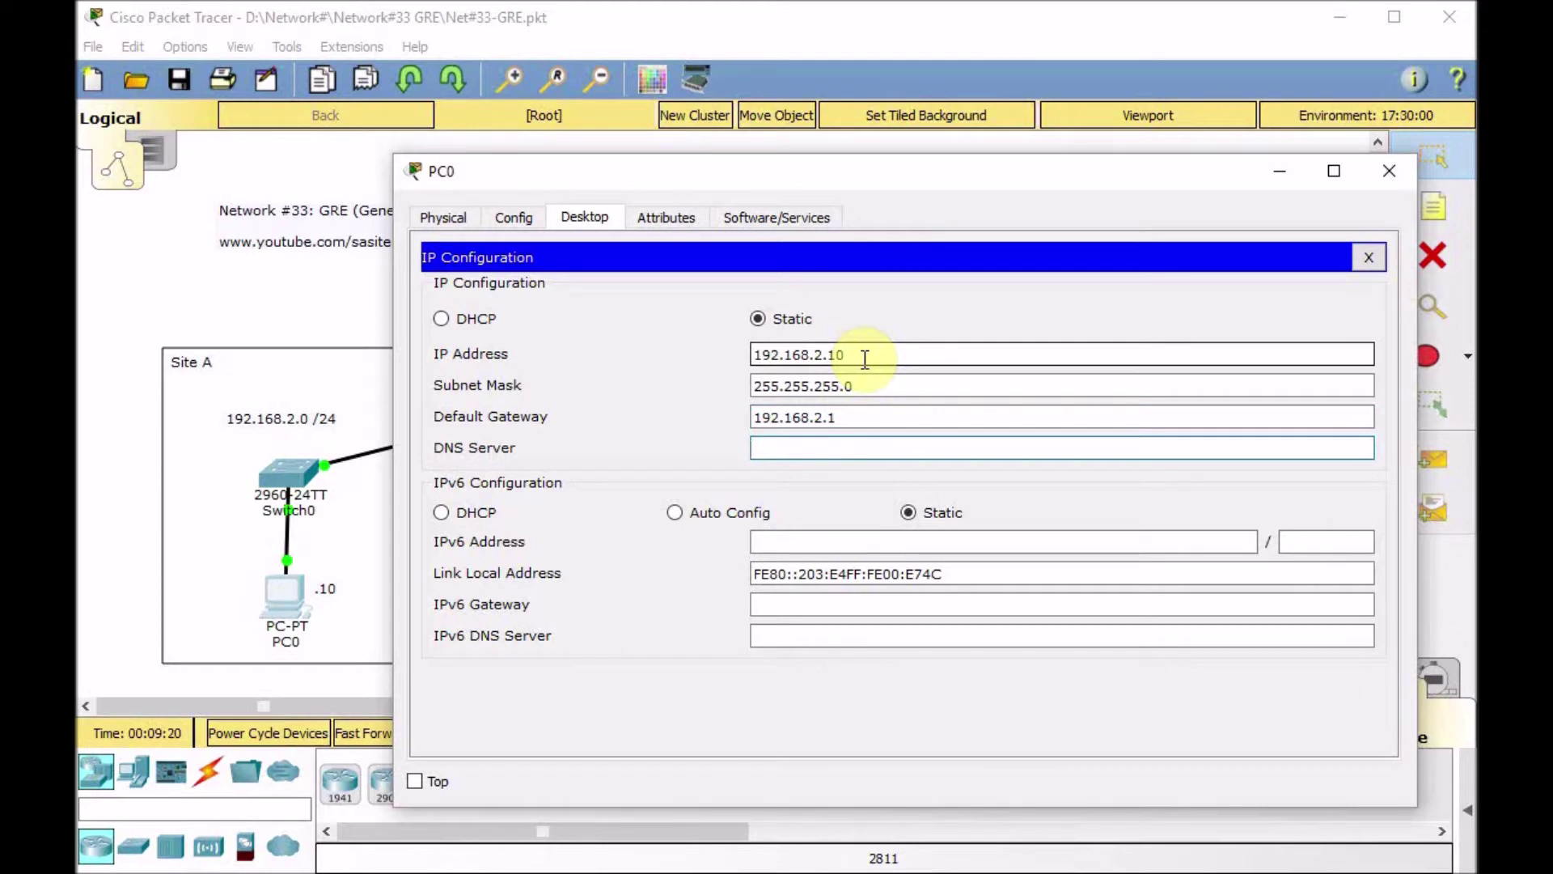
pyautogui.click(1364, 258)
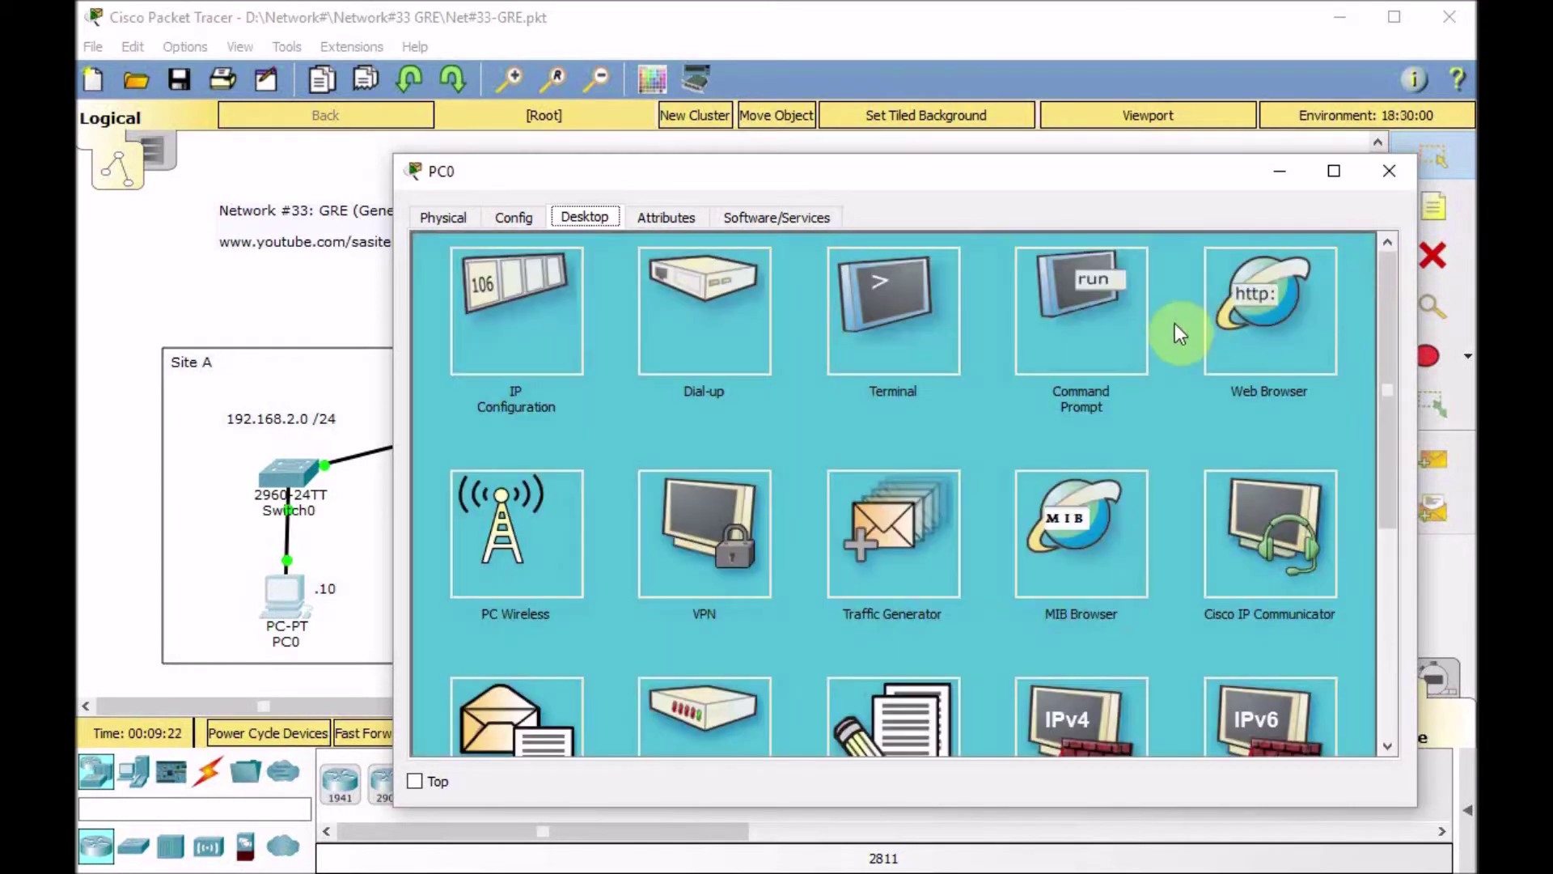
# Ping the gateway 192.168.2.1 from PC0's command prompt and close PC0's window
pyautogui.click(1084, 321)
pyautogui.write('ping 192.16')
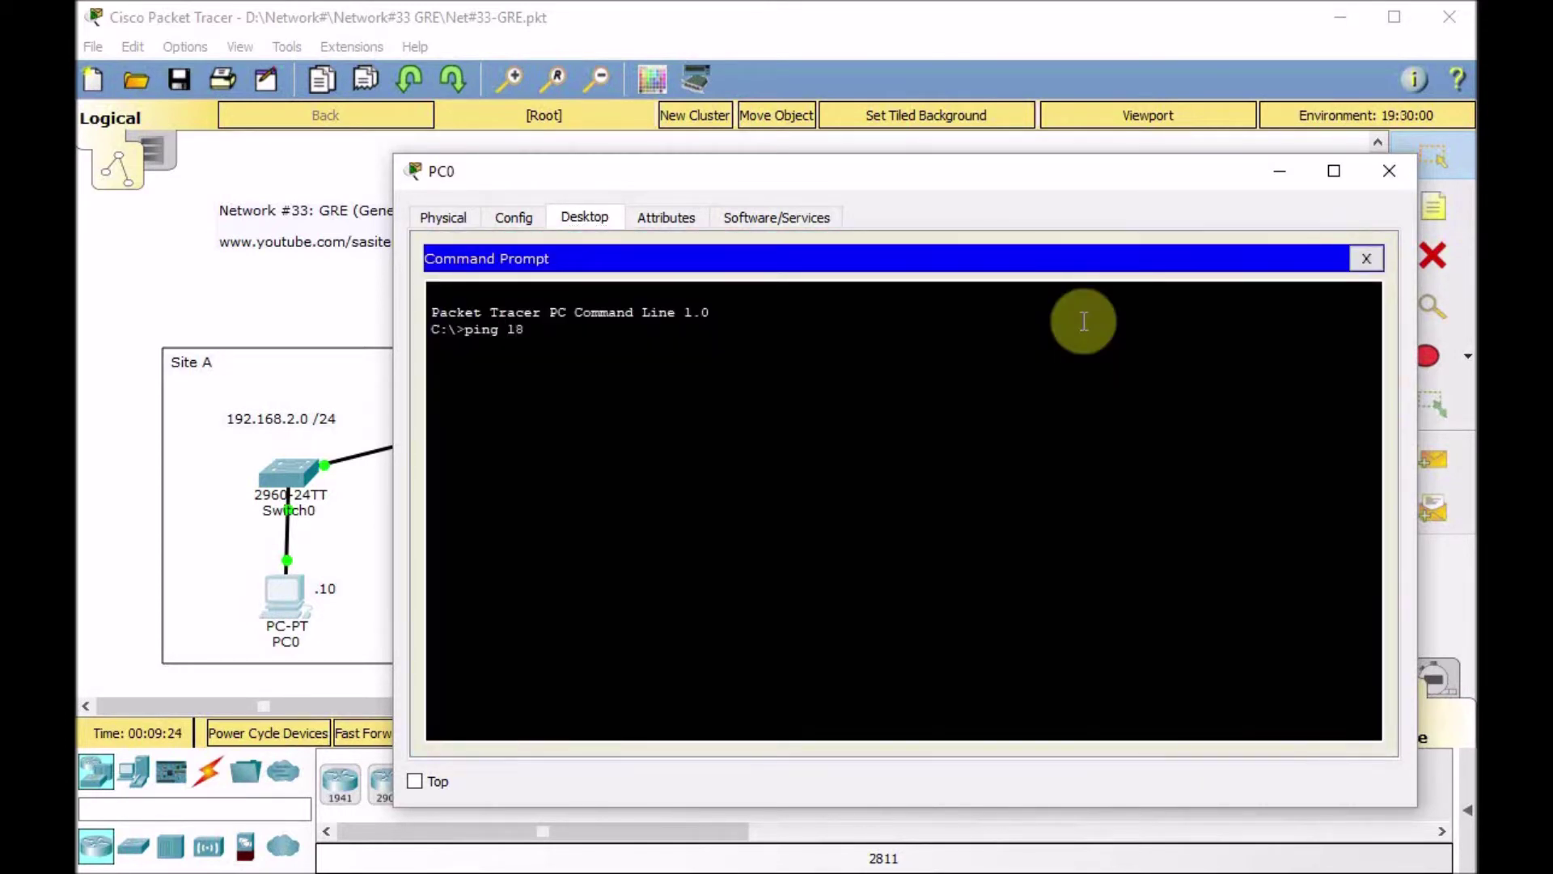
pyautogui.write('8.2.1')
pyautogui.press('Return')
pyautogui.click(1367, 260)
pyautogui.click(1389, 171)
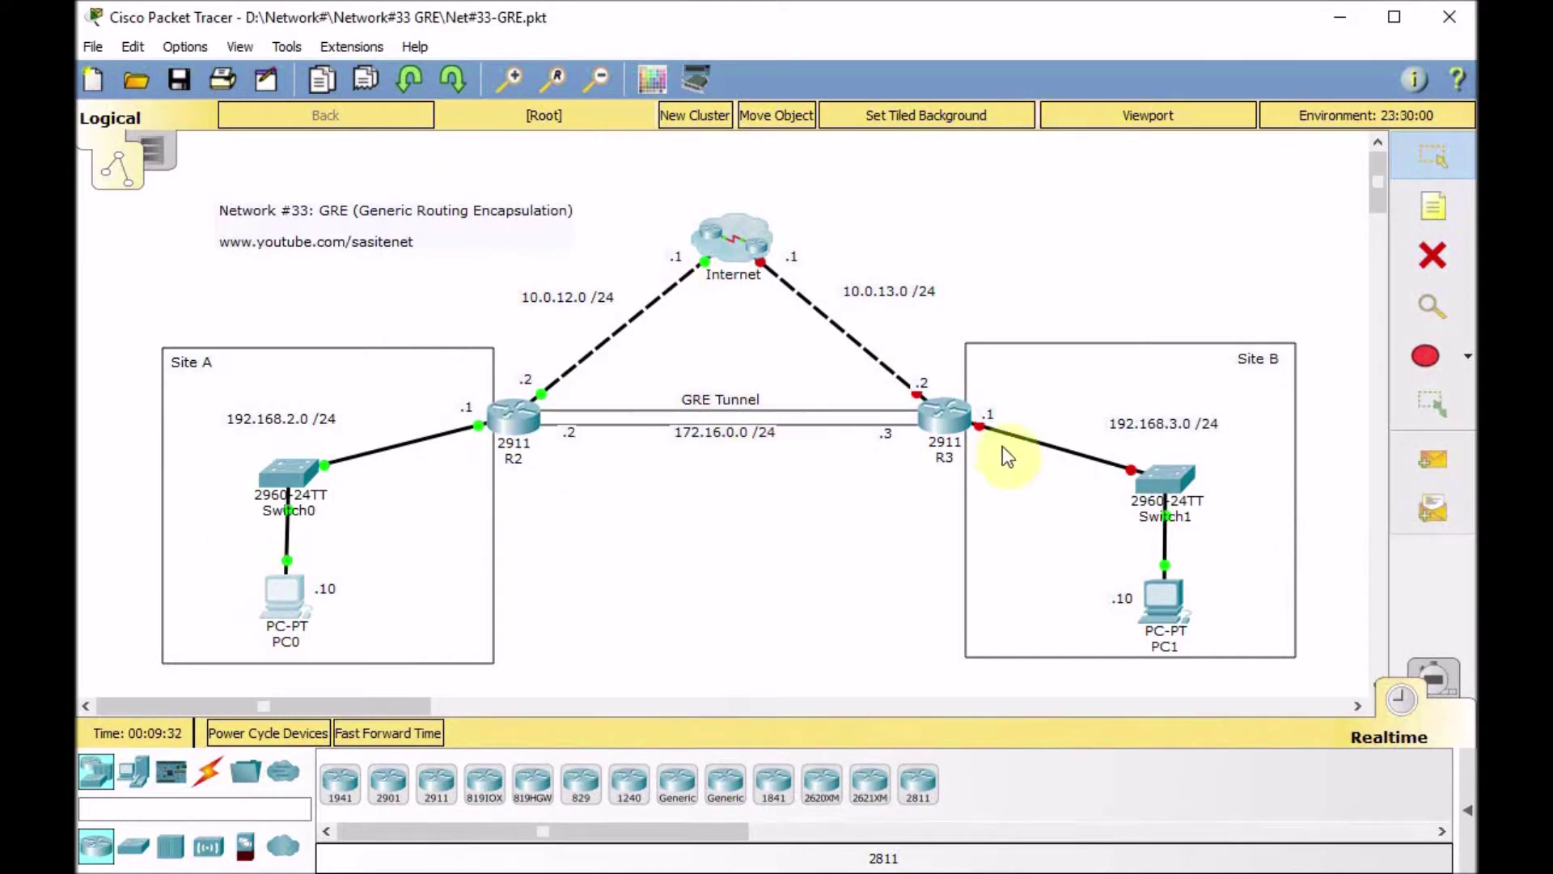
# Open R3's command line, widen its window and move it clear of the Site B diagram
pyautogui.click(941, 421)
pyautogui.click(760, 218)
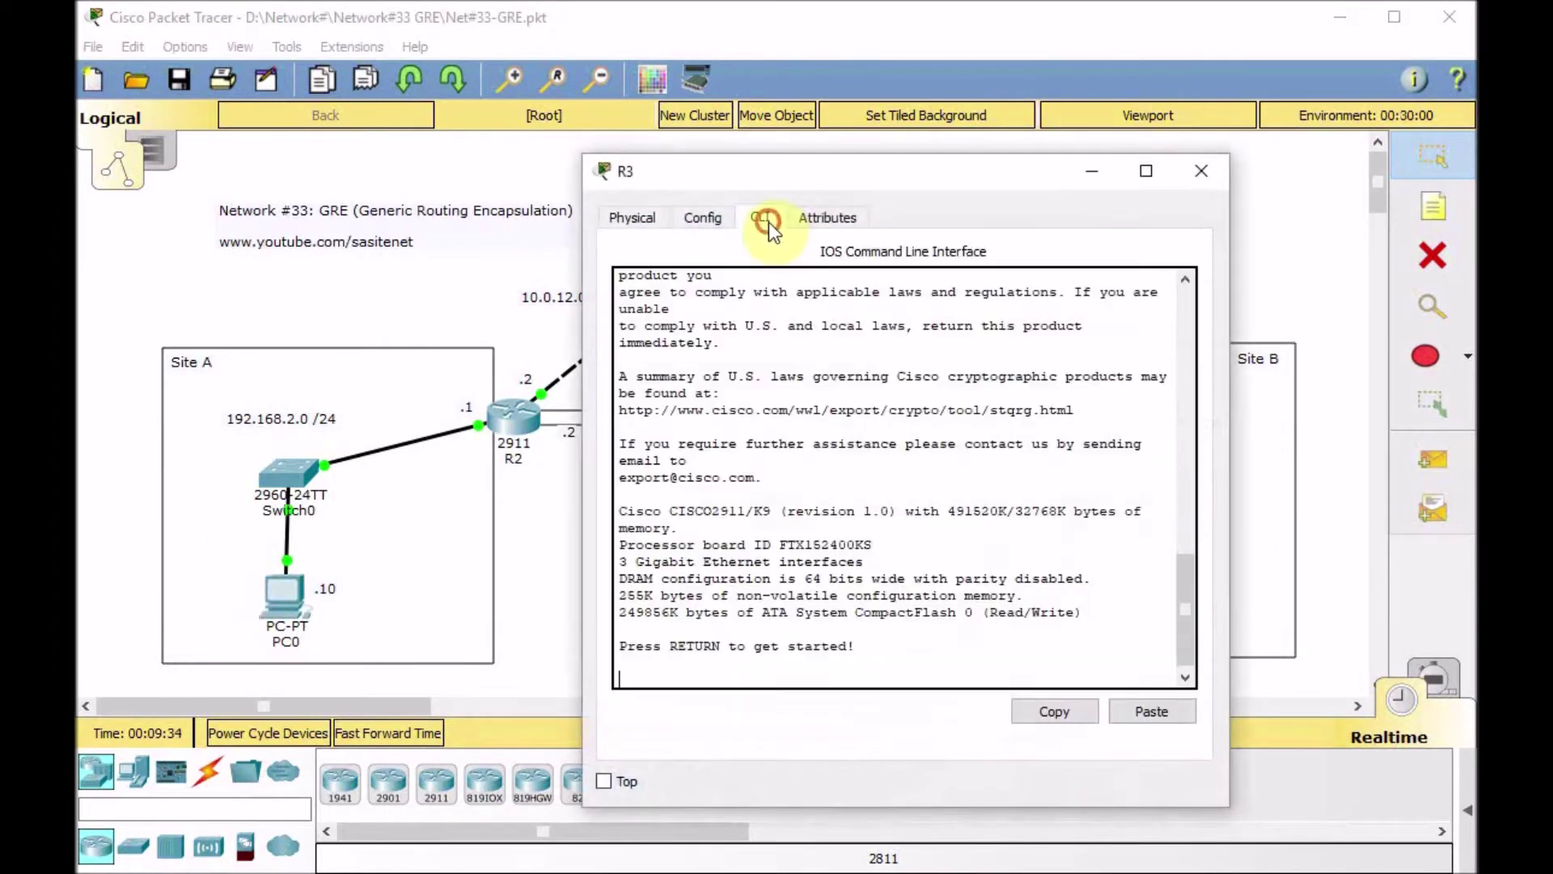
pyautogui.moveTo(1228, 278); pyautogui.dragTo(1341, 276)
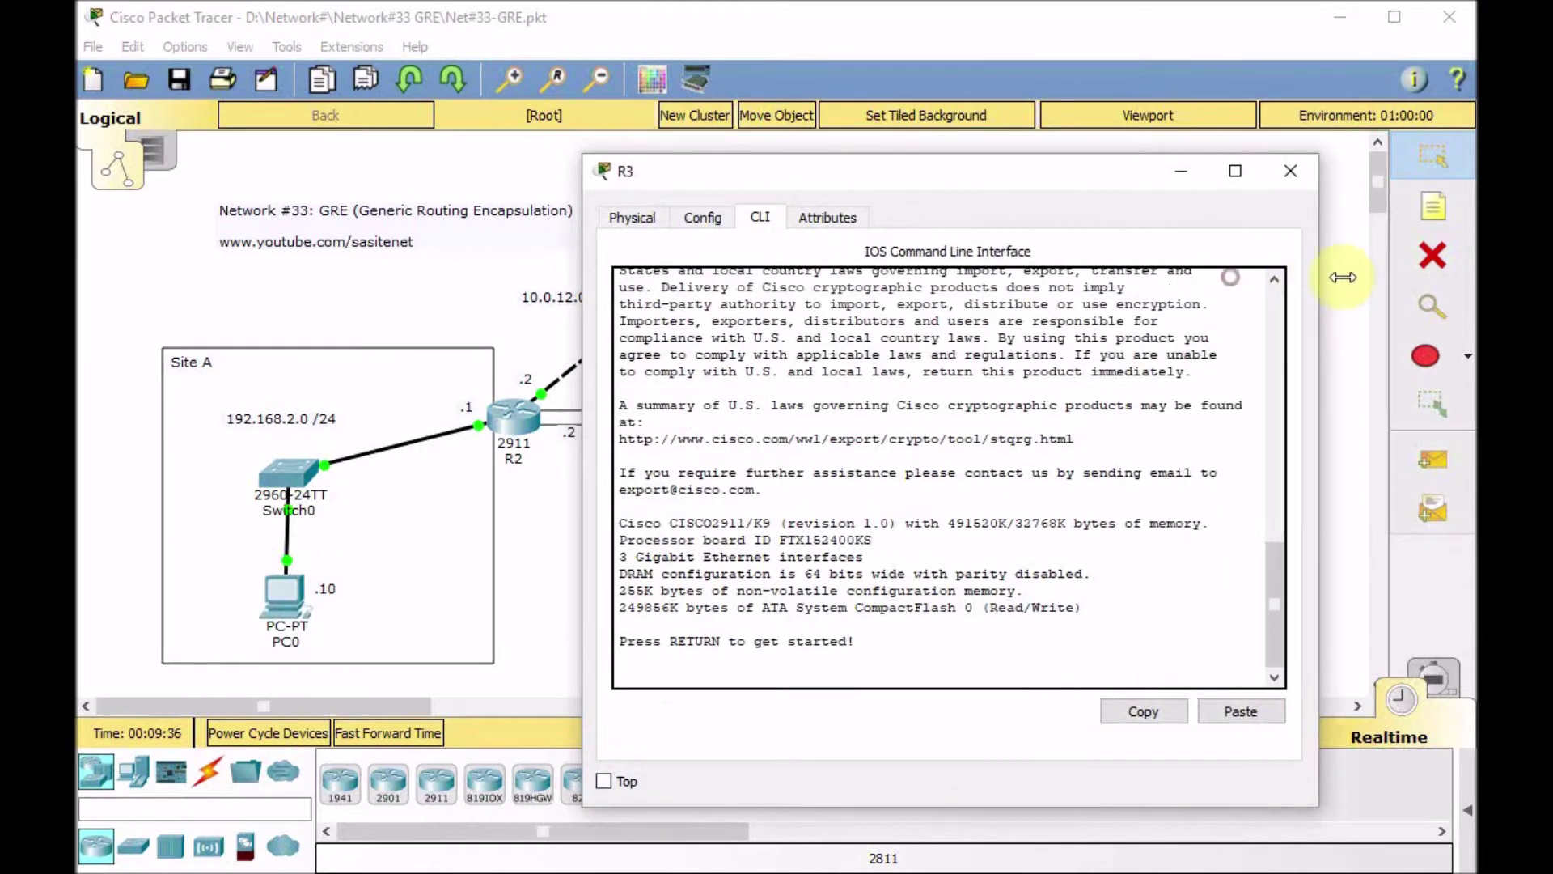
pyautogui.moveTo(1007, 167); pyautogui.dragTo(504, 120)
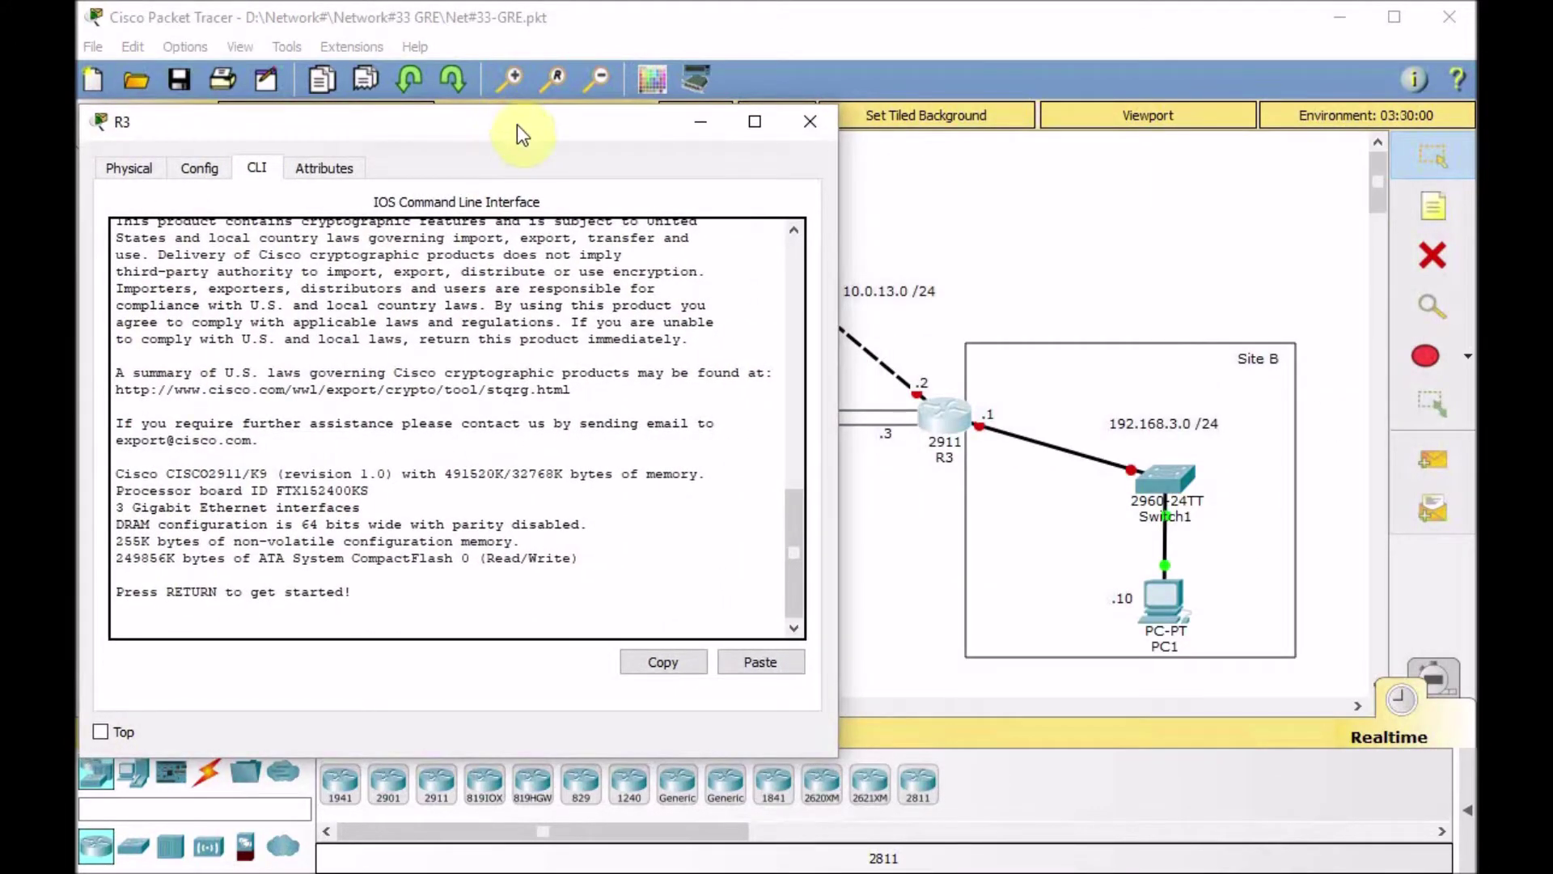
# Enter global configuration mode on the Site B router and set its hostname to R3
pyautogui.press('Return')
pyautogui.press('Return')
pyautogui.write('en')
pyautogui.press('Return')
pyautogui.write('co')
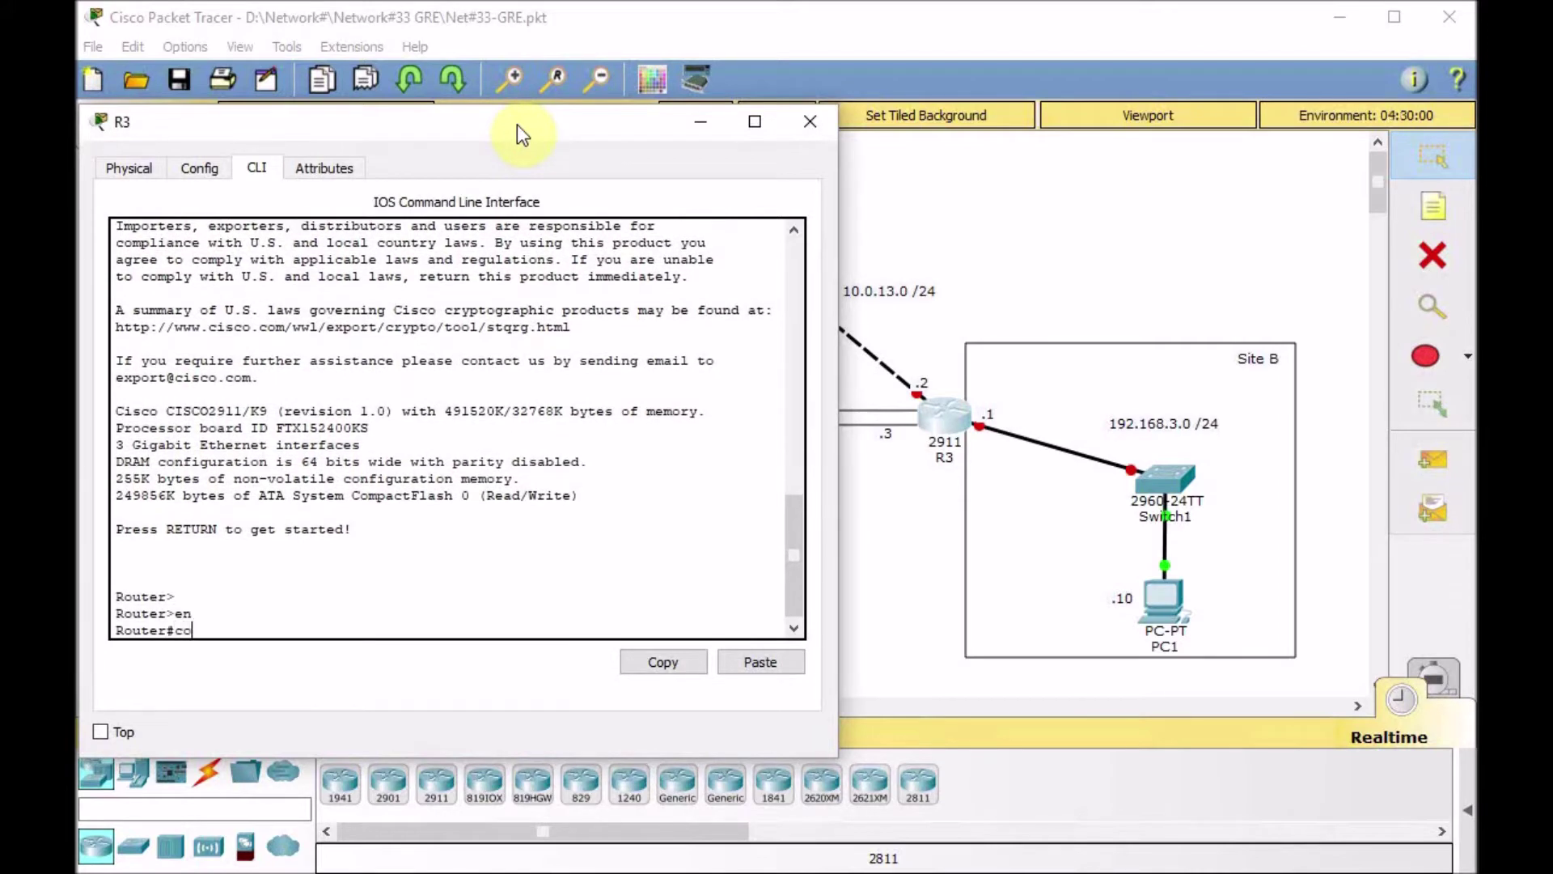
pyautogui.write('nf t')
pyautogui.press('Return')
pyautogui.write('hos')
pyautogui.press('Tab')
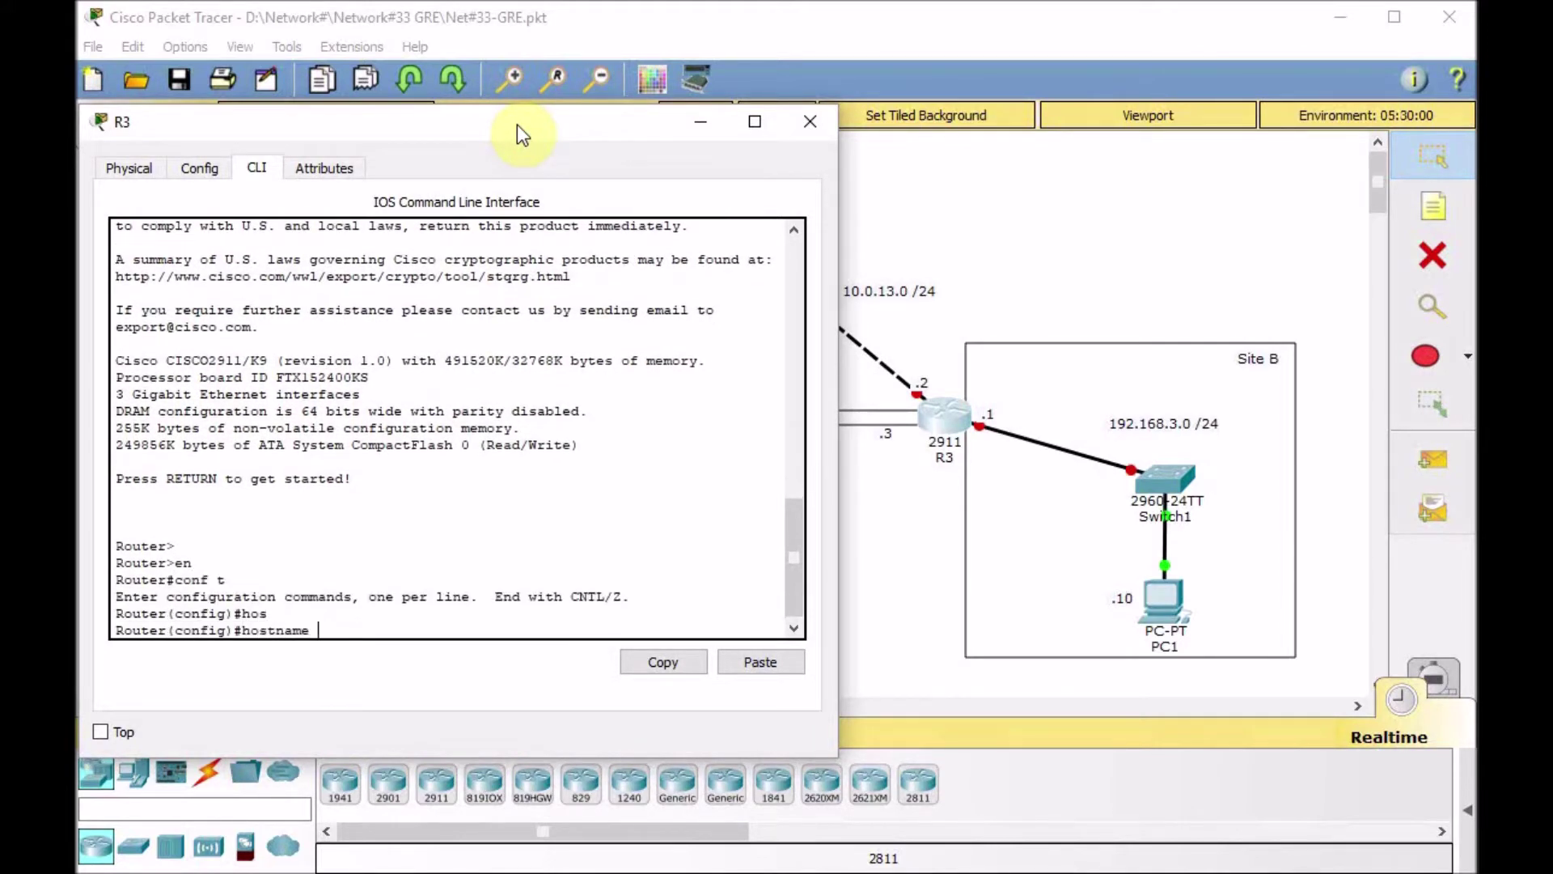
pyautogui.write('R3')
pyautogui.press('Return')
# Assign R3's gig0/0 interface IP address 10.0.13.2 with mask 255.255.255.0 and enable it
pyautogui.write('int gig0/0')
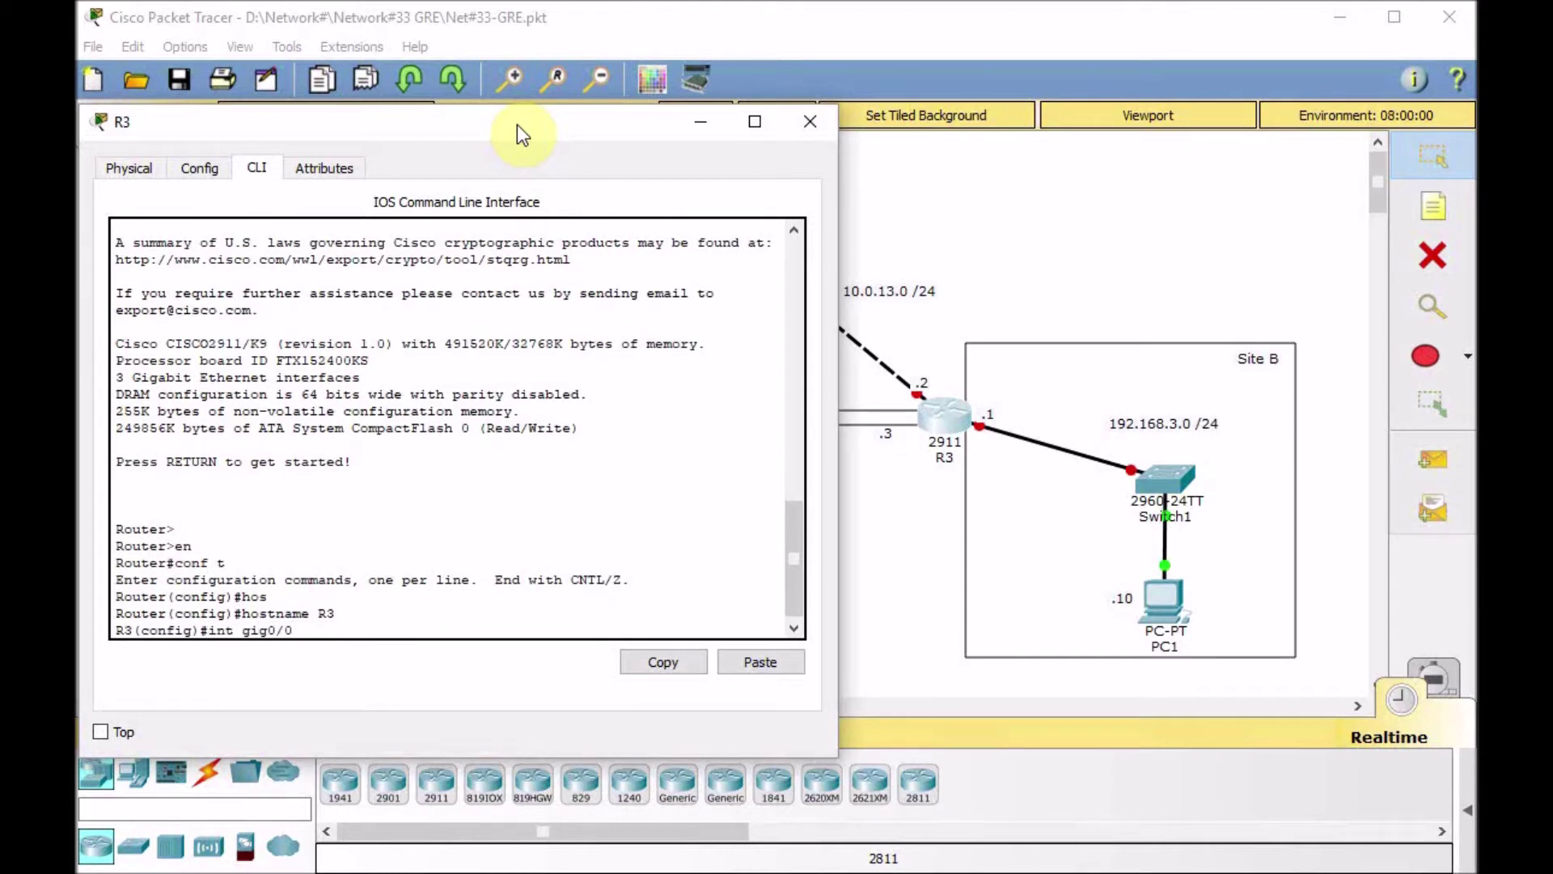
pyautogui.press('Return')
pyautogui.write('ip add')
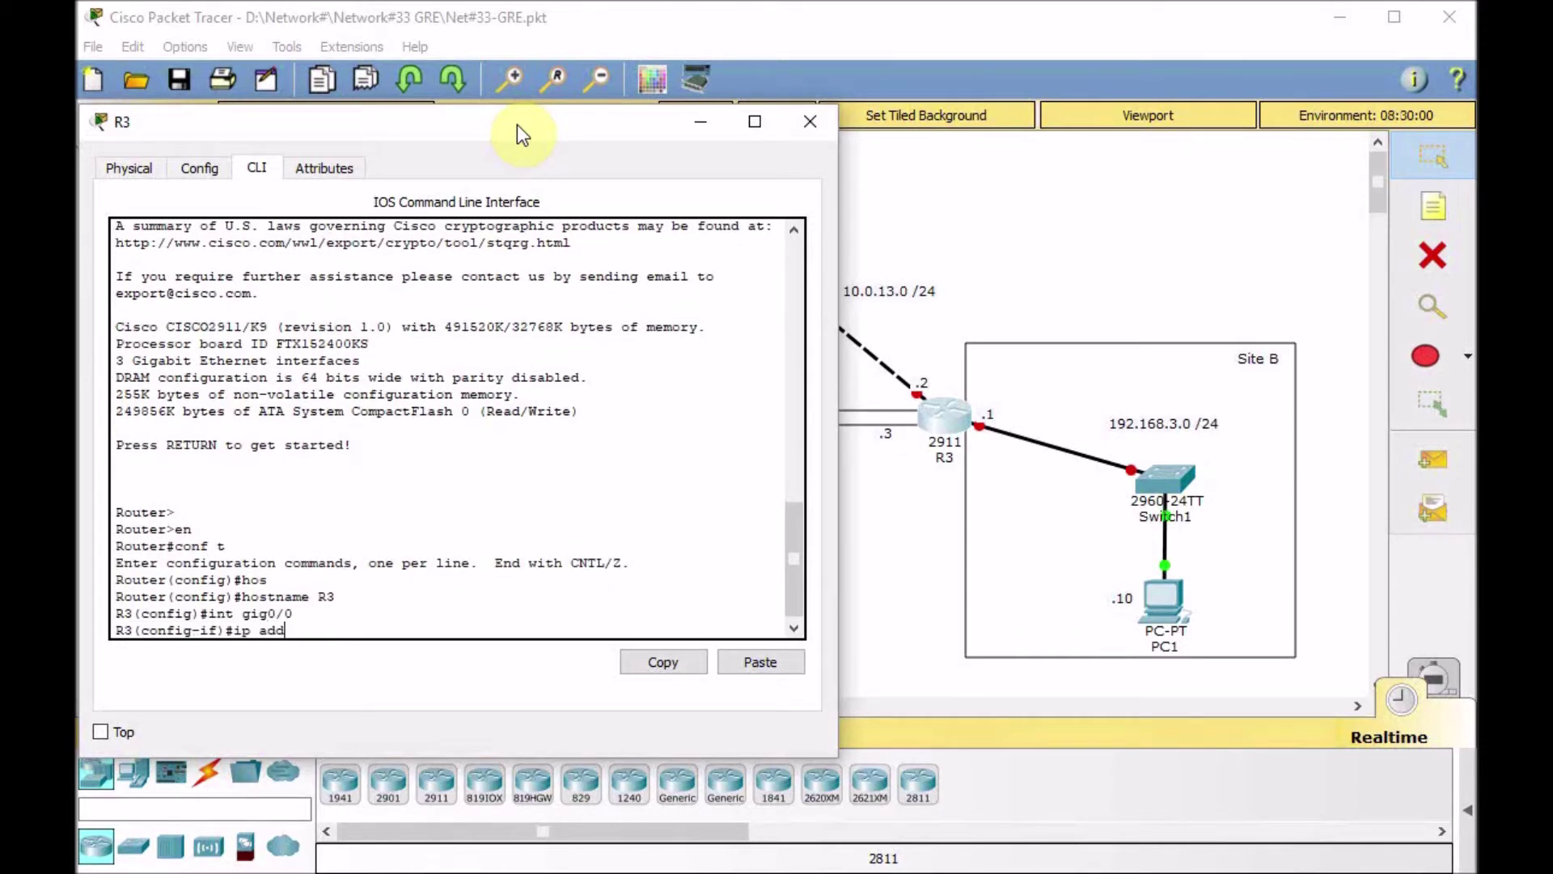
pyautogui.press('Tab')
pyautogui.write('10.0.')
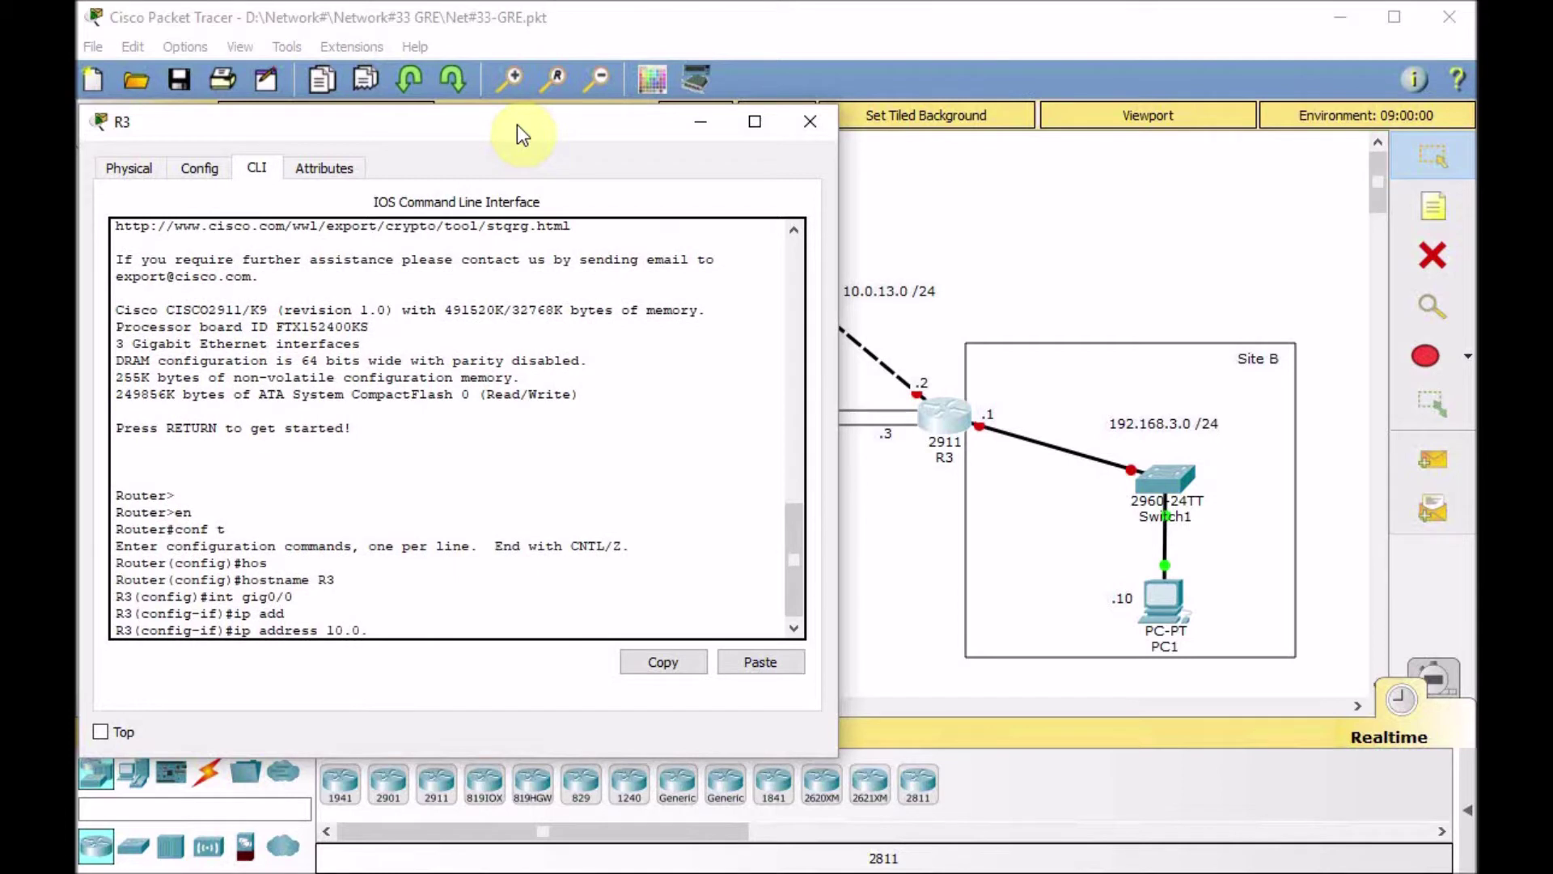
pyautogui.write('13.2 255.255.255.0')
pyautogui.press('Return')
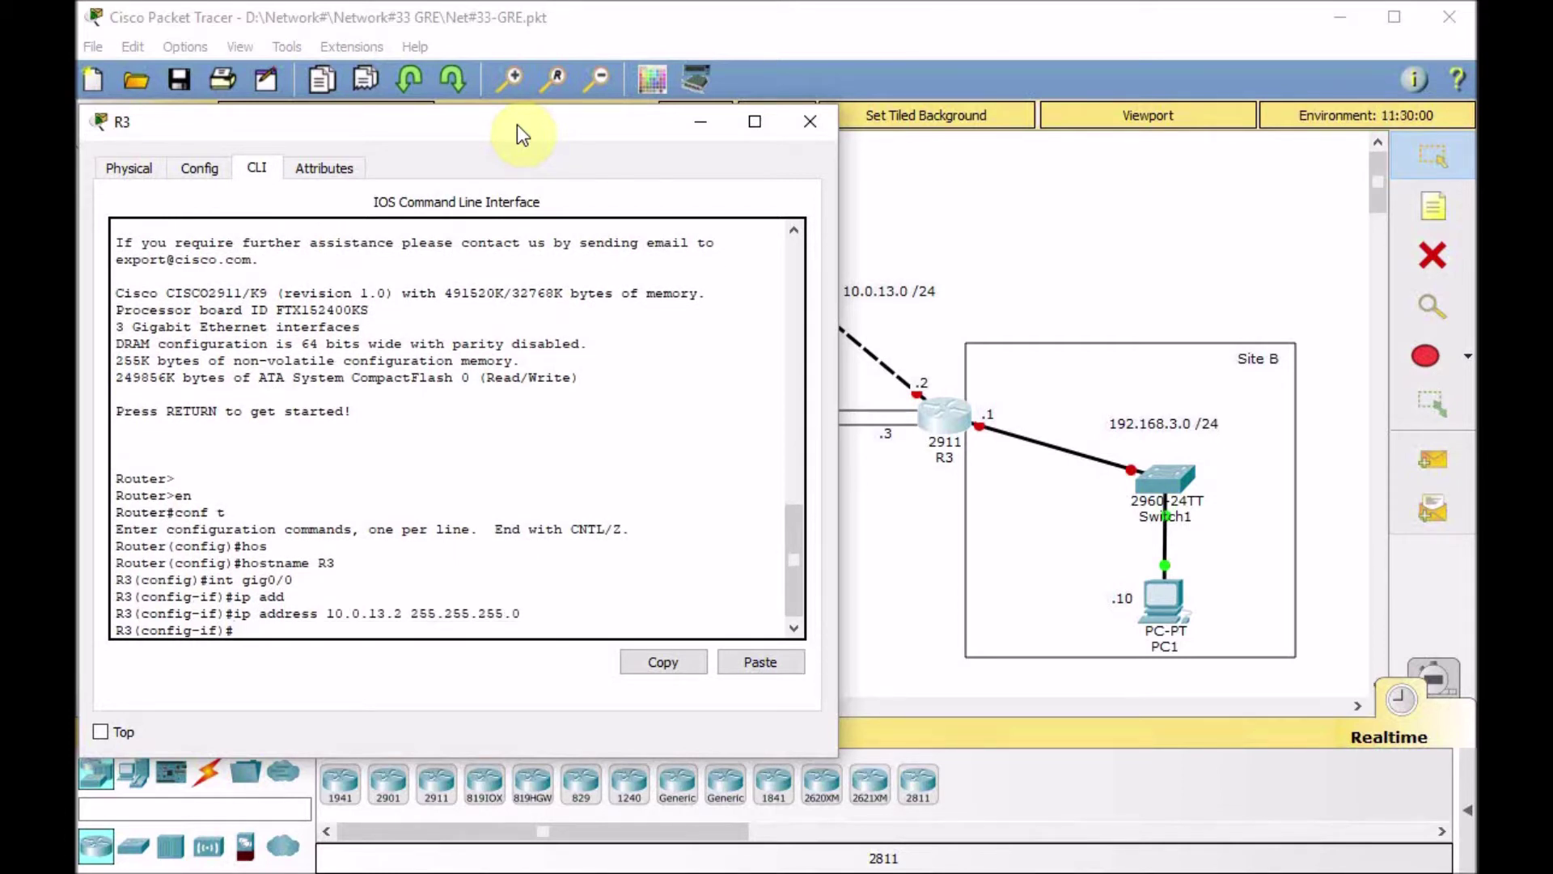
pyautogui.write('no sh')
pyautogui.press('Return')
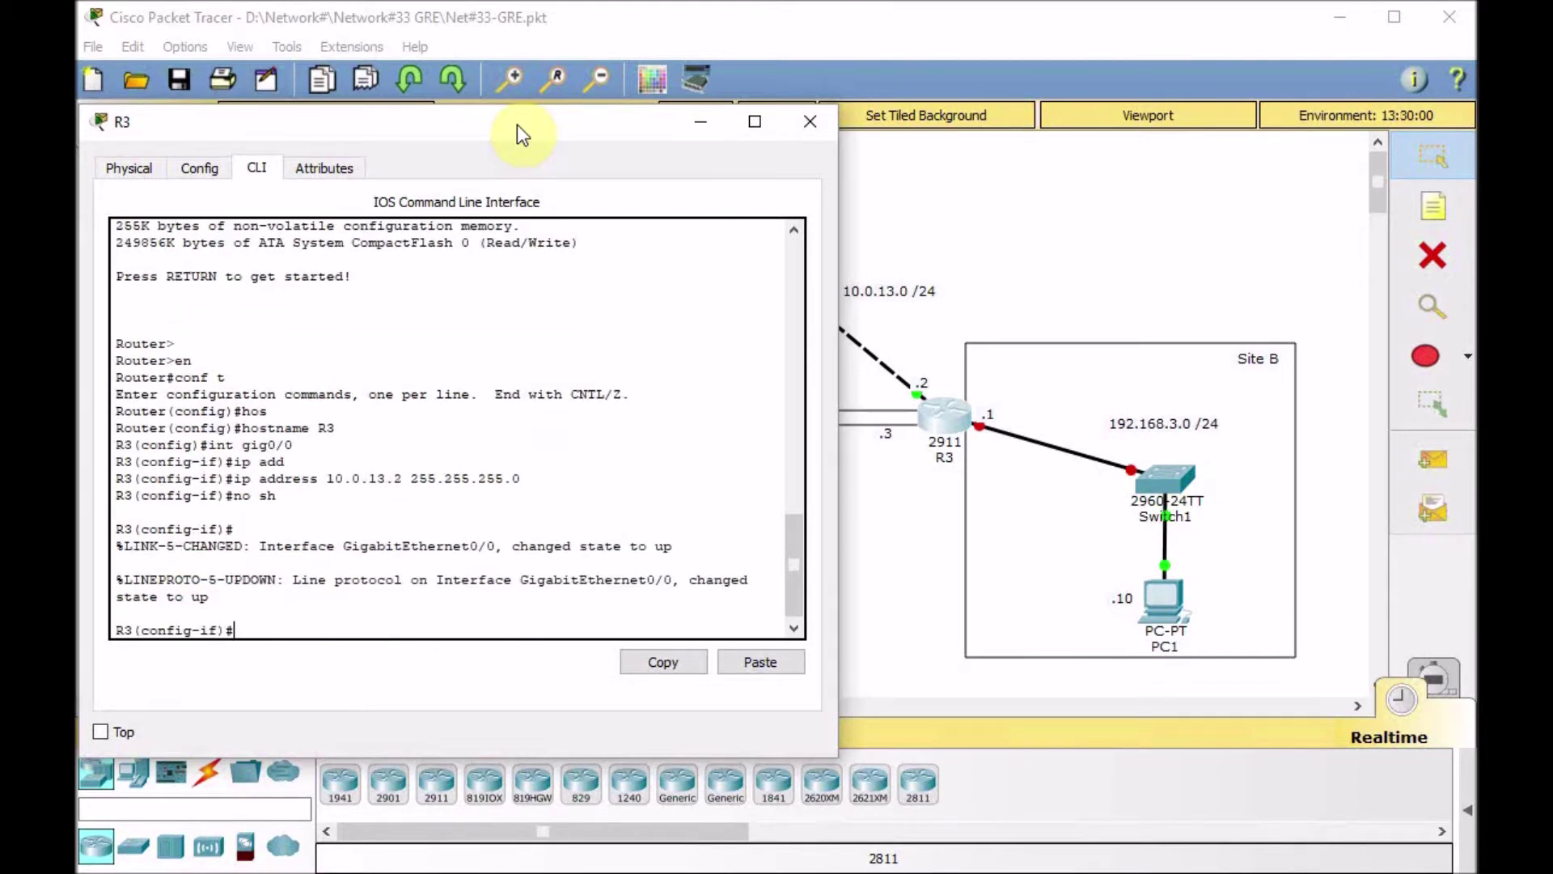
# Enable R3's gig0/1 interface and give it the description LAN
pyautogui.write('int gig0/1')
pyautogui.press('Return')
pyautogui.write('no sh')
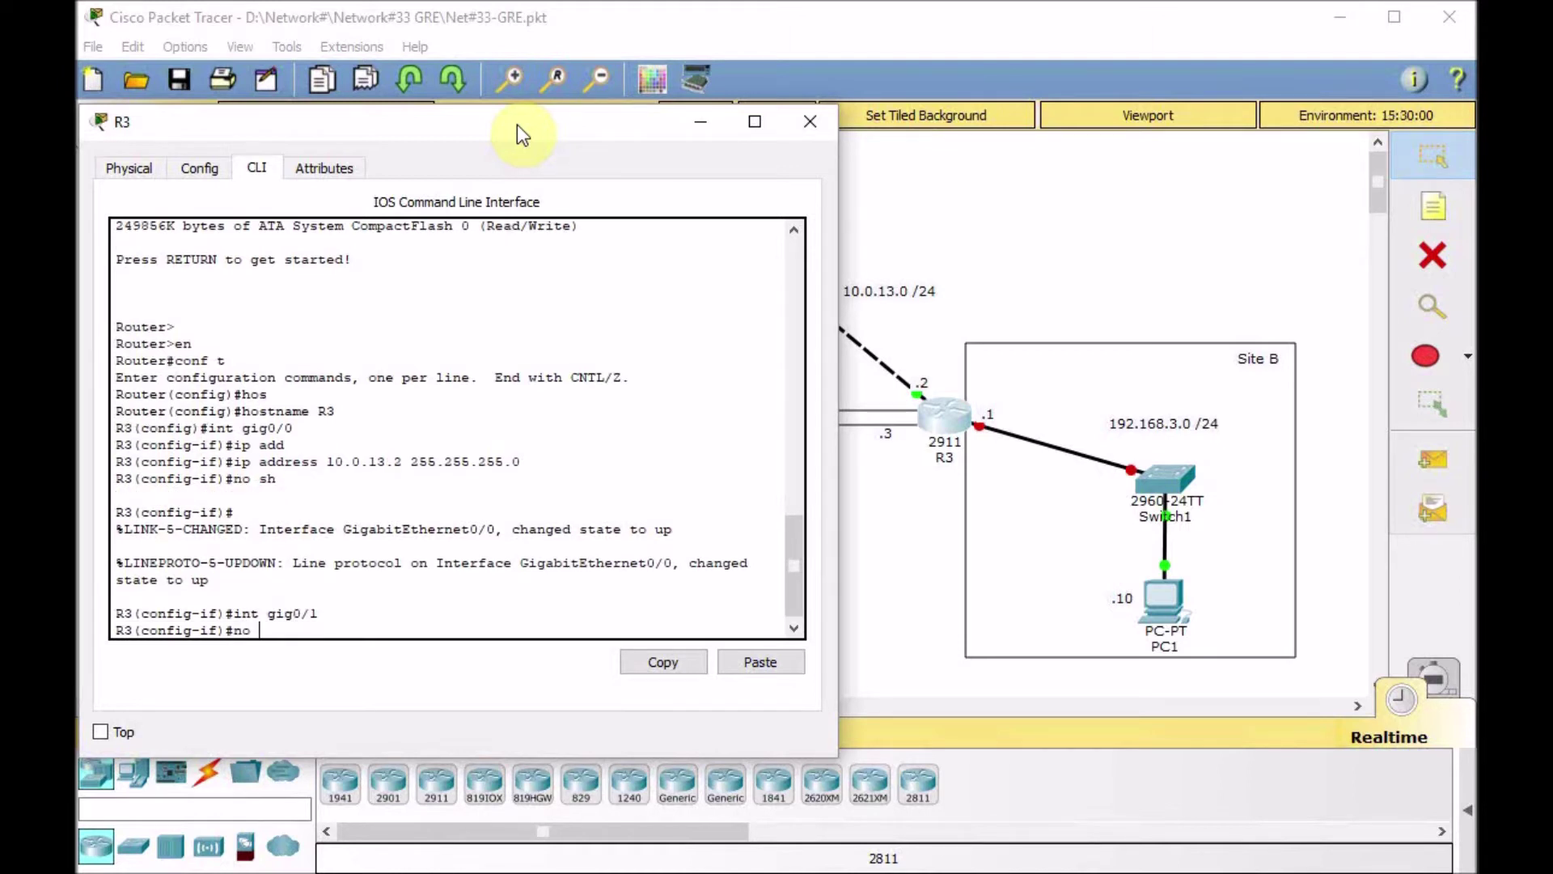
pyautogui.press('Return')
pyautogui.write('des')
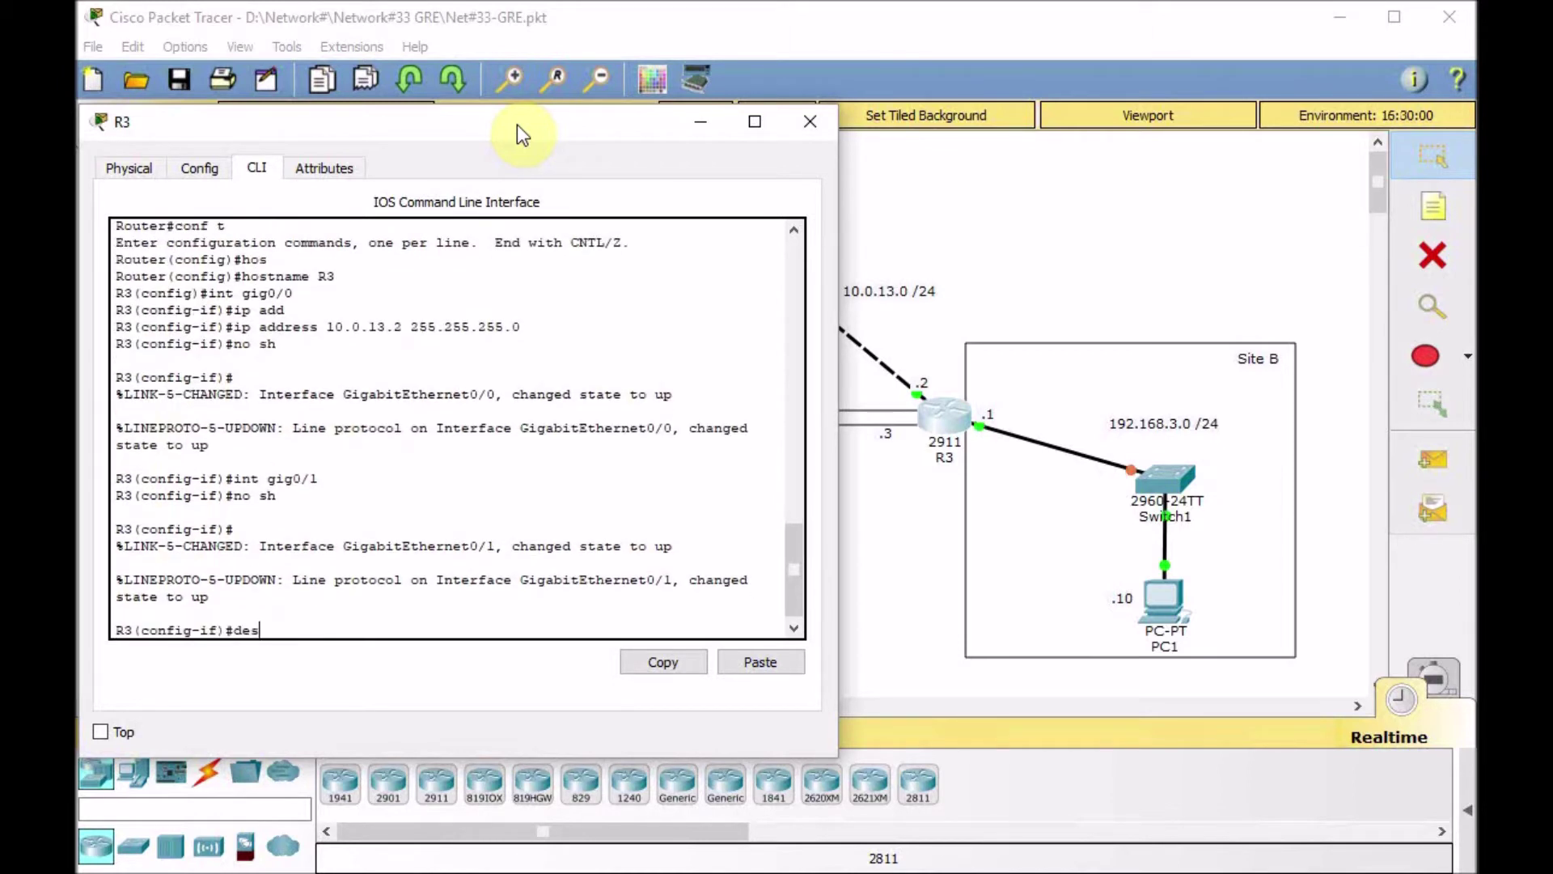
pyautogui.press('Tab')
pyautogui.write('LAN')
pyautogui.press('Return')
# Assign R3's gig0/1 interface IP address 192.168.3.1 with mask 255.255.255.0 and display the brief IP interface summary
pyautogui.write('ip add')
pyautogui.press('Tab')
pyautogui.write('192.168.3.1 255.255.255.0')
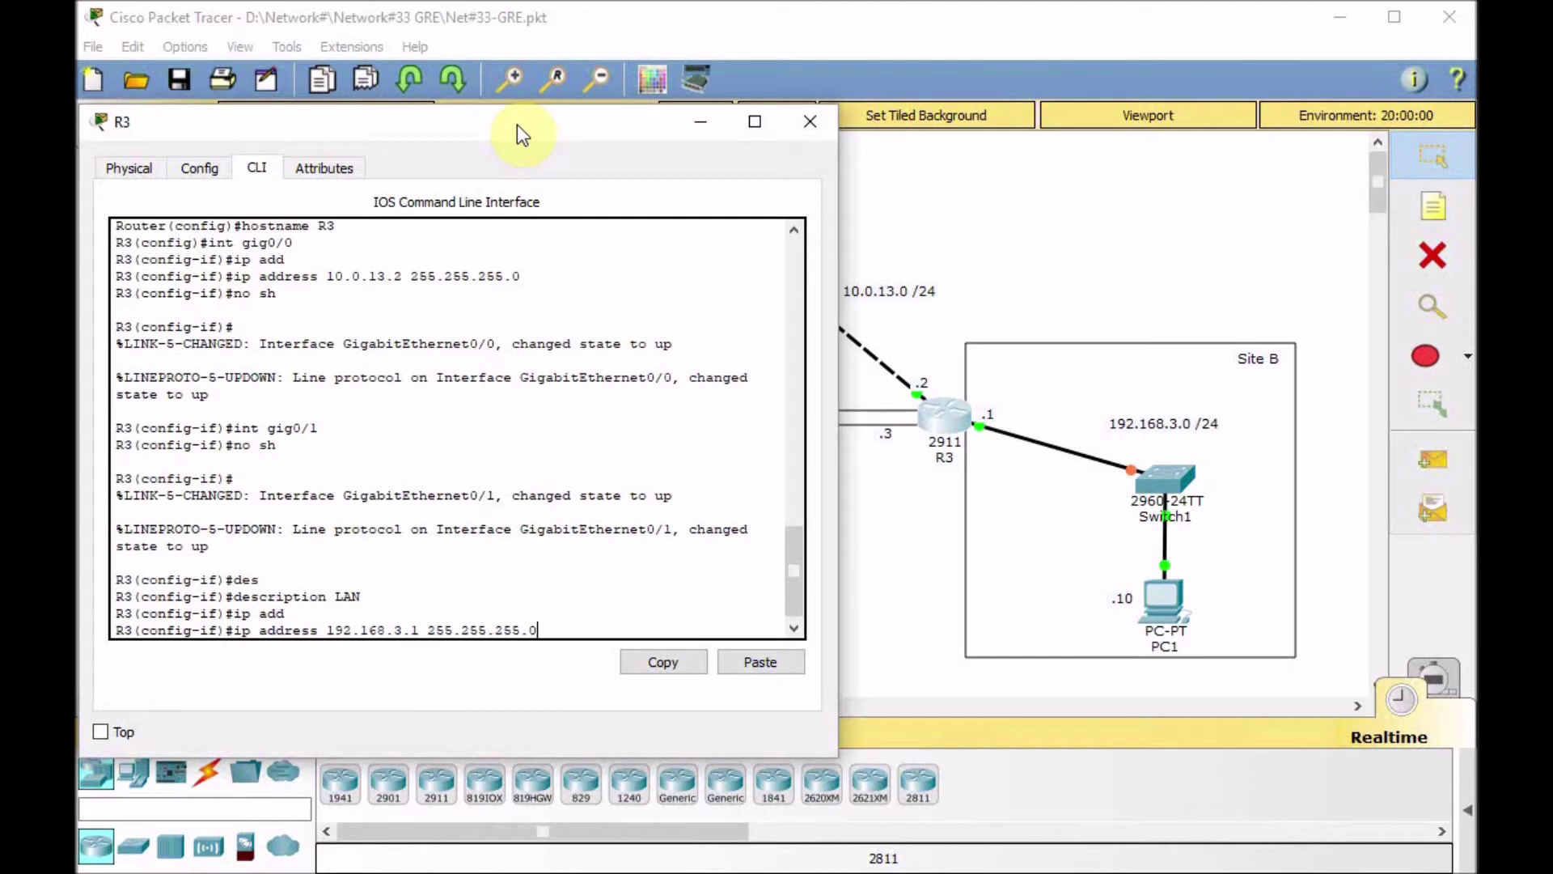
pyautogui.press('Return')
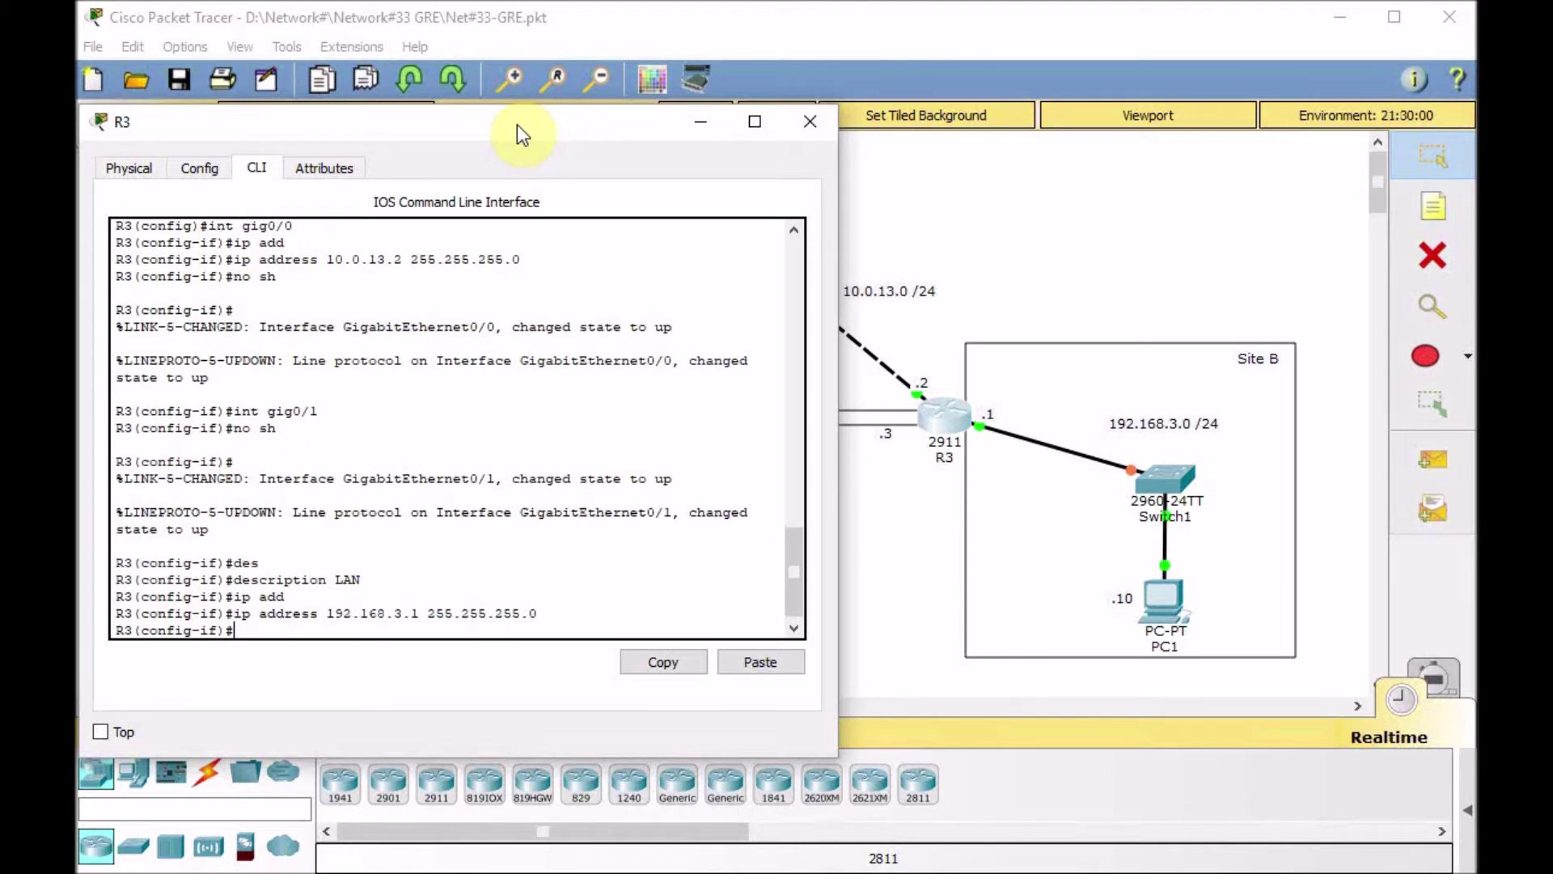
pyautogui.write('do sh ip int brie')
pyautogui.press('Return')
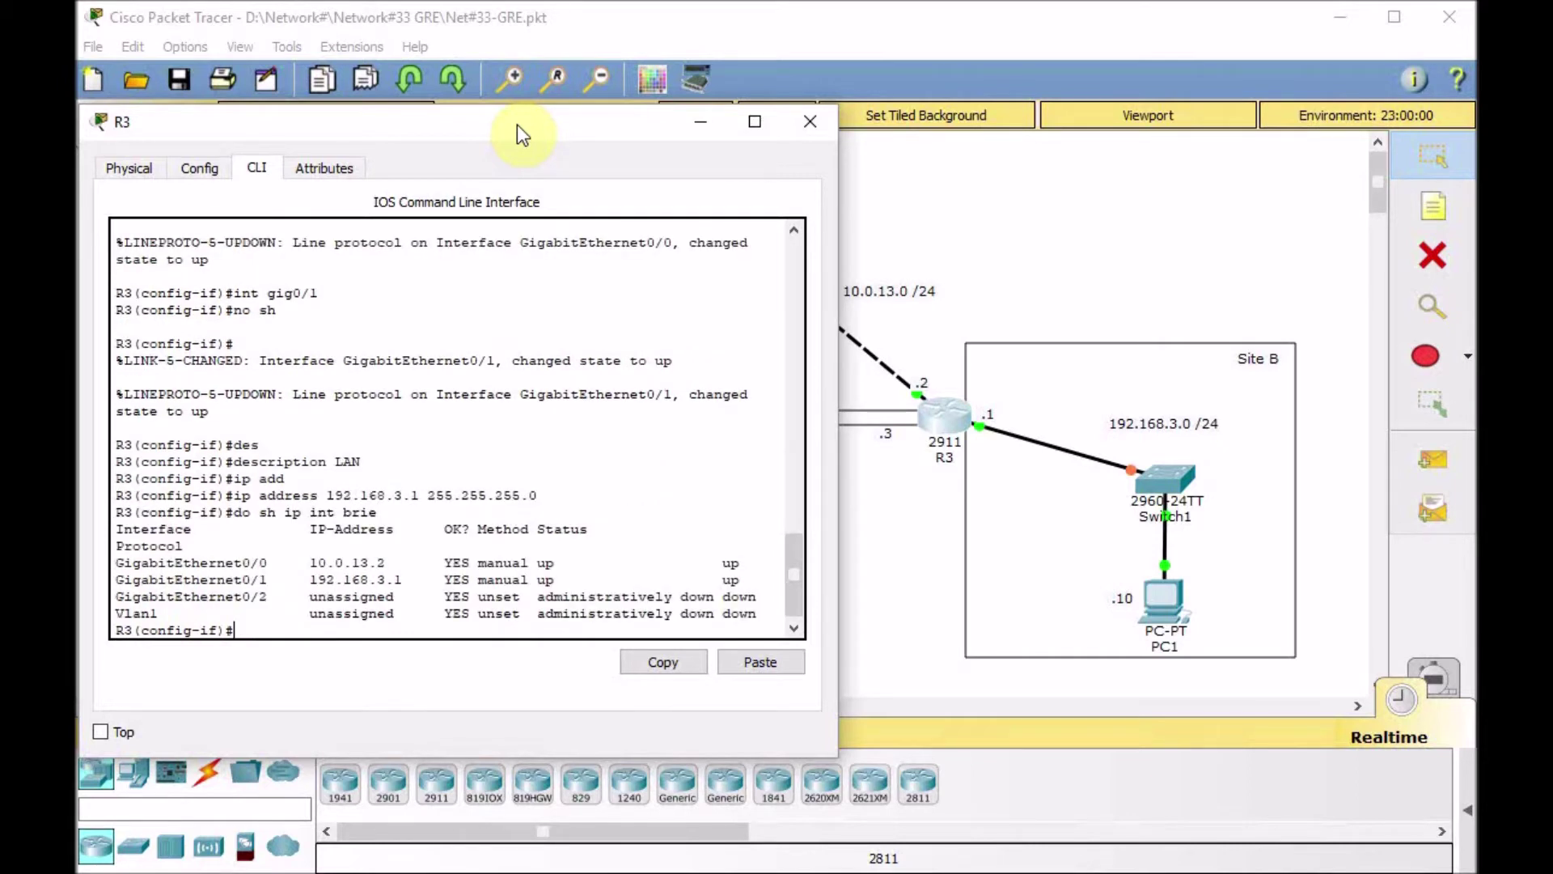
# Create loopback interface 0 on R3 with IP address 3.3.3.3 and mask 255.255.255.255
pyautogui.write('int loo')
pyautogui.press('Tab')
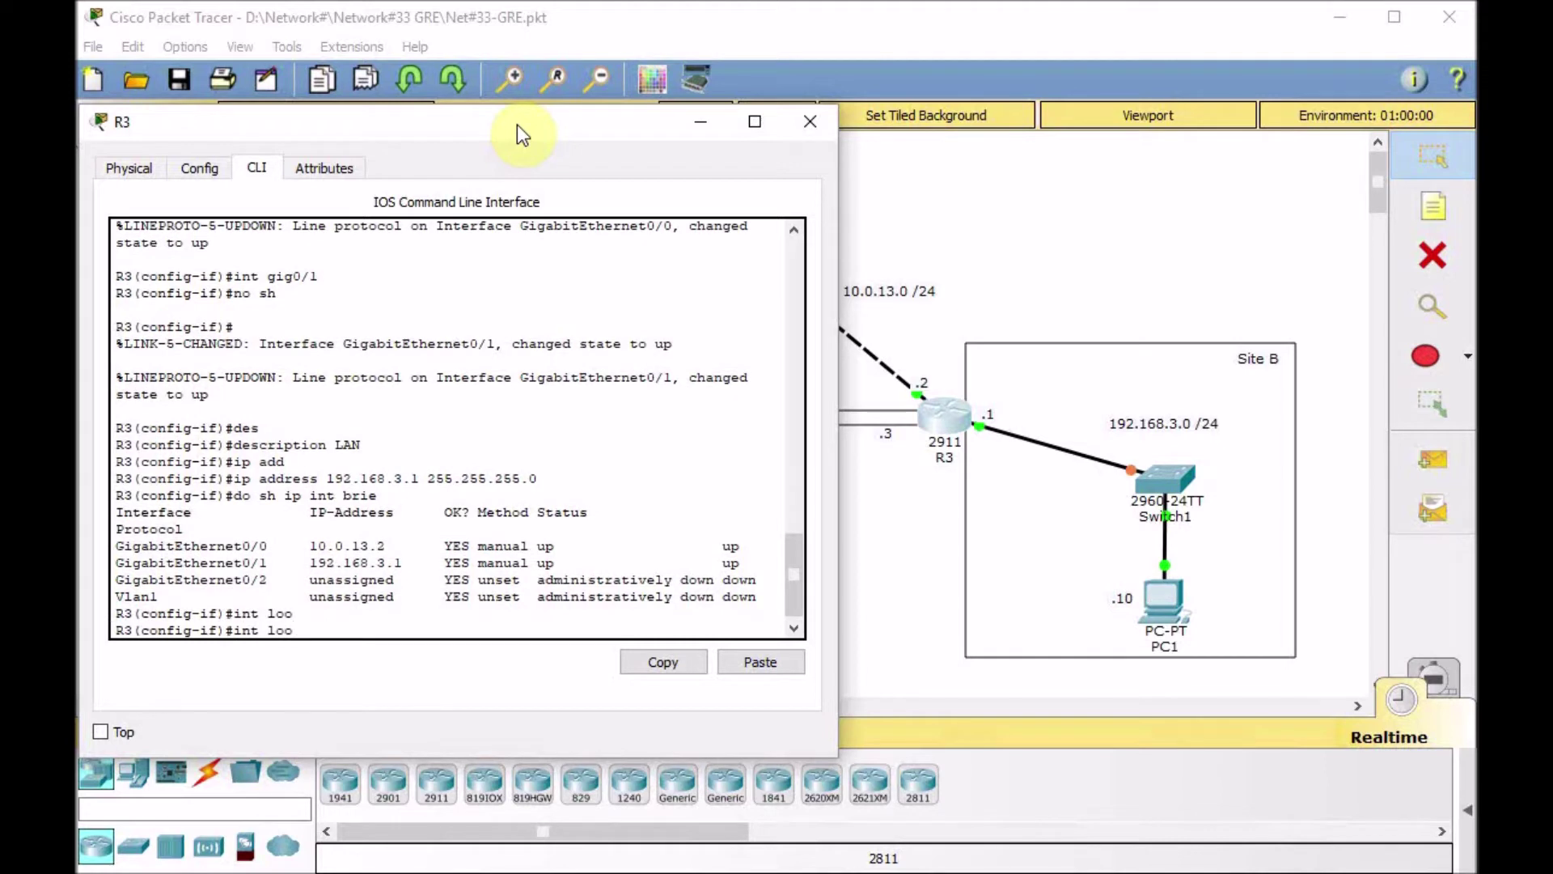
pyautogui.write('0')
pyautogui.press('Return')
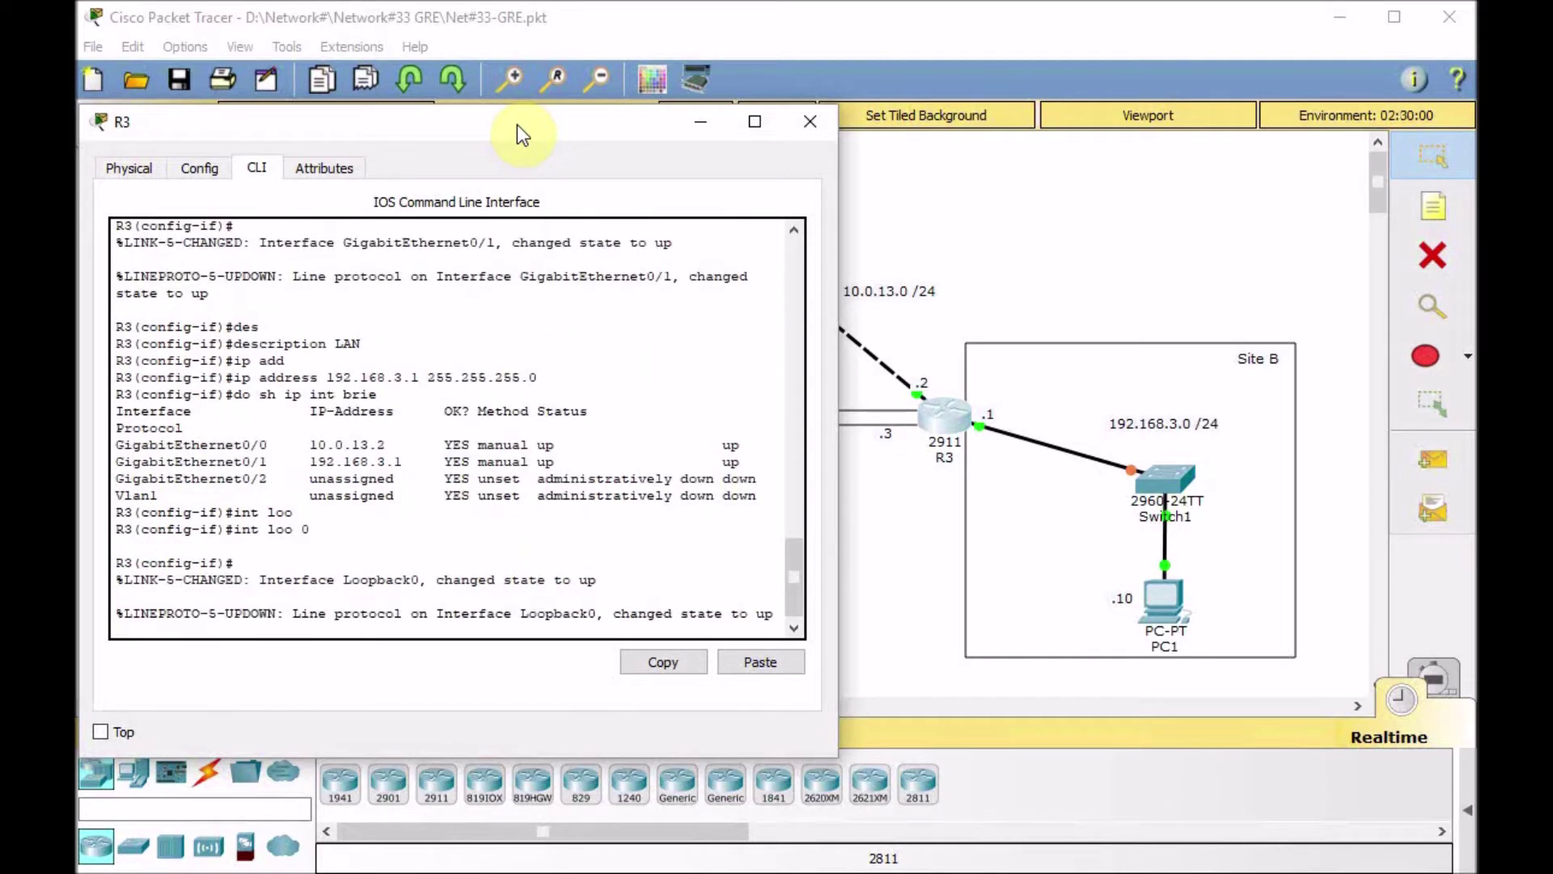
pyautogui.write('ip add')
pyautogui.press('Tab')
pyautogui.write('3.3.3.3 255.255.255.0')
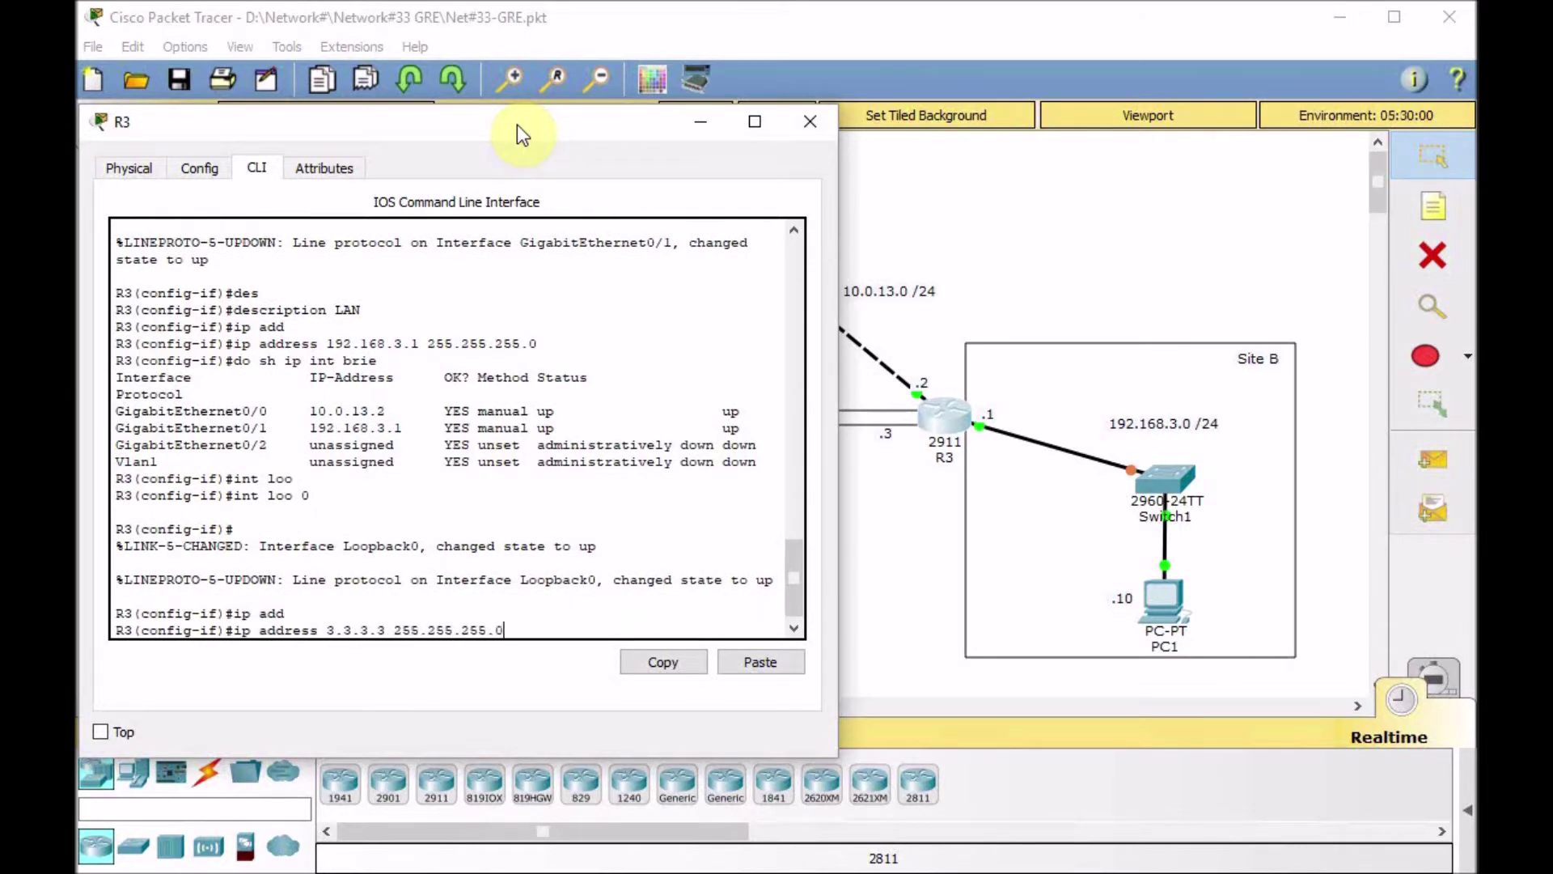
pyautogui.press('BackSpace')
pyautogui.write('255')
pyautogui.press('Return')
# Display R3's brief IP interface summary to check the loopback address
pyautogui.write('d')
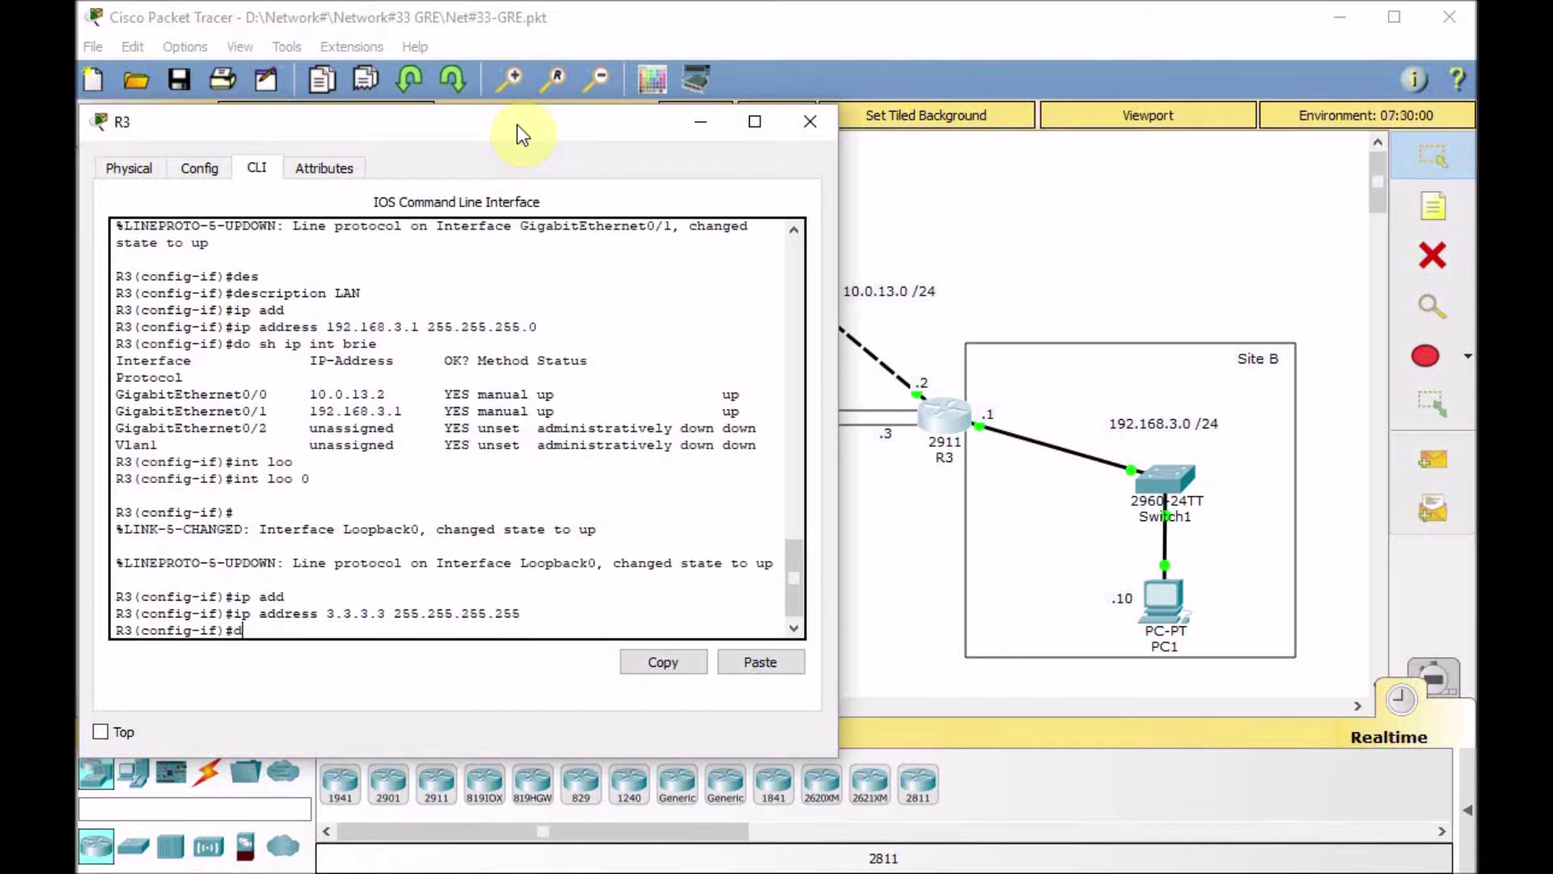
pyautogui.write('o sh ip int brie')
pyautogui.press('Return')
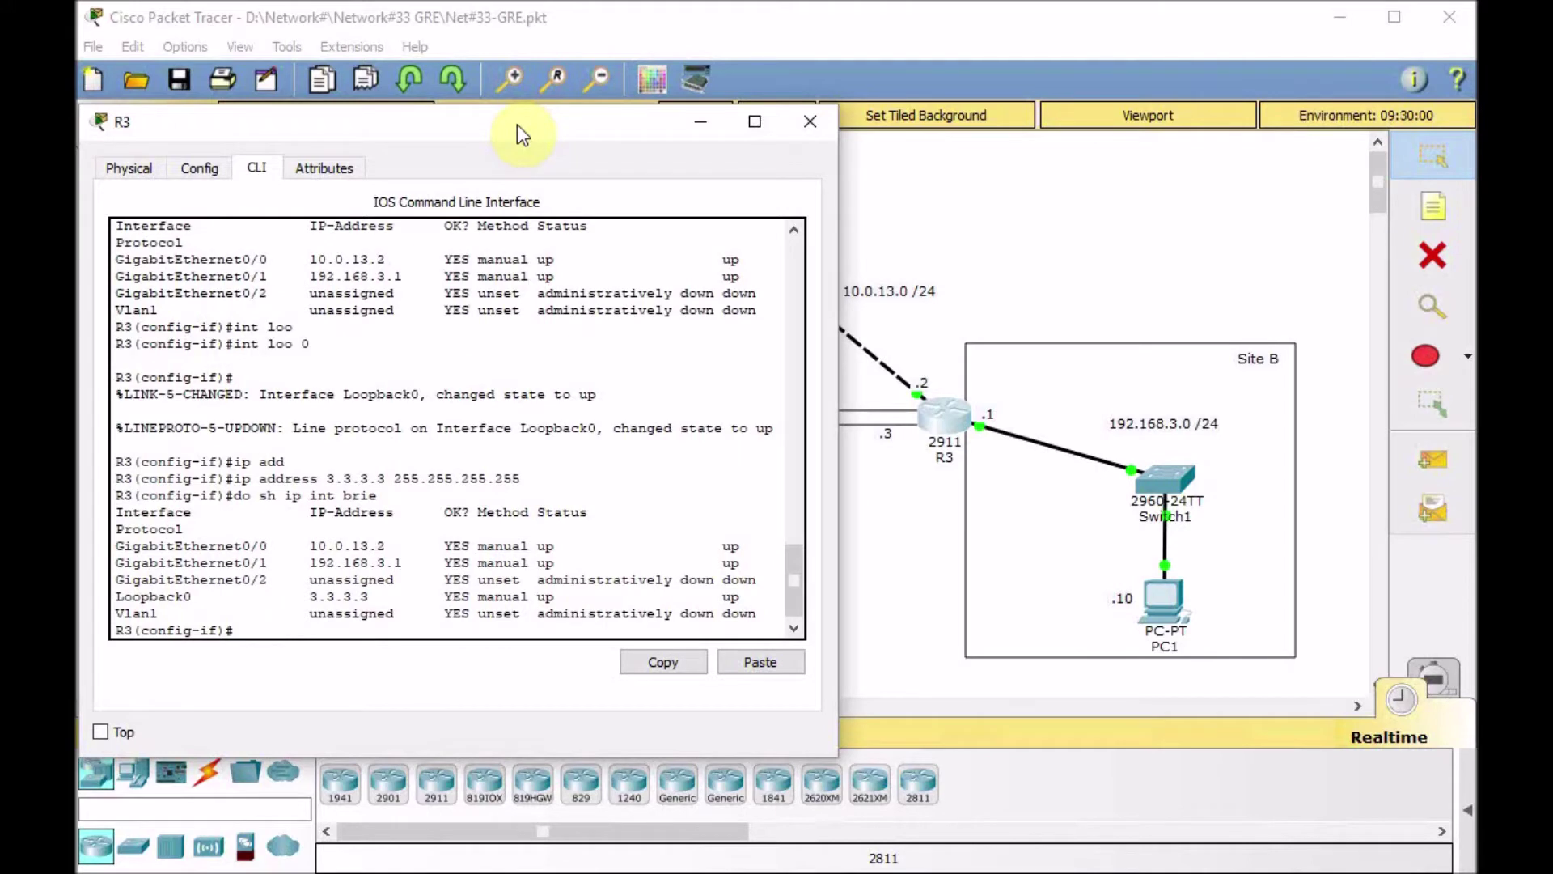
# Leave R3's configuration mode, ping the ISP side at 10.0.13.1 and display R3's IP routing table
pyautogui.hotkey('ctrl', 'z')
pyautogui.press('Return')
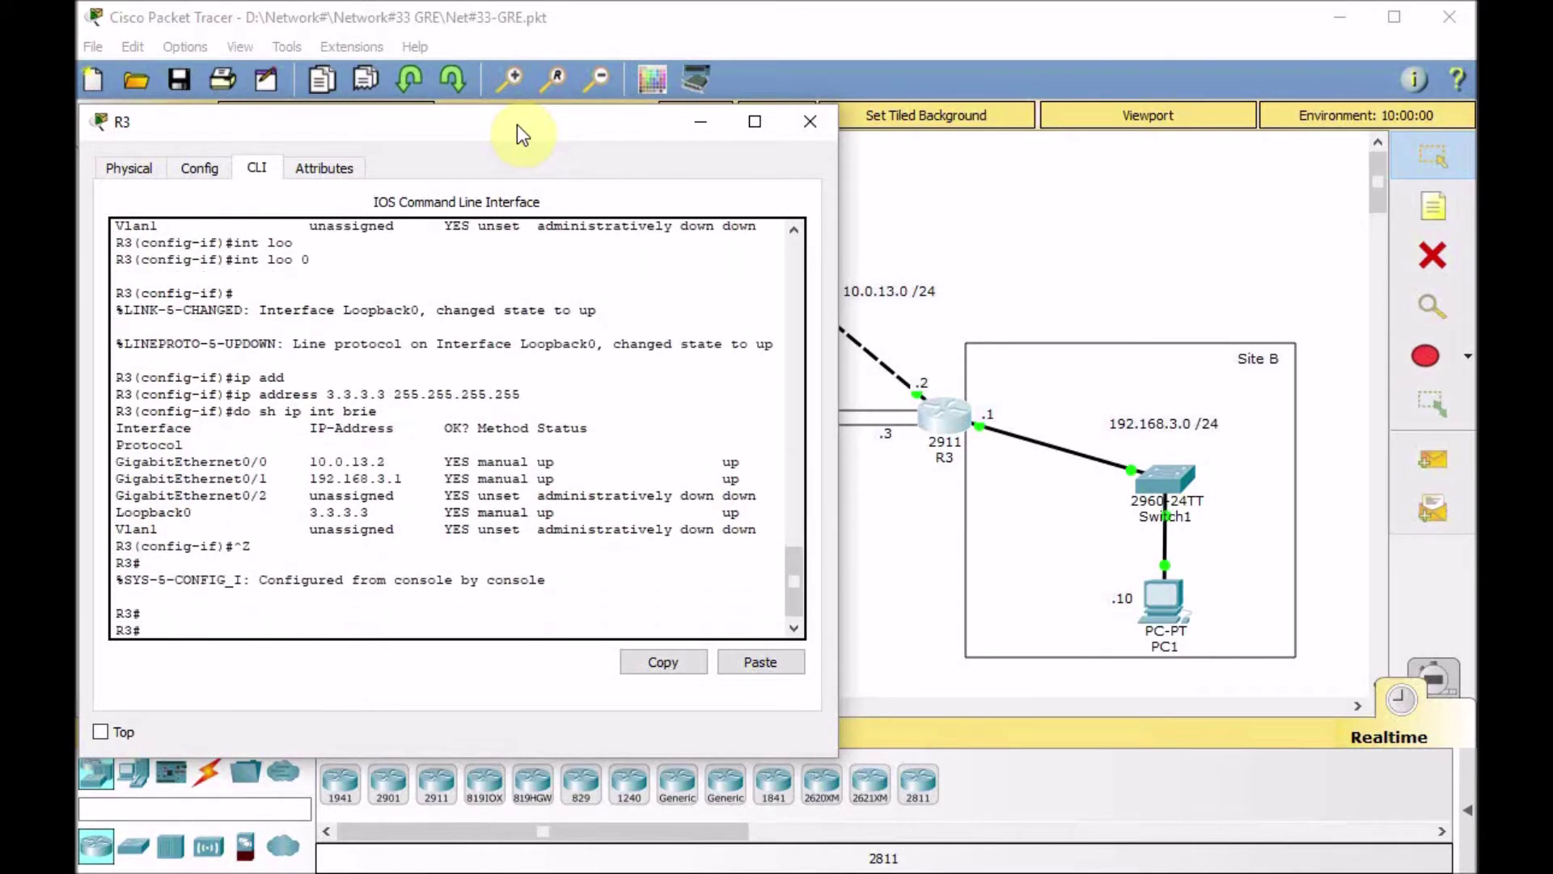
pyautogui.write('ping 10.0.13.1')
pyautogui.press('Return')
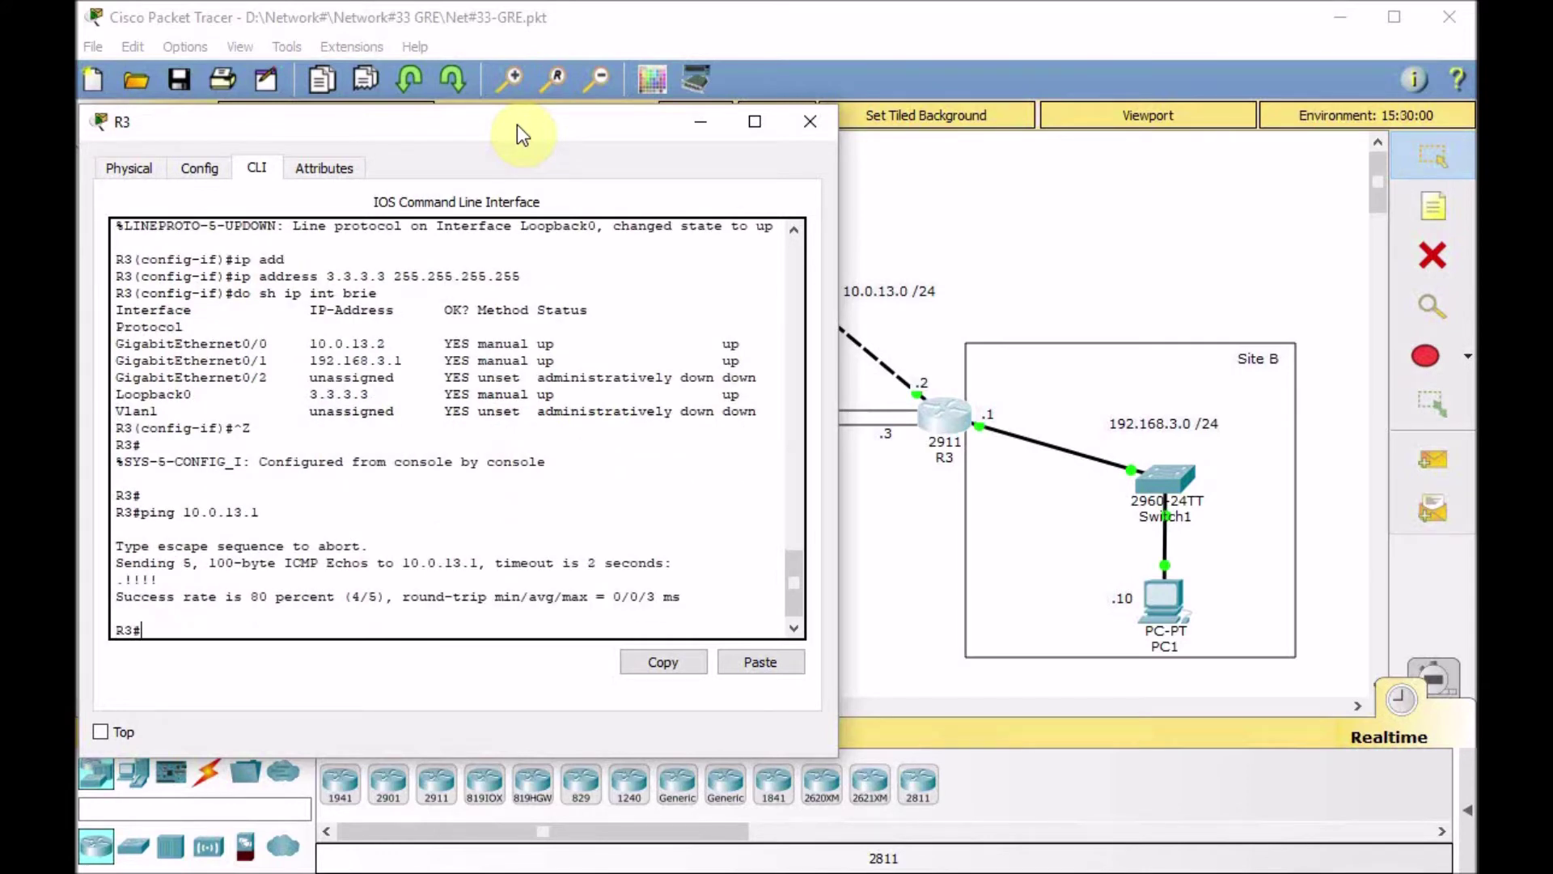
pyautogui.write('sh ip route')
pyautogui.press('Return')
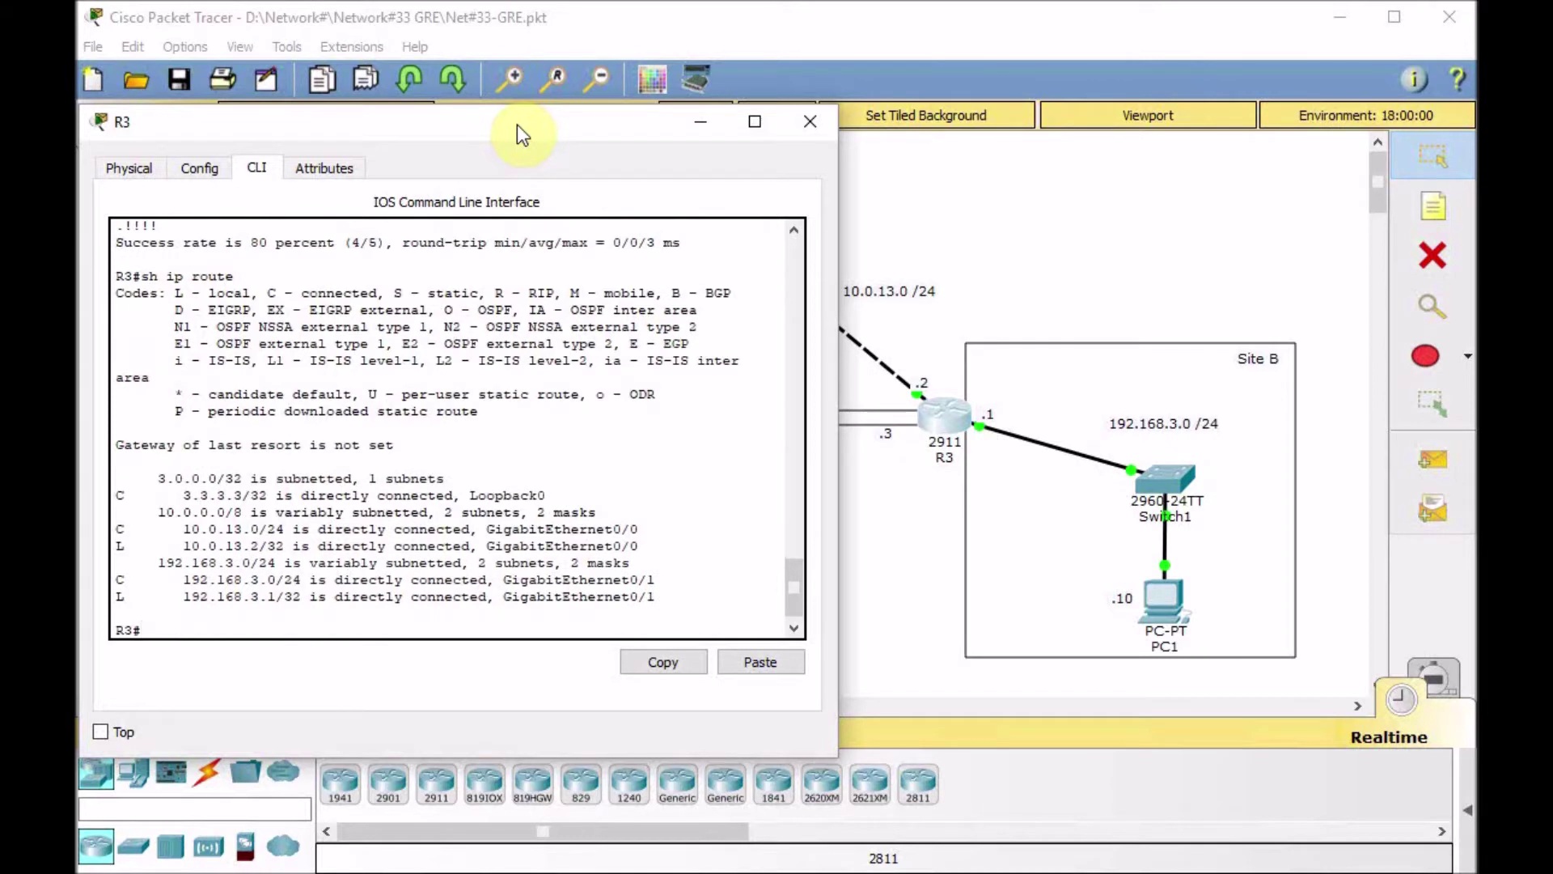
# Switch to R2's command line and ping R3's outside address 10.0.13.2
pyautogui.click(988, 199)
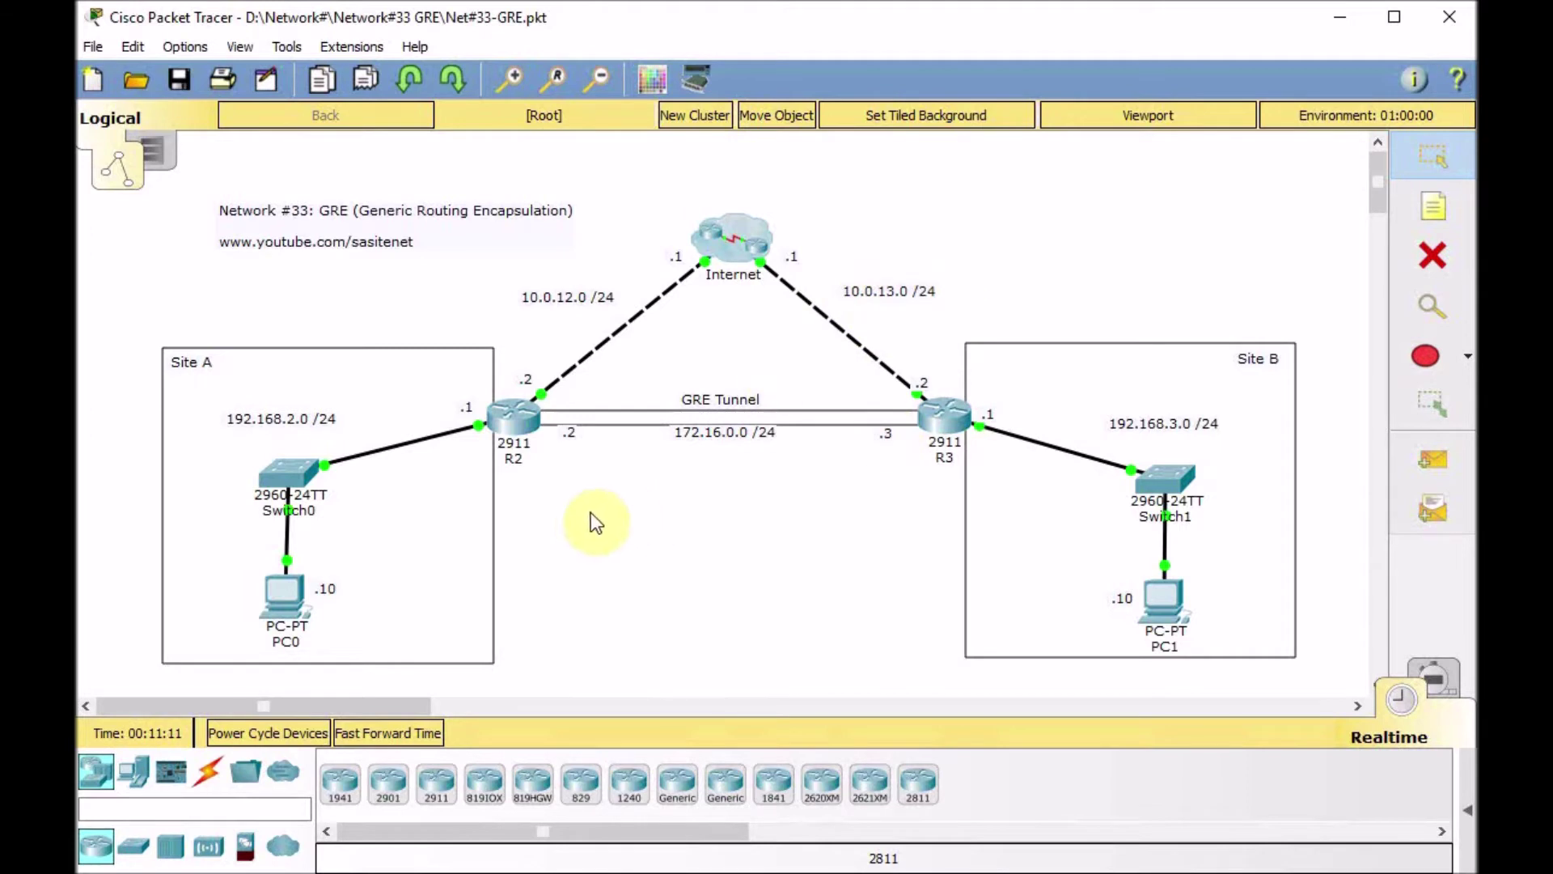
pyautogui.click(518, 419)
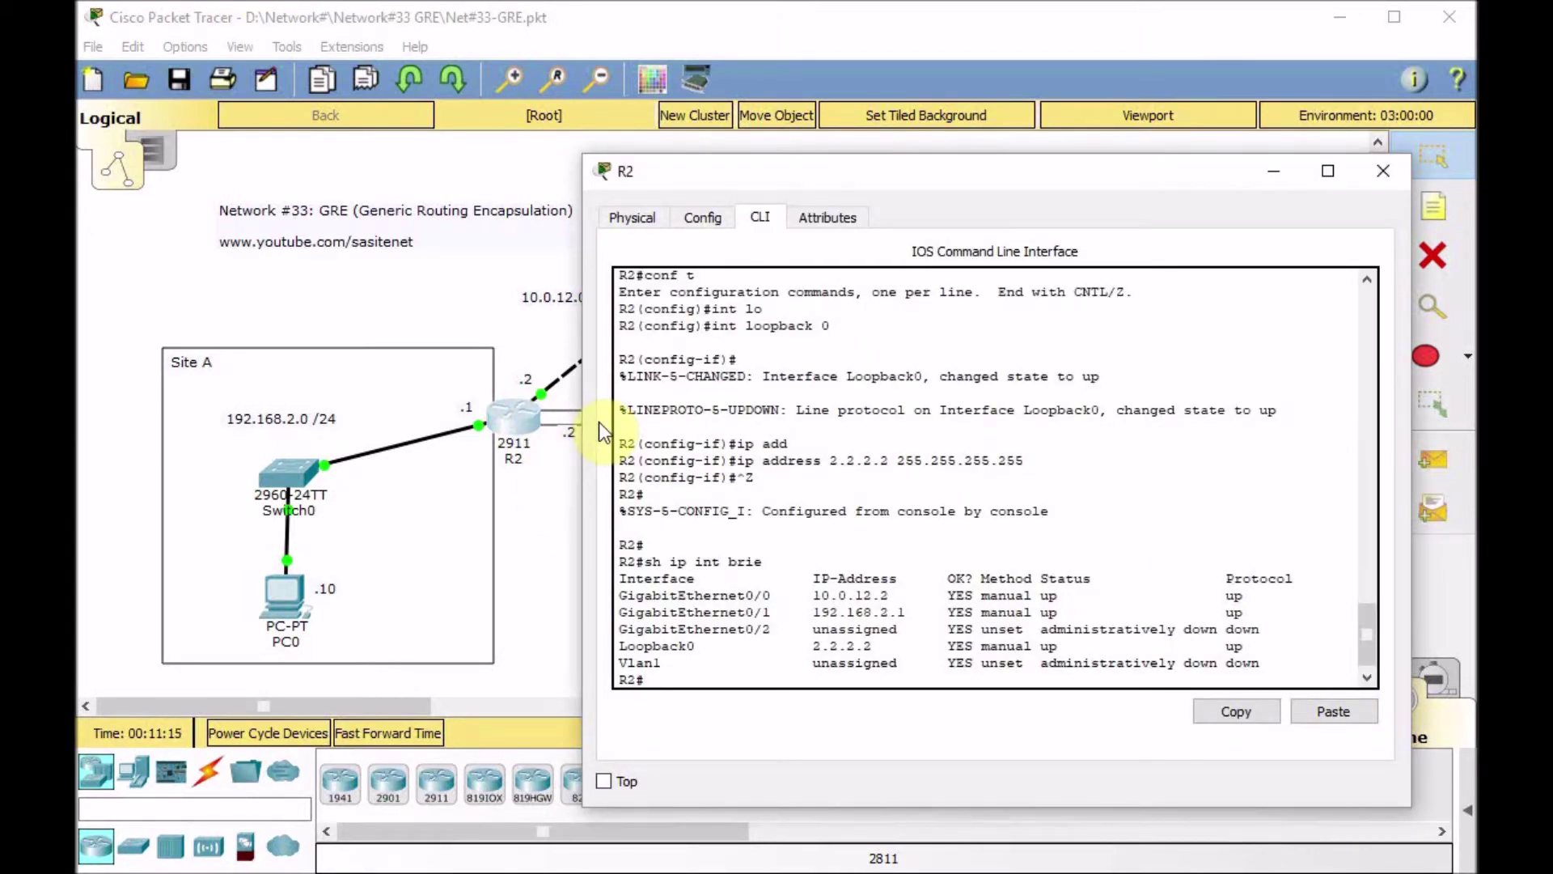
pyautogui.write('ping 10.0.13.')
pyautogui.write('2')
pyautogui.press('Return')
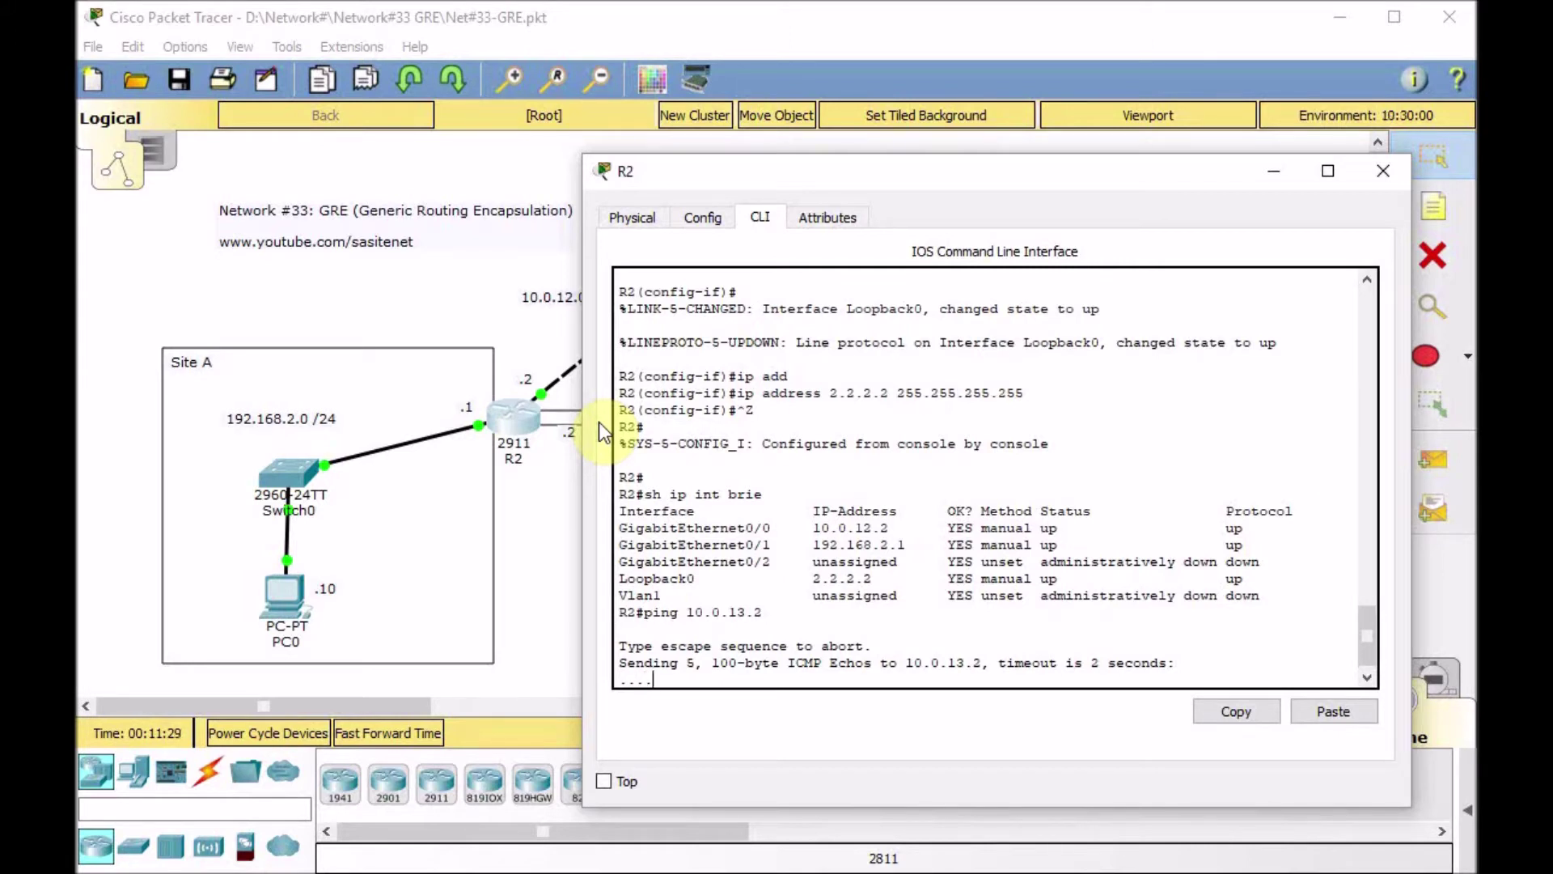
# Add a static default route on R2 (0.0.0.0 0.0.0.0) with next hop 10.0.12.1
pyautogui.write('conf t')
pyautogui.press('Return')
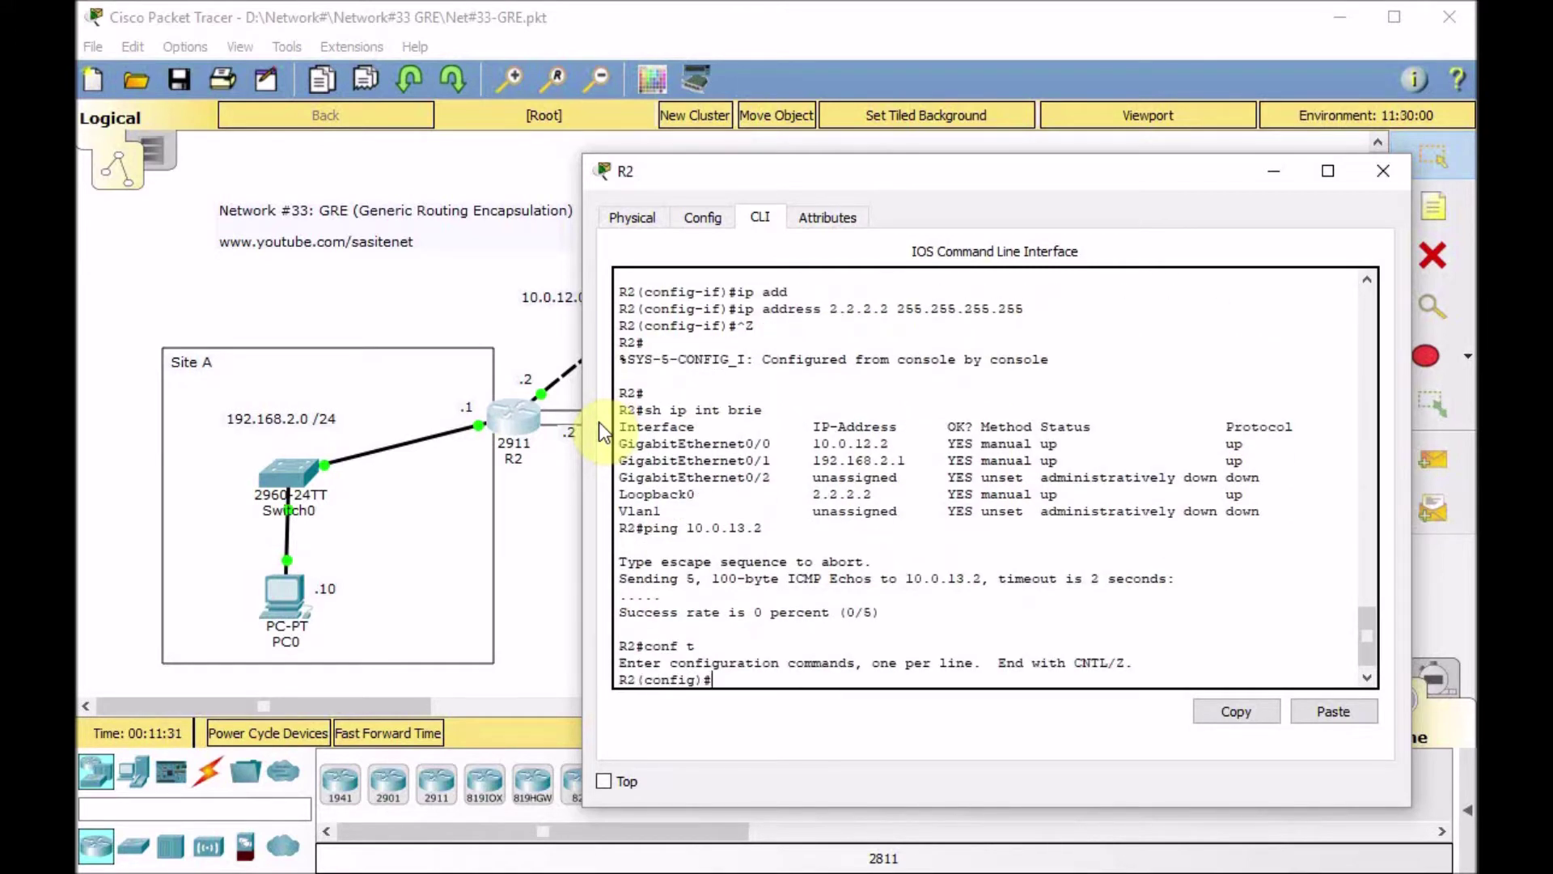
pyautogui.write('ip rou')
pyautogui.press('Tab')
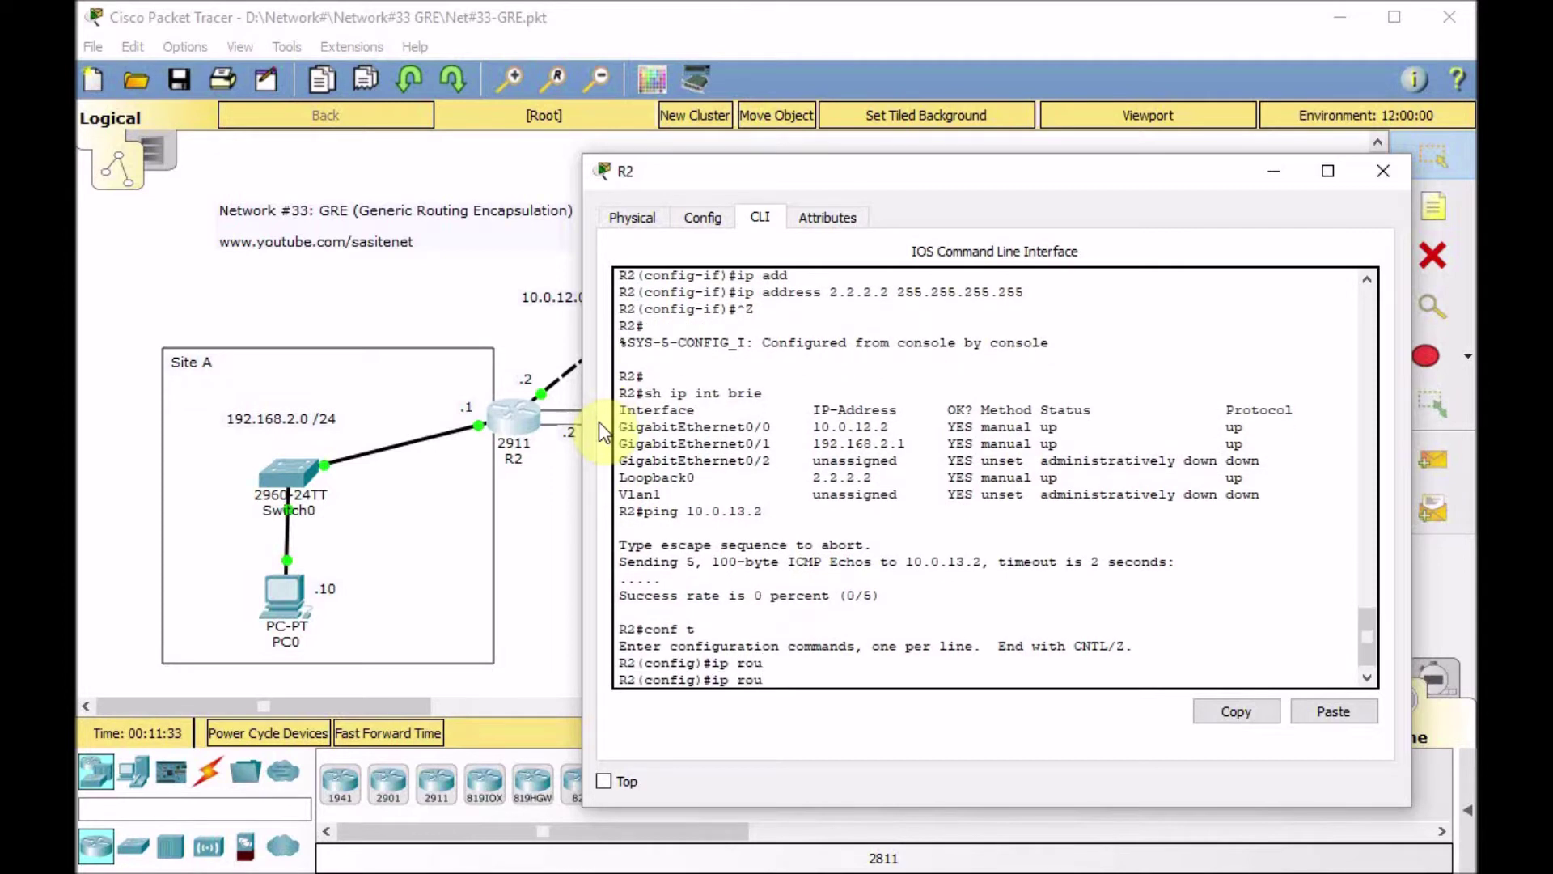
pyautogui.write('te')
pyautogui.press('Tab')
pyautogui.write('0.0.0.0 0.0.')
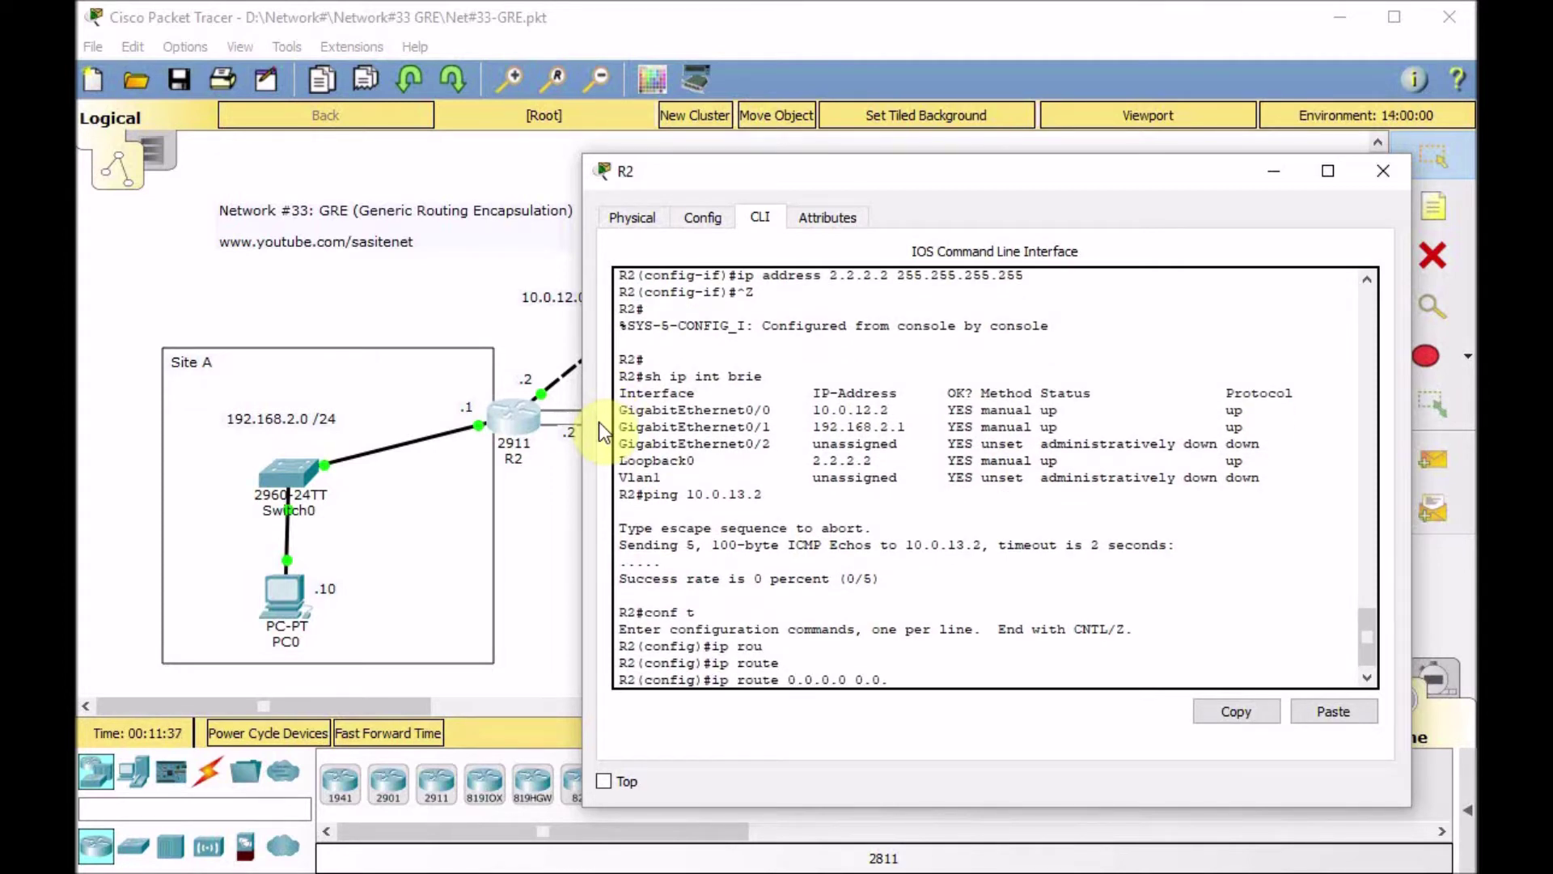
pyautogui.write('0.0 10.0.12.1')
pyautogui.press('Return')
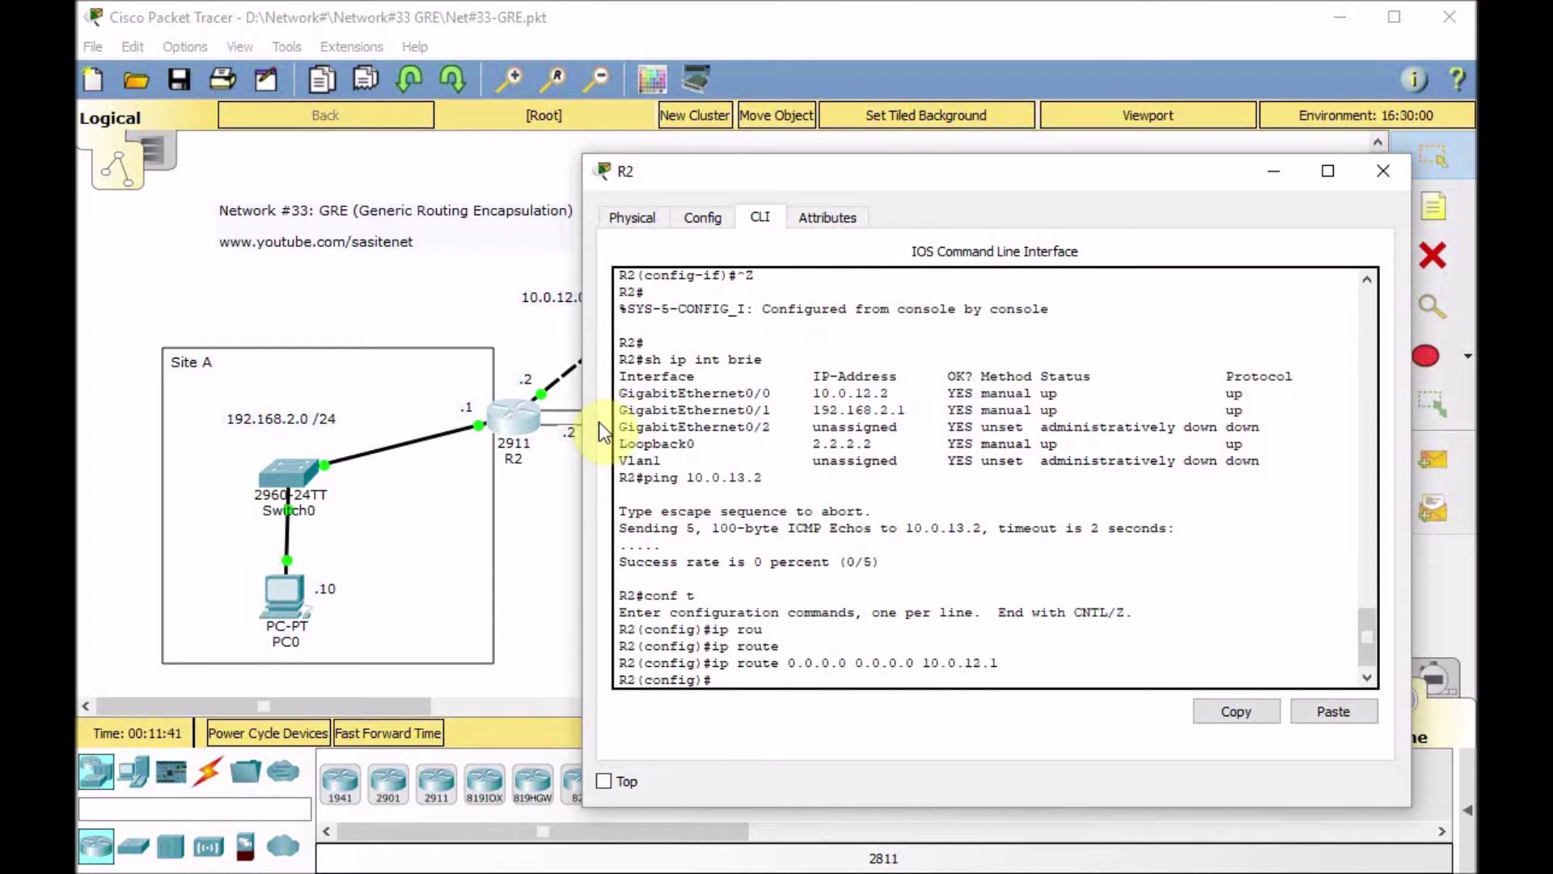
# Display R2's IP routing table from configuration mode to check the default route
pyautogui.write('do sh ip route')
pyautogui.press('Return')
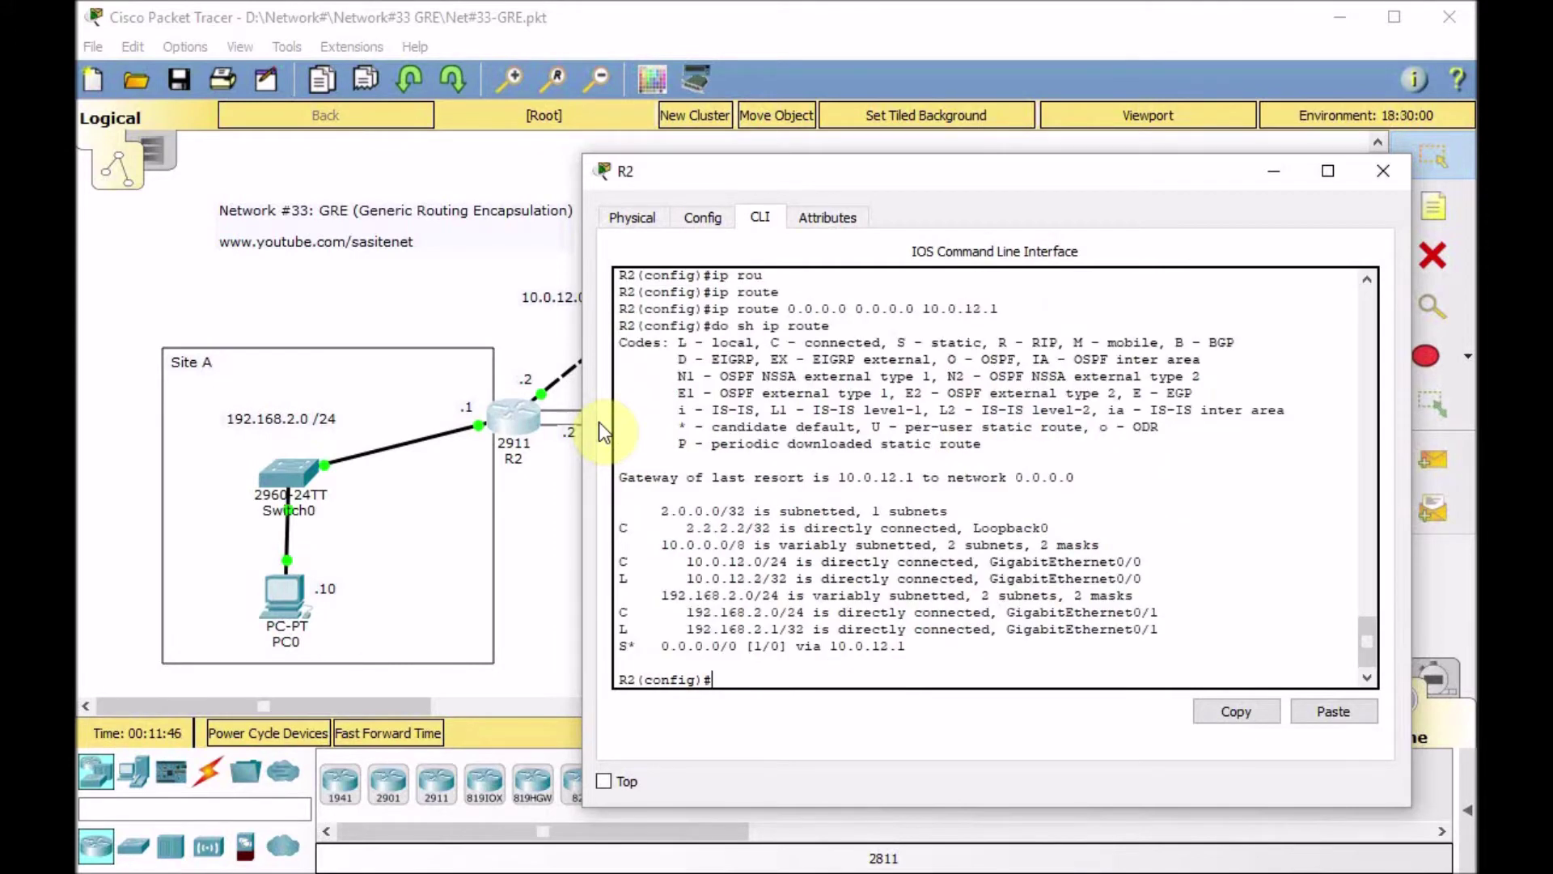
pyautogui.write('!')
pyautogui.press('BackSpace')
pyautogui.press('BackSpace')
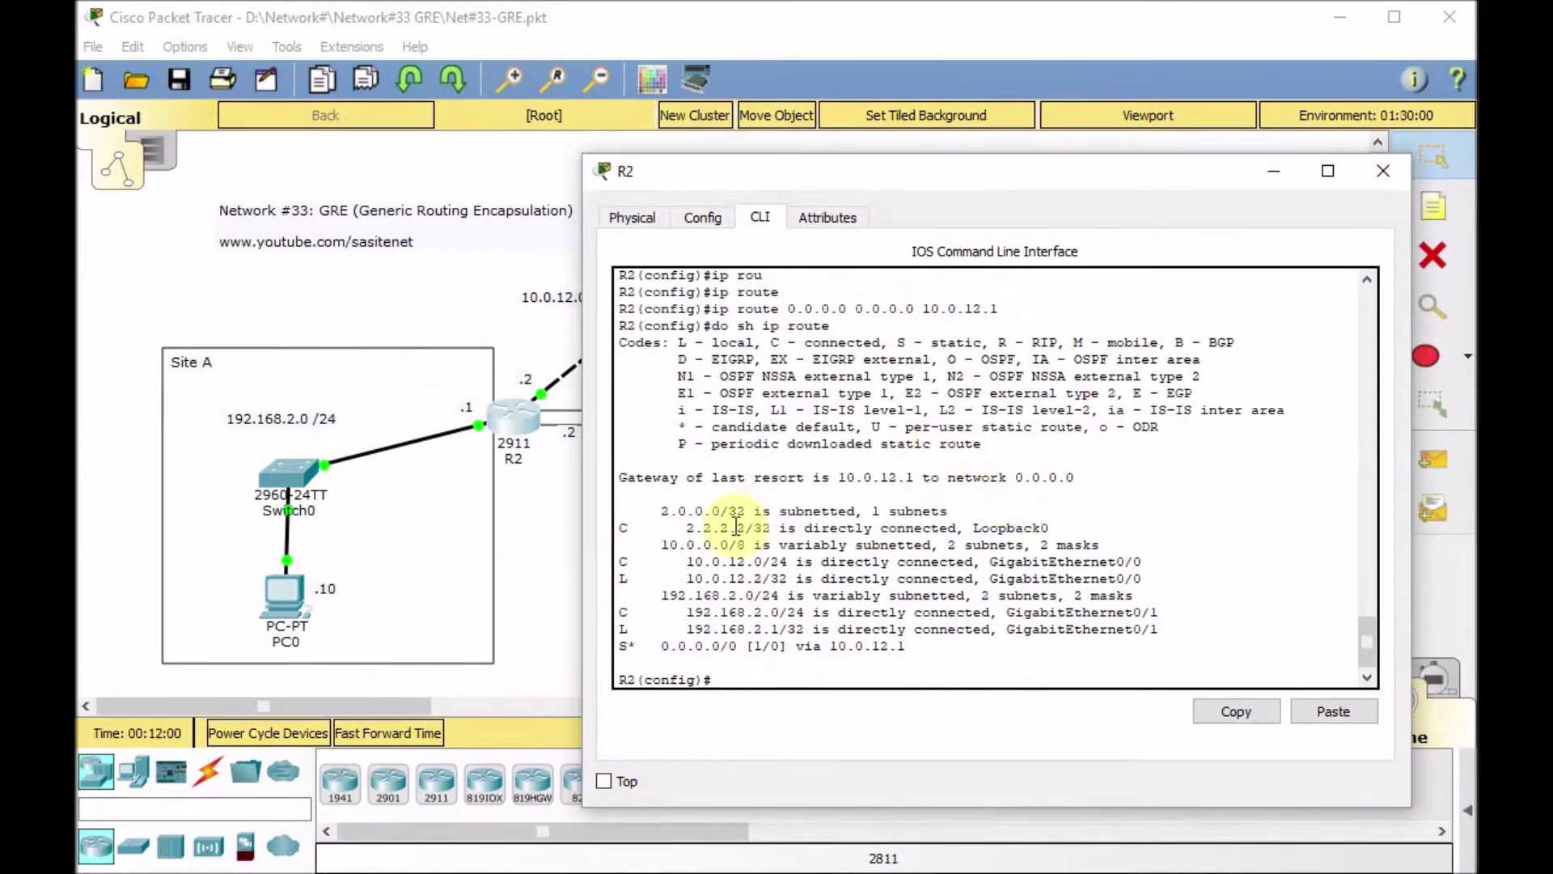
# Switch to R3's command line and add a static default route (0.0.0.0 0.0.0.0) with next hop 10.0.13.1
pyautogui.click(537, 548)
pyautogui.click(919, 419)
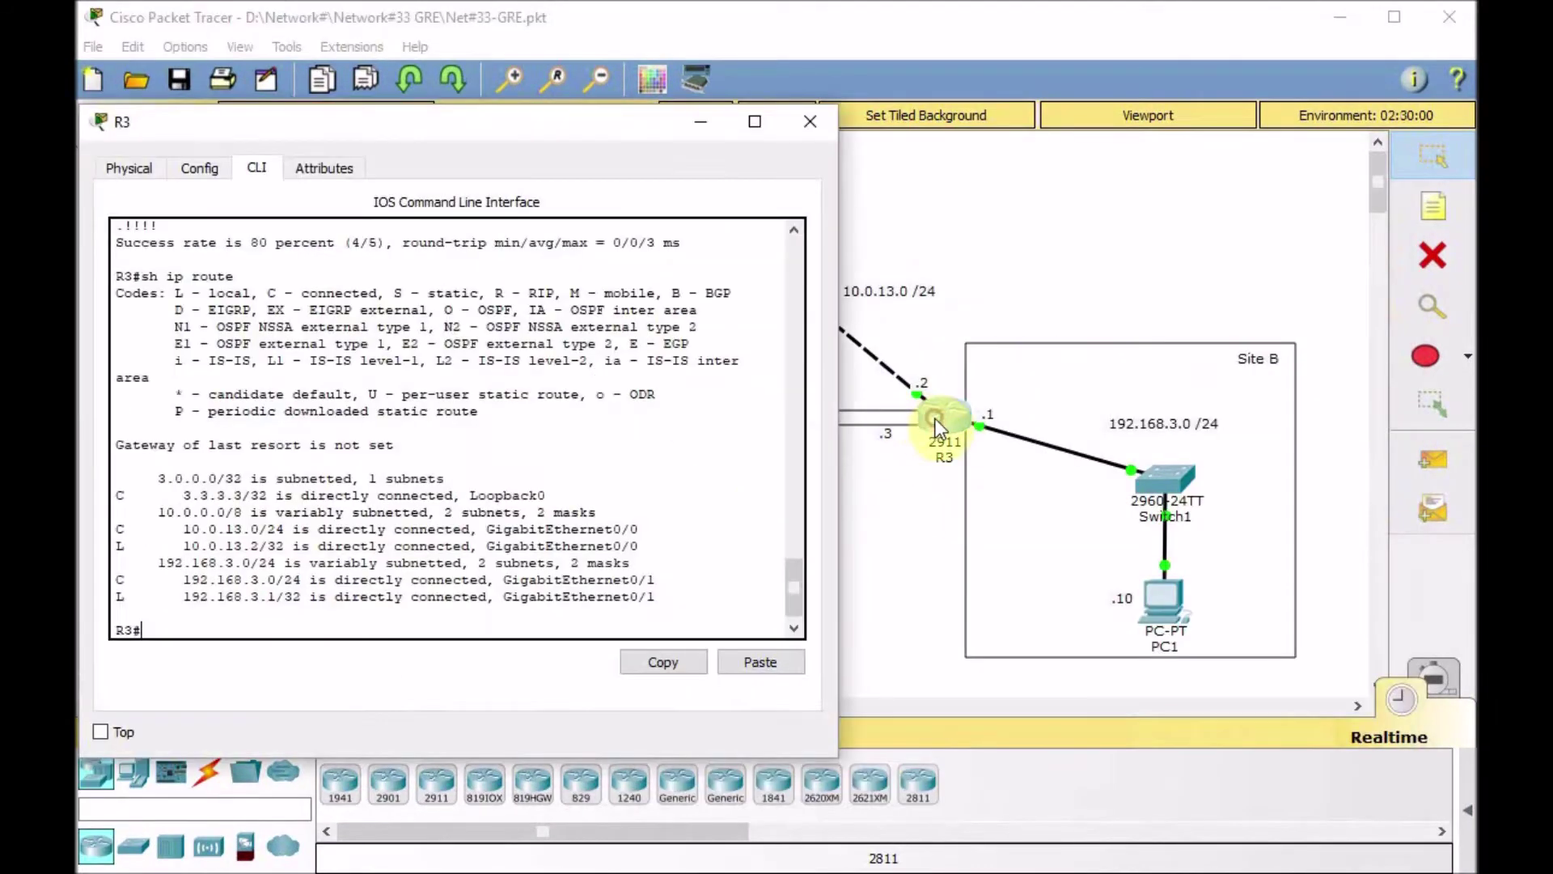
pyautogui.write('conf t')
pyautogui.press('Return')
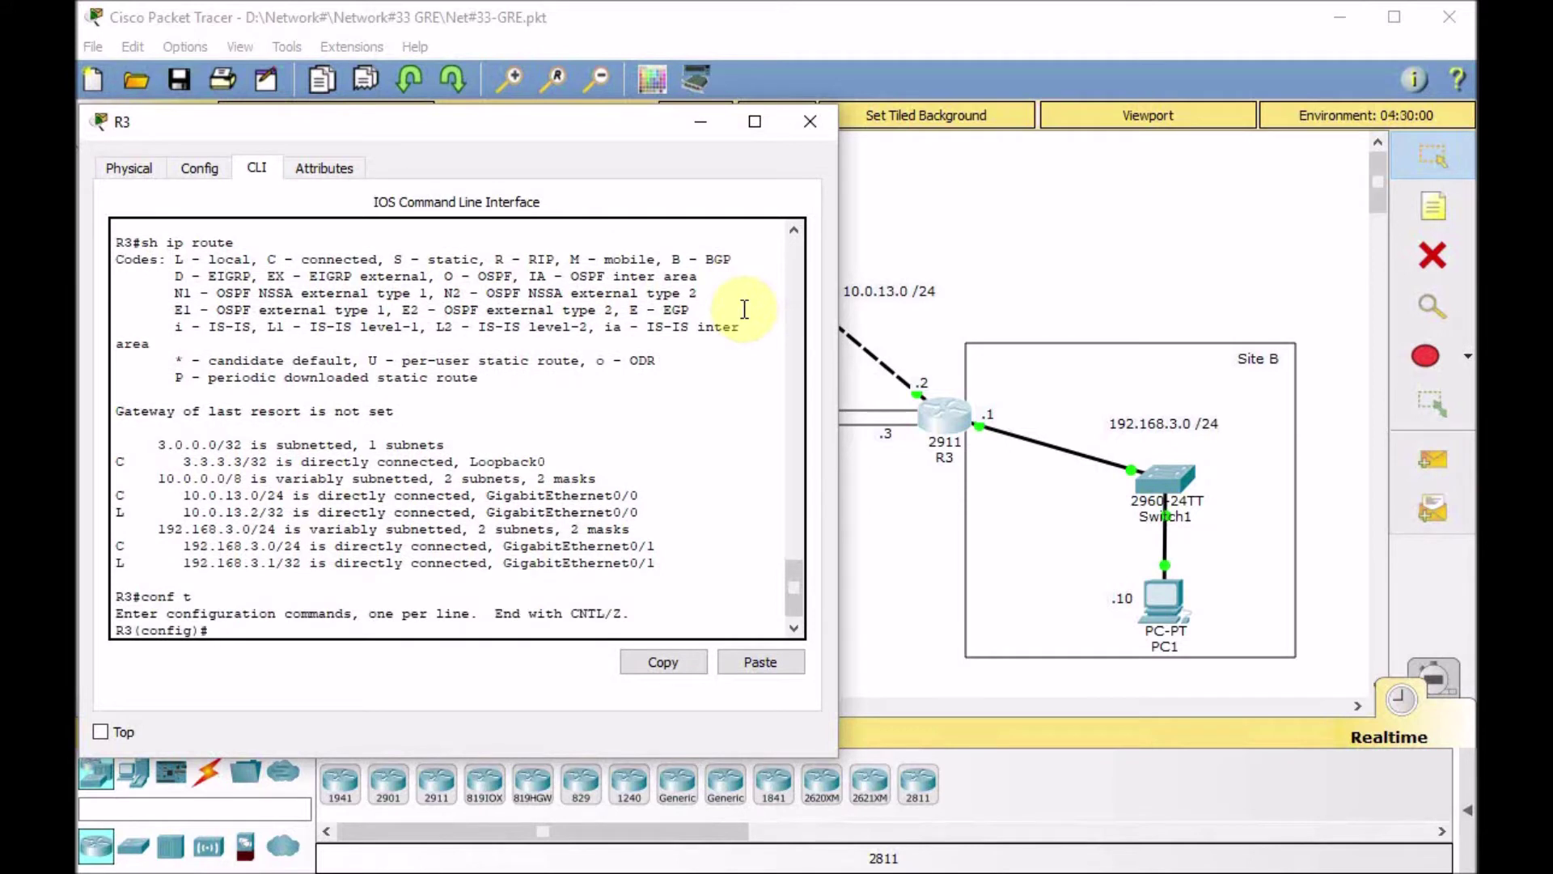
pyautogui.write('ip route 0.0.0.0 0.0.0.0 1')
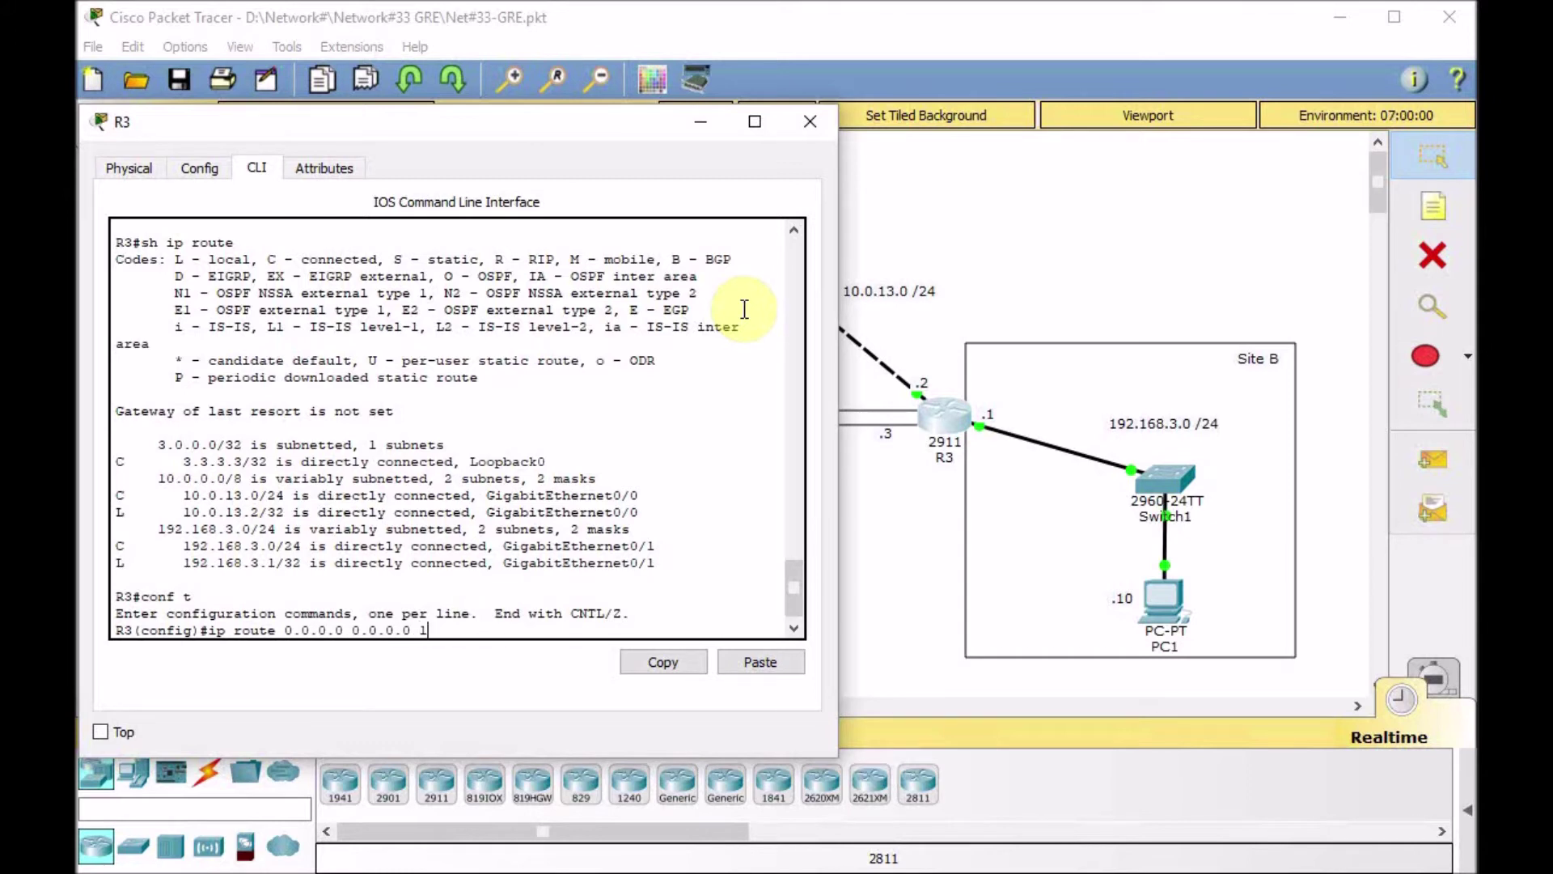
pyautogui.write('0.0.13.1')
pyautogui.press('Return')
# Display R3's IP routing table from configuration mode to check the default route
pyautogui.write('do sh ip rout')
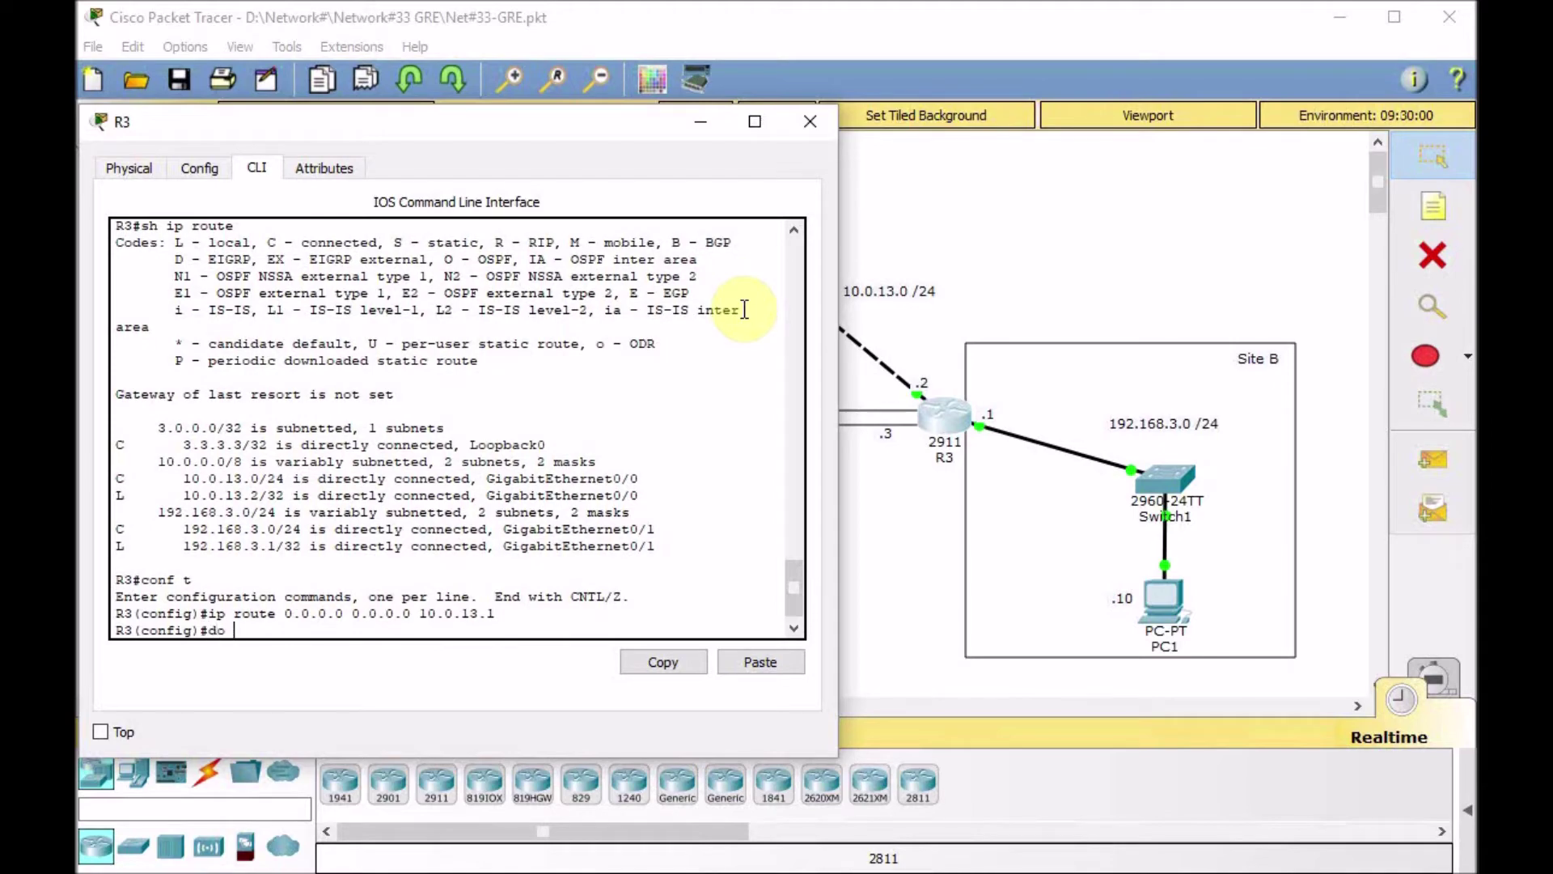
pyautogui.write('e')
pyautogui.press('Return')
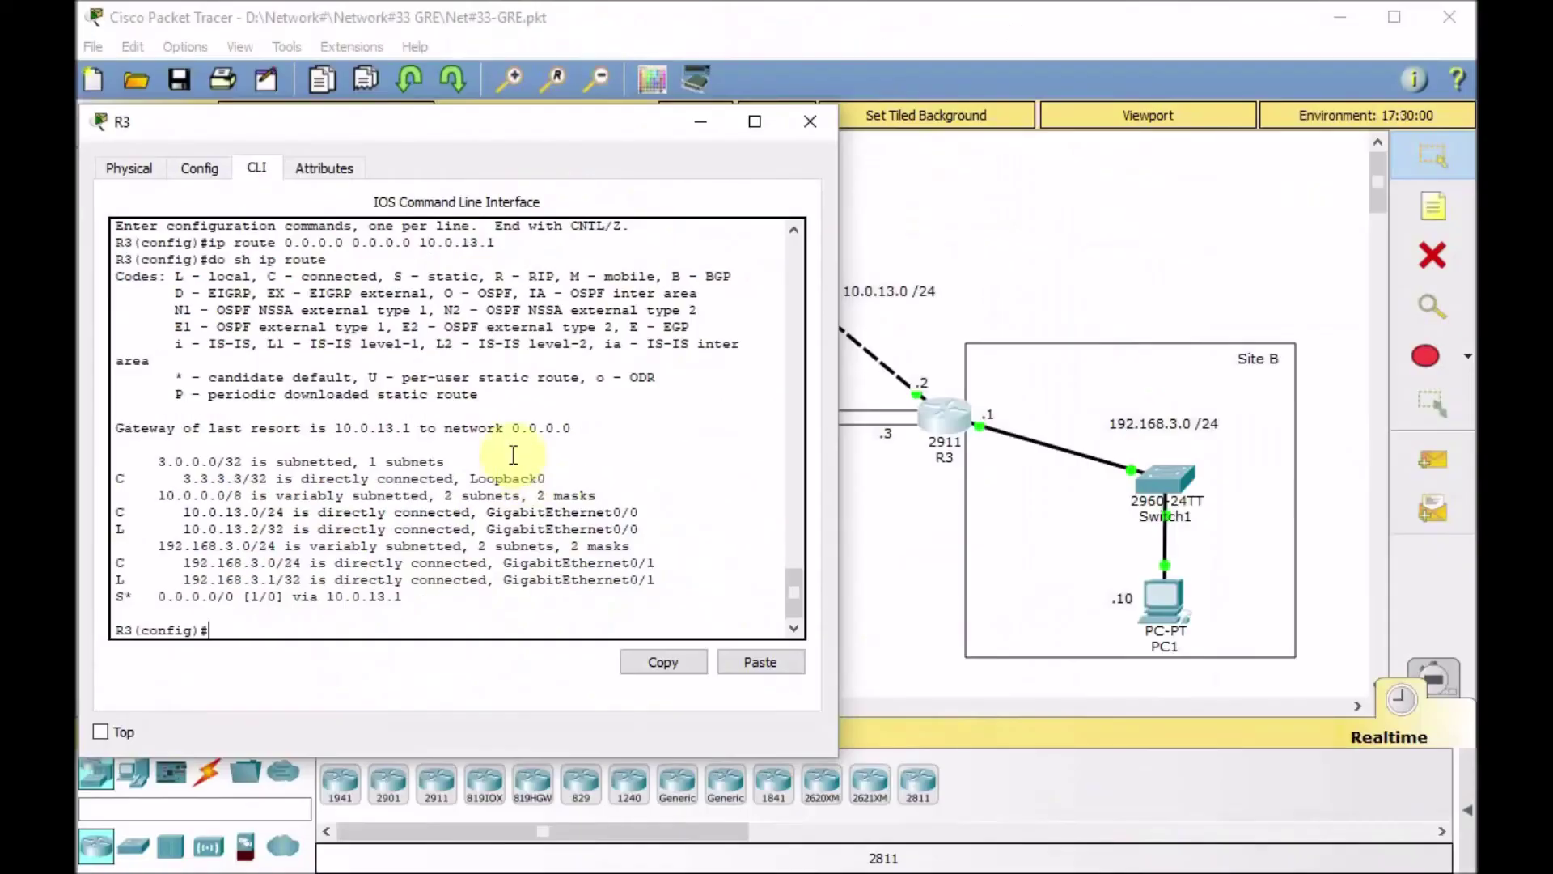
# Return R3 to privileged mode and ping R2's outside address 10.0.12.2
pyautogui.hotkey('ctrl', 'z')
pyautogui.press('Return')
pyautogui.press('Return')
pyautogui.write('pi')
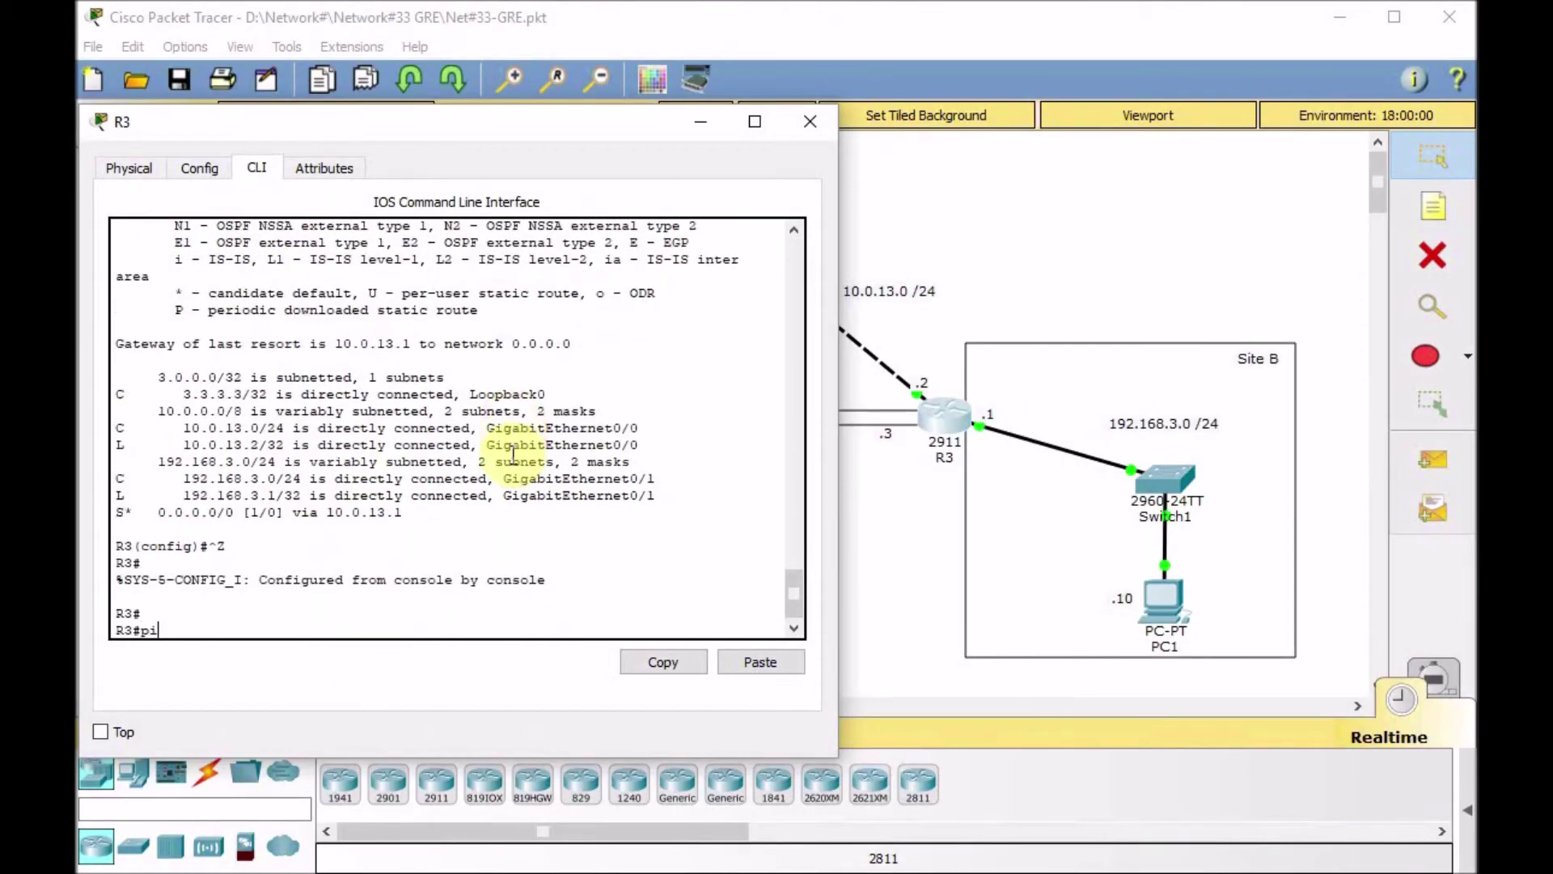
pyautogui.write('ng 10.0.12.2')
pyautogui.press('Return')
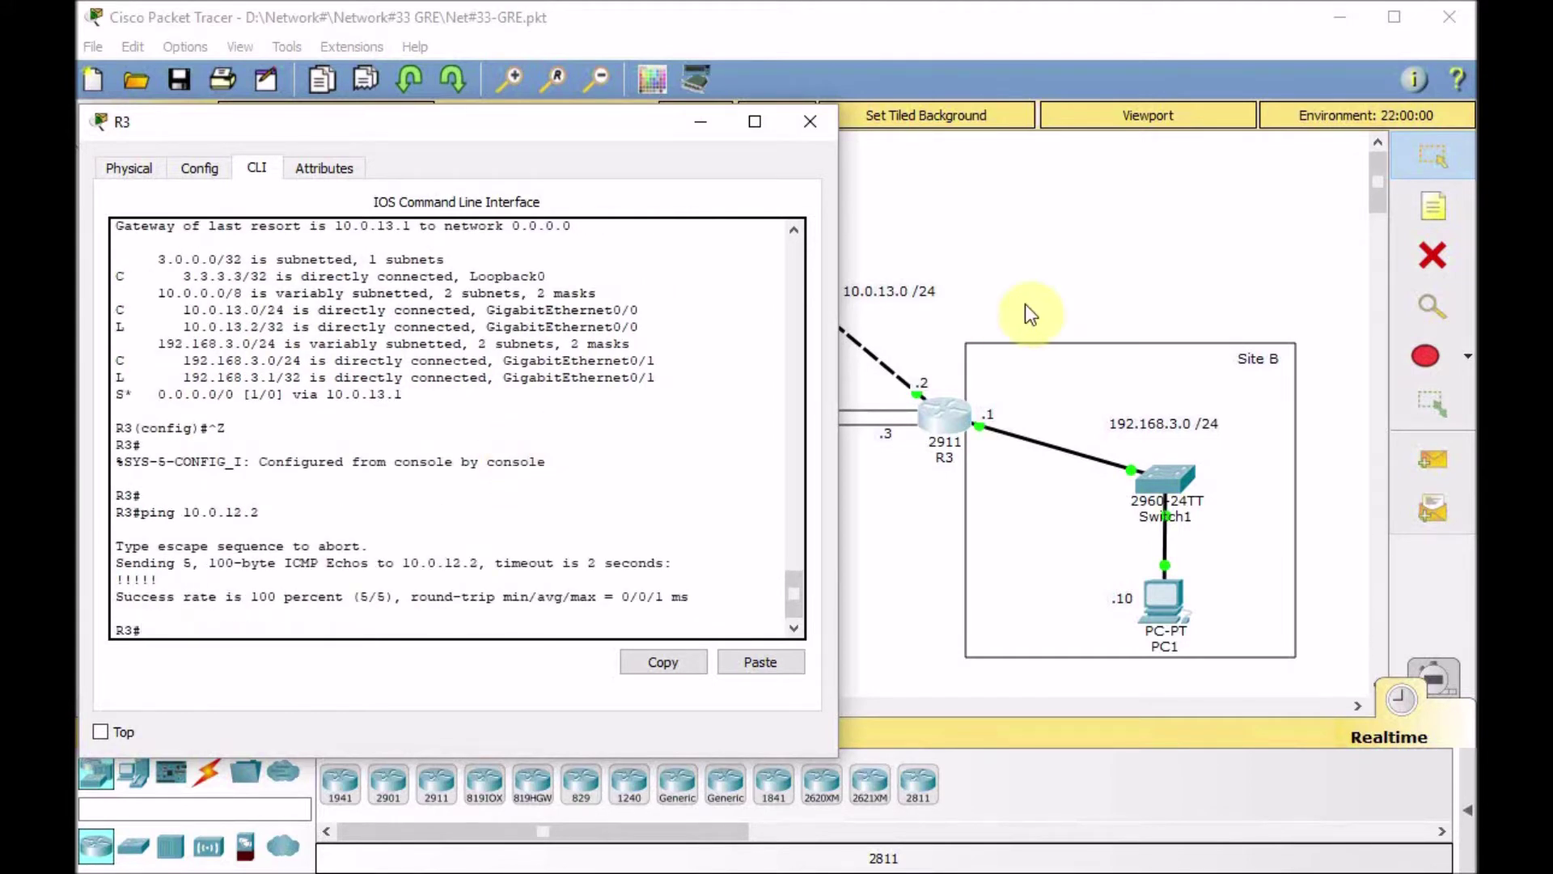
# Bring up R2's command line, leave configuration mode and ping R3's outside address 10.0.13.2
pyautogui.click(1069, 251)
pyautogui.click(512, 422)
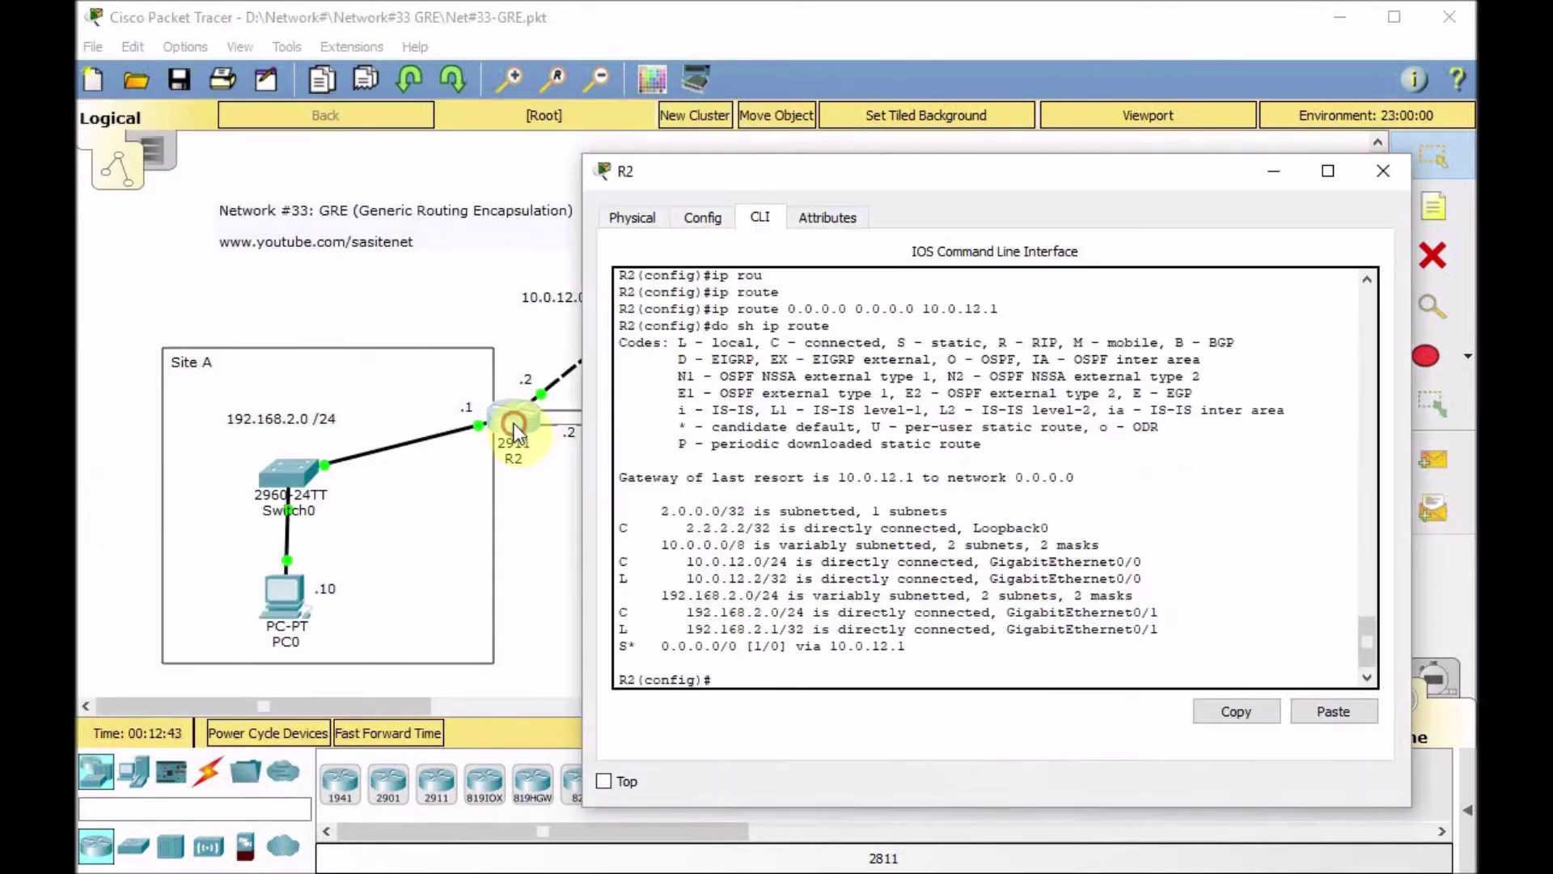
pyautogui.hotkey('ctrl', 'z')
pyautogui.write('ping 10.0.13.2')
pyautogui.press('Return')
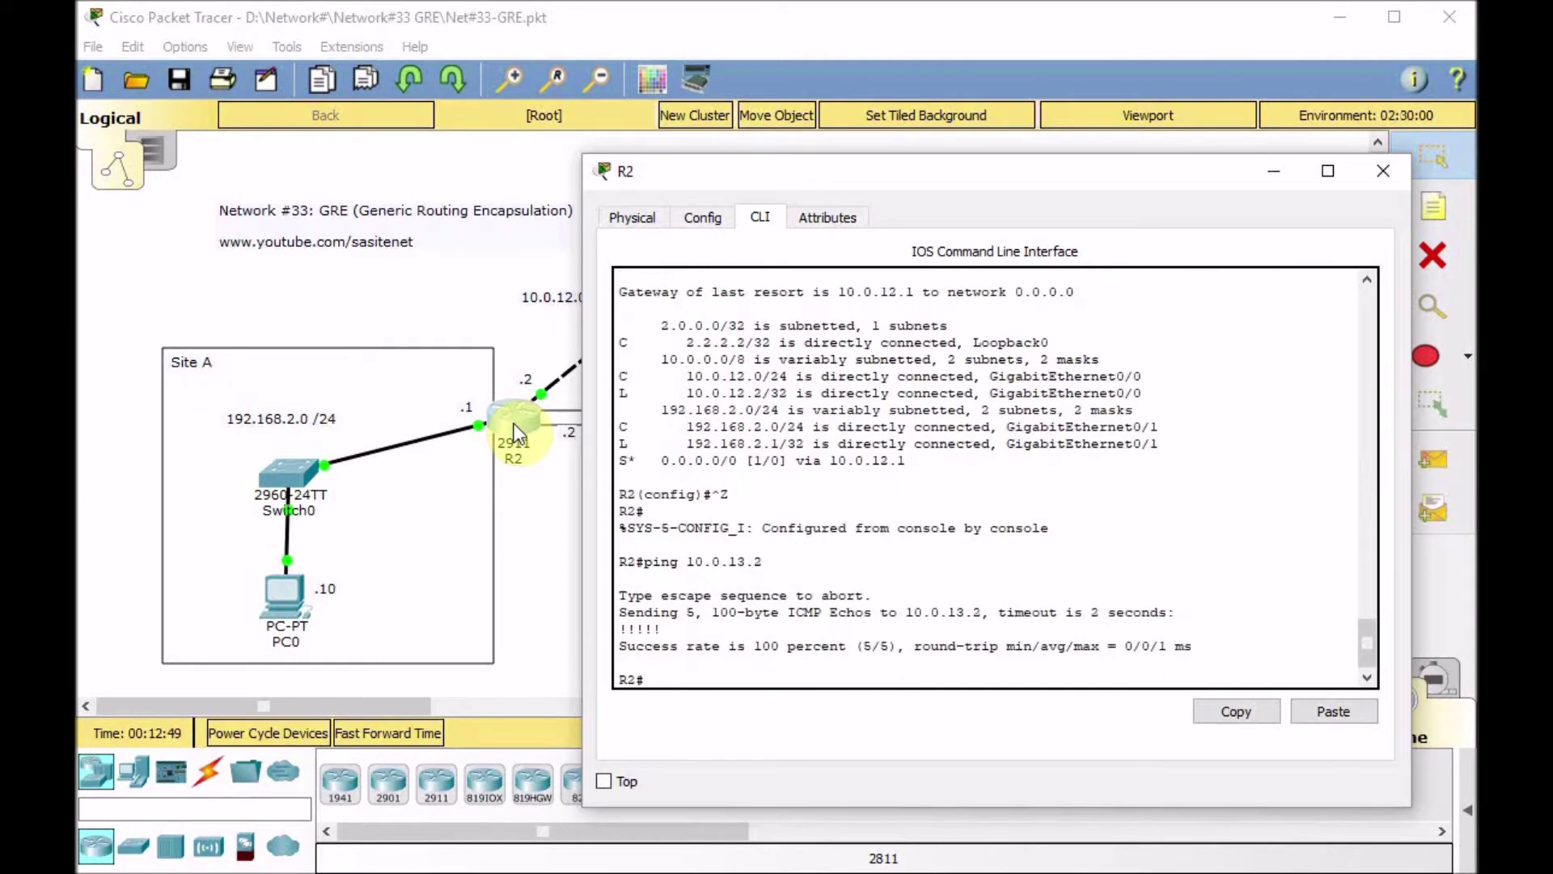
# Enter global configuration mode on R2 and create the interface tunnel 0
pyautogui.click(514, 557)
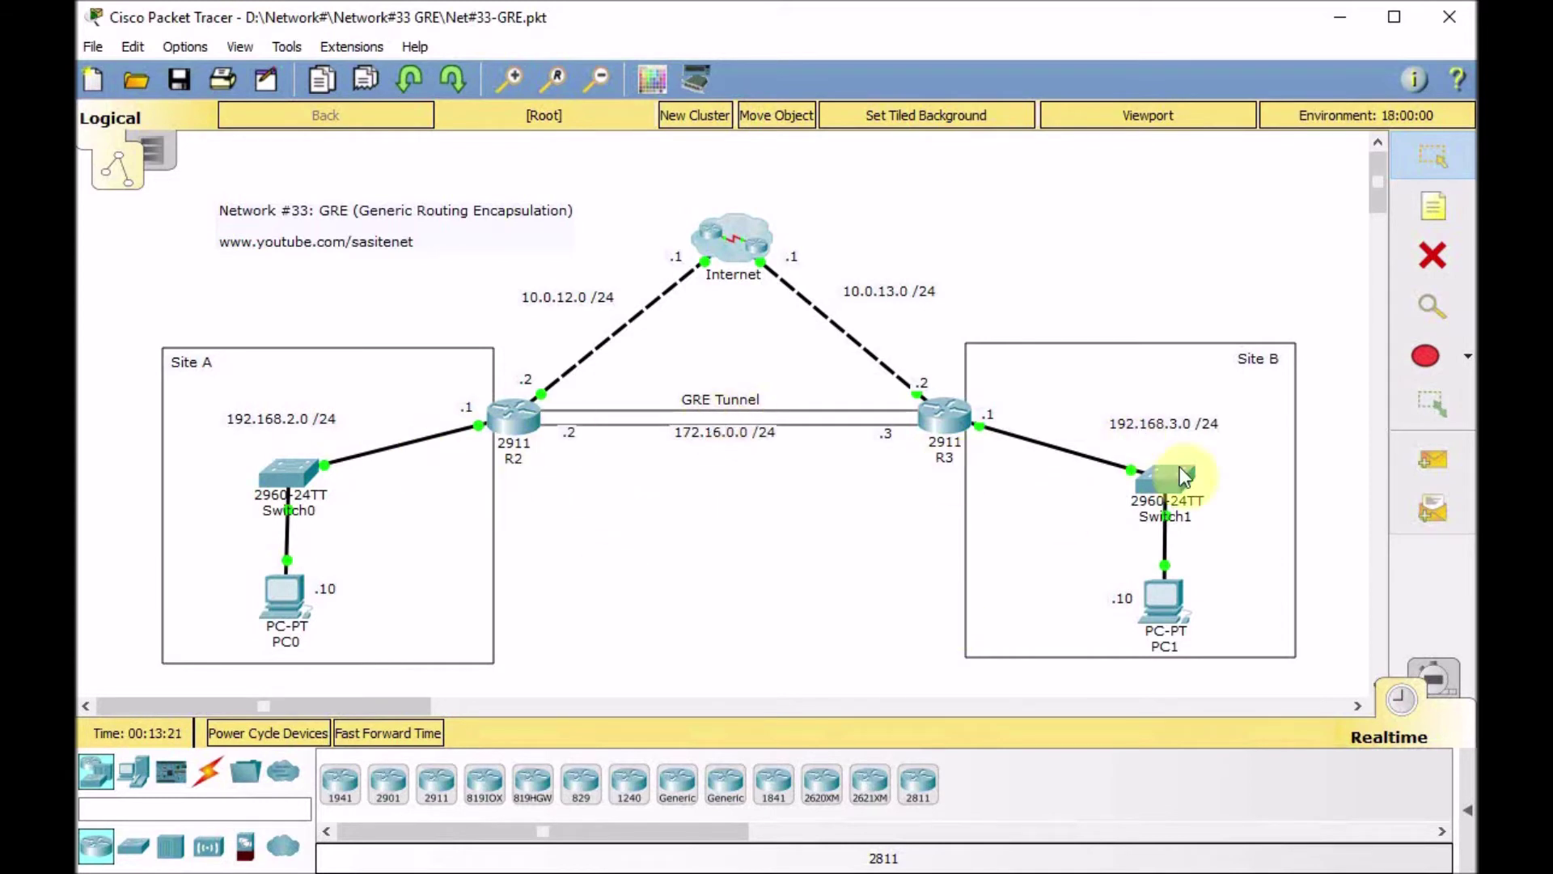
pyautogui.click(522, 416)
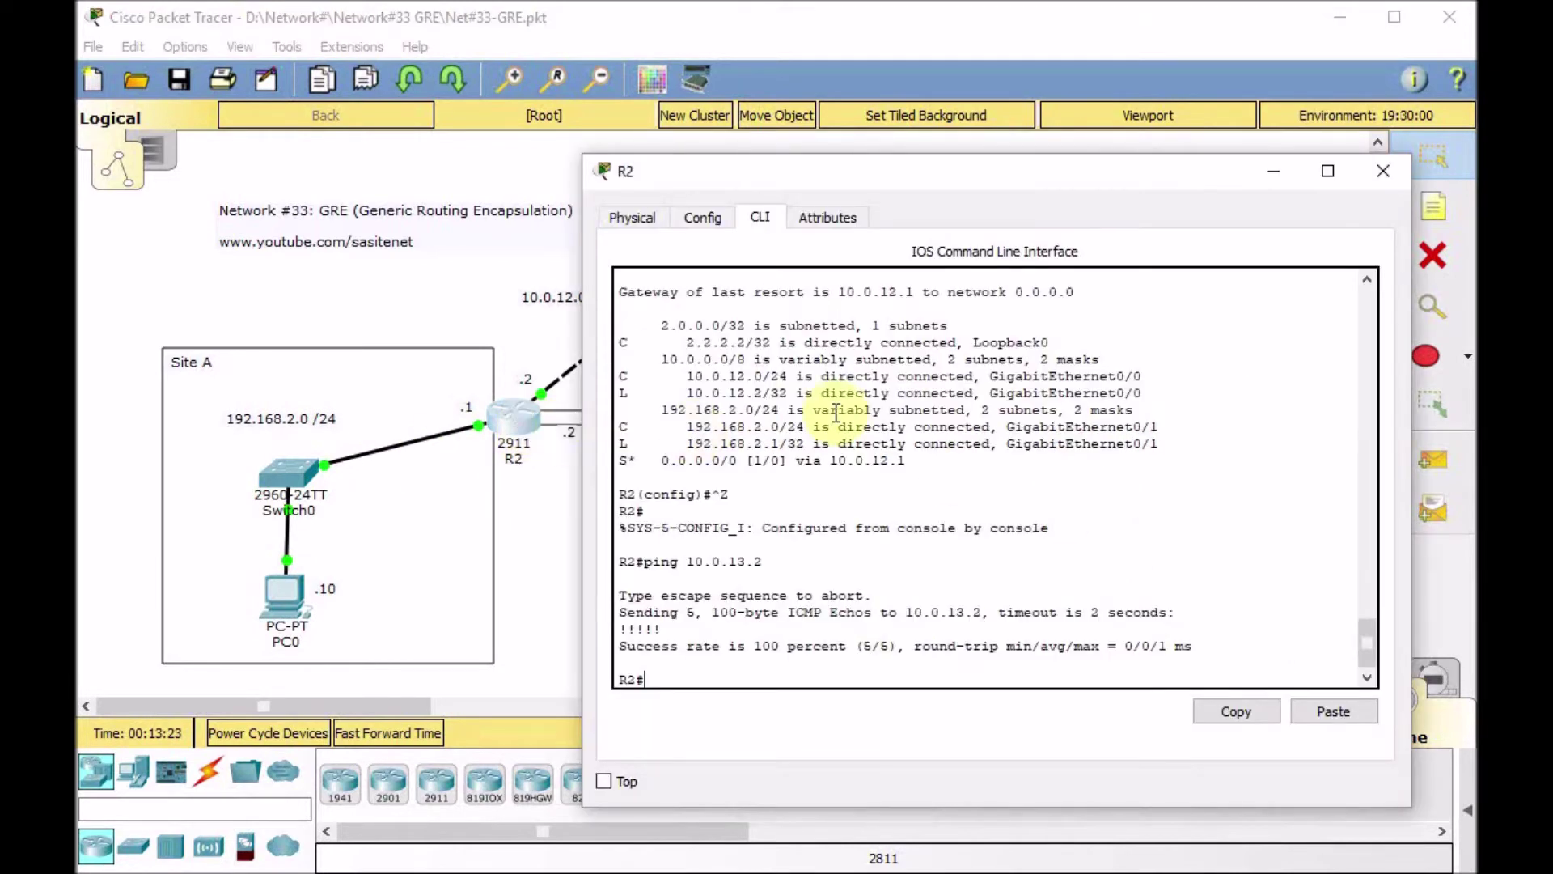
pyautogui.write('conf t')
pyautogui.press('Return')
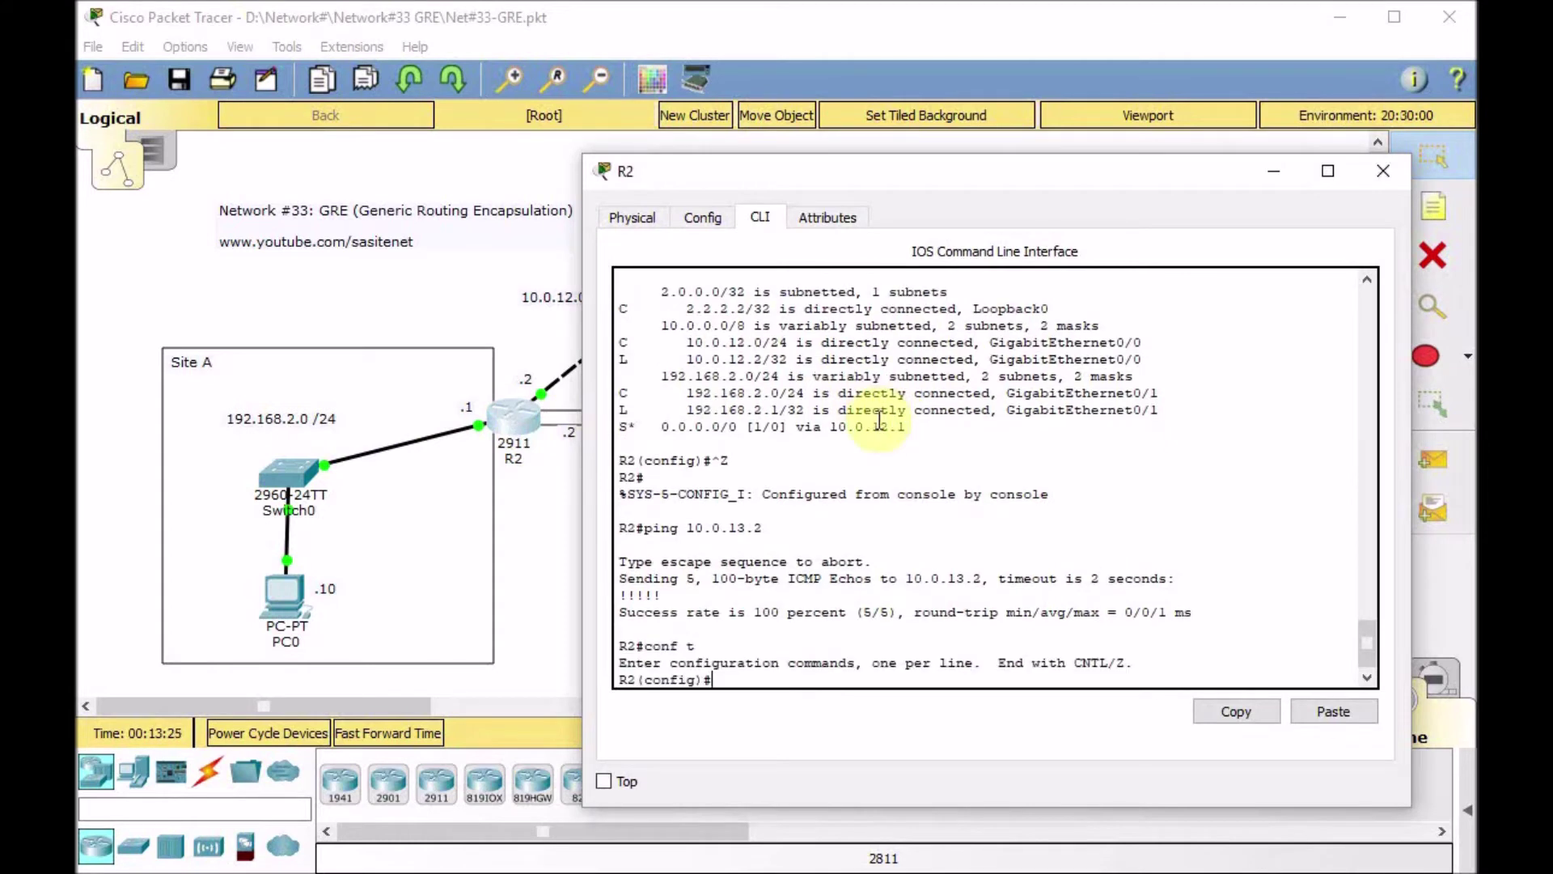
pyautogui.write('inte')
pyautogui.press('Tab')
pyautogui.write('tunn')
pyautogui.press('Tab')
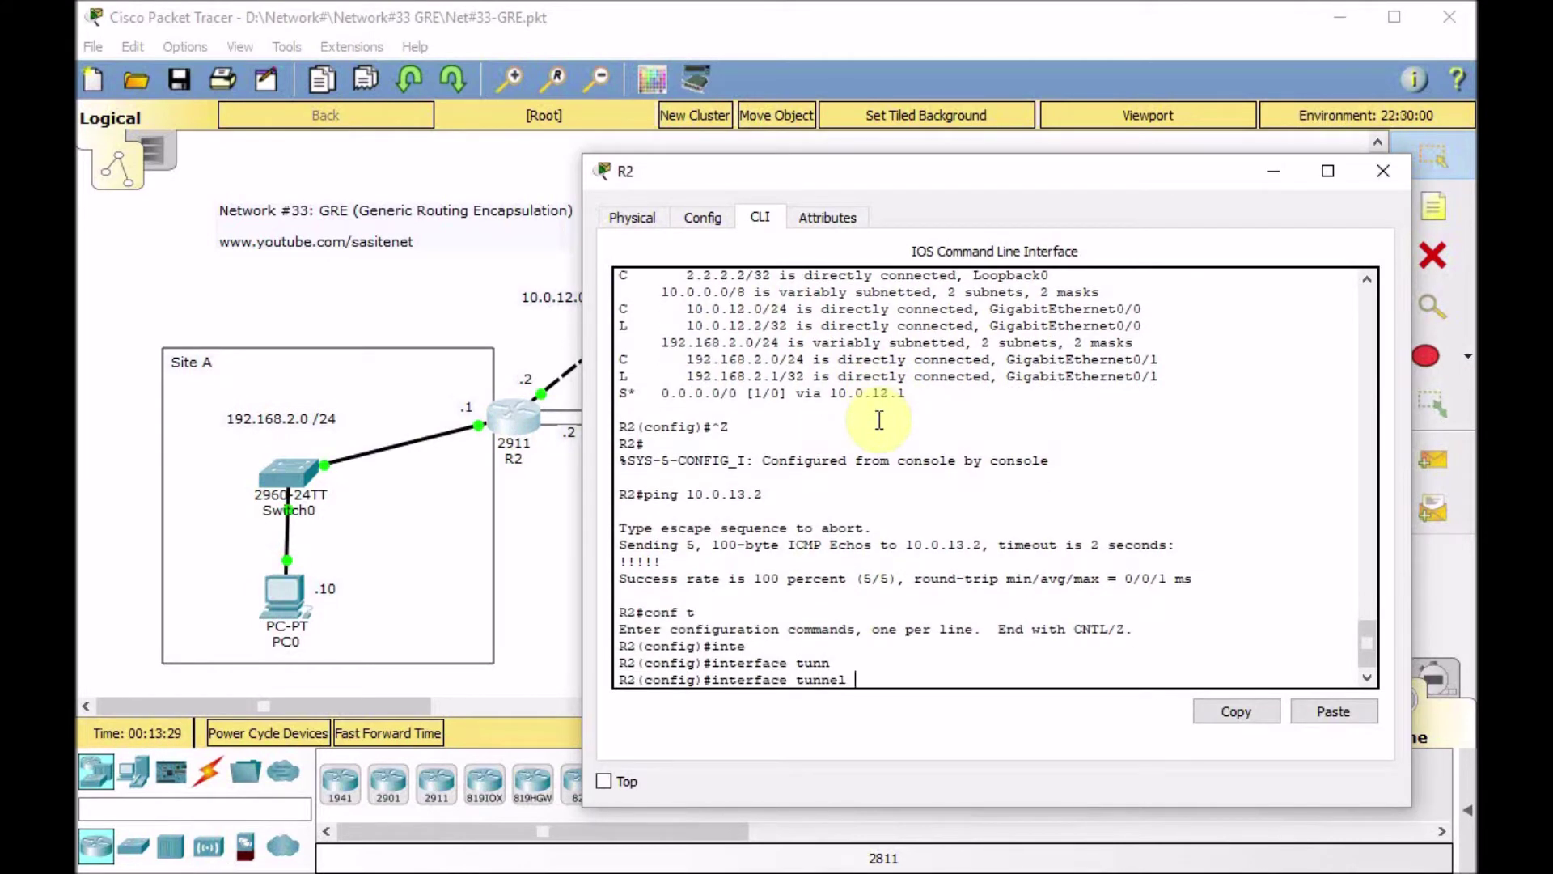
pyautogui.press('Return')
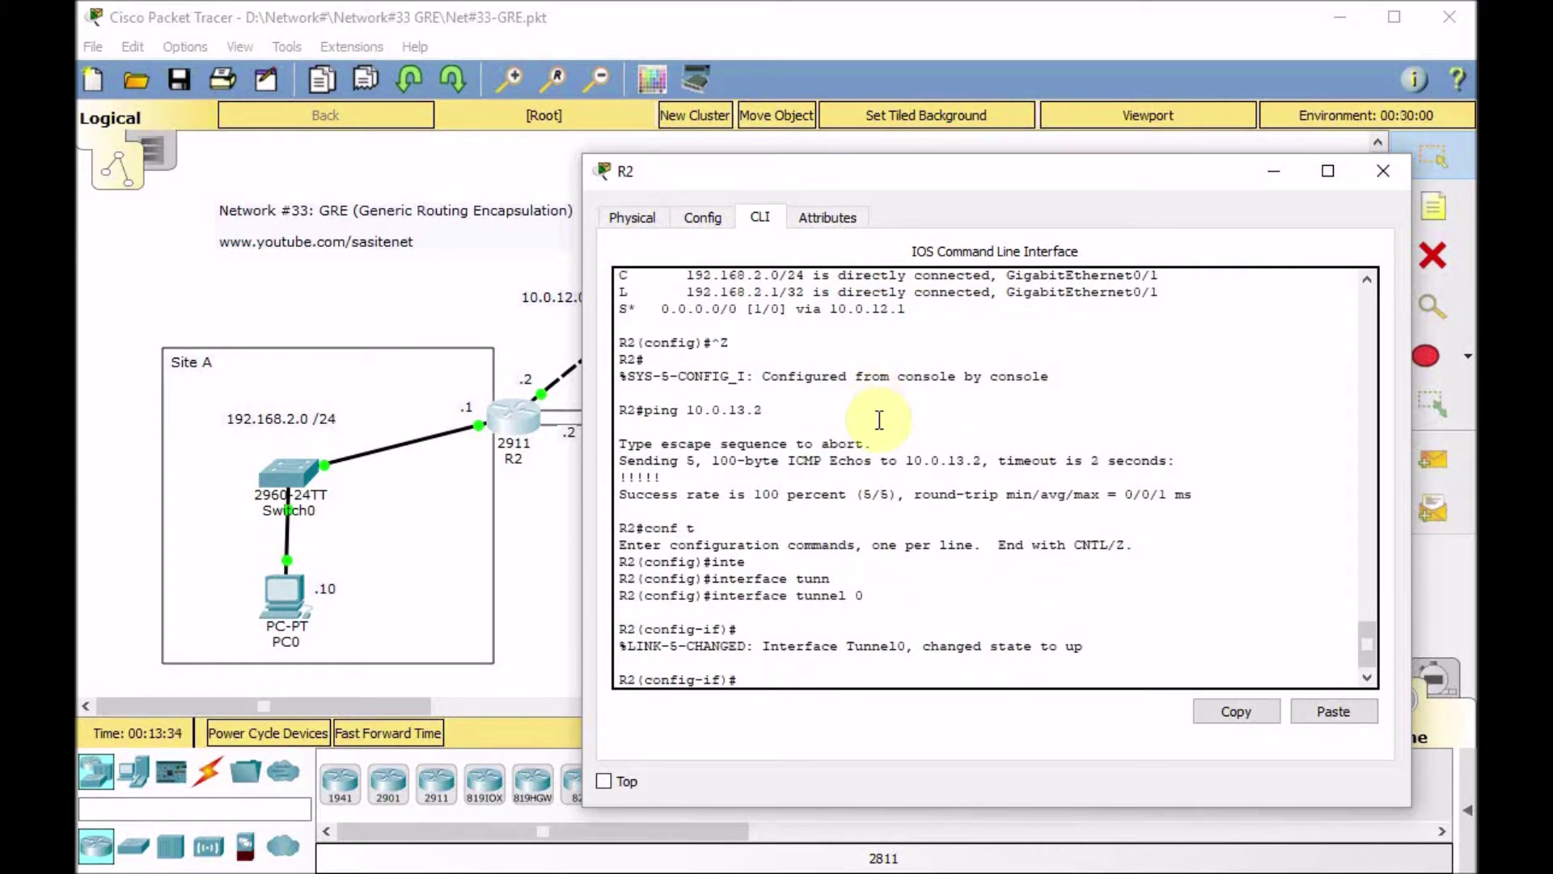
# List the commands available for R2's tunnel interface and assign it the address 172.16.0.2 with mask 255.255.255.0
pyautogui.write('?')
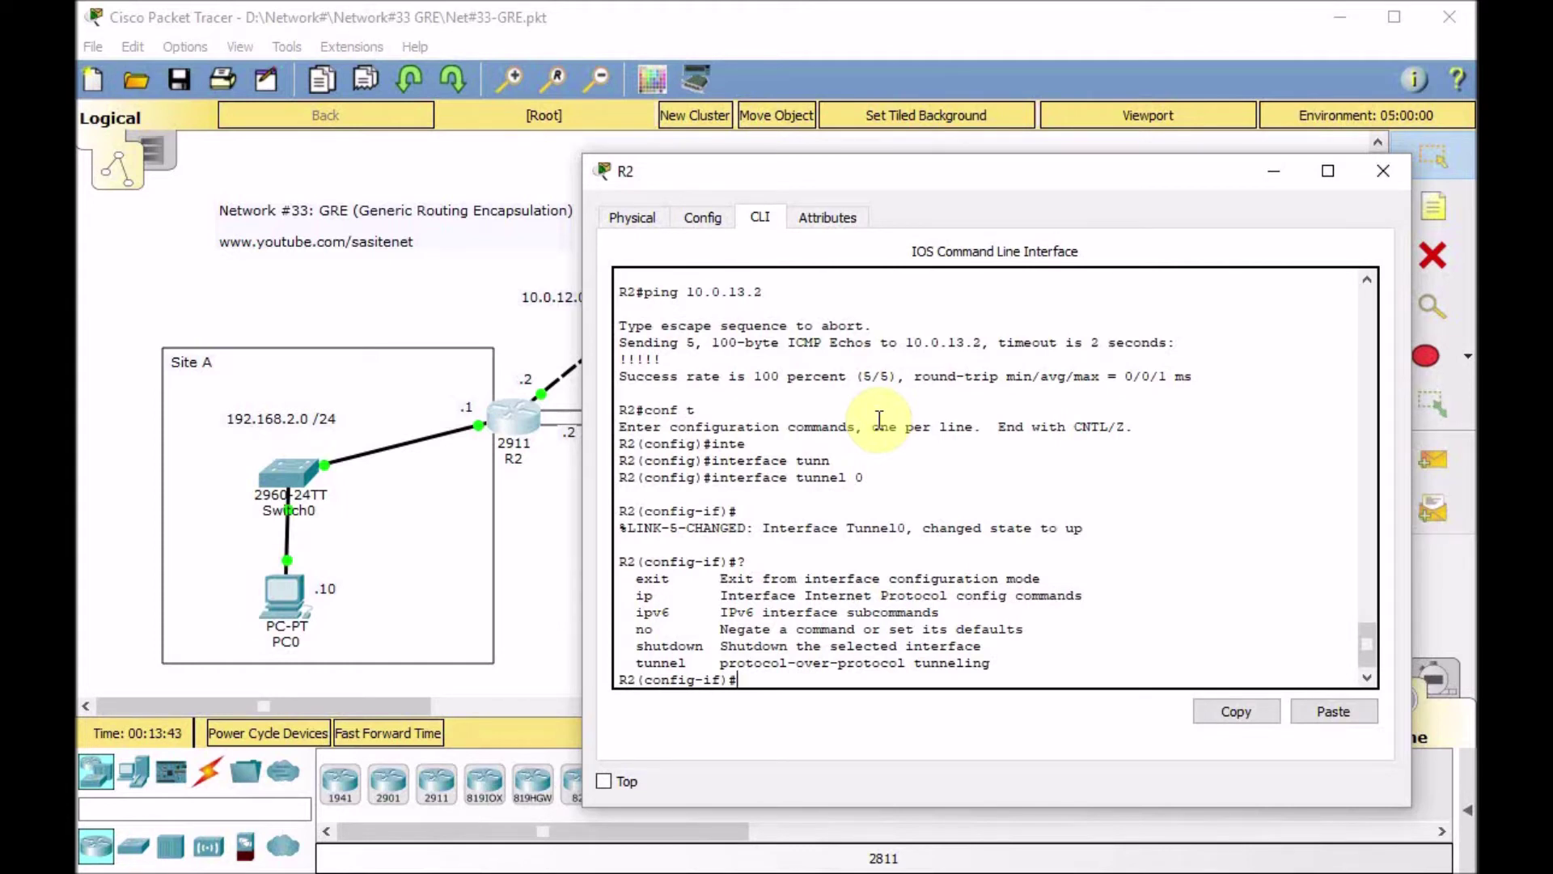
pyautogui.write('ip add')
pyautogui.press('Tab')
pyautogui.write('172.')
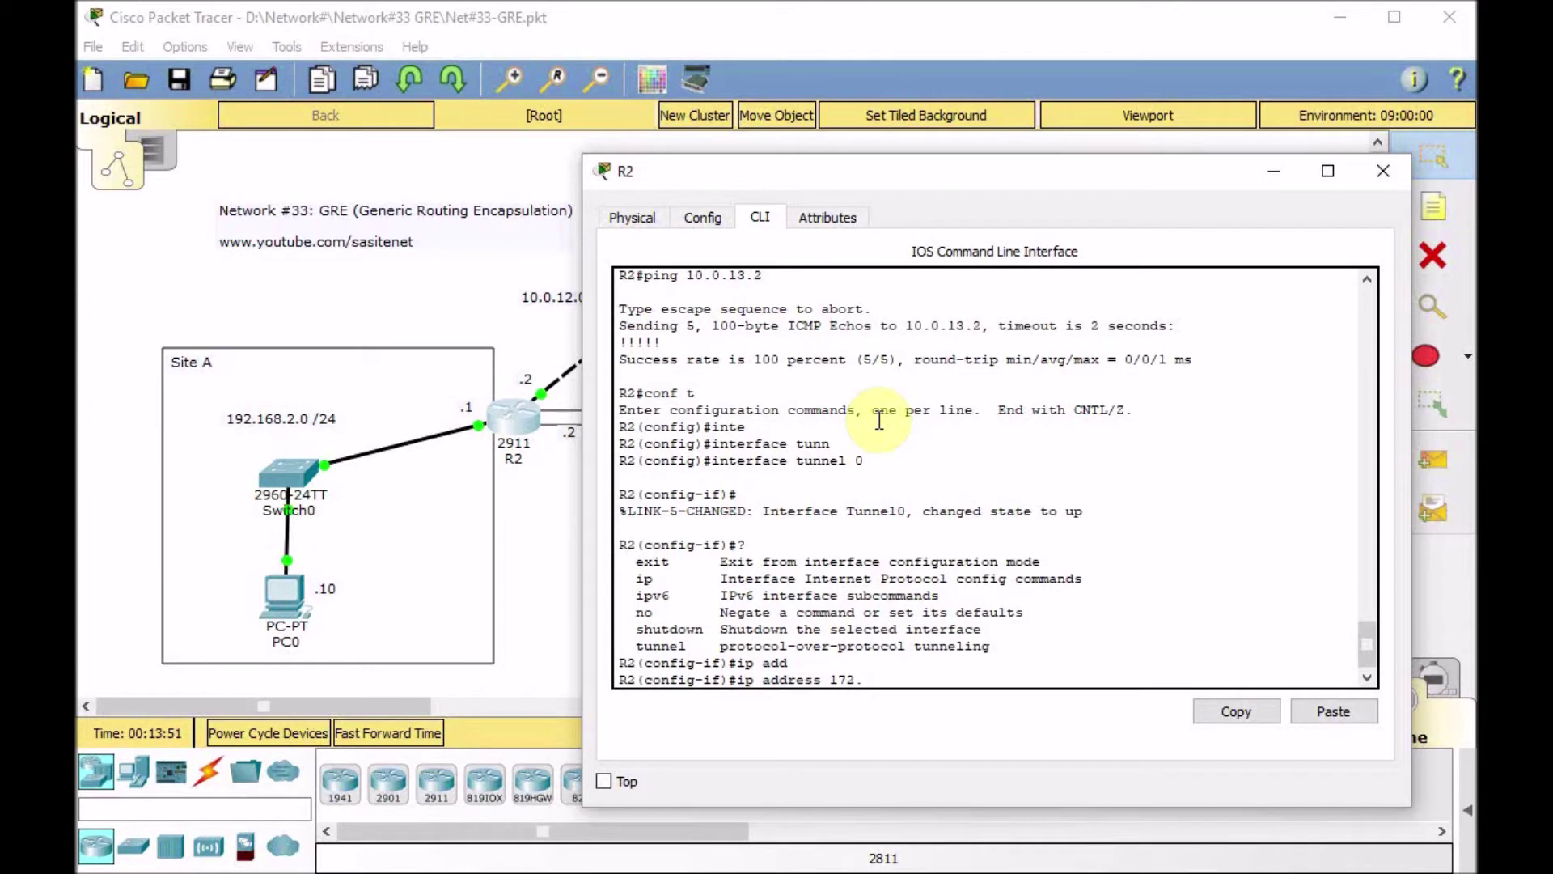
pyautogui.write('6.0.2 255.255.255.0')
pyautogui.press('Return')
pyautogui.click(565, 531)
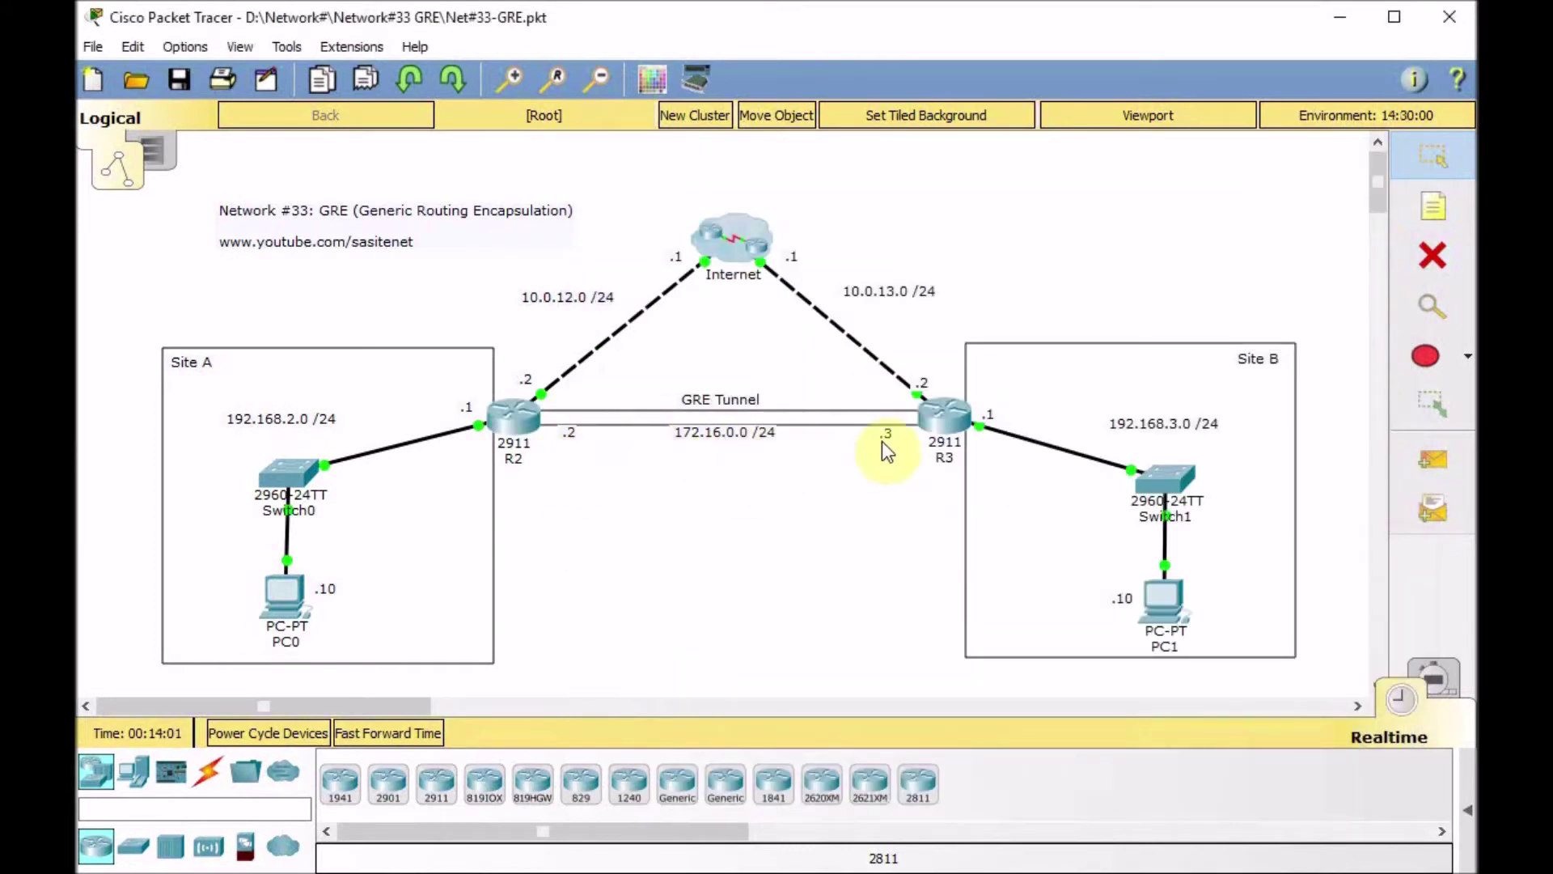
# On R2's tunnel interface, list the source options and set the tunnel source to gig0/0
pyautogui.click(502, 420)
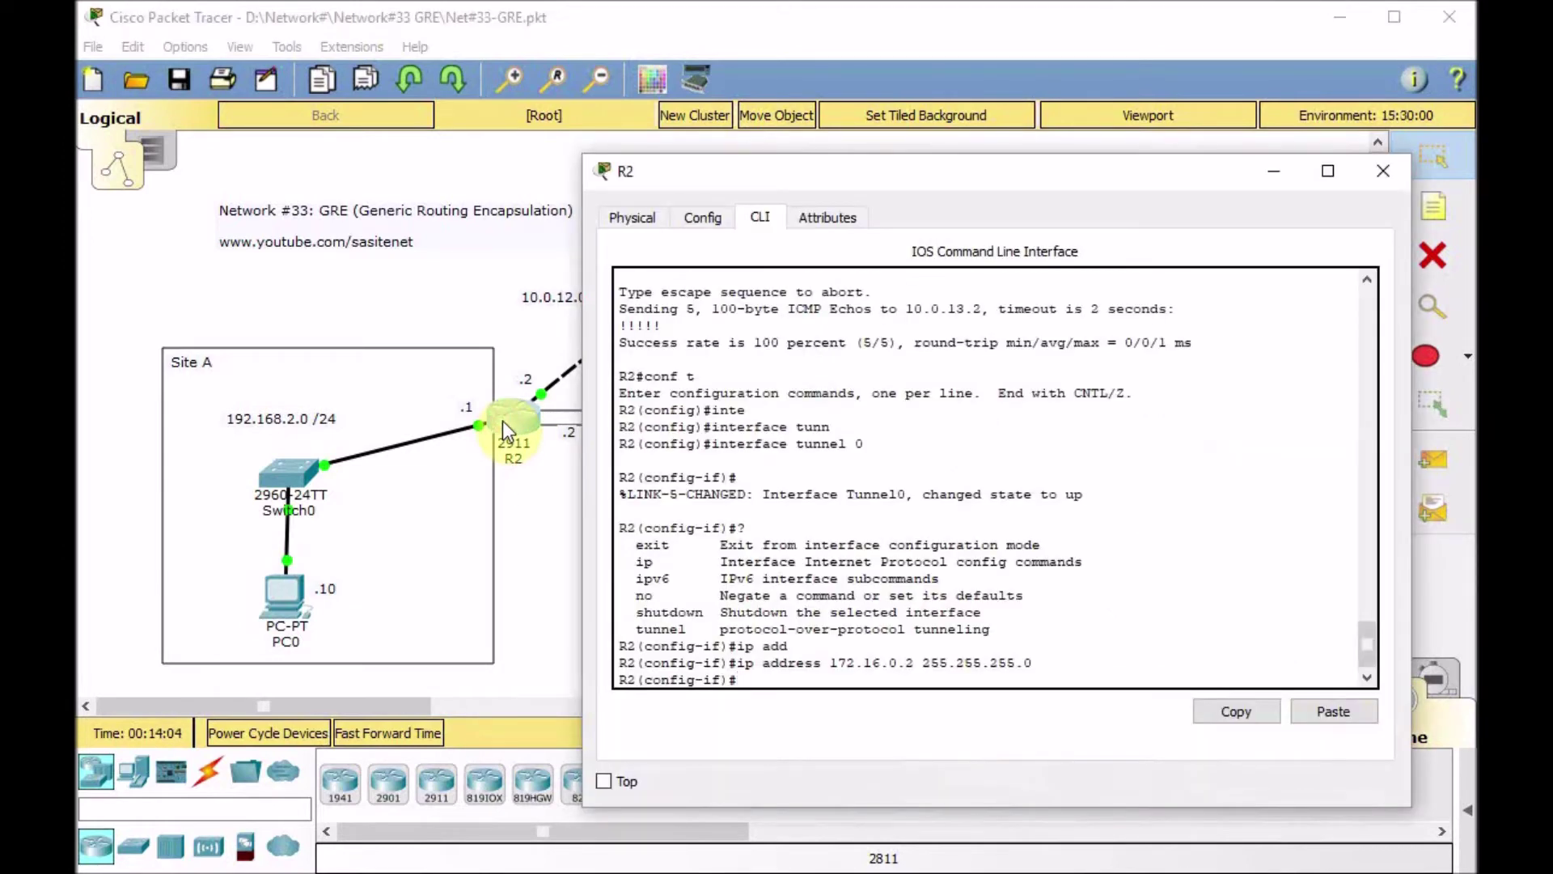
pyautogui.write('tunn')
pyautogui.press('Tab')
pyautogui.write('sou')
pyautogui.press('Tab')
pyautogui.write('?')
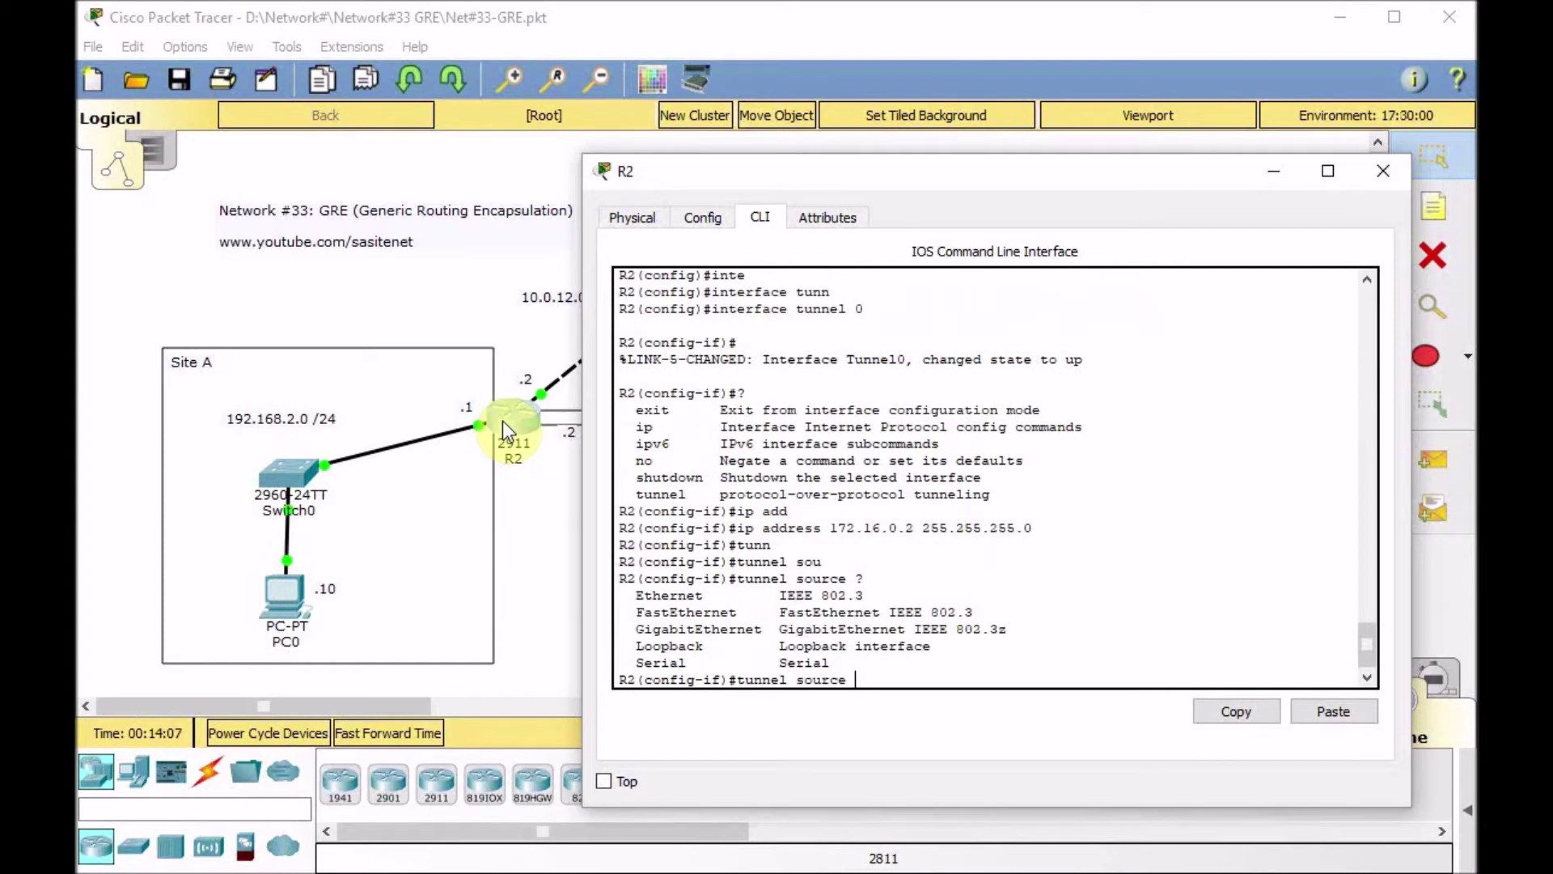
pyautogui.write('gig0/0')
pyautogui.press('Return')
pyautogui.click(568, 502)
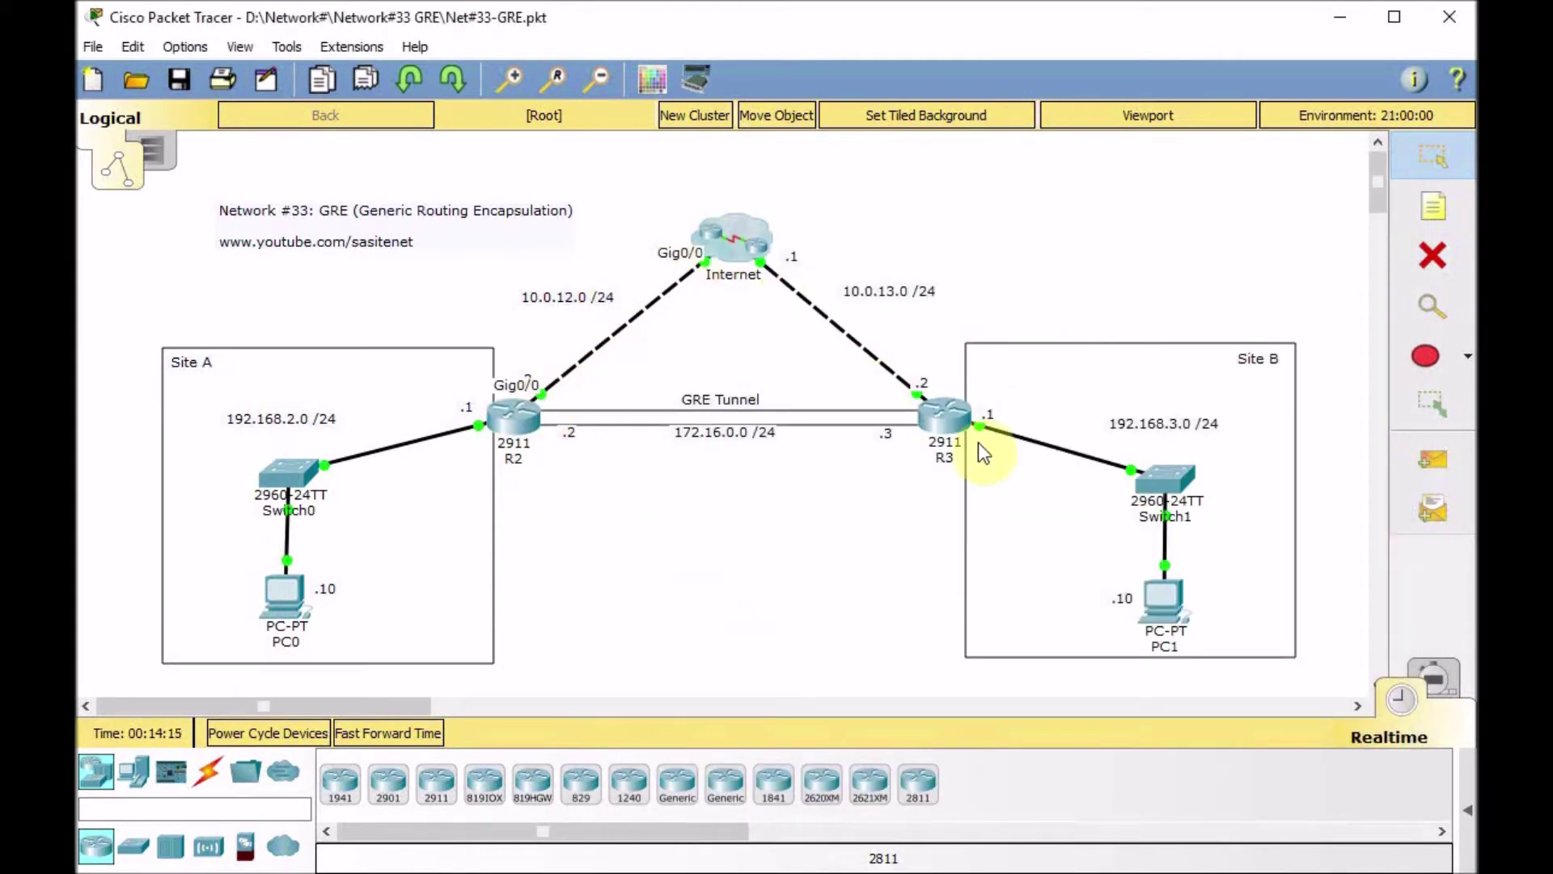
# Set the tunnel destination on R2's tunnel 0 to R3's outside address 10.0.13.2
pyautogui.click(516, 424)
pyautogui.write('tunn')
pyautogui.press('Tab')
pyautogui.write('de')
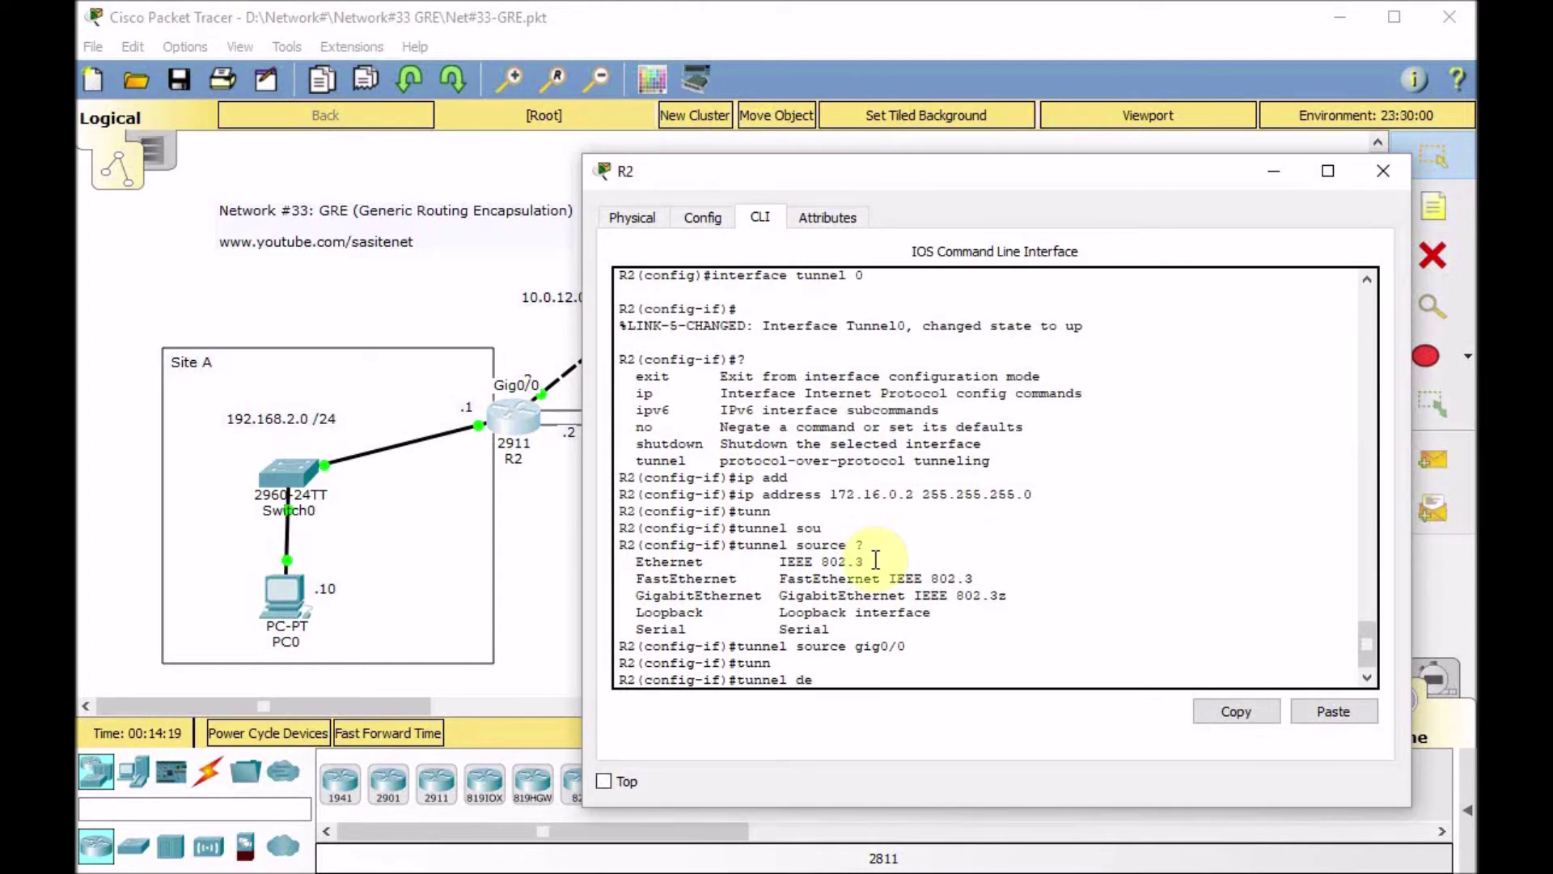
pyautogui.write('s')
pyautogui.press('Tab')
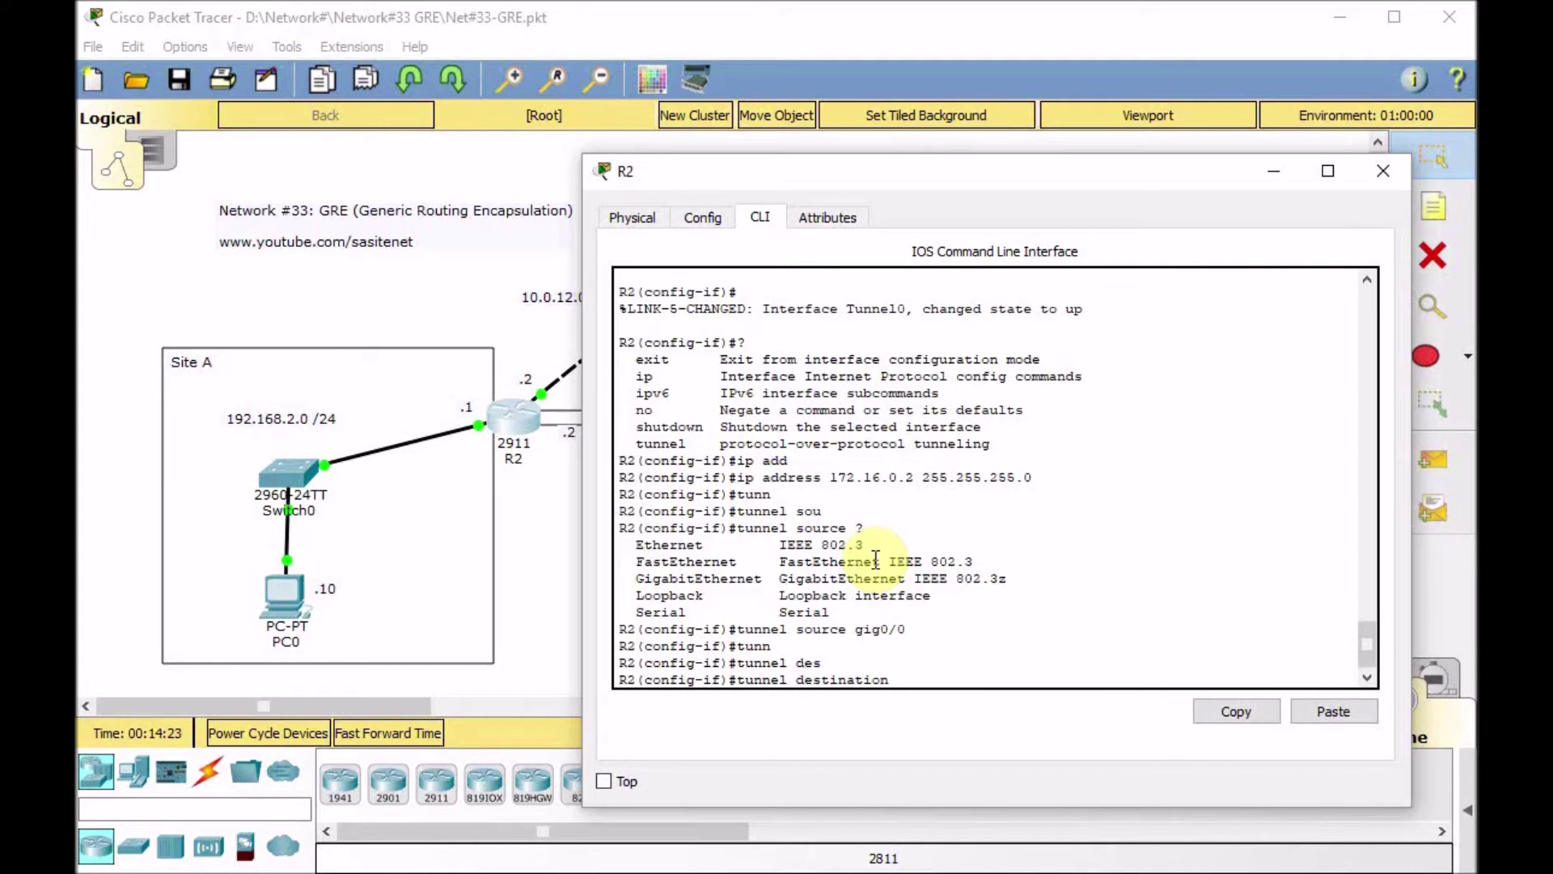
pyautogui.write('10.0.13.2')
pyautogui.press('Return')
pyautogui.press('Return')
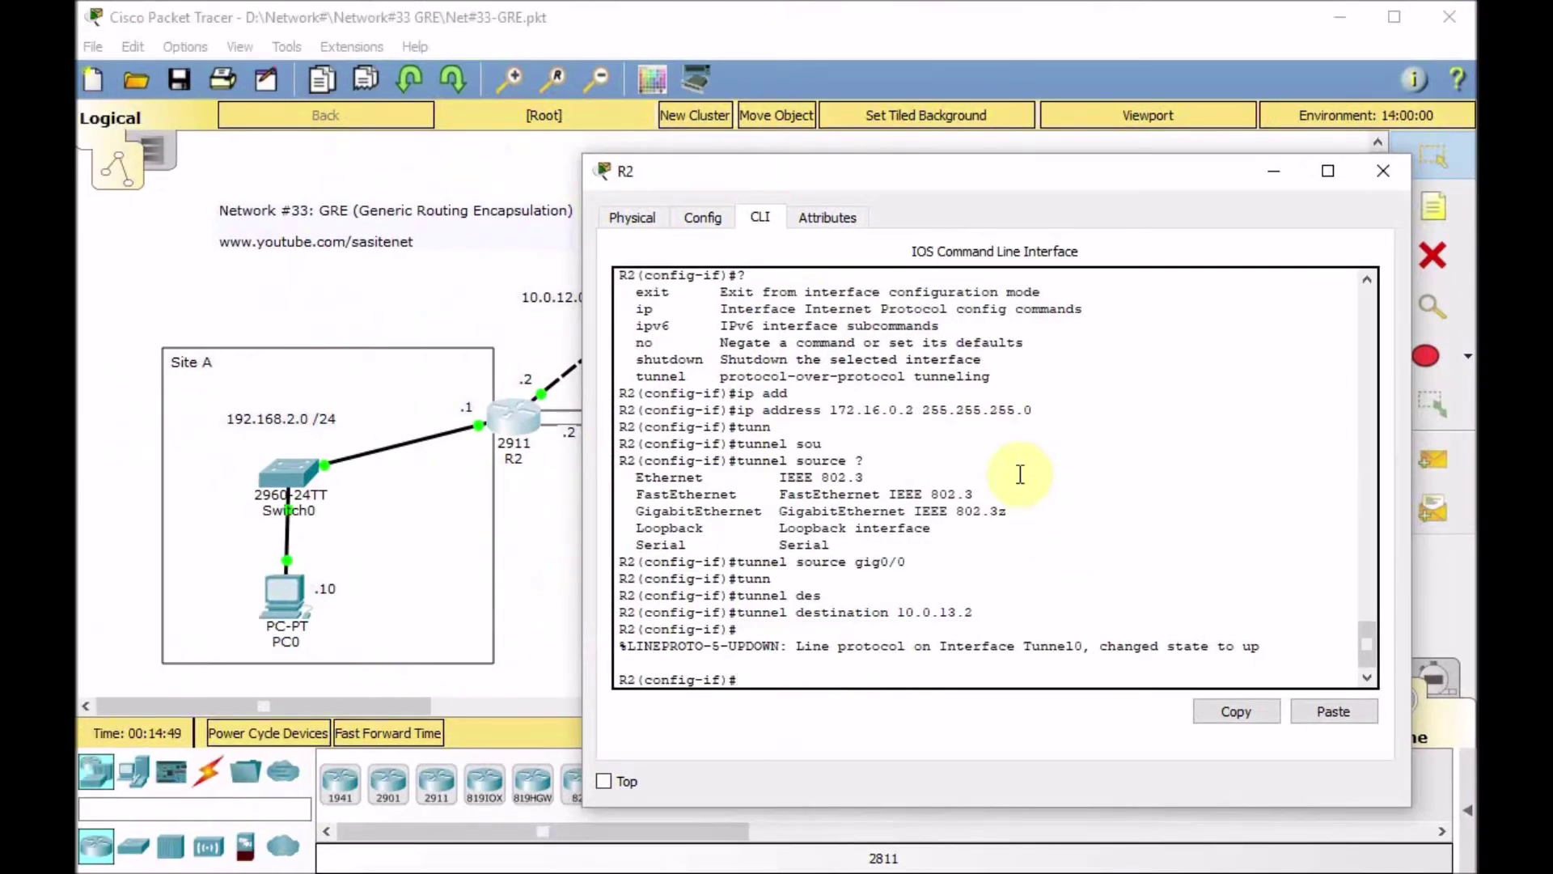
# Return R2 to privileged mode and display the brief IP interface summary to check the tunnel interface
pyautogui.hotkey('ctrl', 'z')
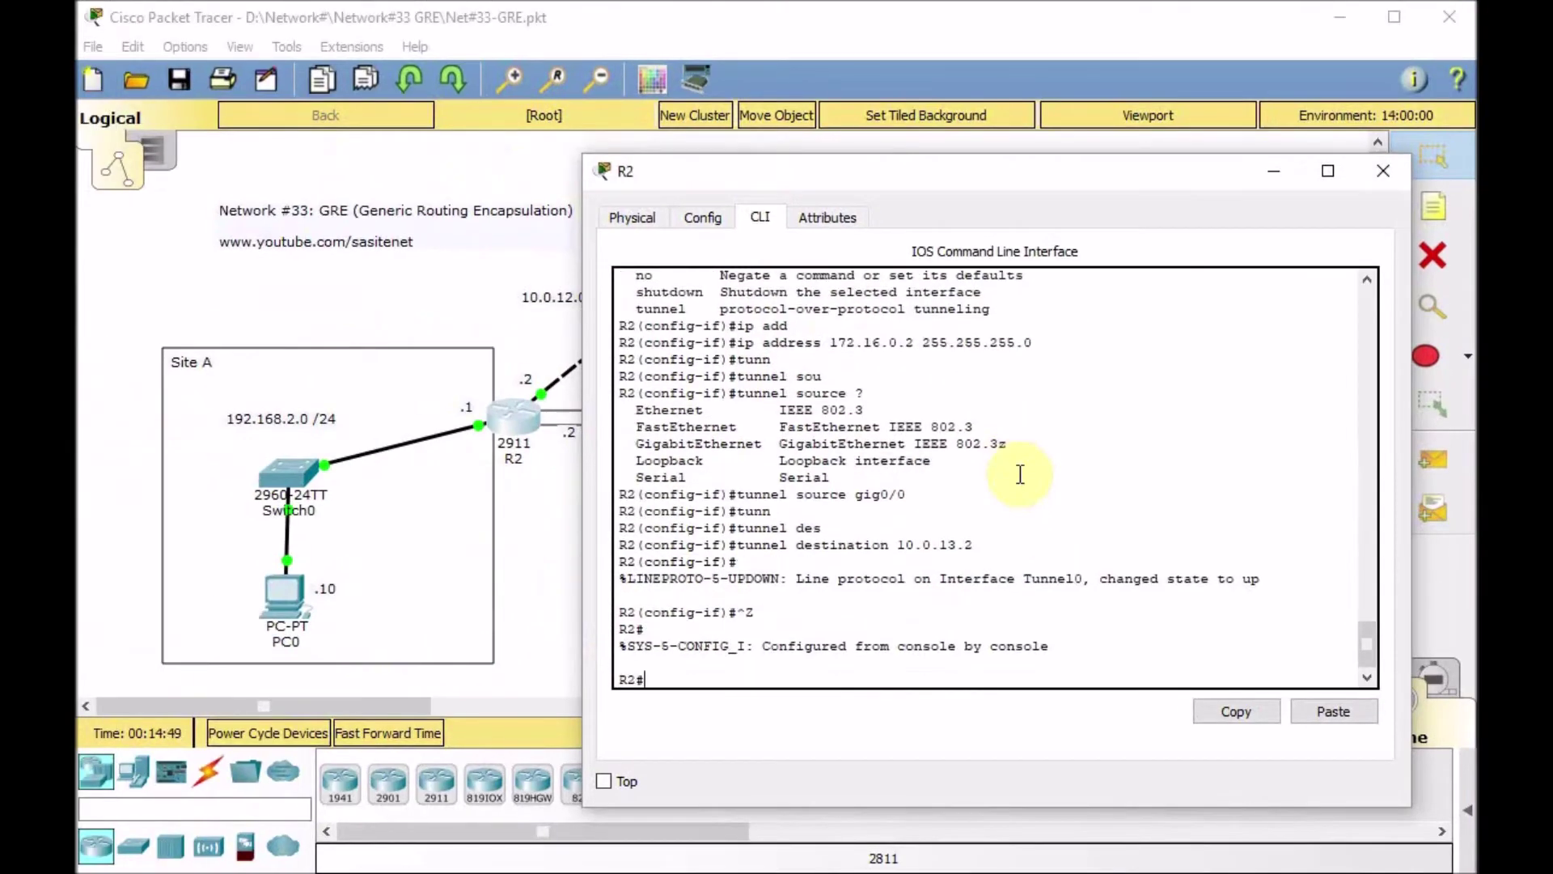
pyautogui.press('Return')
pyautogui.write('sh ip int brie')
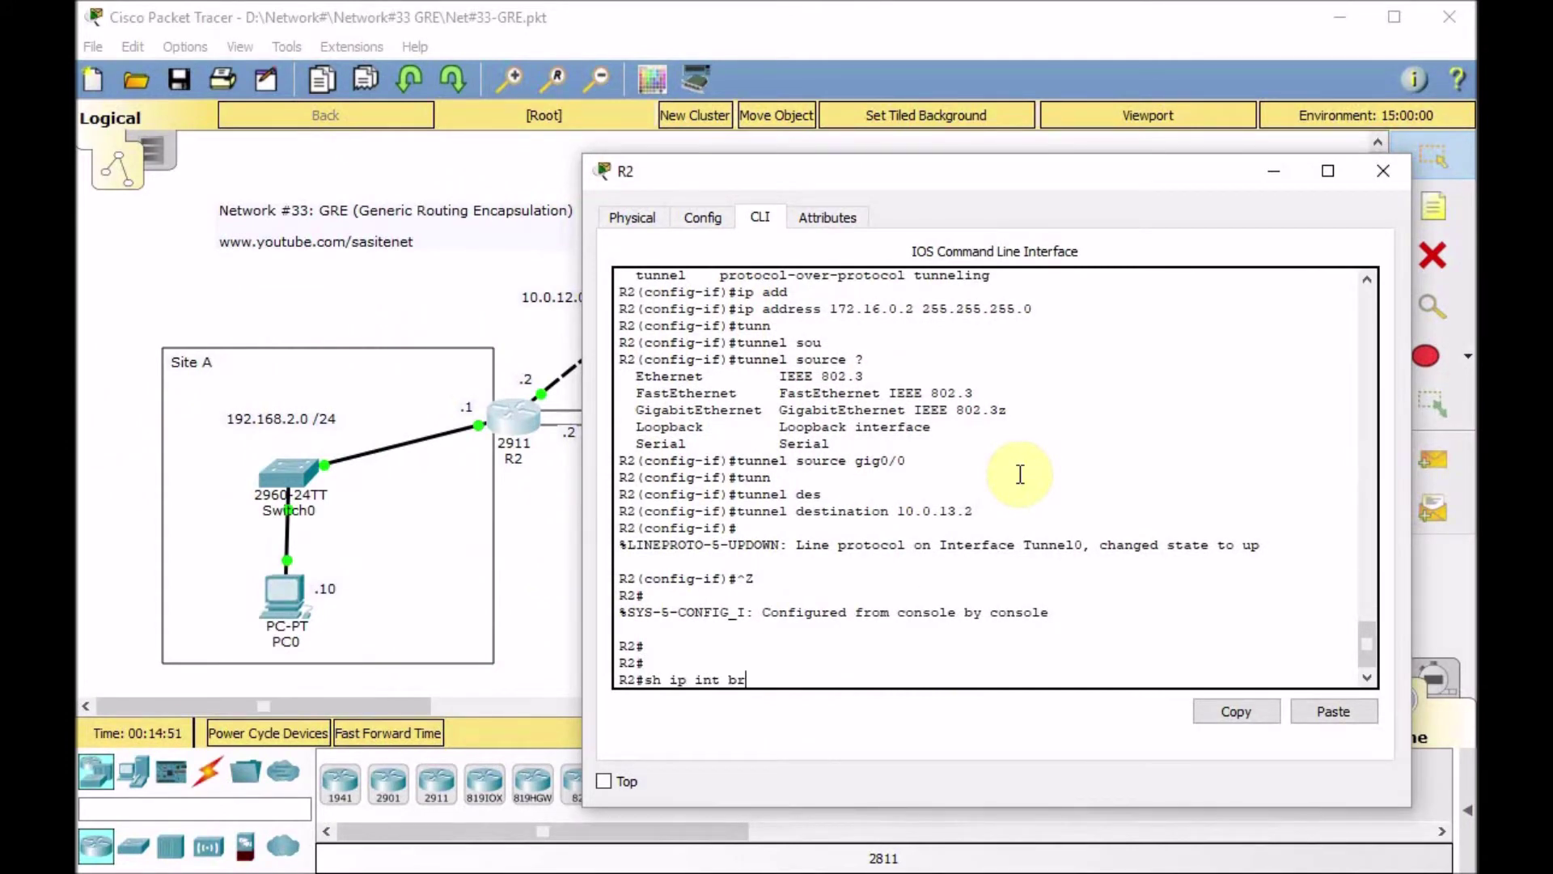
pyautogui.press('Return')
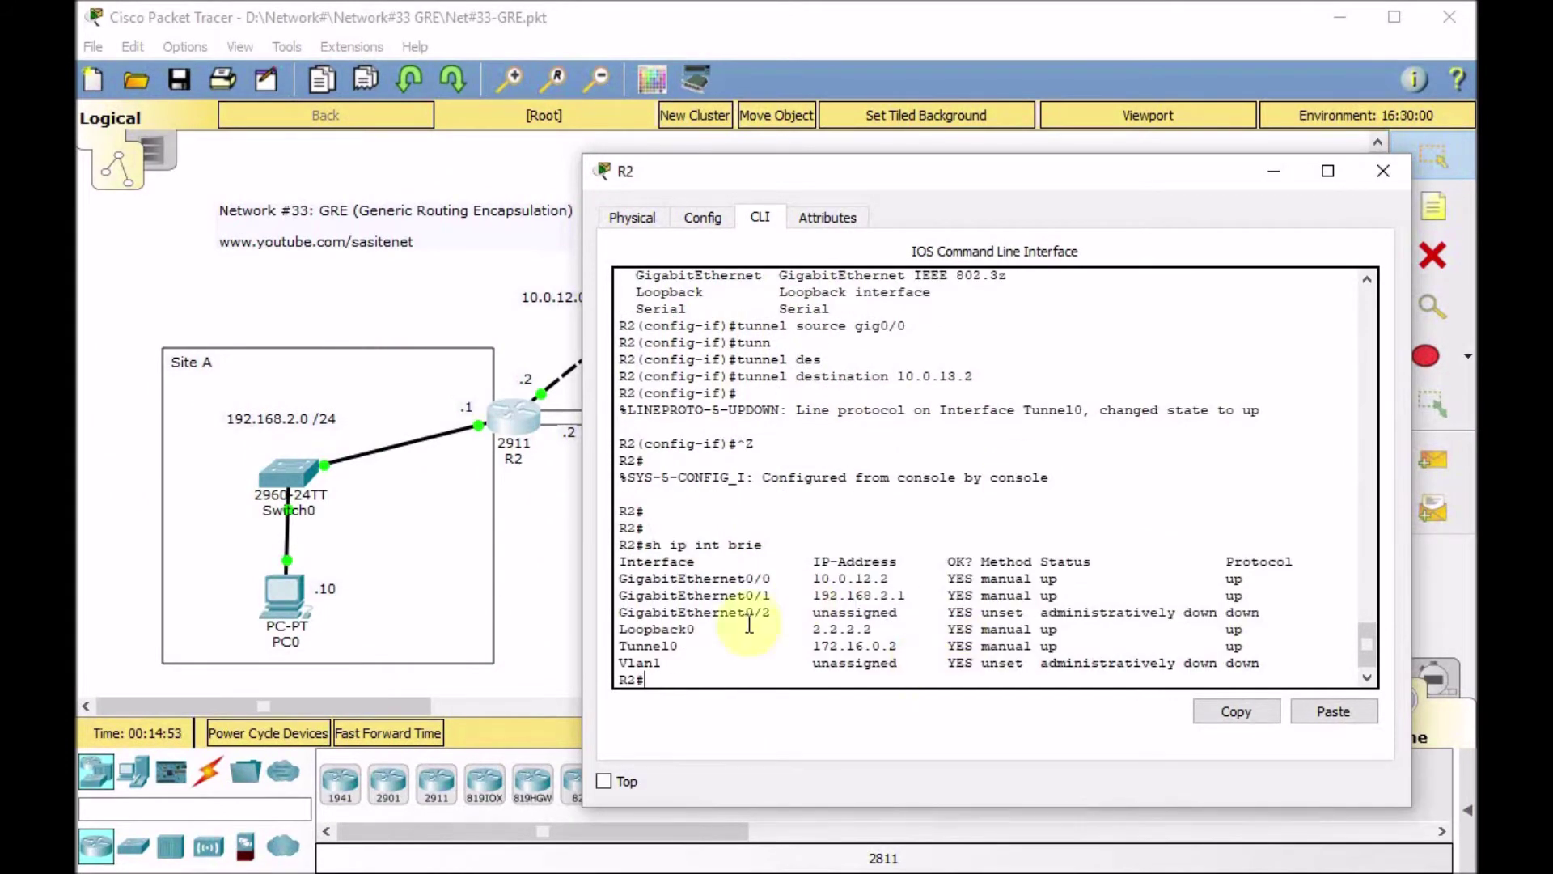
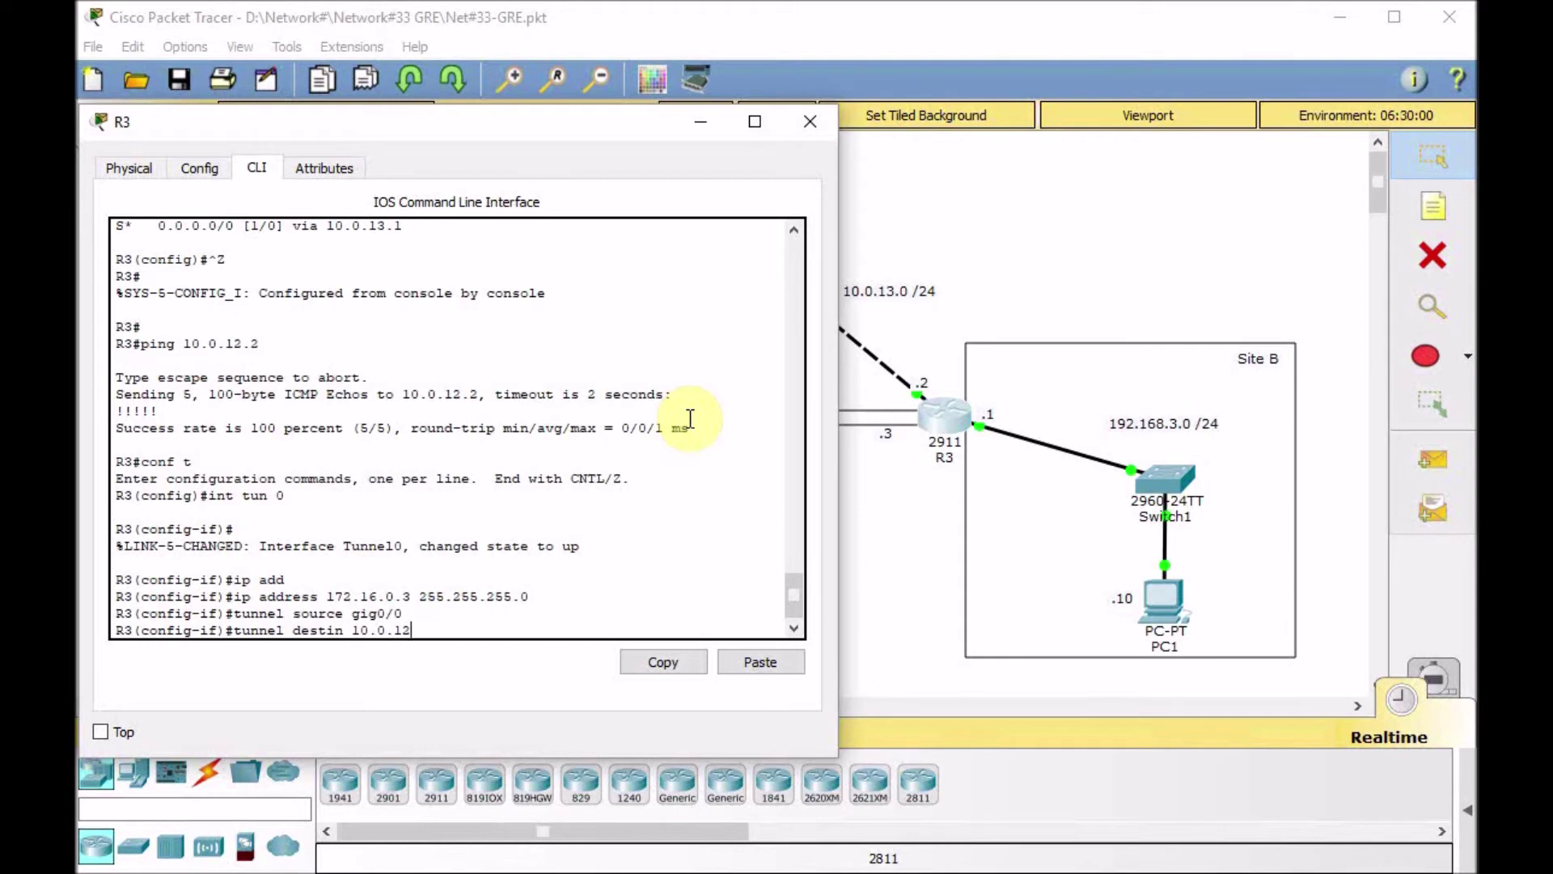
# Set the tunnel destination on R3's tunnel 0 to R2's outside address 10.0.12.2
pyautogui.press('Return')
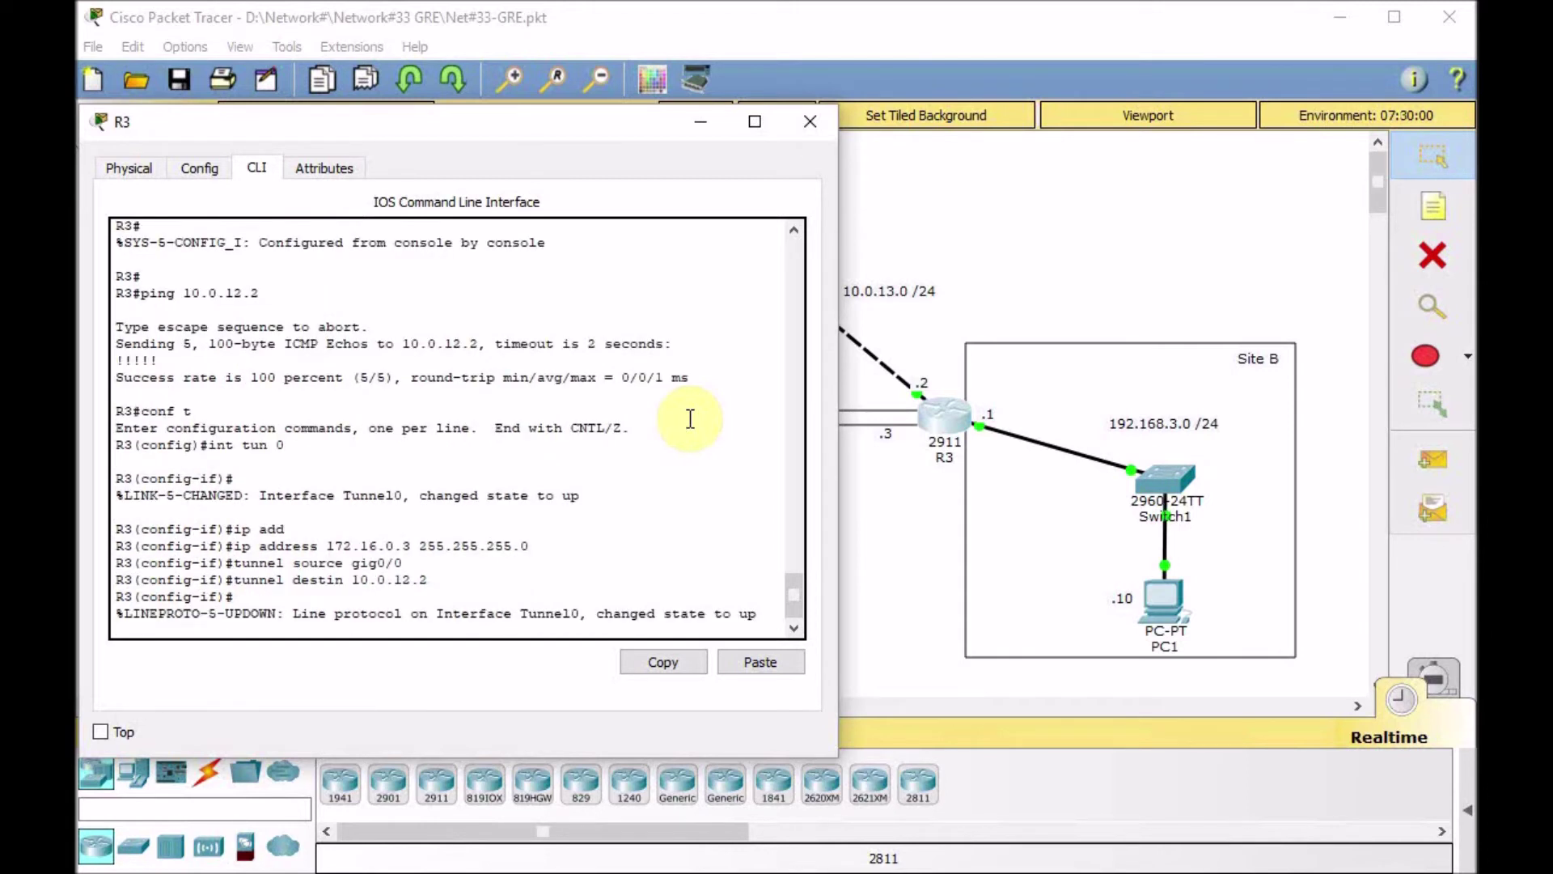
pyautogui.press('Return')
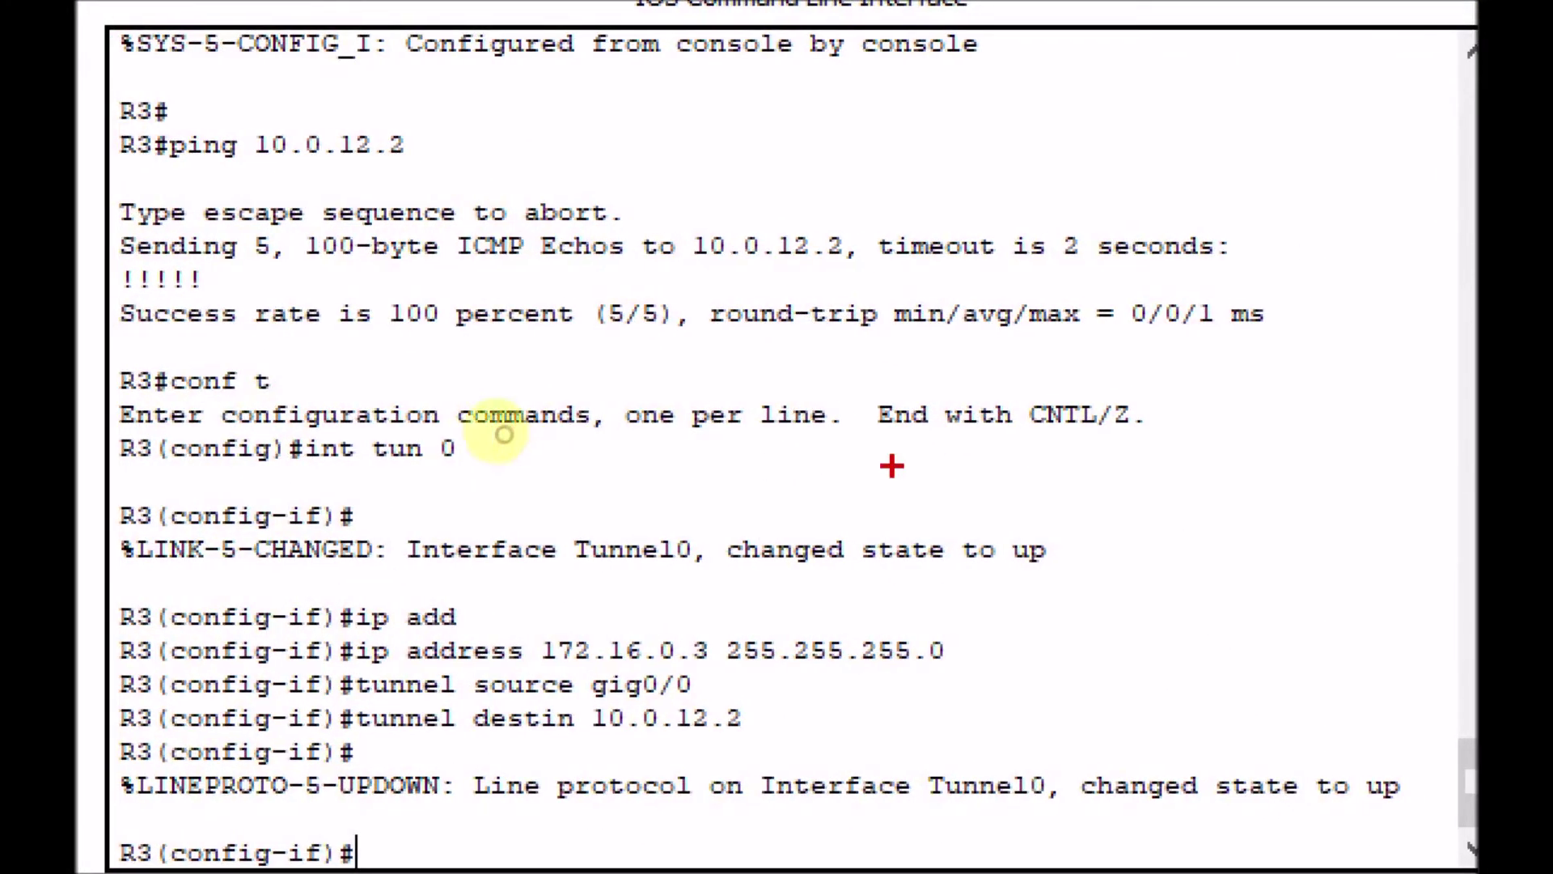
pyautogui.moveTo(309, 473)
pyautogui.mouseDown()
pyautogui.moveTo(436, 482)
pyautogui.moveTo(470, 456)
pyautogui.moveTo(461, 428)
pyautogui.moveTo(330, 426)
pyautogui.moveTo(312, 477)
pyautogui.mouseUp()
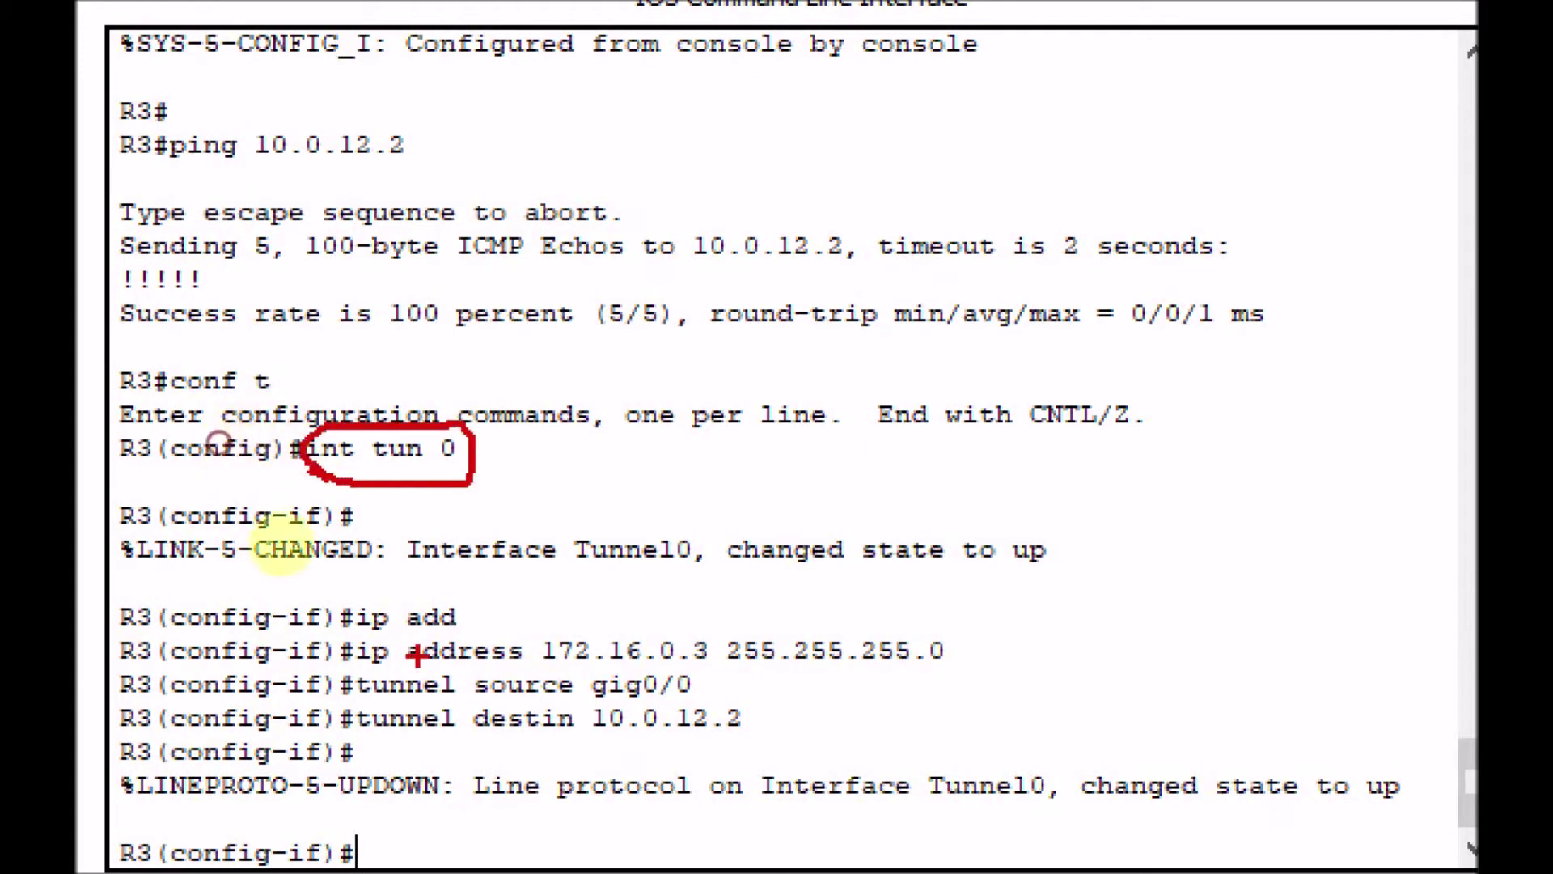
pyautogui.moveTo(359, 617); pyautogui.dragTo(345, 656)
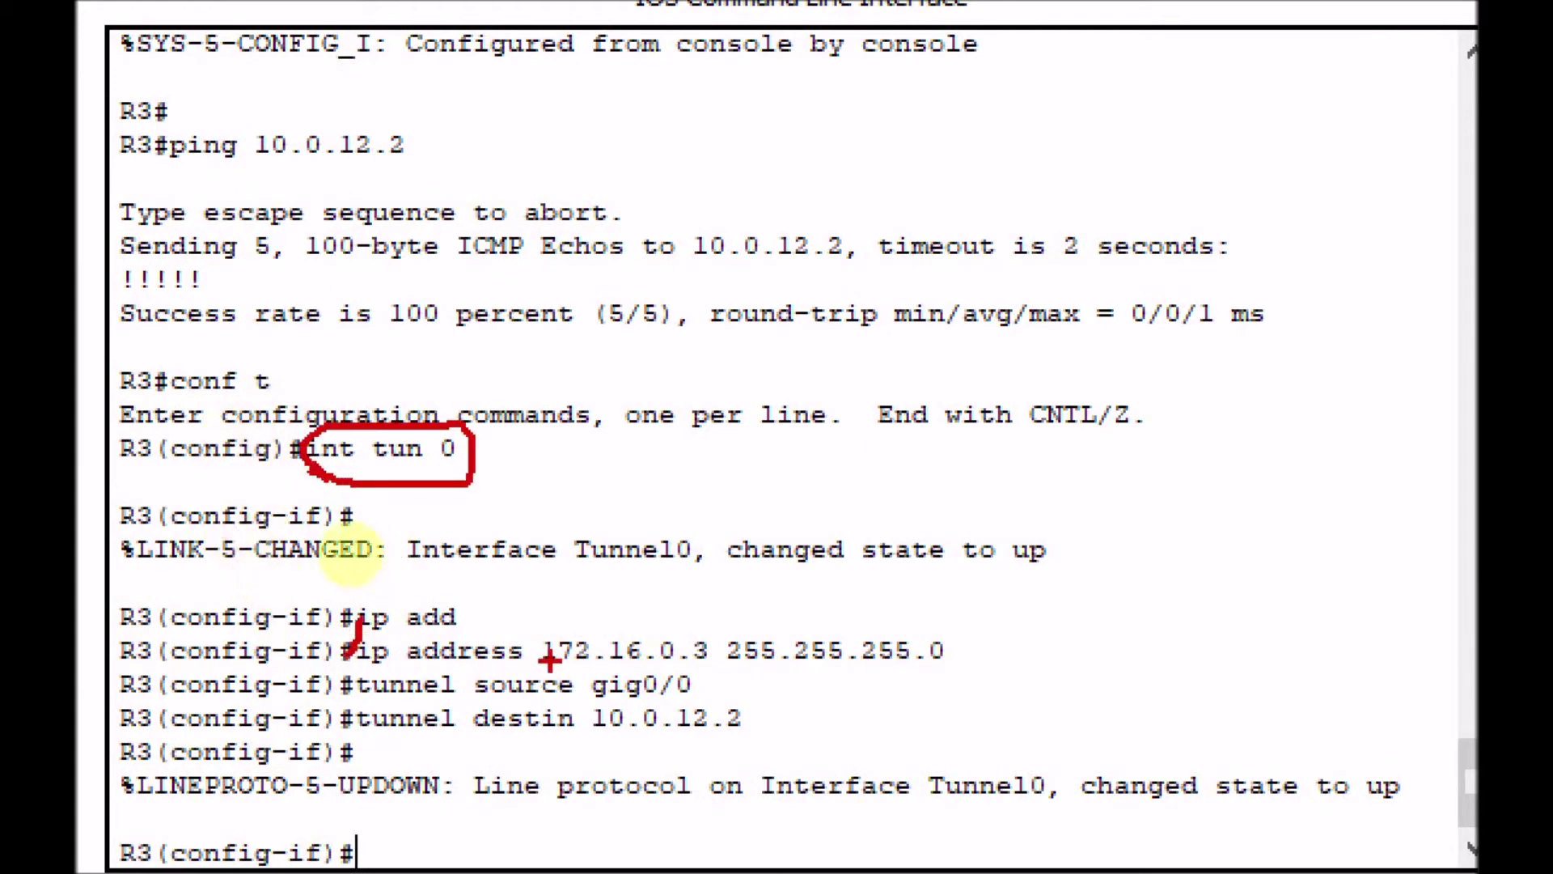
pyautogui.moveTo(547, 679); pyautogui.dragTo(716, 664)
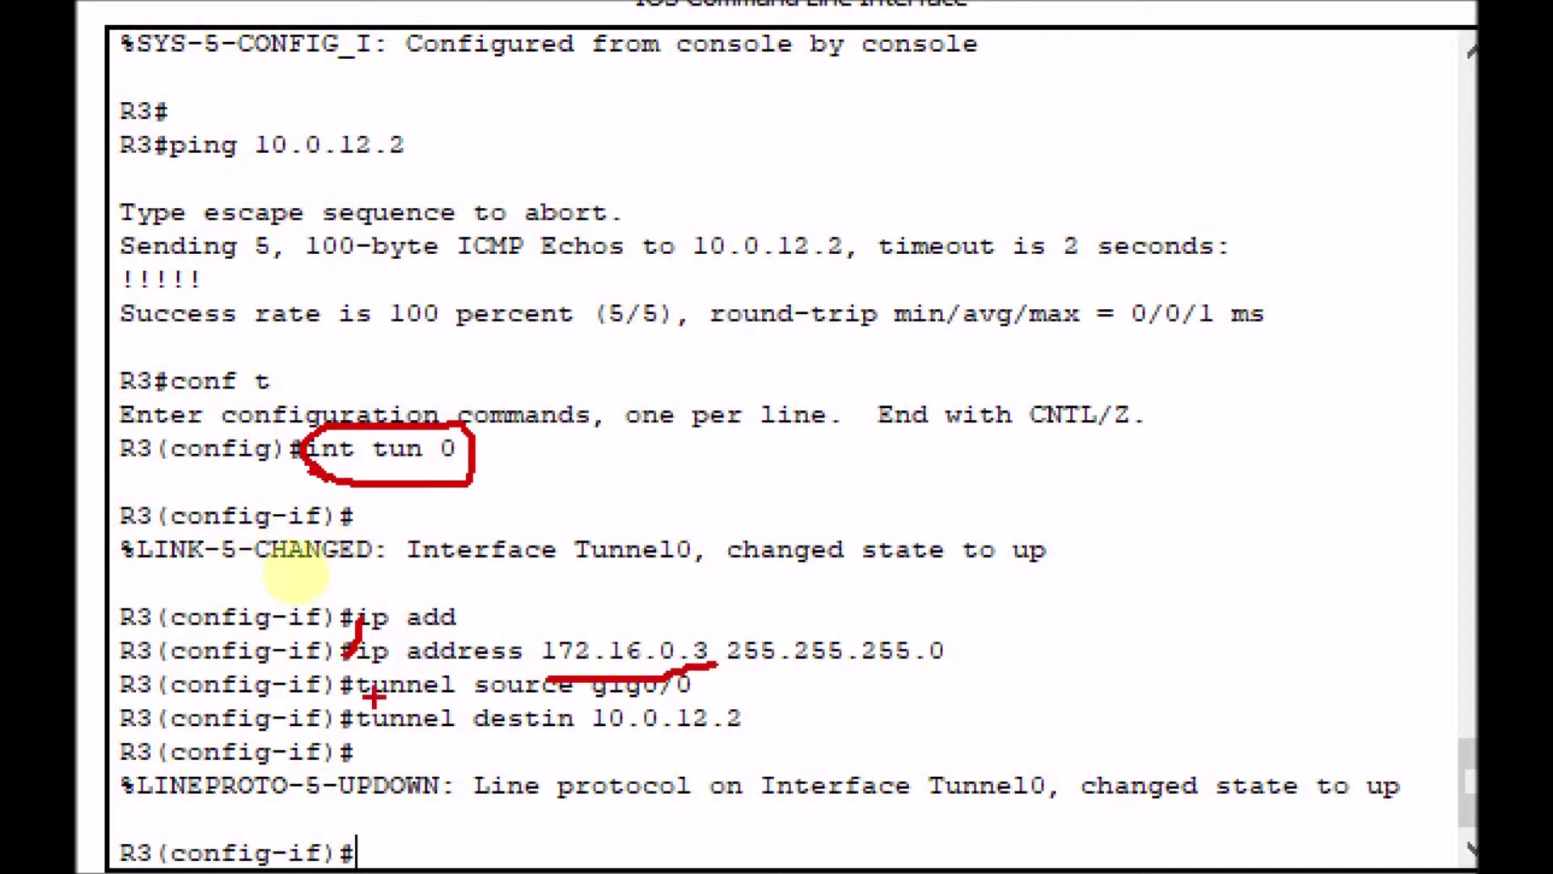
pyautogui.moveTo(475, 701); pyautogui.dragTo(738, 702)
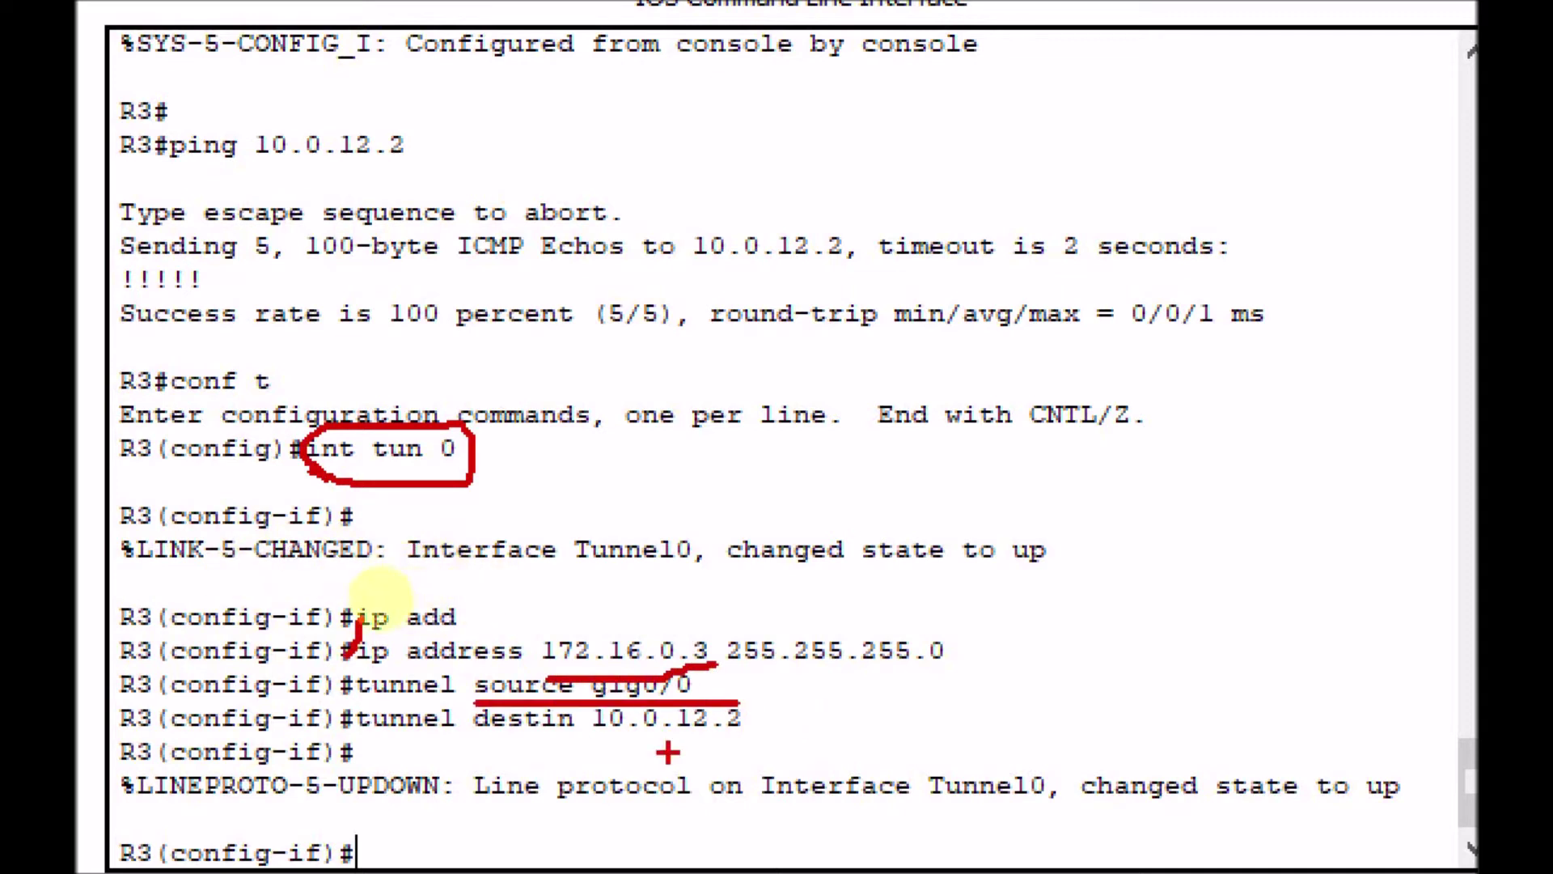
pyautogui.moveTo(467, 742); pyautogui.dragTo(752, 736)
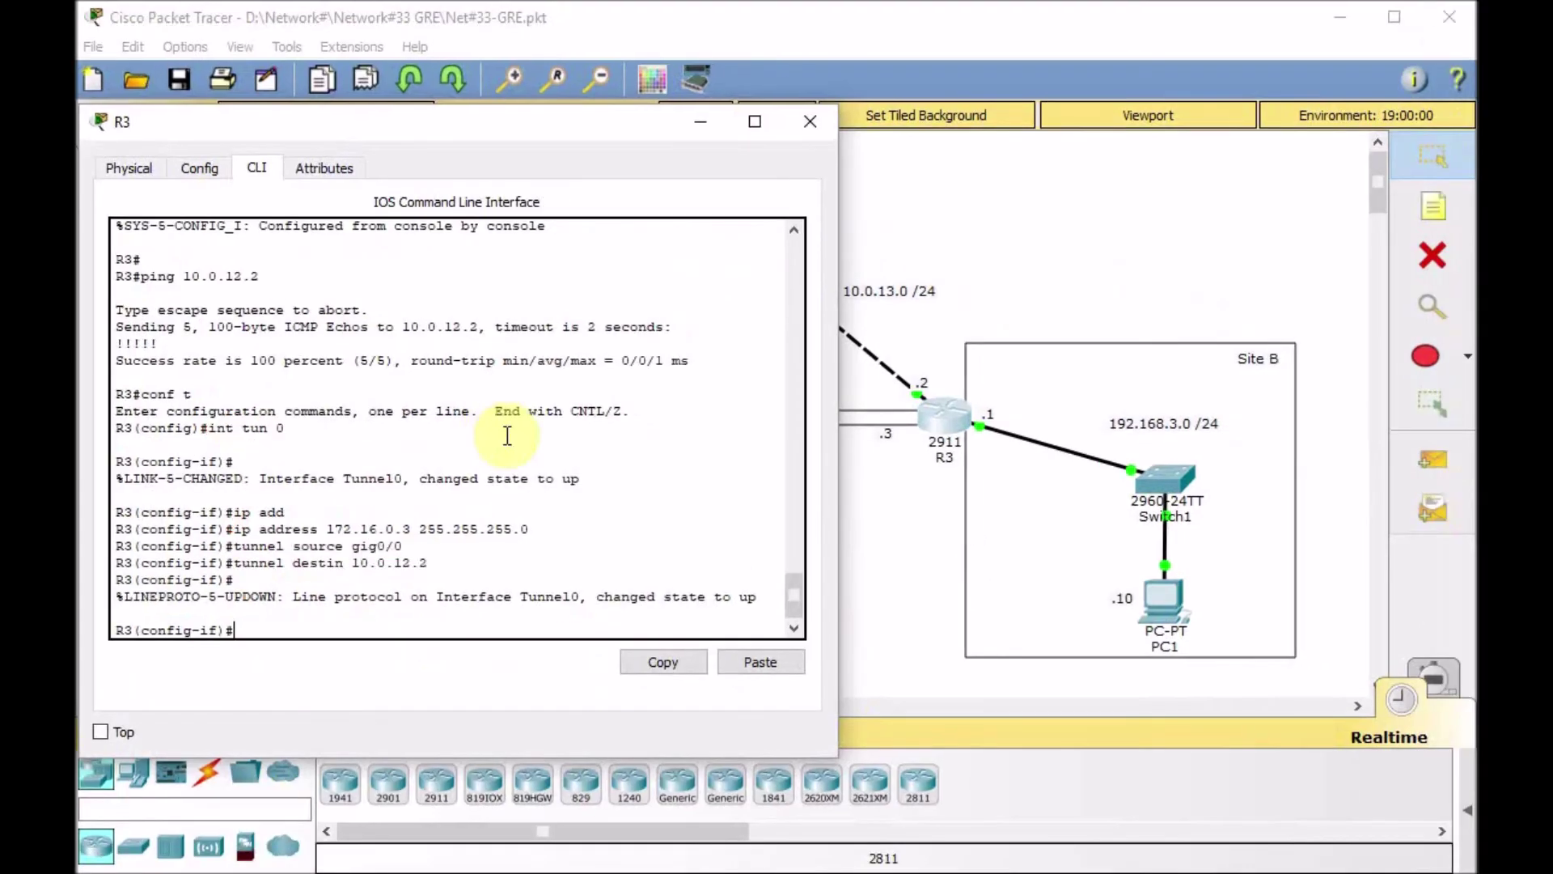
# Return R3 to privileged mode and display the brief IP interface summary to check its tunnel interface
pyautogui.hotkey('ctrl', 'z')
pyautogui.press('Return')
pyautogui.press('Return')
pyautogui.press('Return')
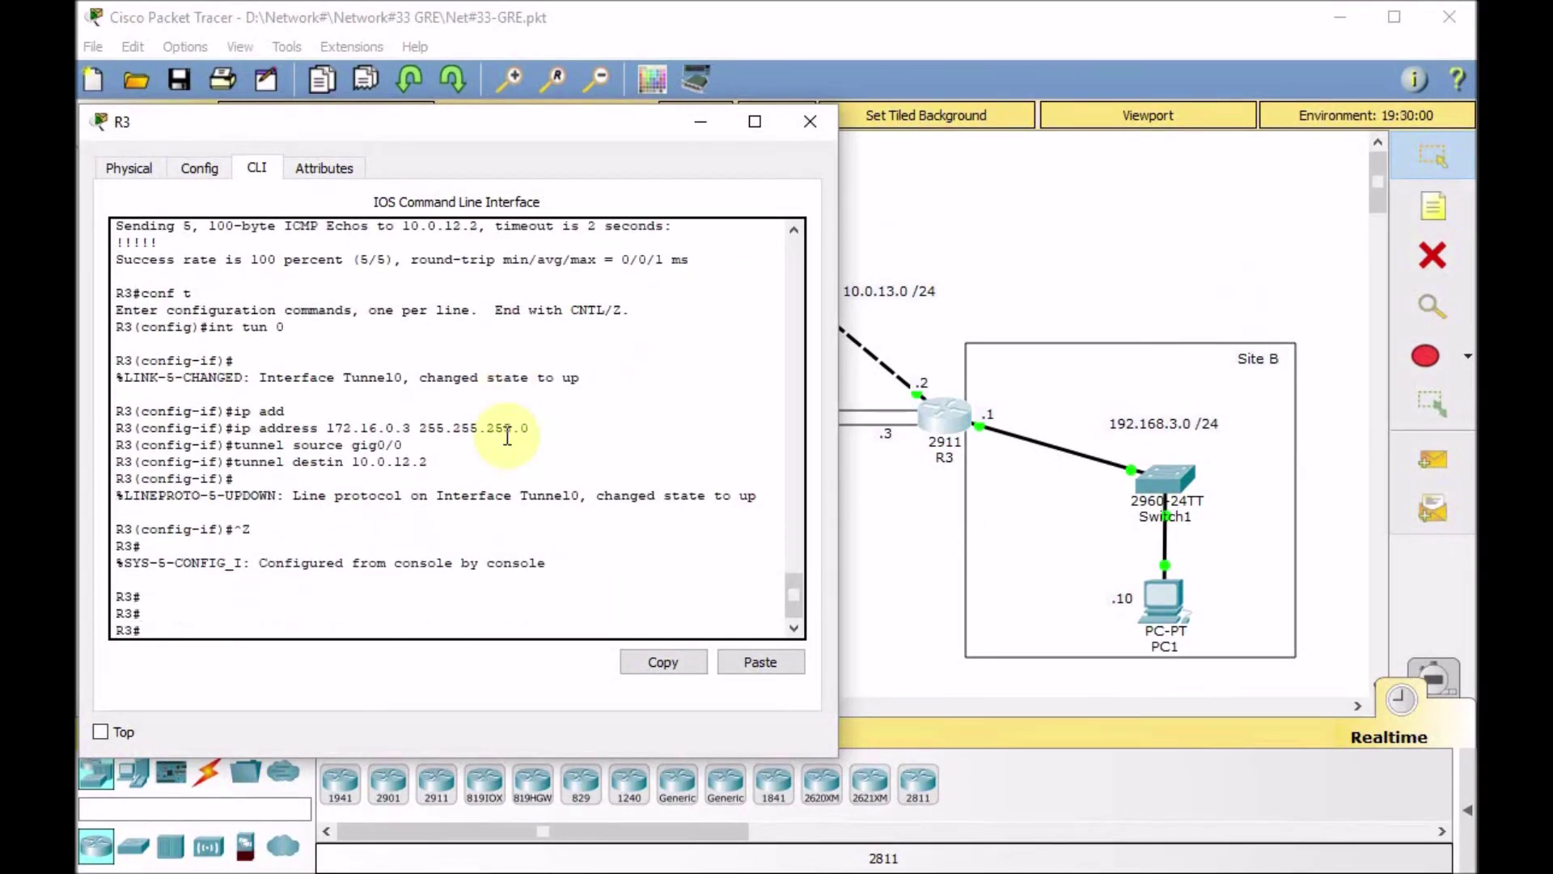
pyautogui.write('sh ip int brie')
pyautogui.press('Return')
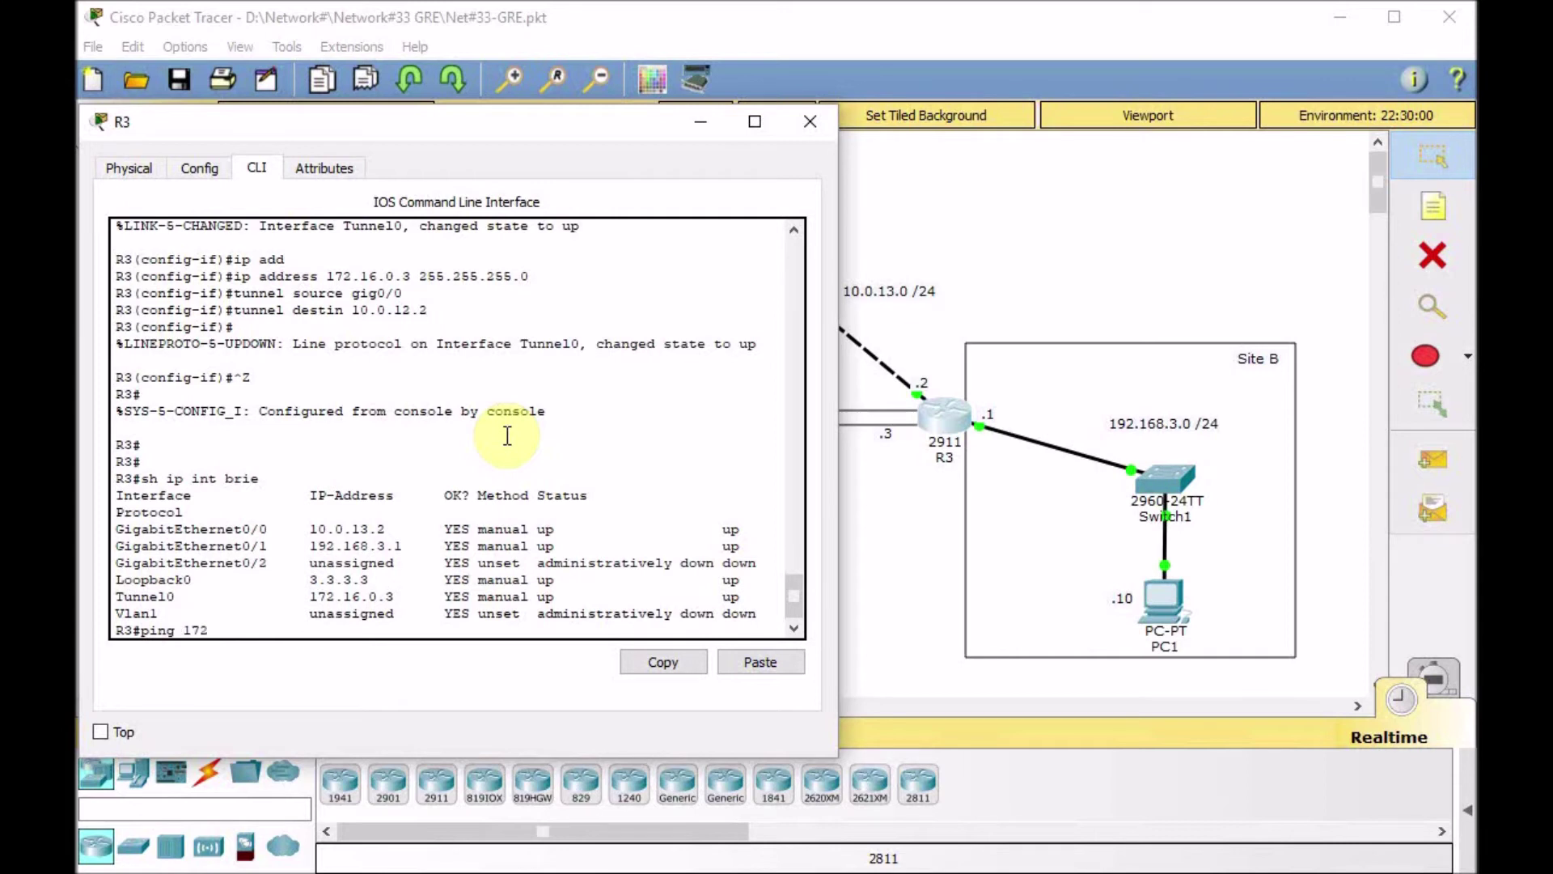
# Ping R2's tunnel address 172.16.0.2 from R3
pyautogui.write('ping 172.16.0.2')
pyautogui.press('Return')
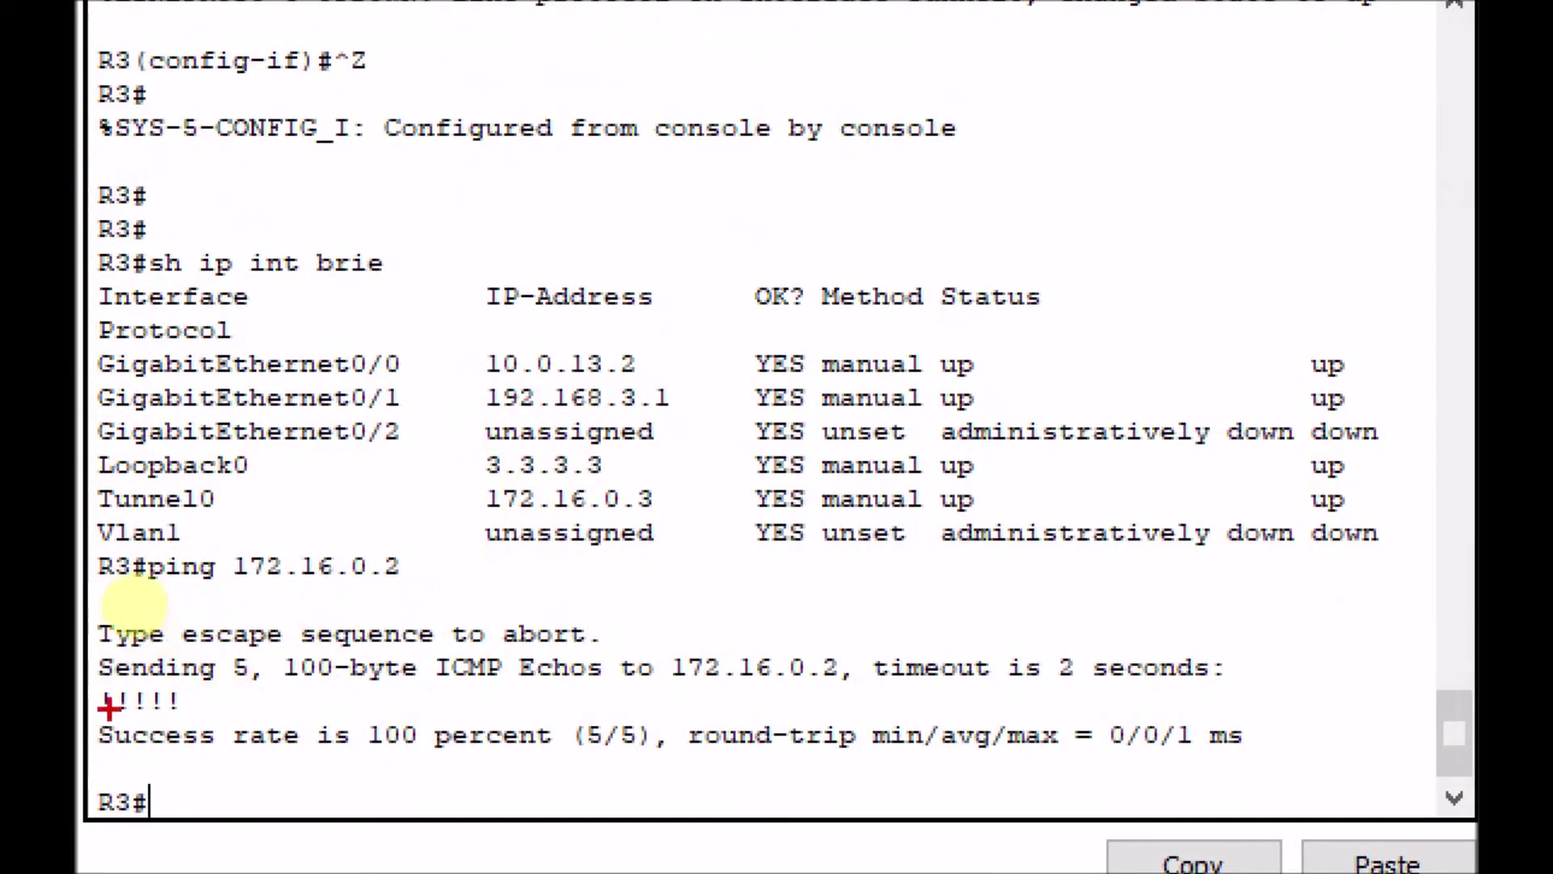
pyautogui.moveTo(101, 720); pyautogui.dragTo(208, 718)
pyautogui.moveTo(469, 531)
pyautogui.mouseDown()
pyautogui.moveTo(694, 529)
pyautogui.moveTo(687, 496)
pyautogui.moveTo(470, 477)
pyautogui.moveTo(475, 527)
pyautogui.mouseUp()
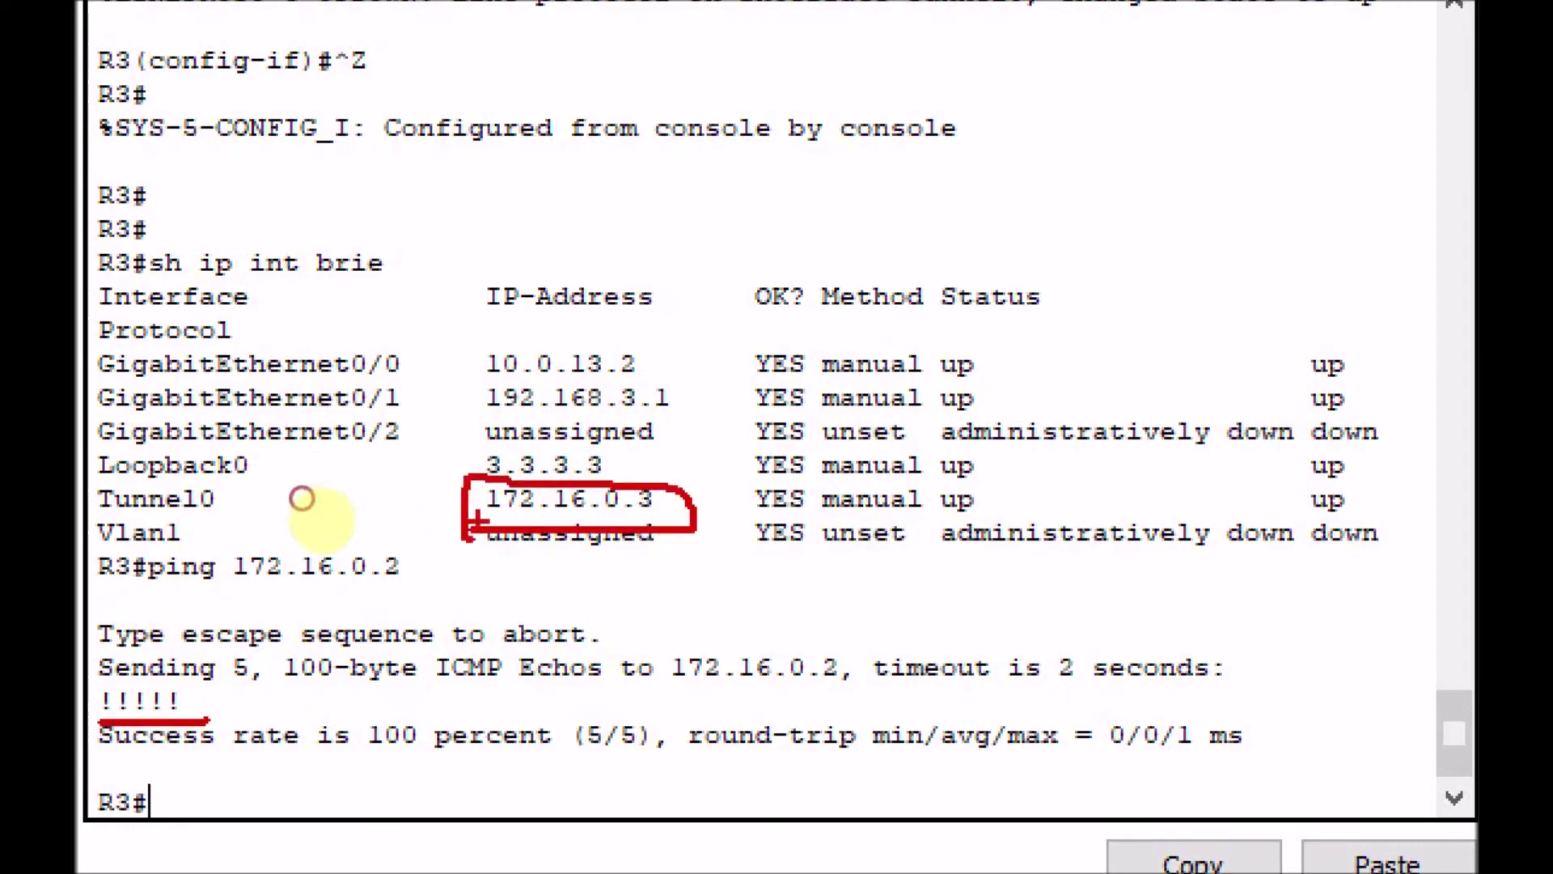
# Switch to R2's command line and display its complete IP routing table
pyautogui.click(976, 254)
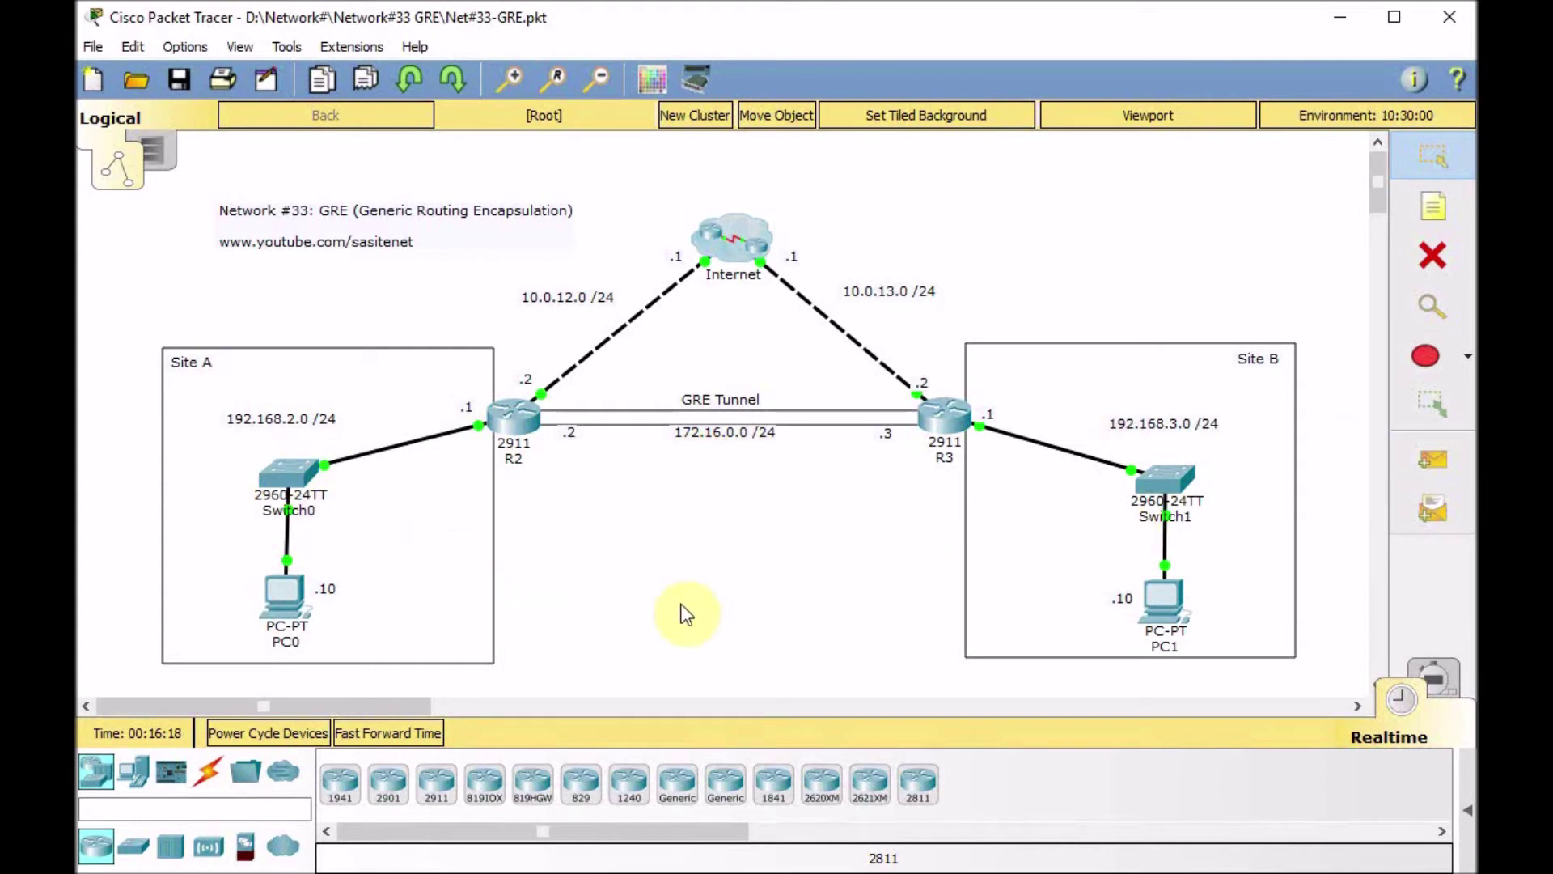
pyautogui.click(509, 415)
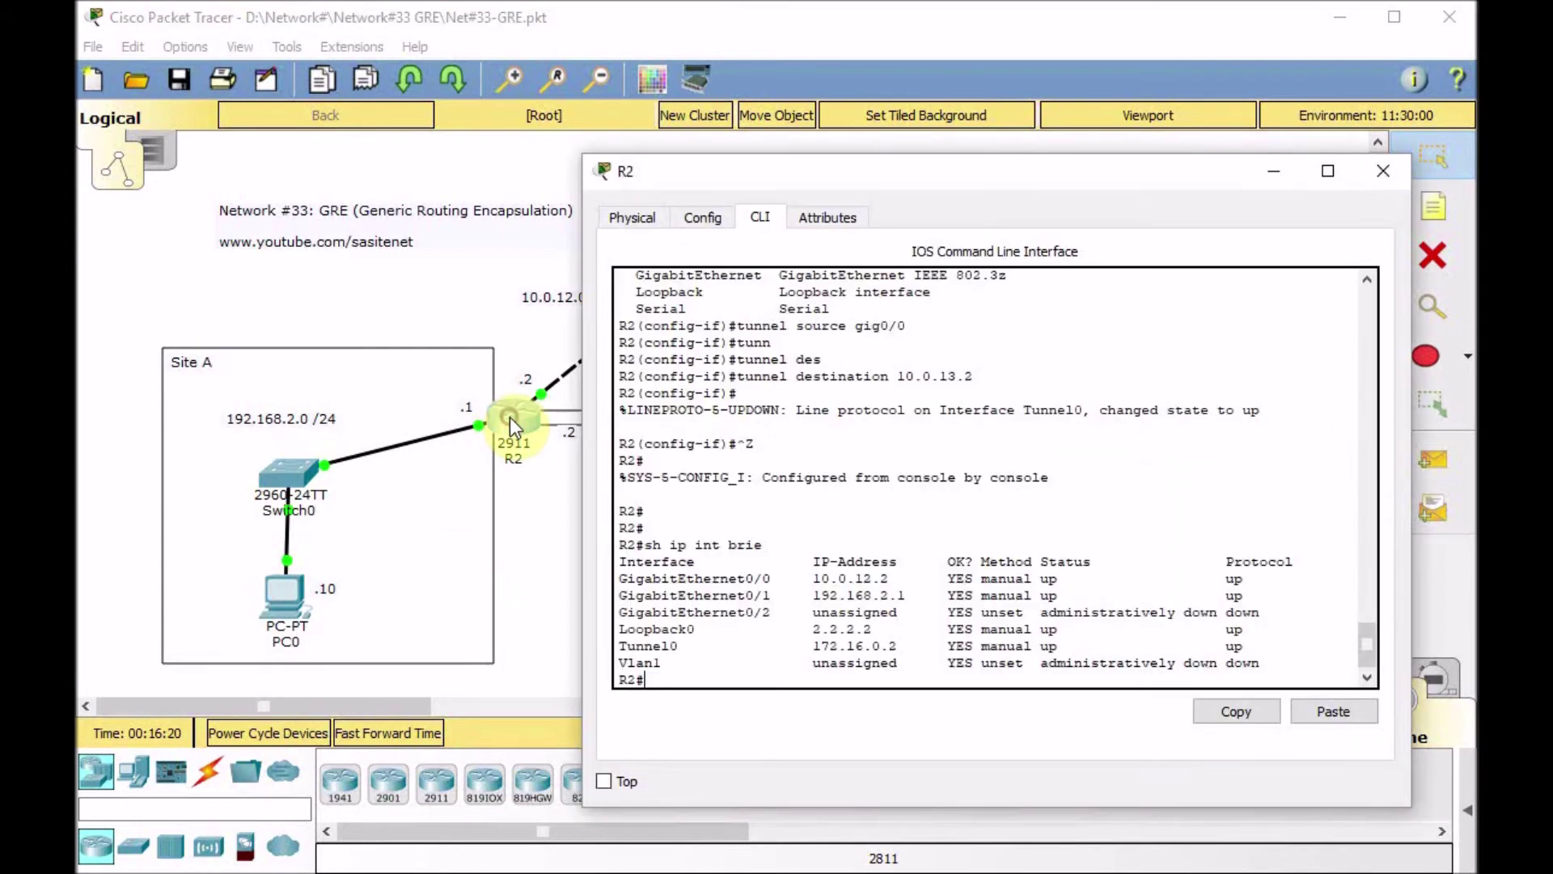
pyautogui.write('sh ip route')
pyautogui.press('Return')
pyautogui.press('space')
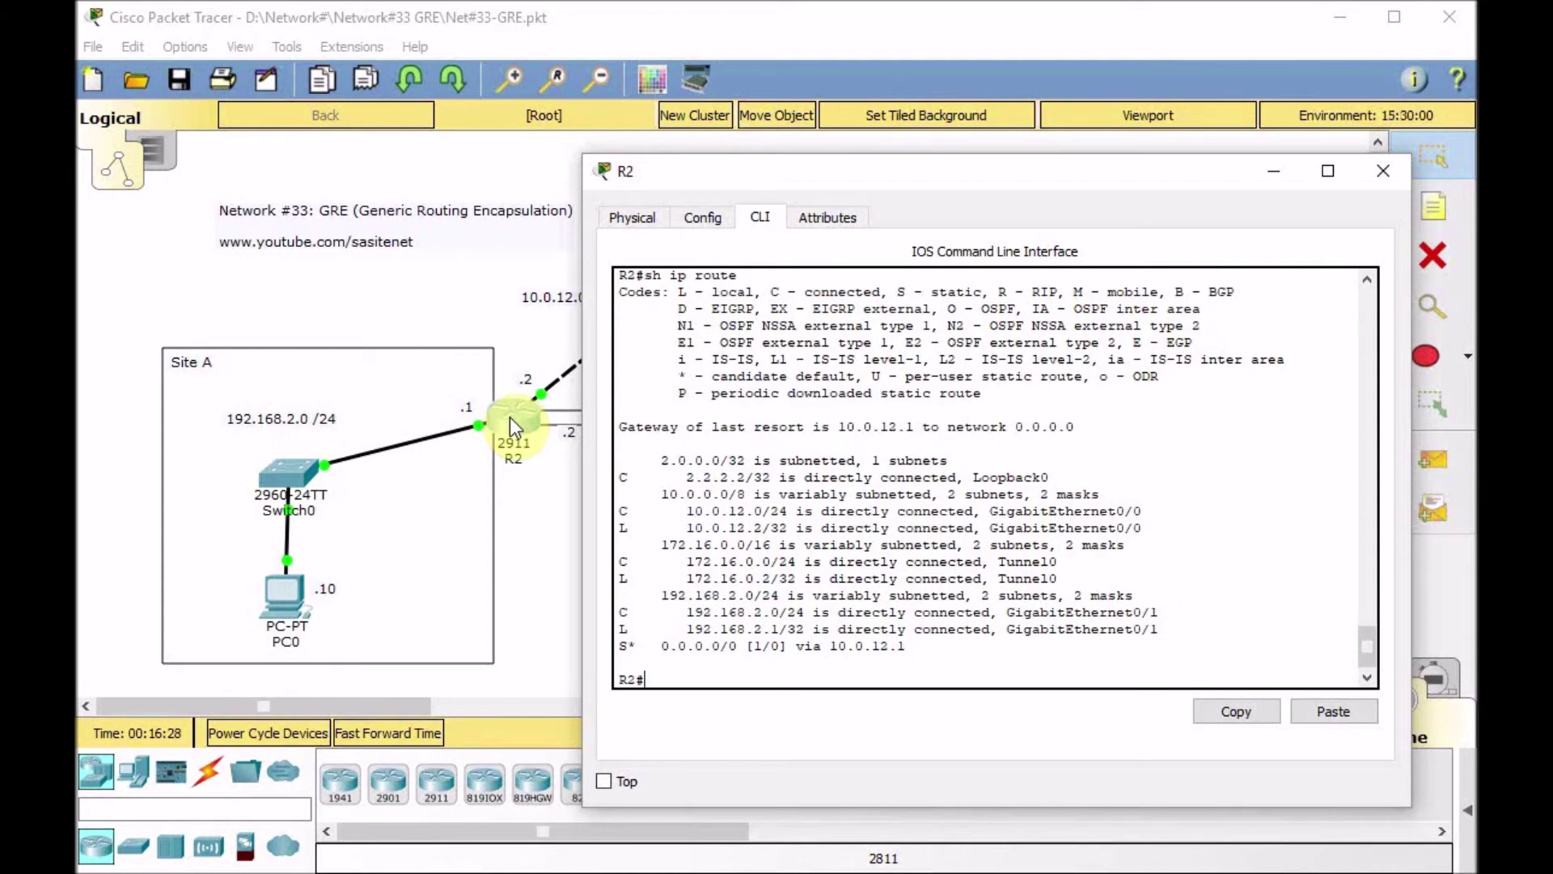
# Enable RIP version 2 on R2 and disable automatic route summarization
pyautogui.write('conf t')
pyautogui.press('Return')
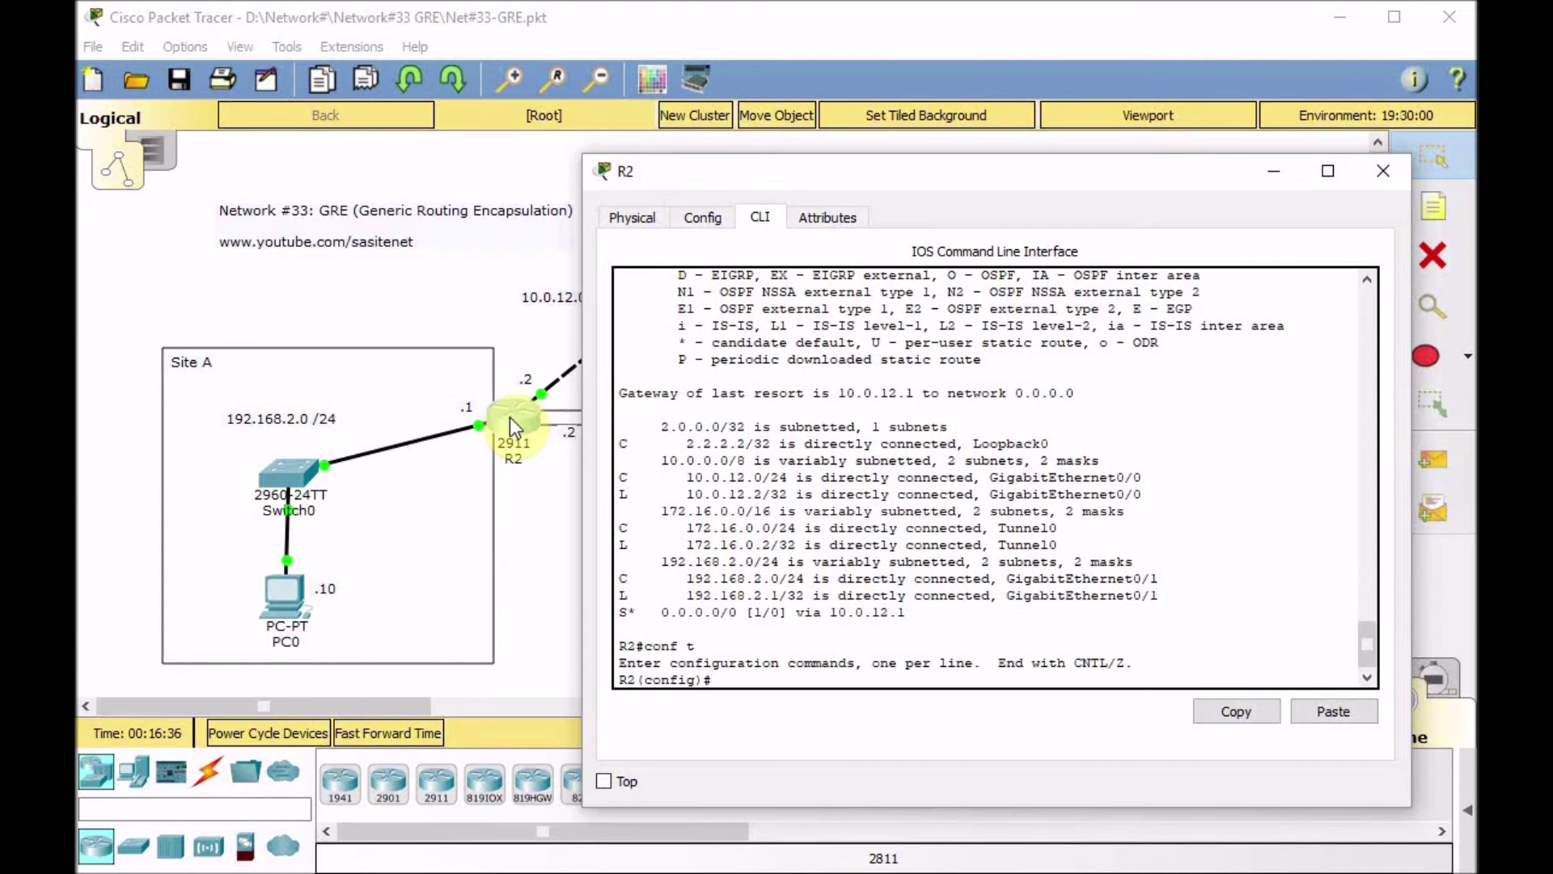
pyautogui.write('router rip')
pyautogui.press('Return')
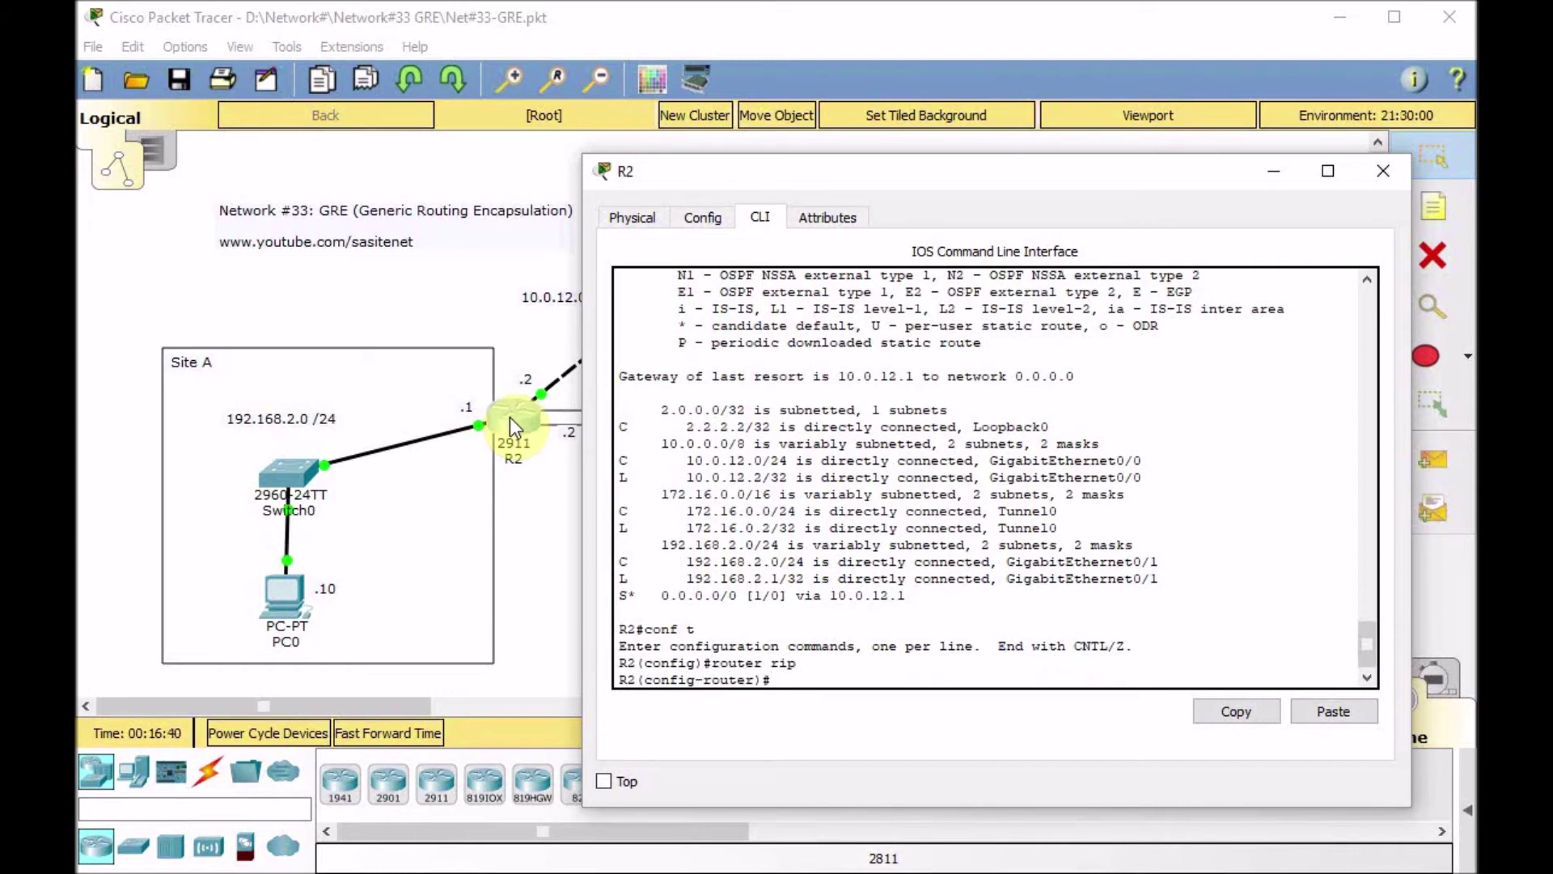
pyautogui.write('ver')
pyautogui.press('Tab')
pyautogui.write('2')
pyautogui.press('Return')
pyautogui.write('no au')
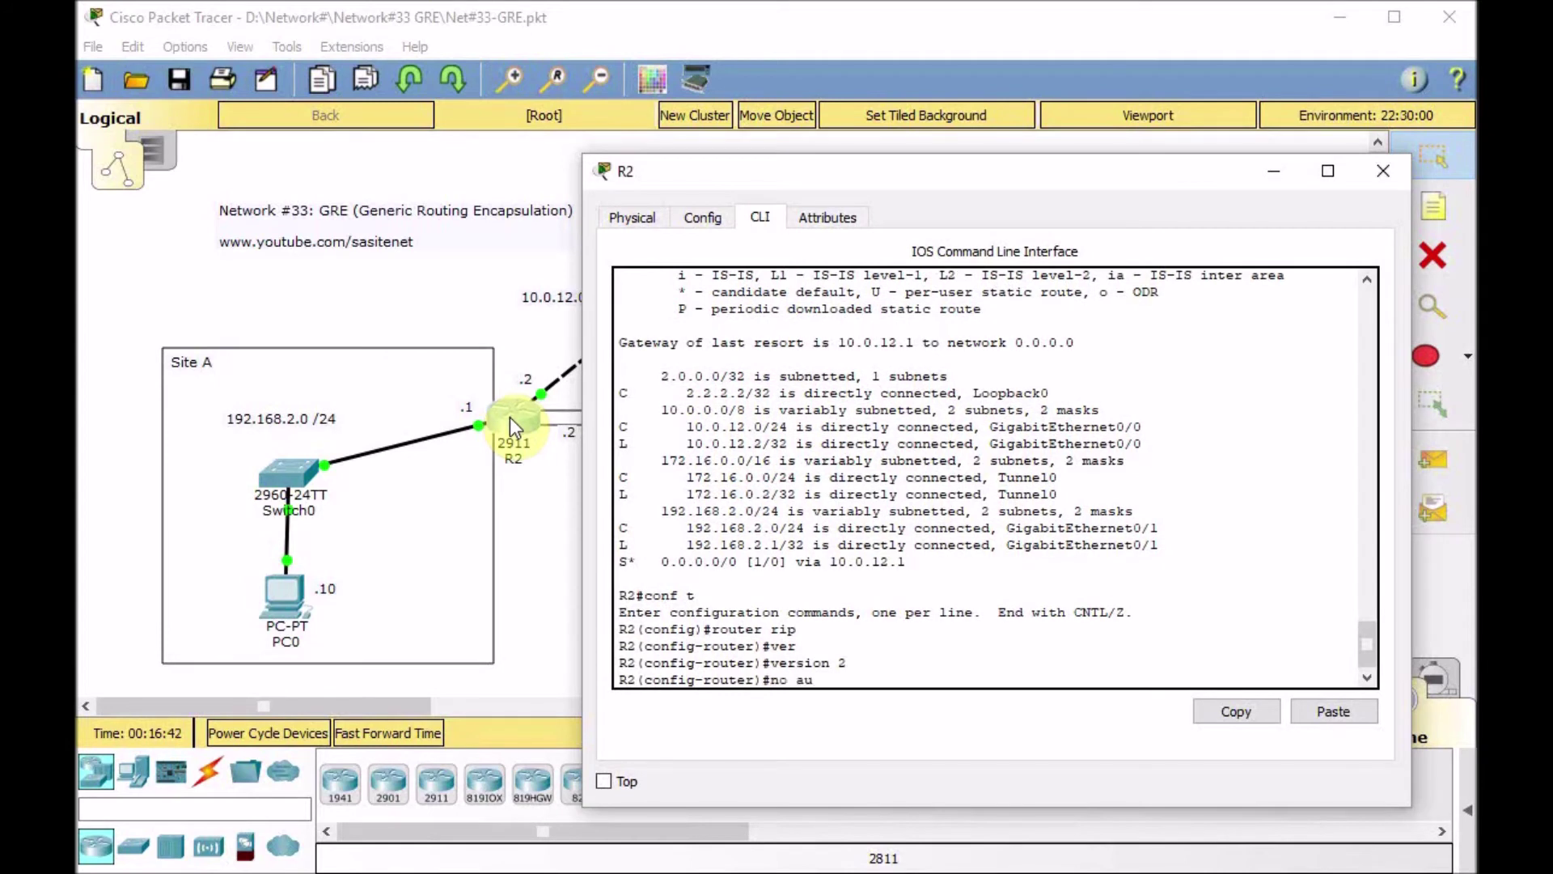
pyautogui.write('t')
pyautogui.press('Tab')
pyautogui.press('Return')
# Advertise the networks 192.168.2.0, 172.16.0.0 and 2.2.2.2 in R2's RIP process
pyautogui.write('net')
pyautogui.press('Tab')
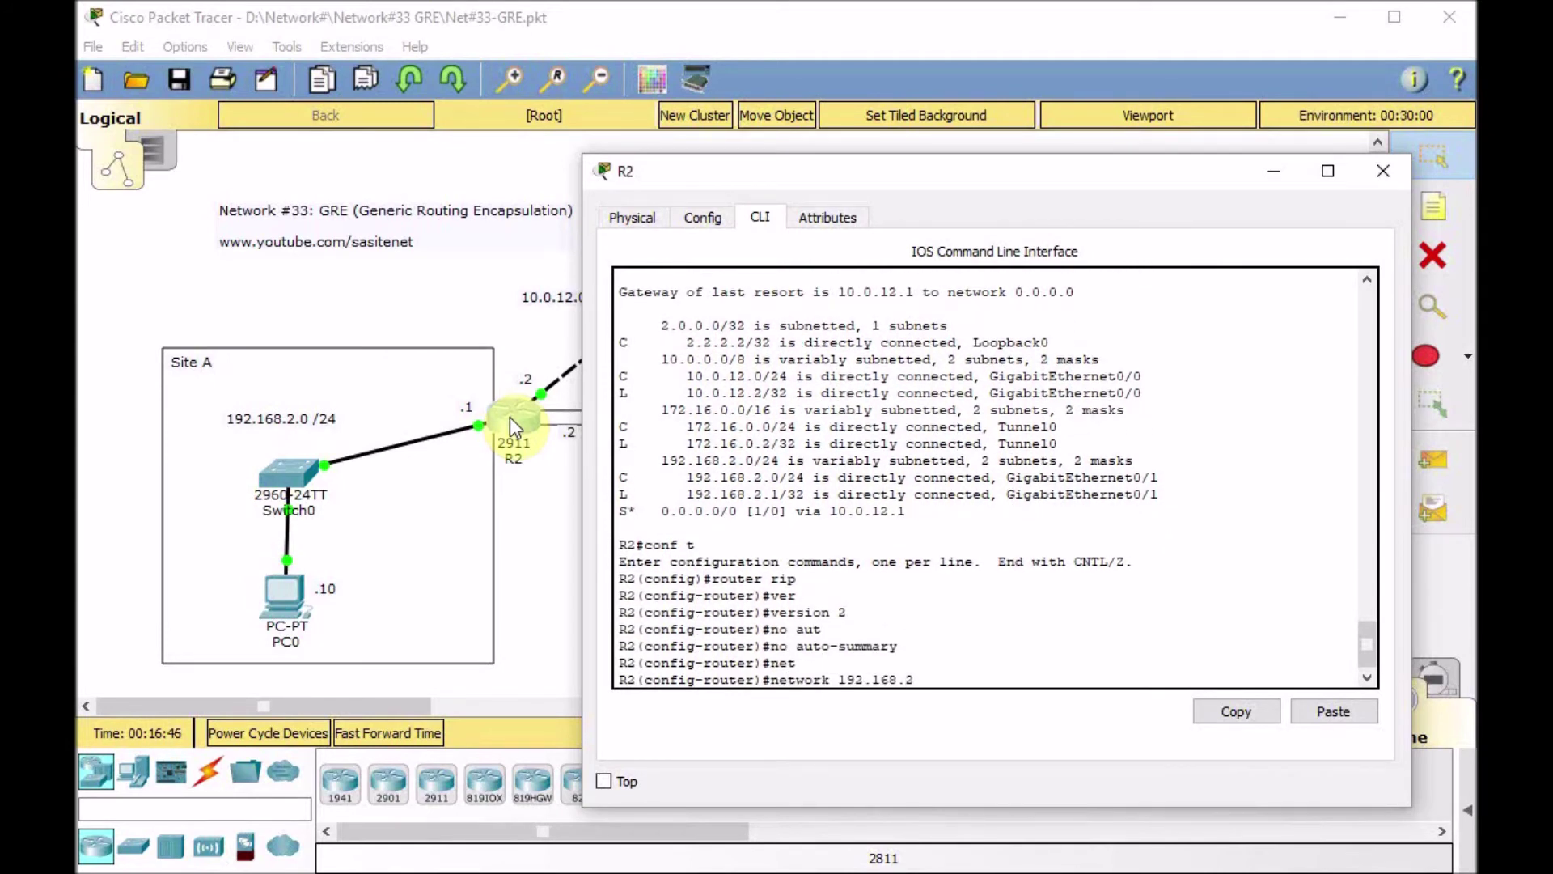
pyautogui.write('192.168.2.0')
pyautogui.press('Return')
pyautogui.write('net')
pyautogui.press('Tab')
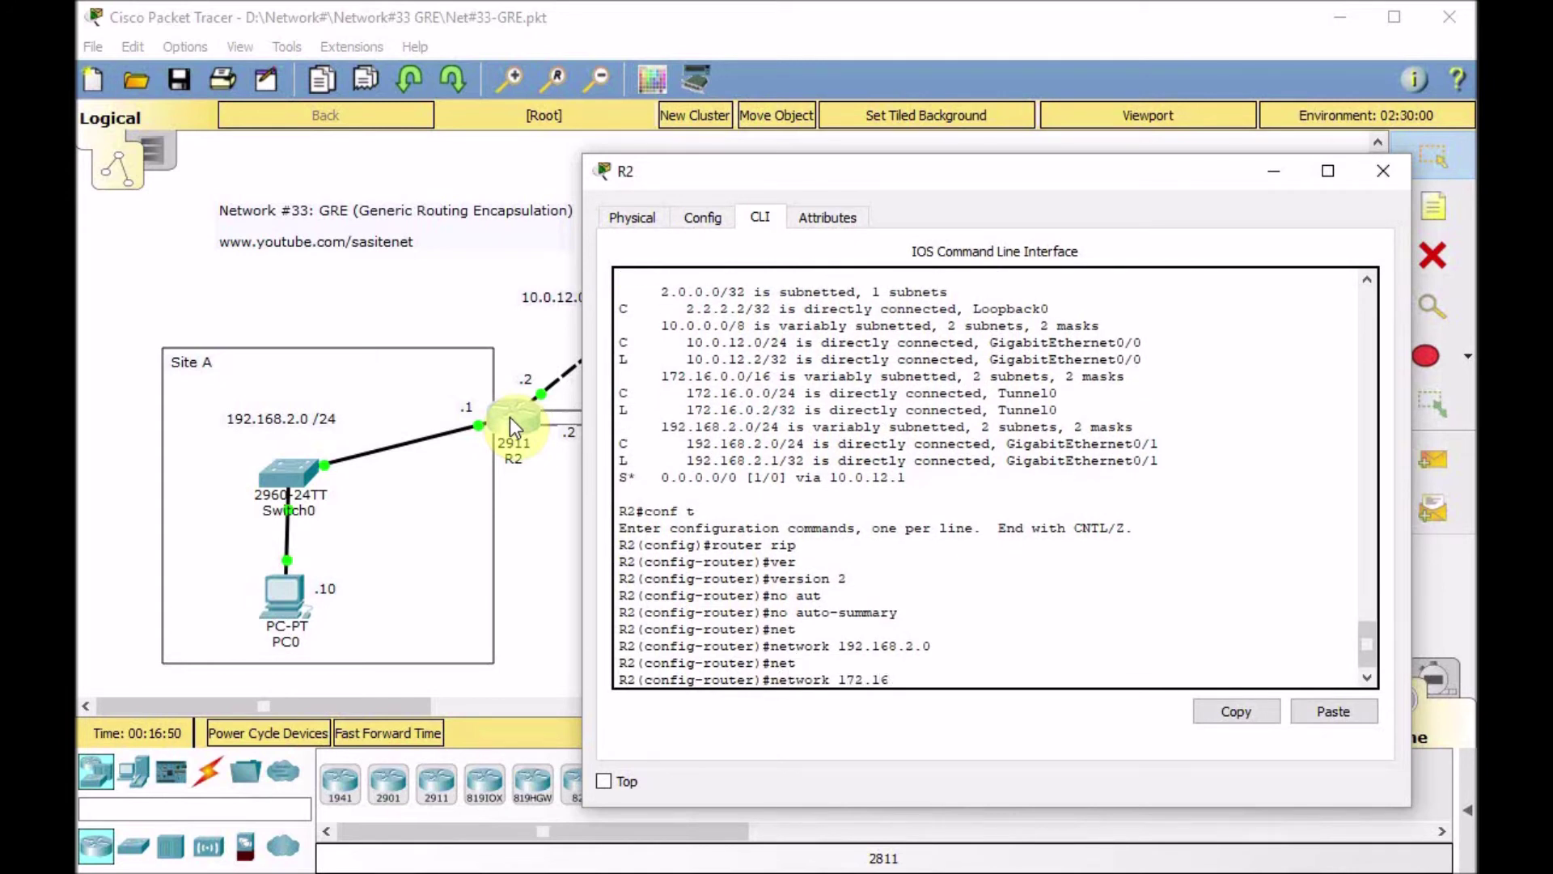
pyautogui.press('BackSpace')
pyautogui.press('Return')
pyautogui.write('net')
pyautogui.press('Tab')
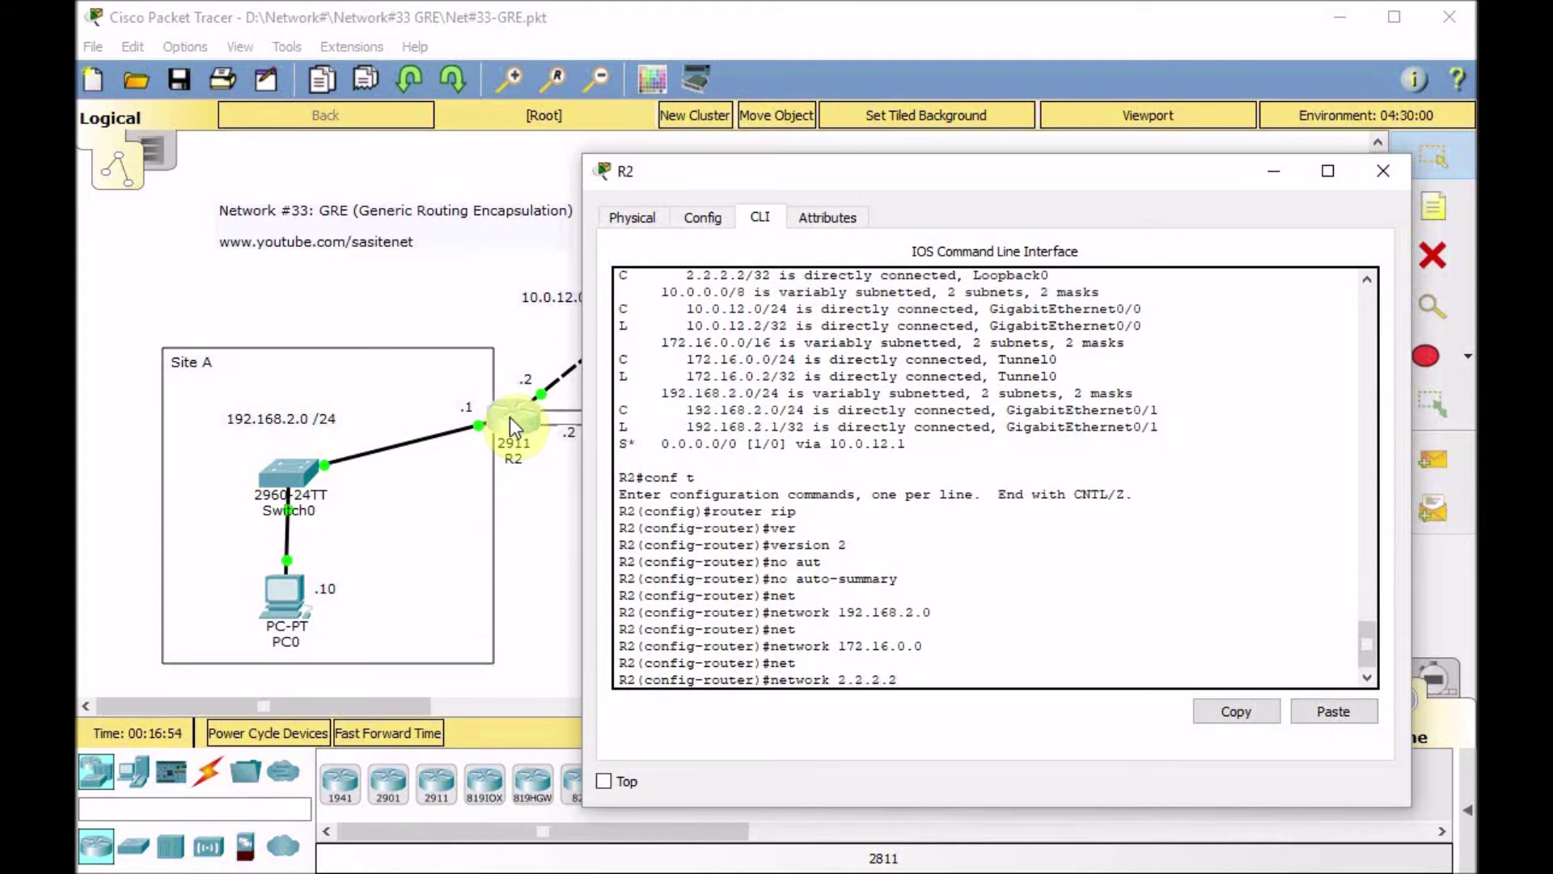
pyautogui.write('2.2.2.2')
pyautogui.press('Return')
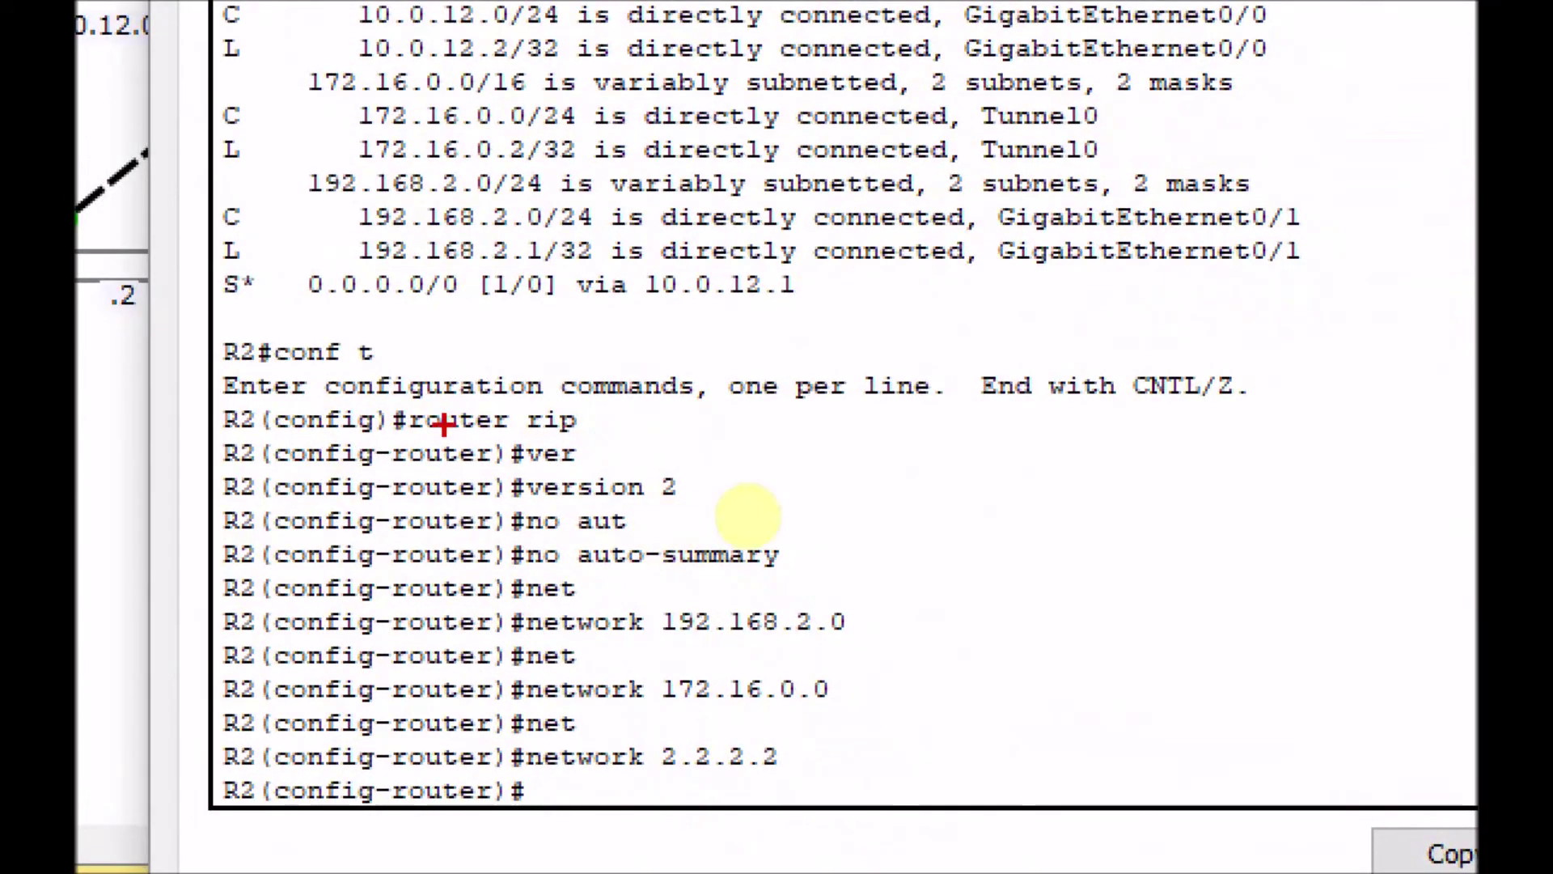
pyautogui.moveTo(688, 513); pyautogui.dragTo(705, 486)
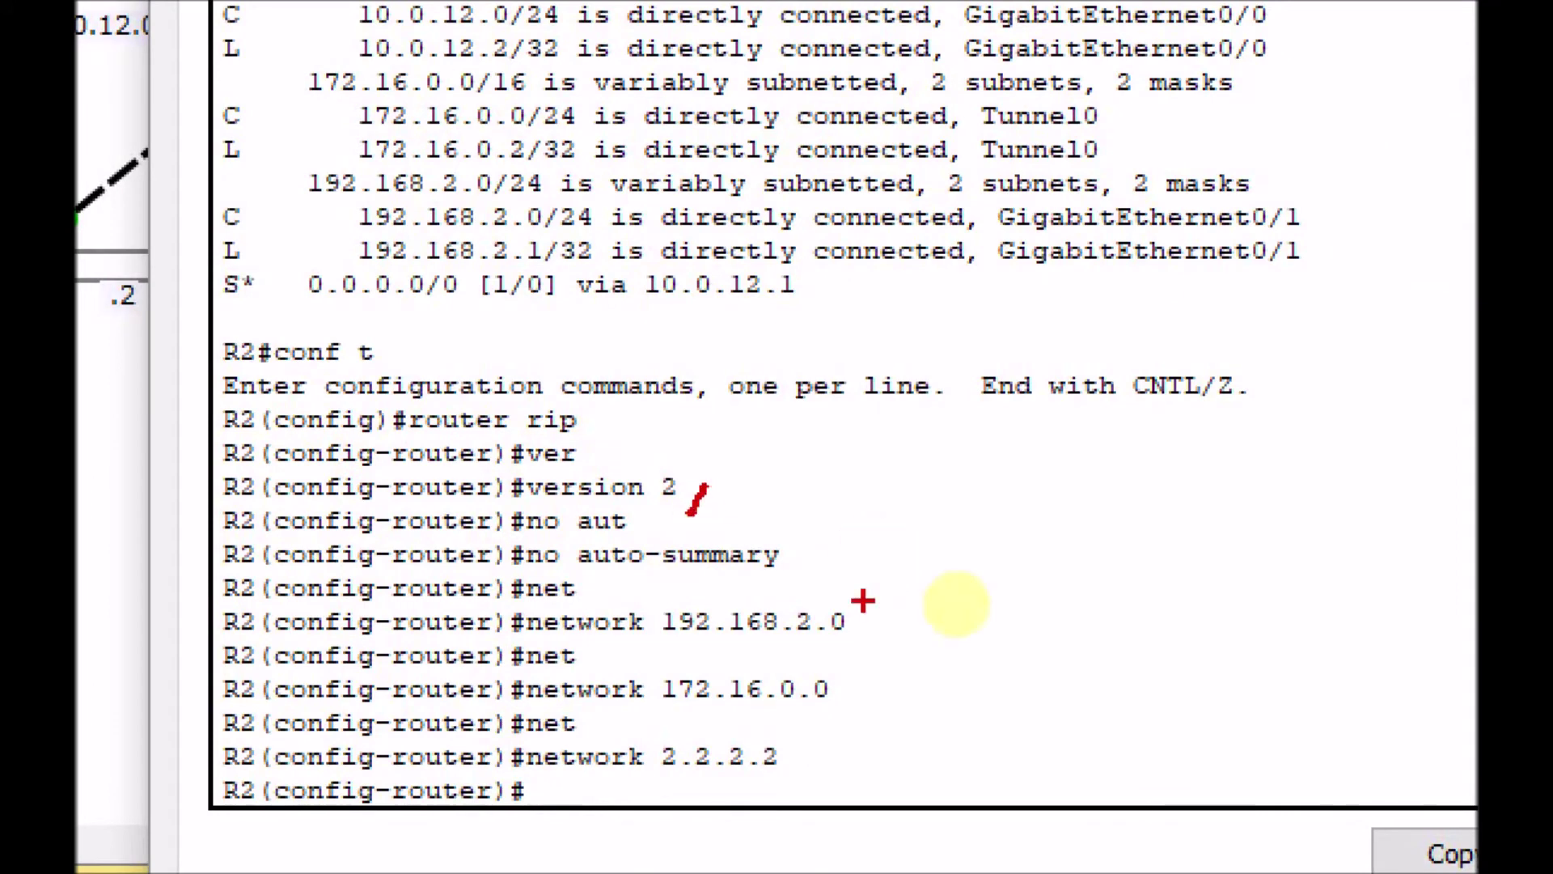
pyautogui.moveTo(815, 555); pyautogui.dragTo(847, 511)
pyautogui.moveTo(864, 612)
pyautogui.mouseDown()
pyautogui.moveTo(865, 796)
pyautogui.moveTo(455, 808)
pyautogui.moveTo(444, 601)
pyautogui.moveTo(888, 573)
pyautogui.mouseUp()
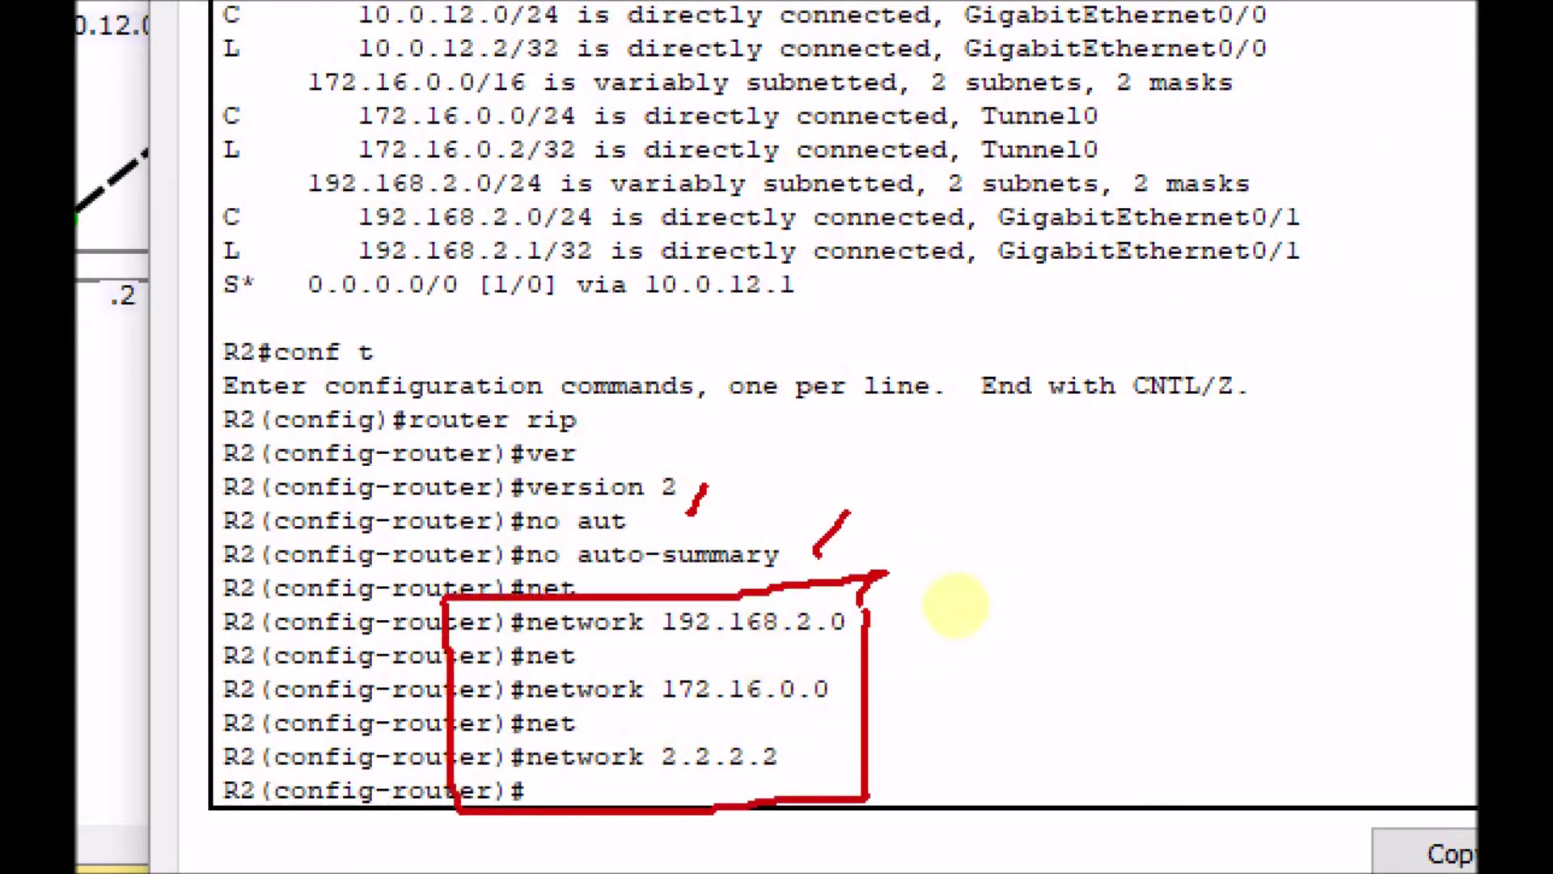
pyautogui.moveTo(644, 636); pyautogui.dragTo(845, 636)
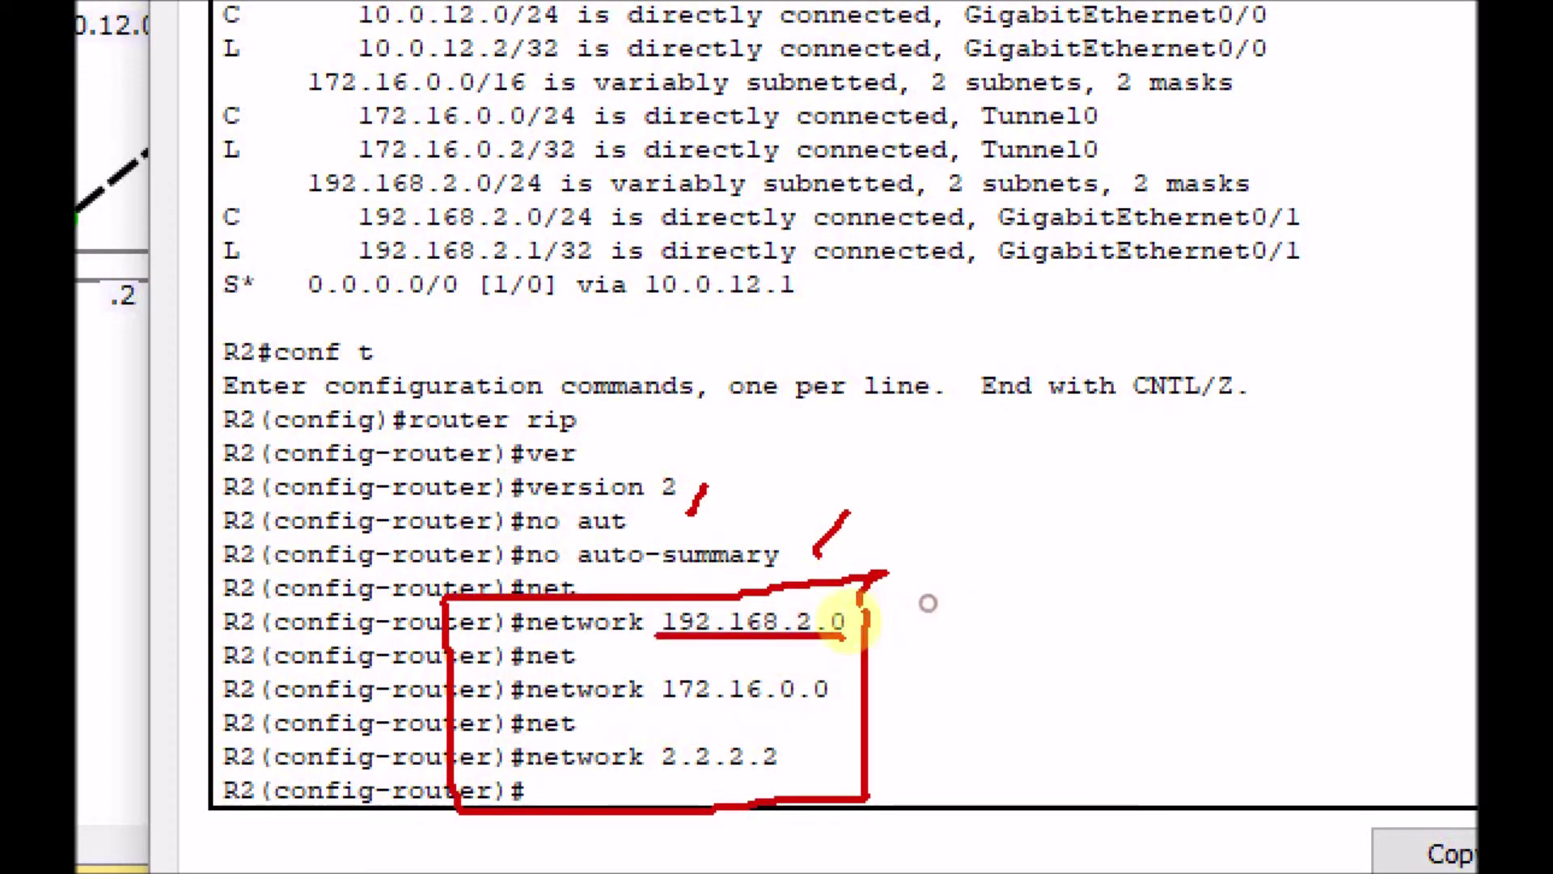
pyautogui.moveTo(825, 710); pyautogui.dragTo(594, 727)
pyautogui.moveTo(784, 779); pyautogui.dragTo(588, 778)
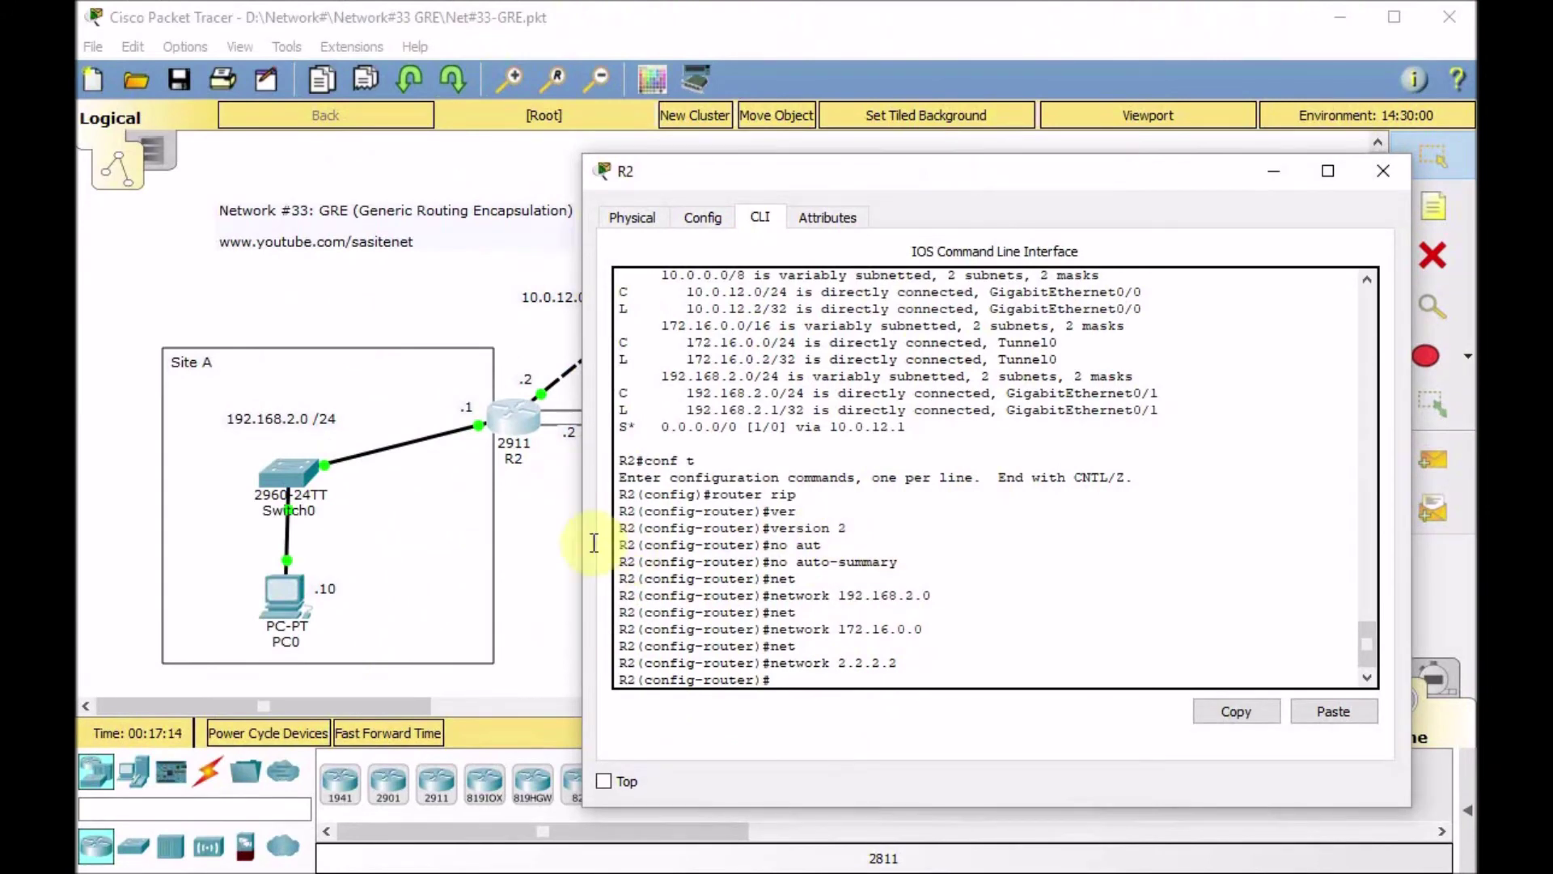
# Switch to R3's command line and enter global configuration mode
pyautogui.click(576, 528)
pyautogui.click(945, 412)
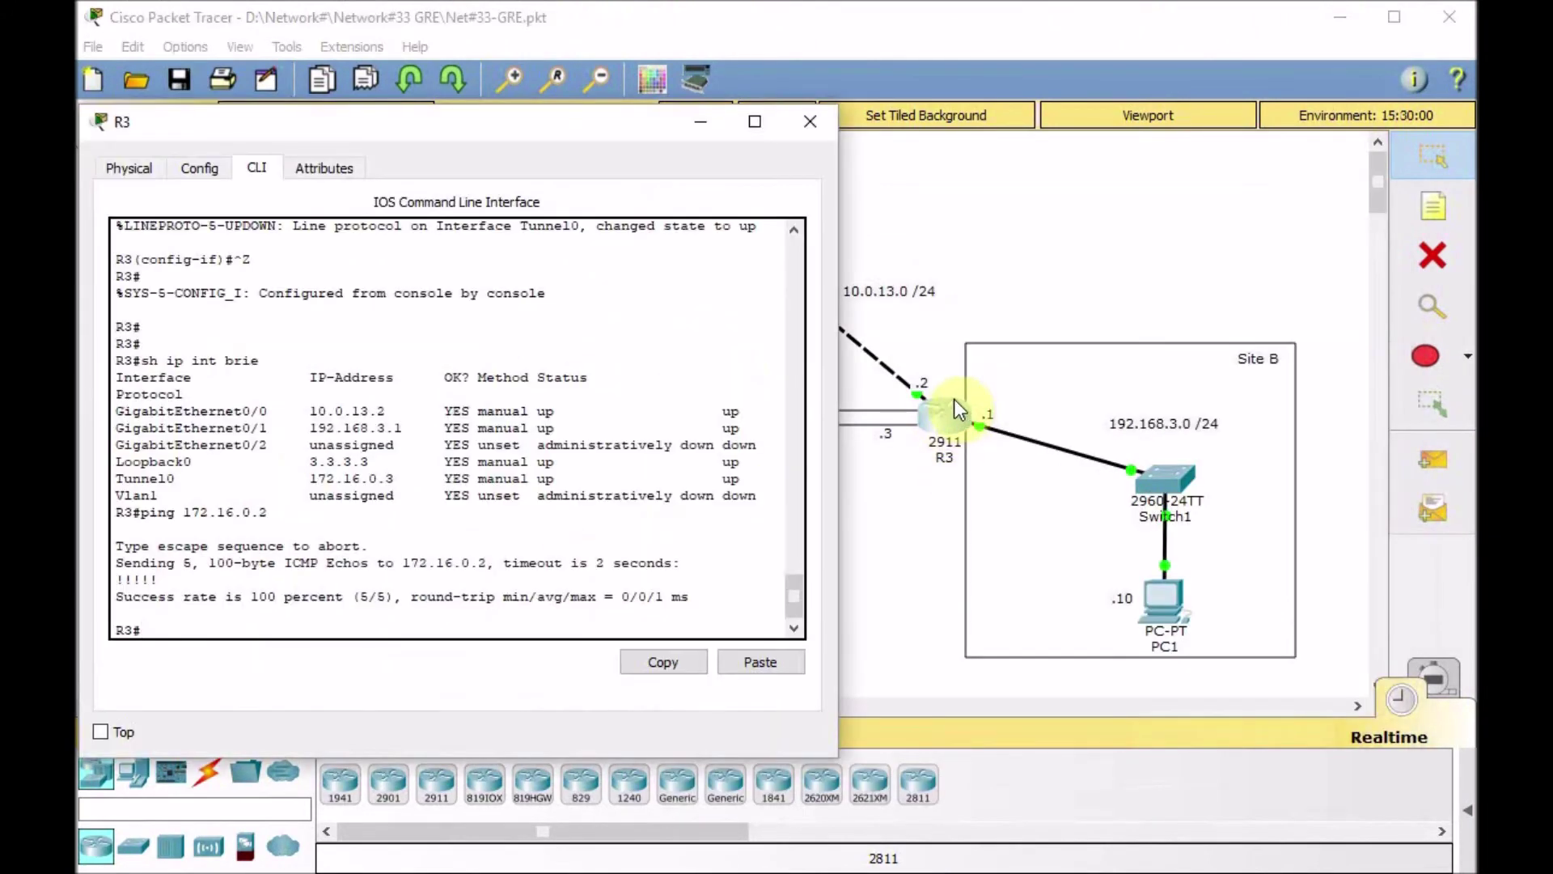
pyautogui.press('Return')
pyautogui.press('Return')
pyautogui.press('Return')
pyautogui.write('conf t')
pyautogui.press('Return')
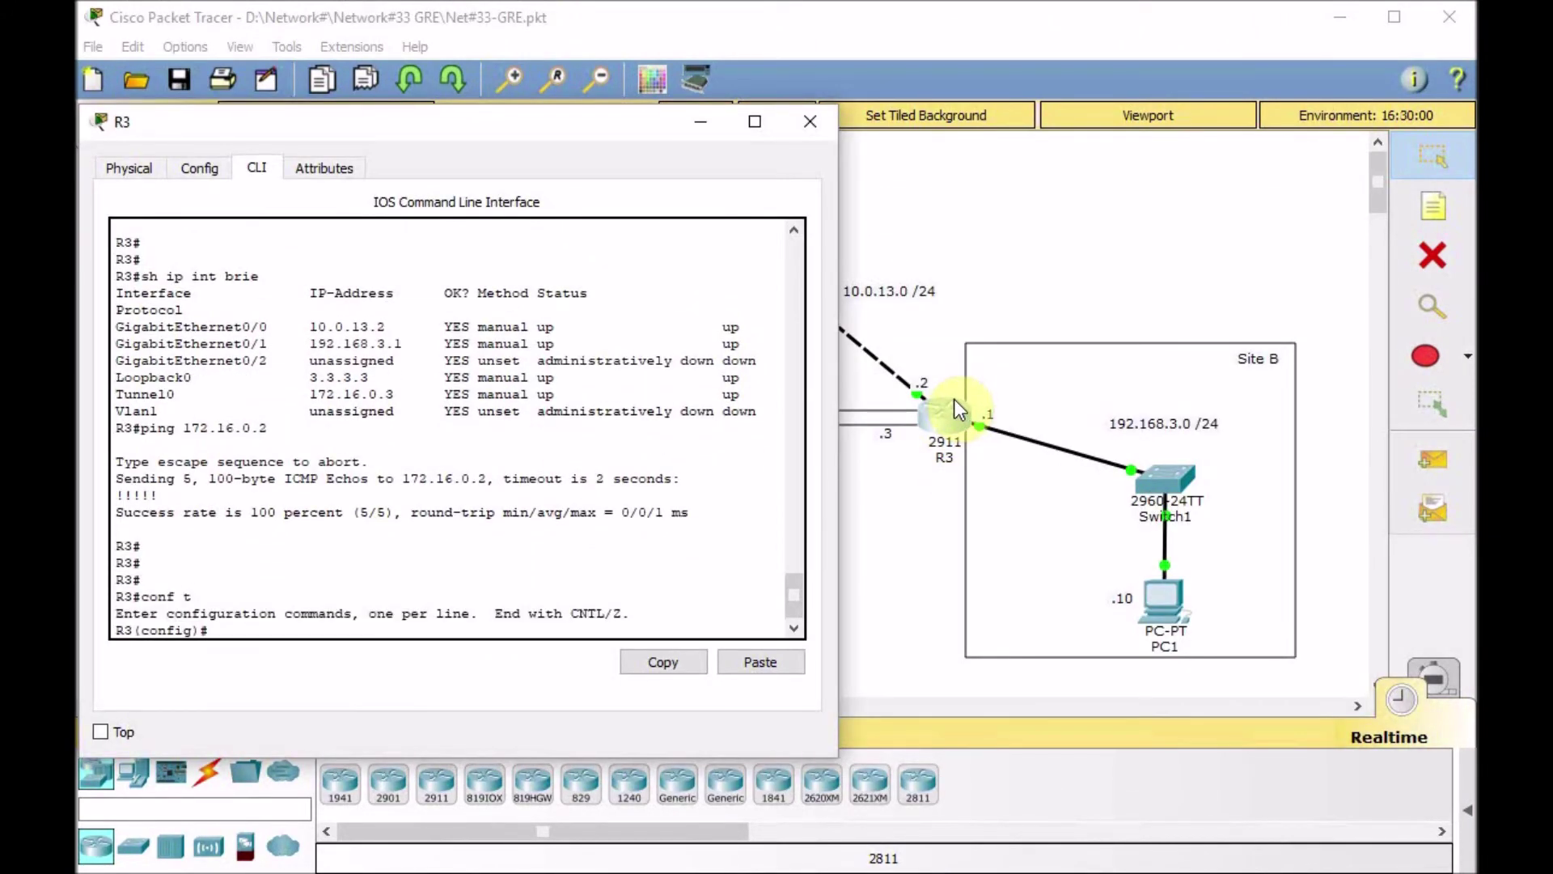
# Enable RIP version 2 on R3 with automatic route summarization turned off
pyautogui.write('router rip')
pyautogui.press('Return')
pyautogui.write('ver')
pyautogui.press('Tab')
pyautogui.write('2')
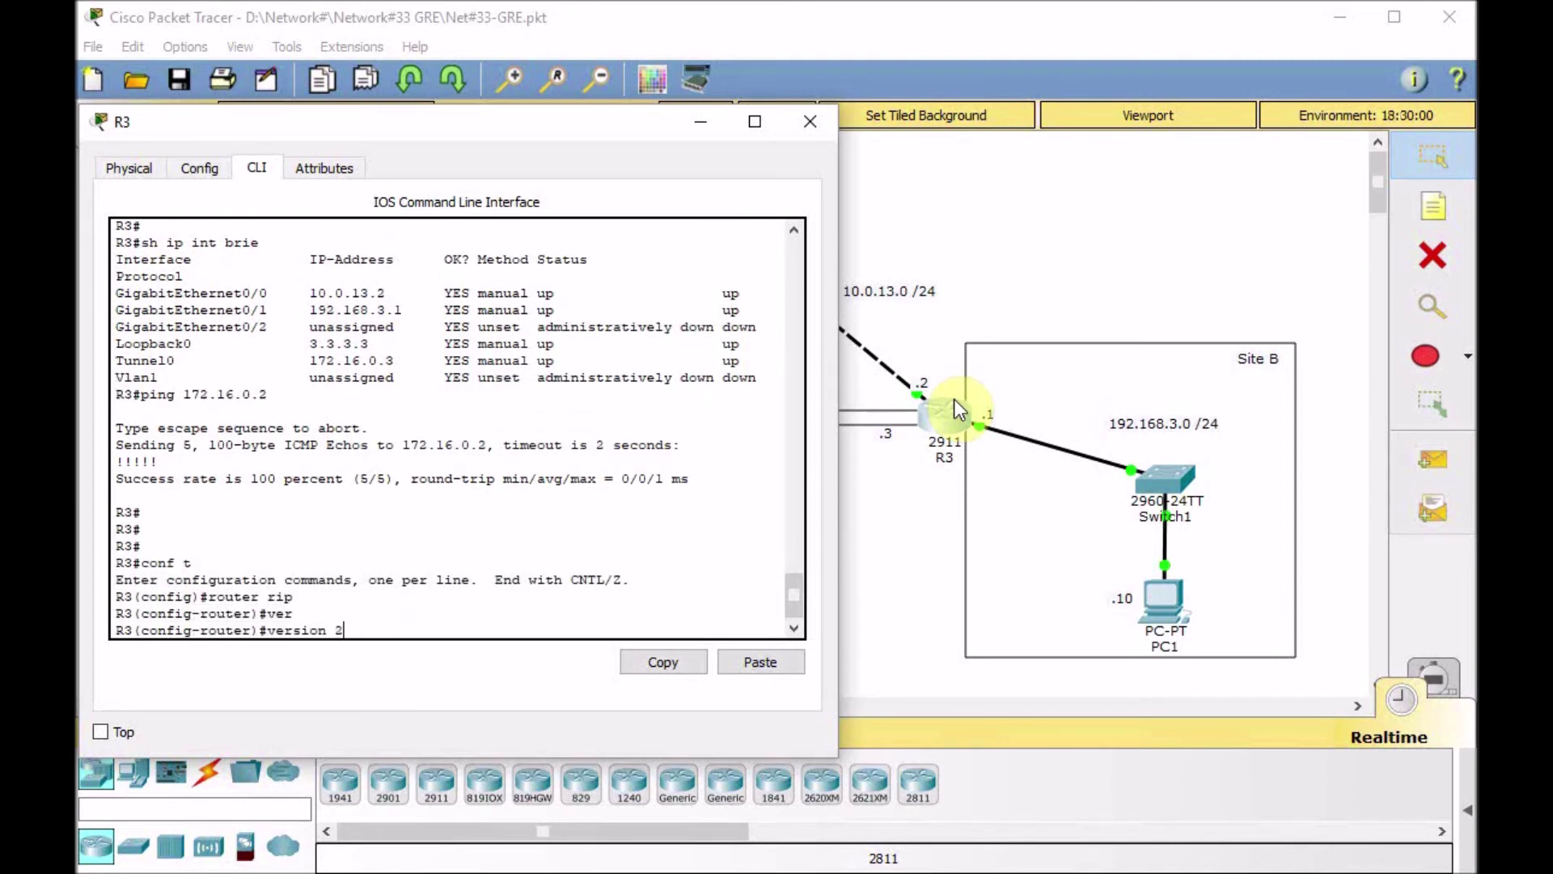
pyautogui.press('Return')
pyautogui.write('no auto-summary')
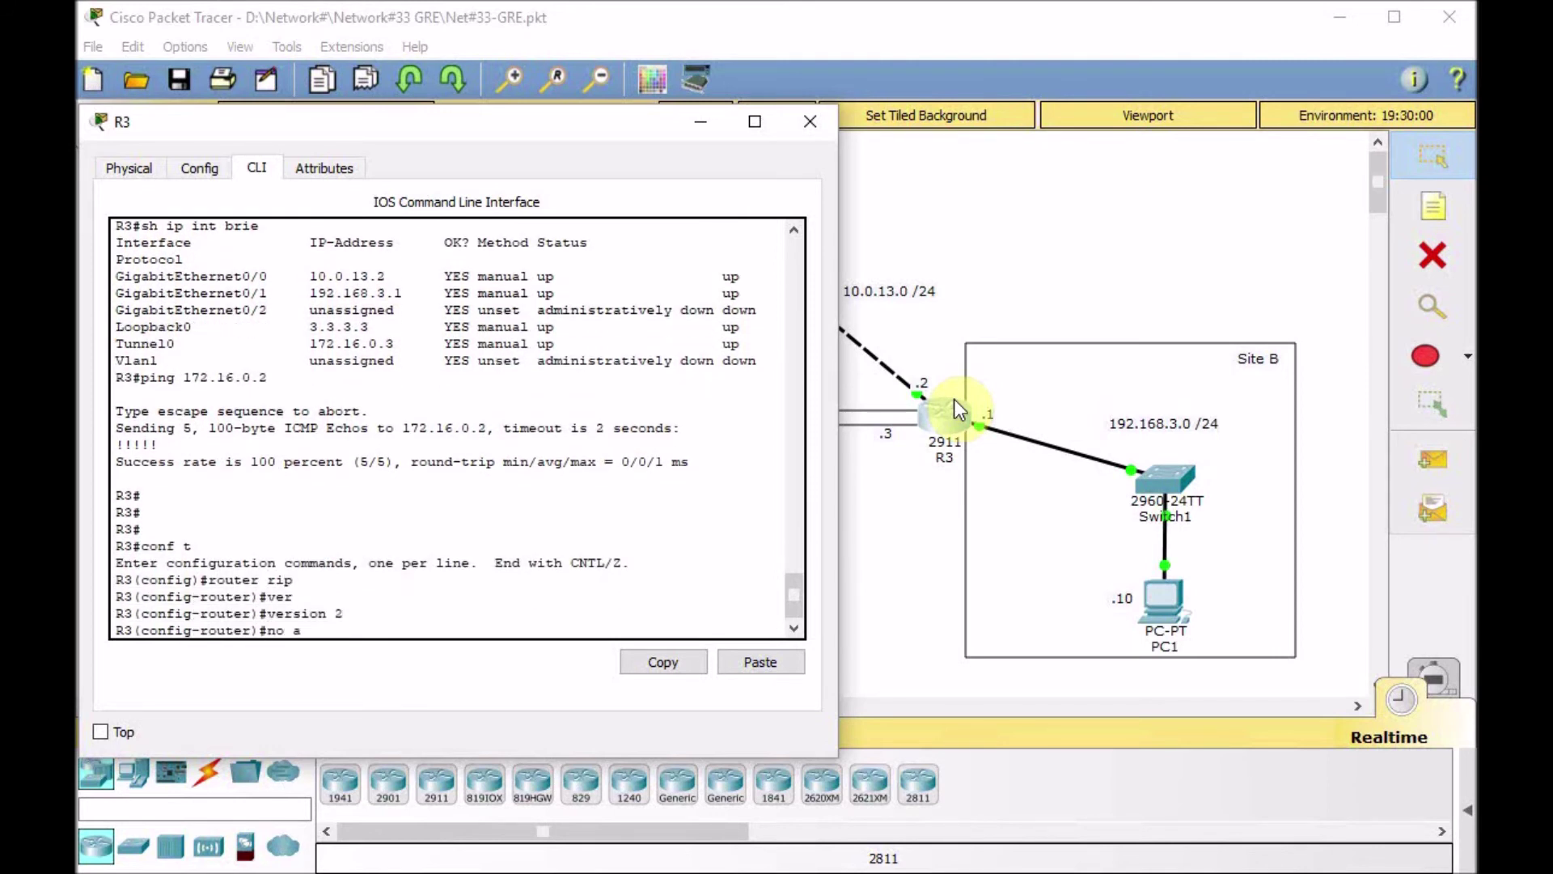
pyautogui.press('Tab')
pyautogui.press('Return')
# Advertise the networks 192.168.3.0, 172.16.0.0 and 3.3.3.3 in R3's RIP process
pyautogui.write('network 192.168.3.0')
pyautogui.press('Tab')
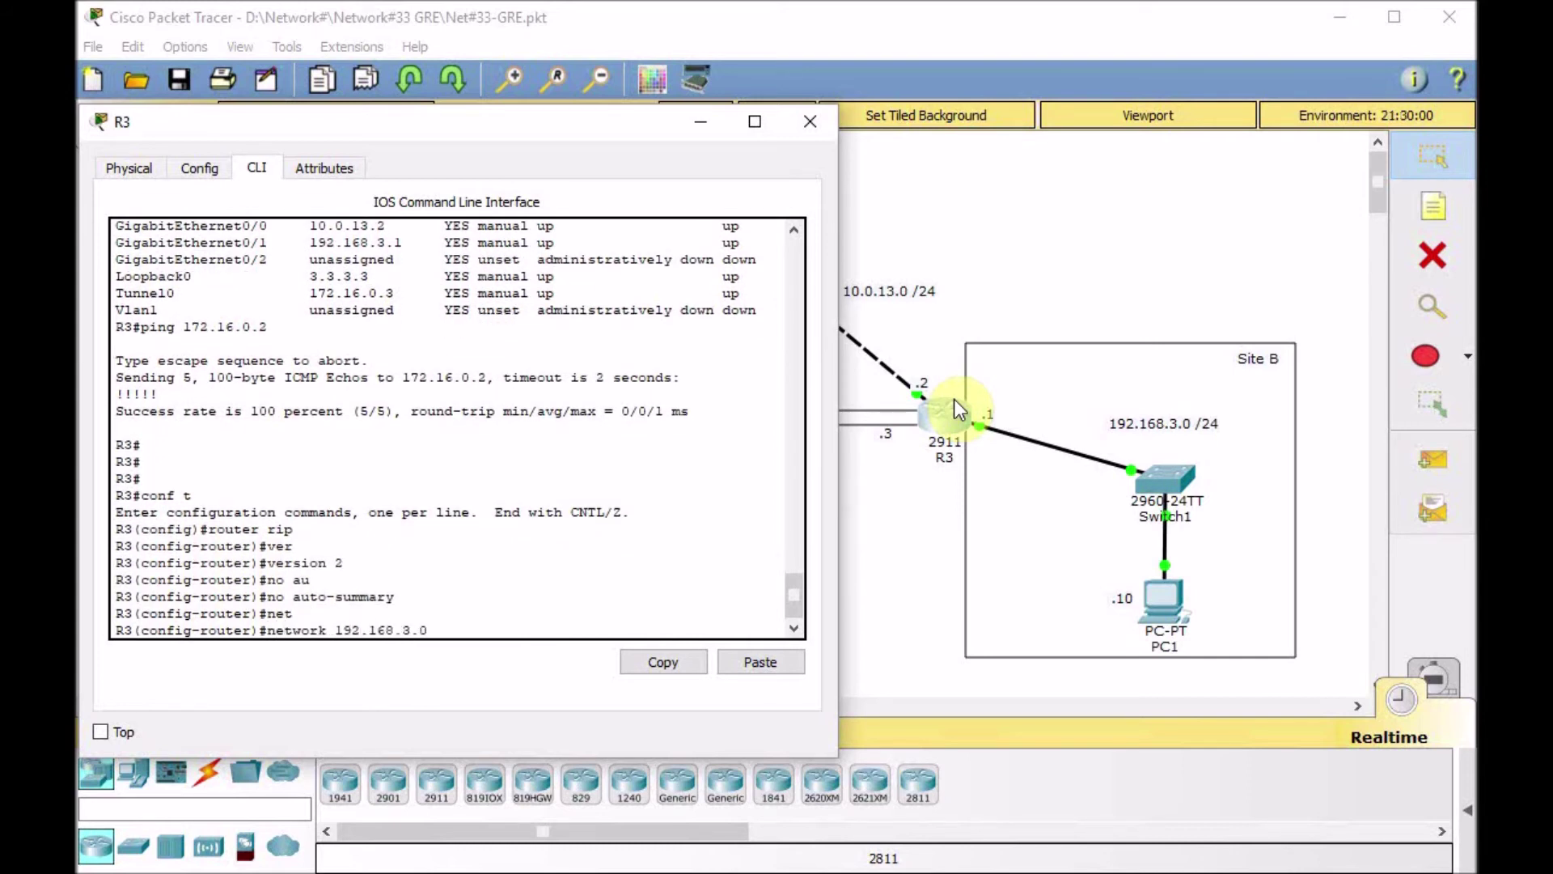
pyautogui.press('Return')
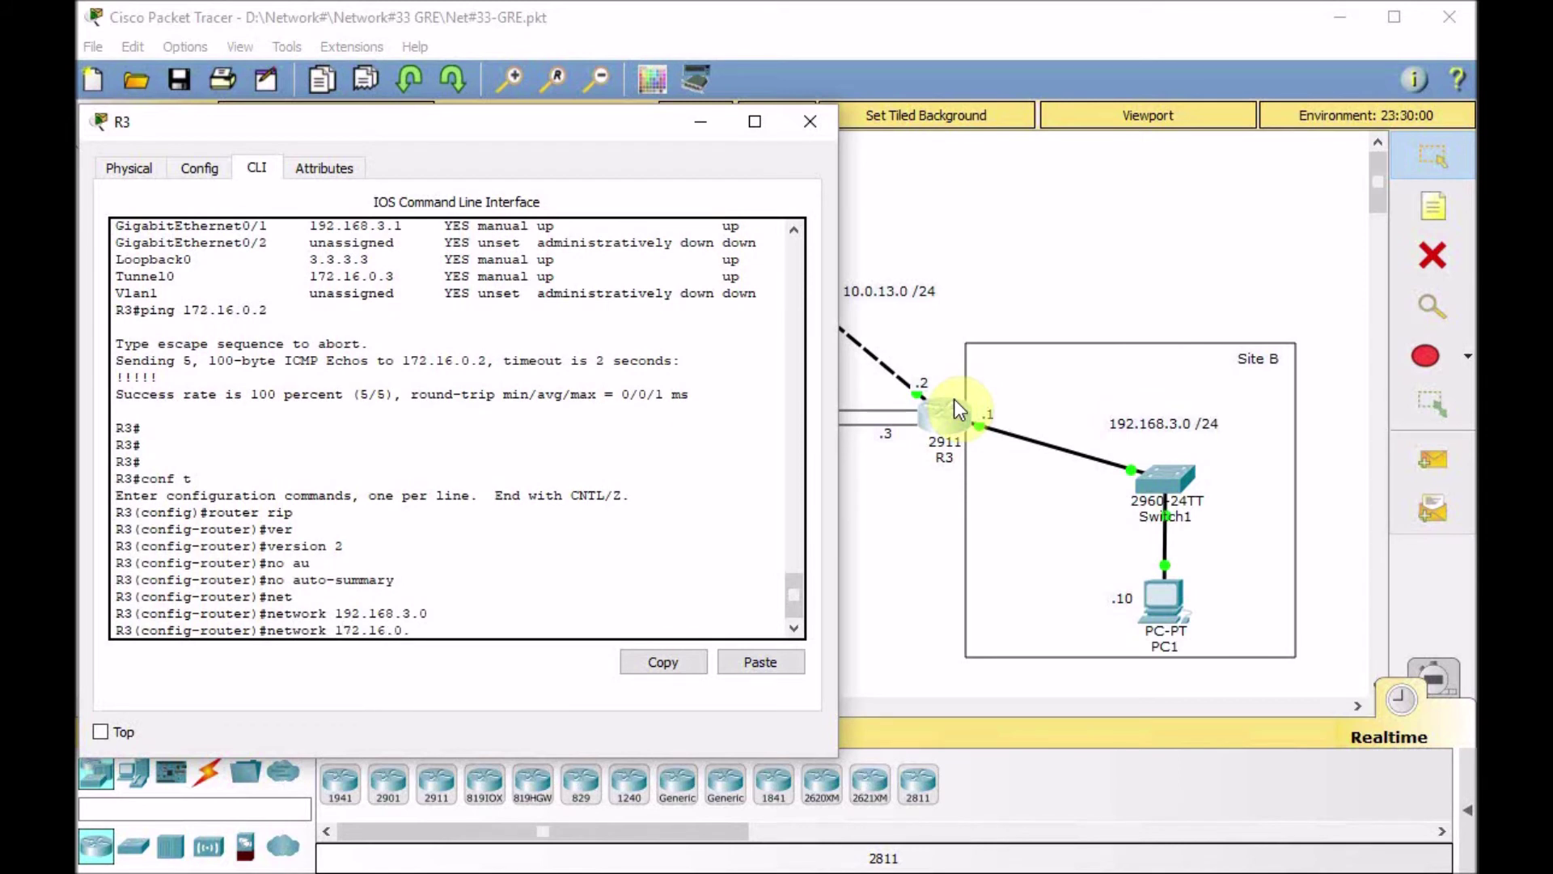
pyautogui.press('Return')
pyautogui.write('network')
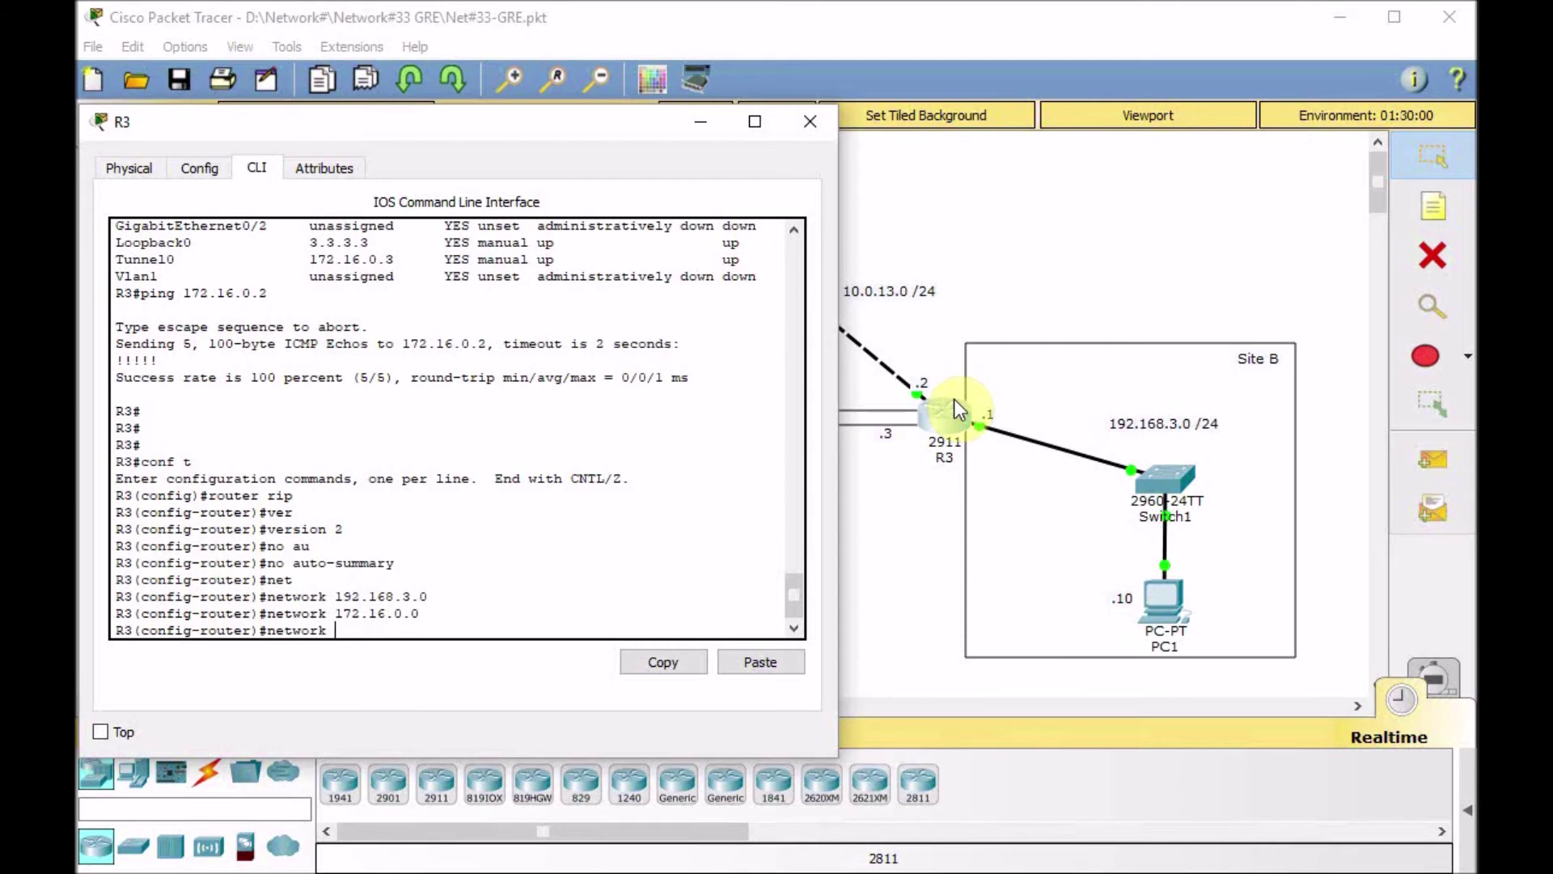
pyautogui.write(' 3.3.3.3')
pyautogui.press('Return')
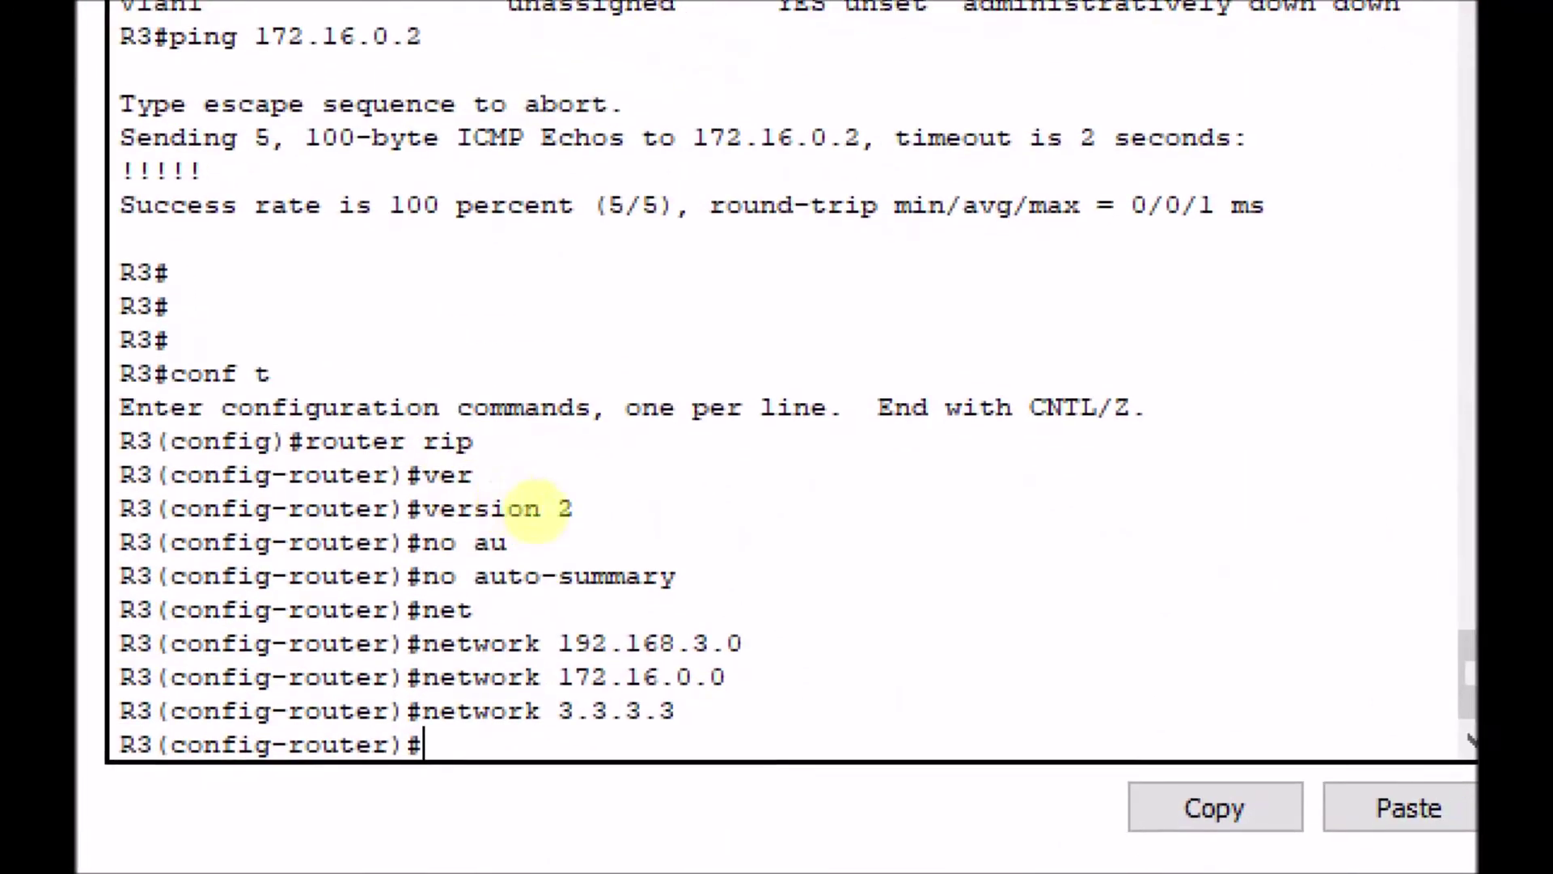
pyautogui.moveTo(264, 456); pyautogui.dragTo(471, 449)
pyautogui.moveTo(393, 511); pyautogui.dragTo(612, 503)
pyautogui.moveTo(410, 584); pyautogui.dragTo(703, 564)
pyautogui.moveTo(372, 622); pyautogui.dragTo(368, 724)
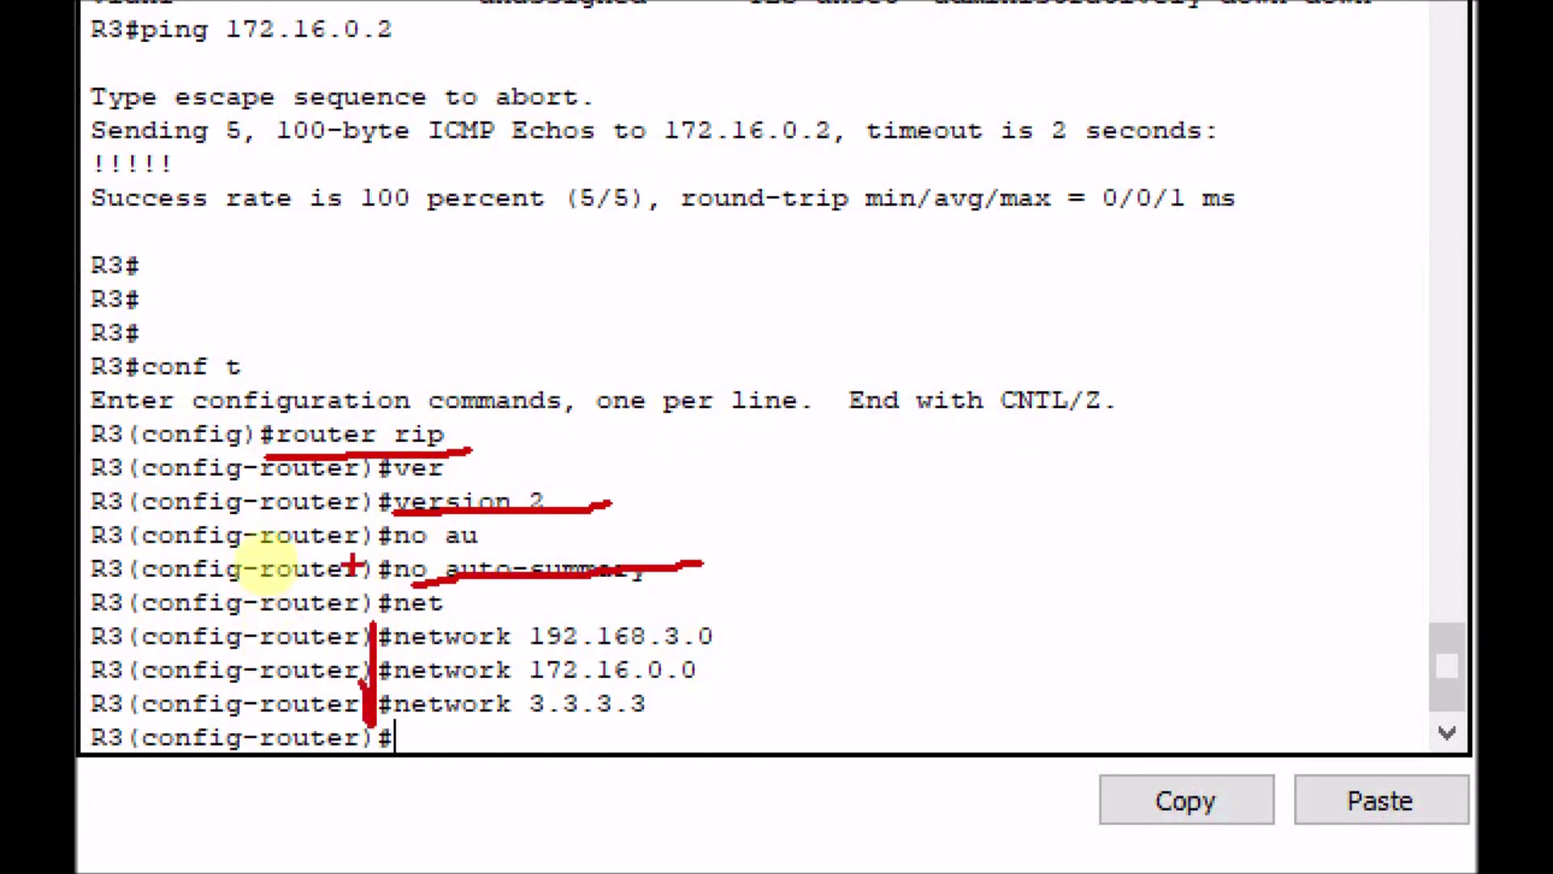
pyautogui.moveTo(380, 616)
pyautogui.mouseDown()
pyautogui.moveTo(764, 614)
pyautogui.moveTo(765, 741)
pyautogui.moveTo(355, 736)
pyautogui.moveTo(348, 696)
pyautogui.mouseUp()
# Return R3 to privileged mode and display its complete IP routing table
pyautogui.hotkey('ctrl', 'z')
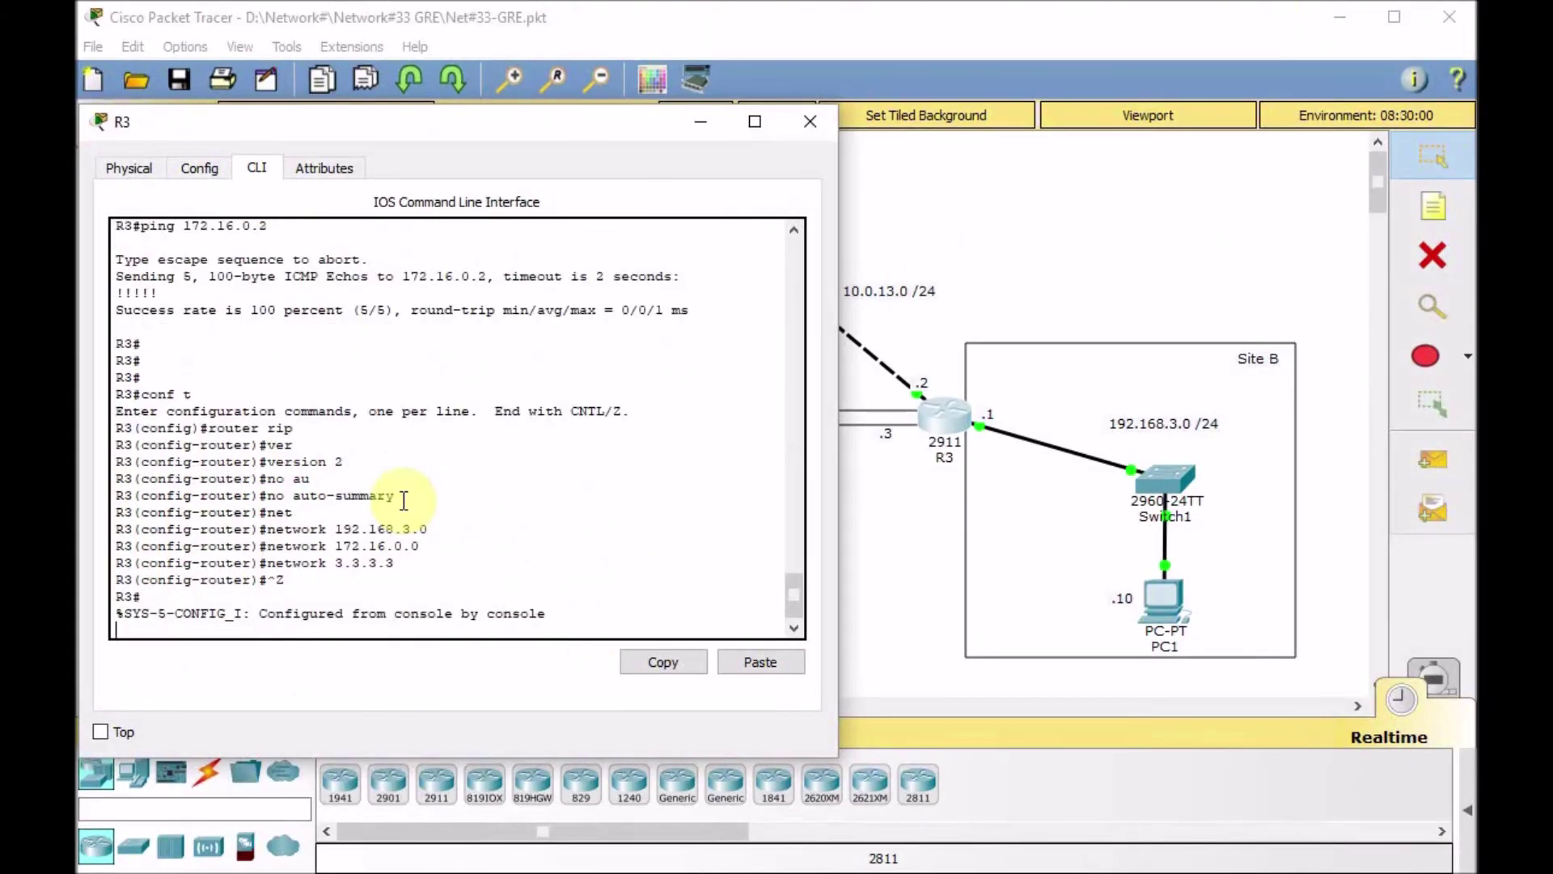
pyautogui.press('Return')
pyautogui.press('Return')
pyautogui.press('Return')
pyautogui.write('sh')
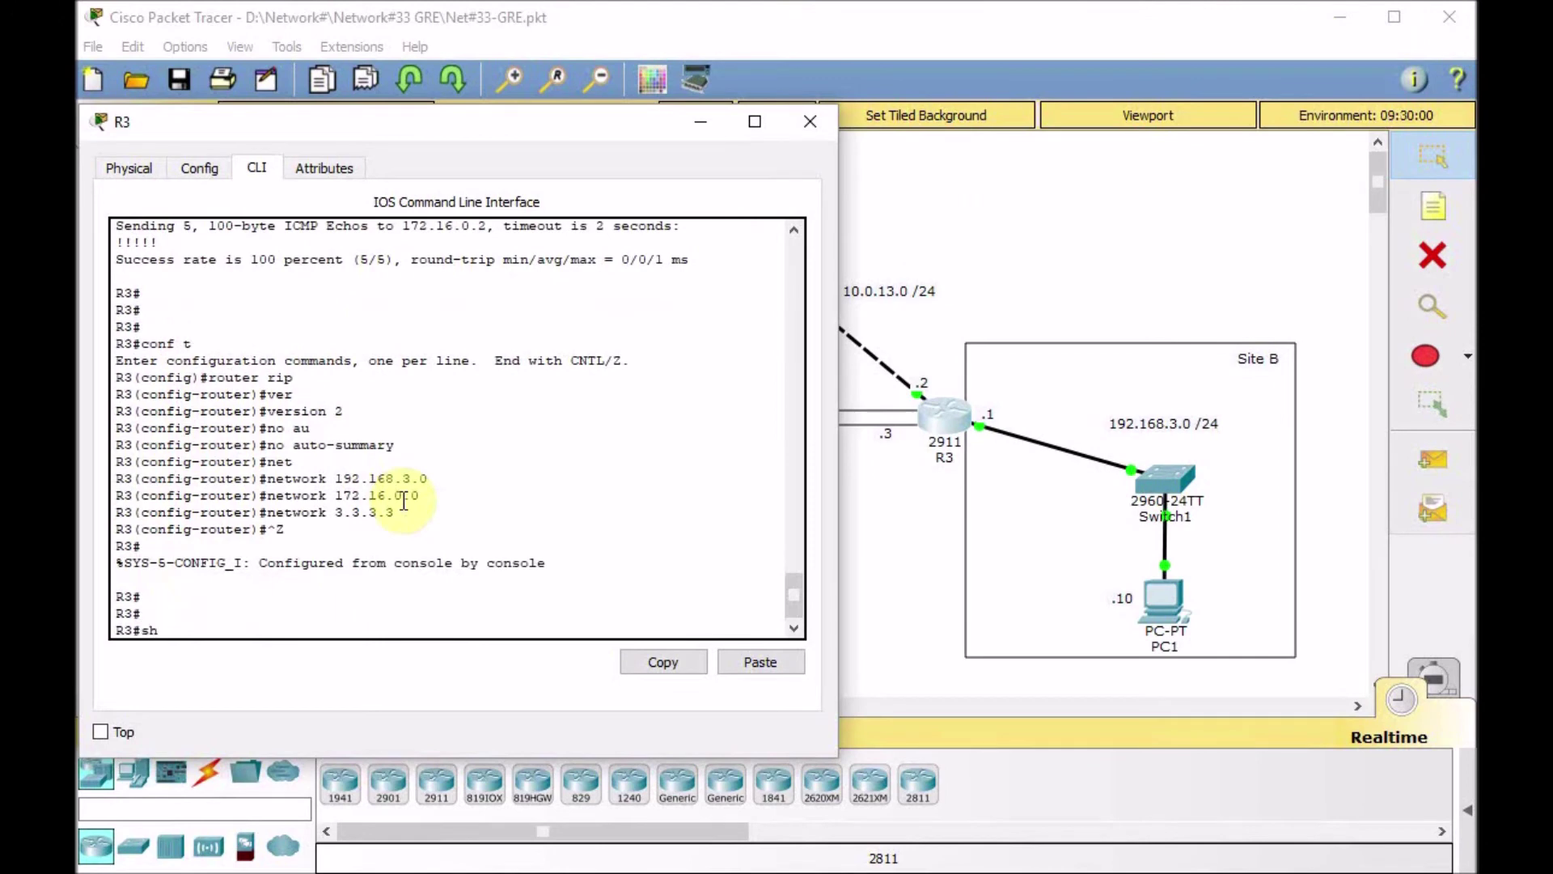
pyautogui.write(' ip route')
pyautogui.press('Return')
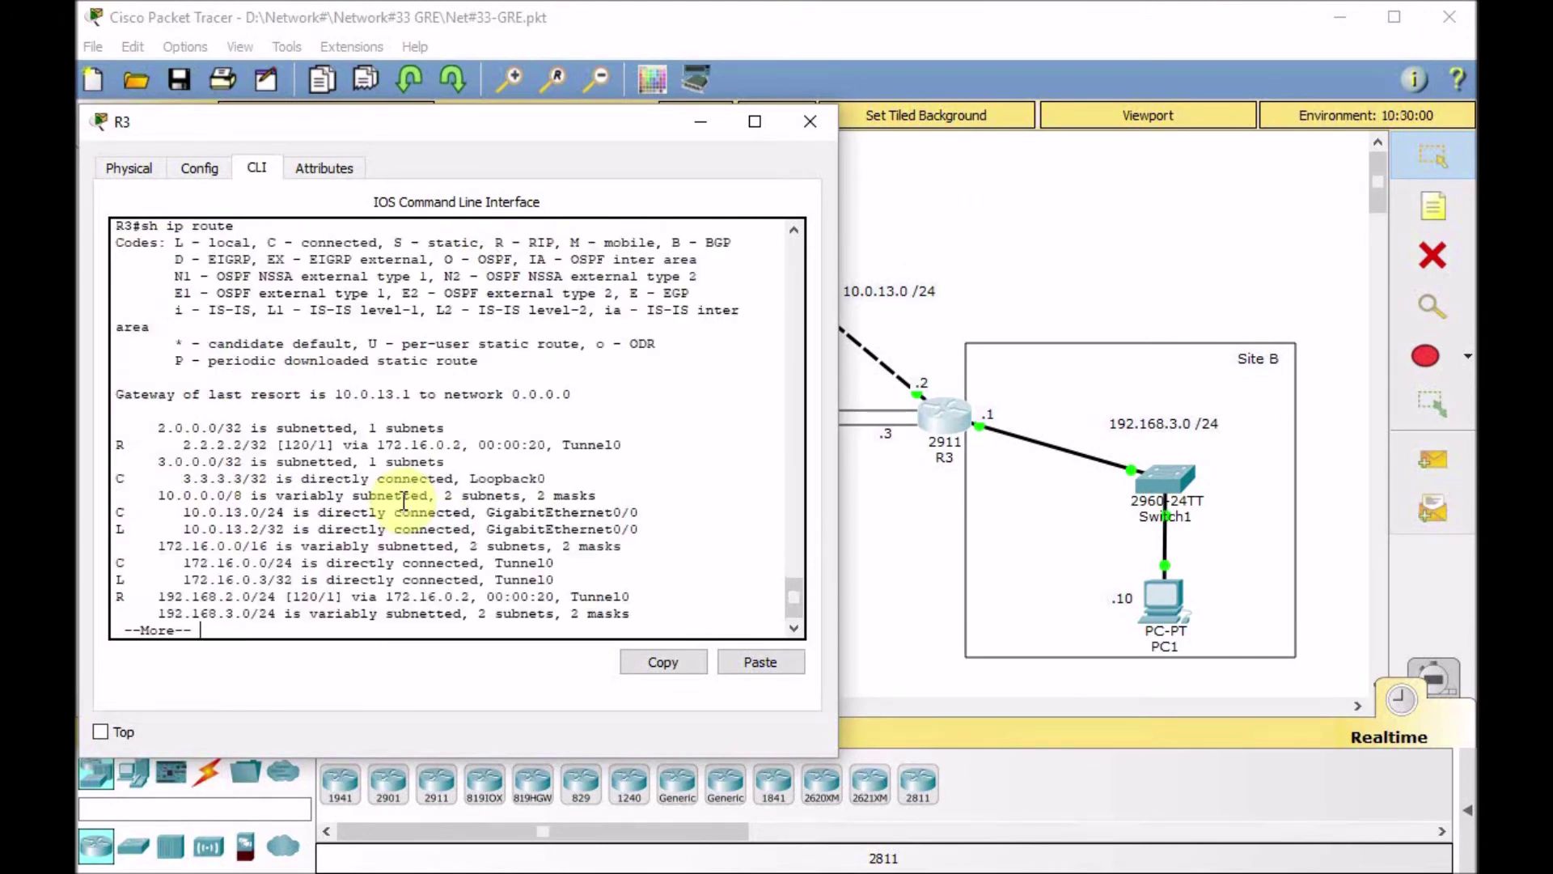
pyautogui.press('space')
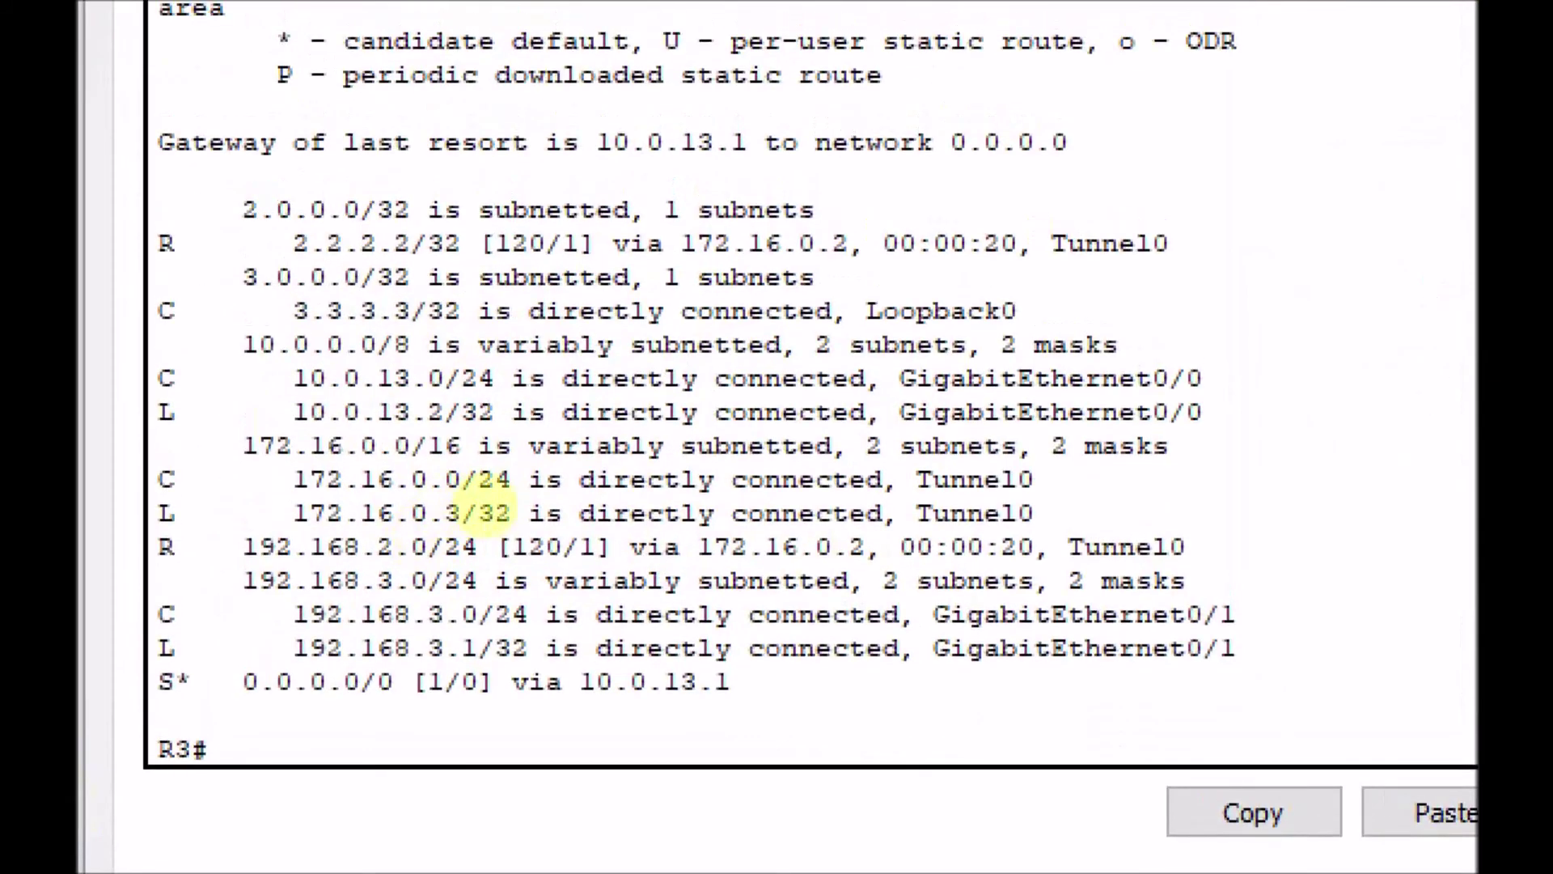
pyautogui.click(275, 496)
pyautogui.moveTo(261, 242); pyautogui.dragTo(306, 202)
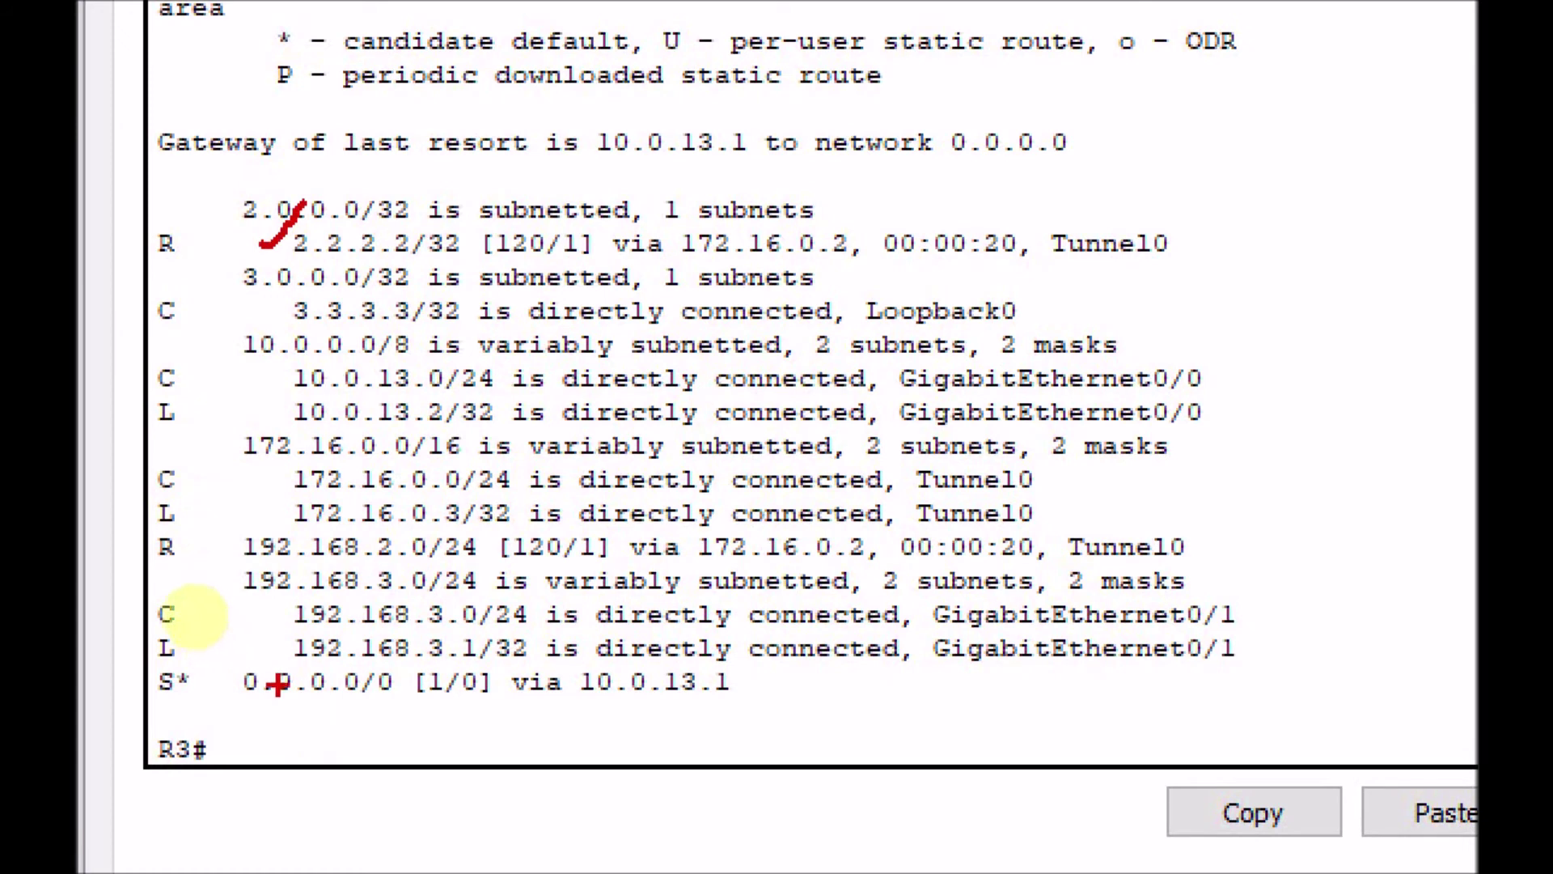
pyautogui.moveTo(225, 544); pyautogui.dragTo(259, 528)
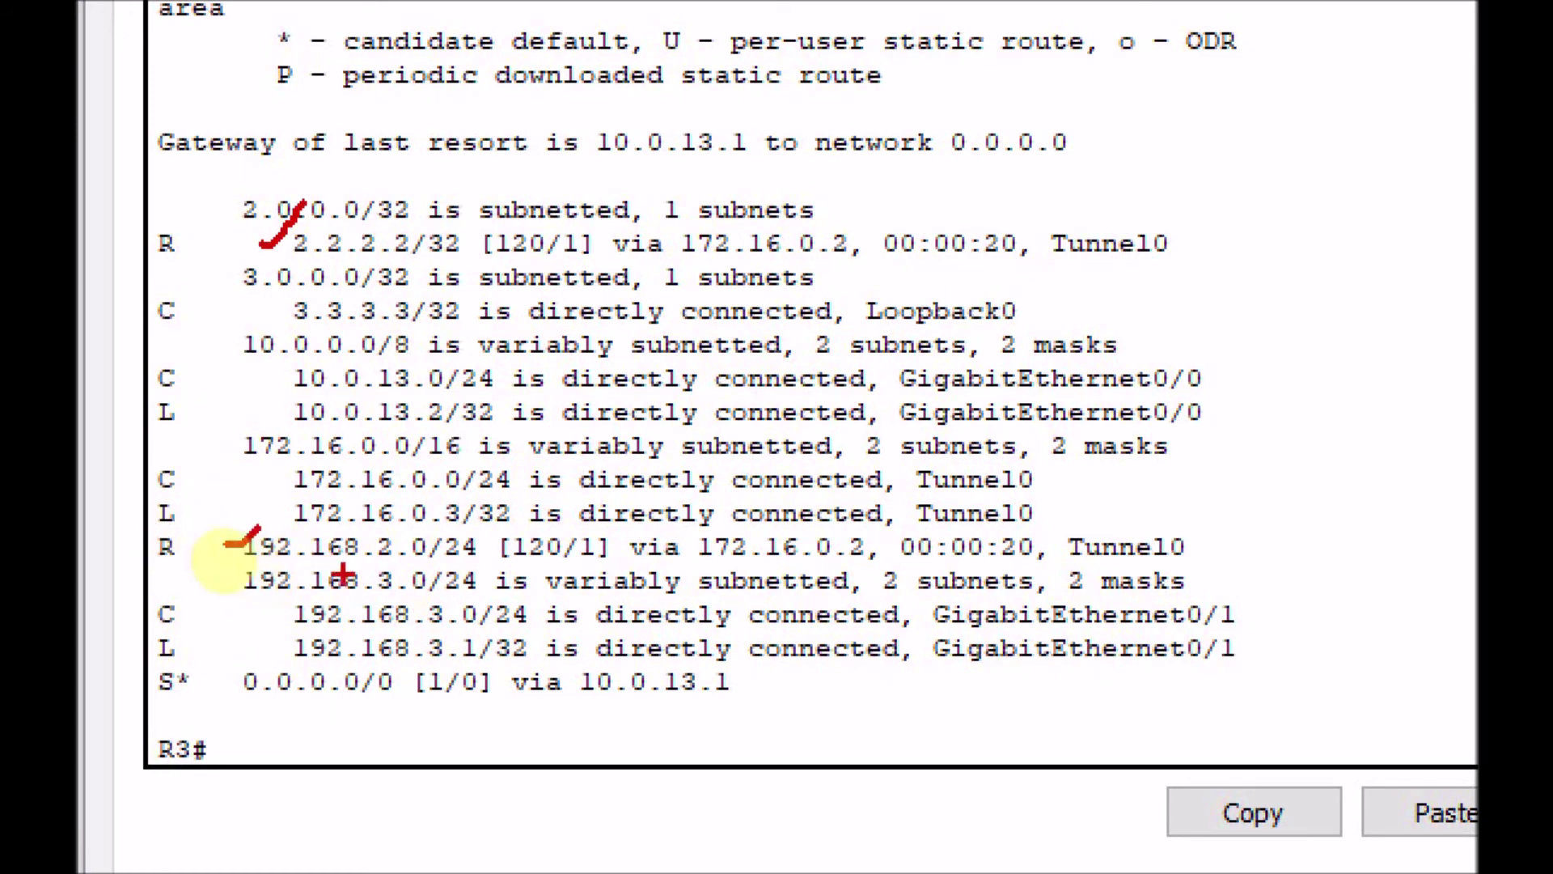
pyautogui.moveTo(448, 554); pyautogui.dragTo(356, 554)
pyautogui.press('Escape')
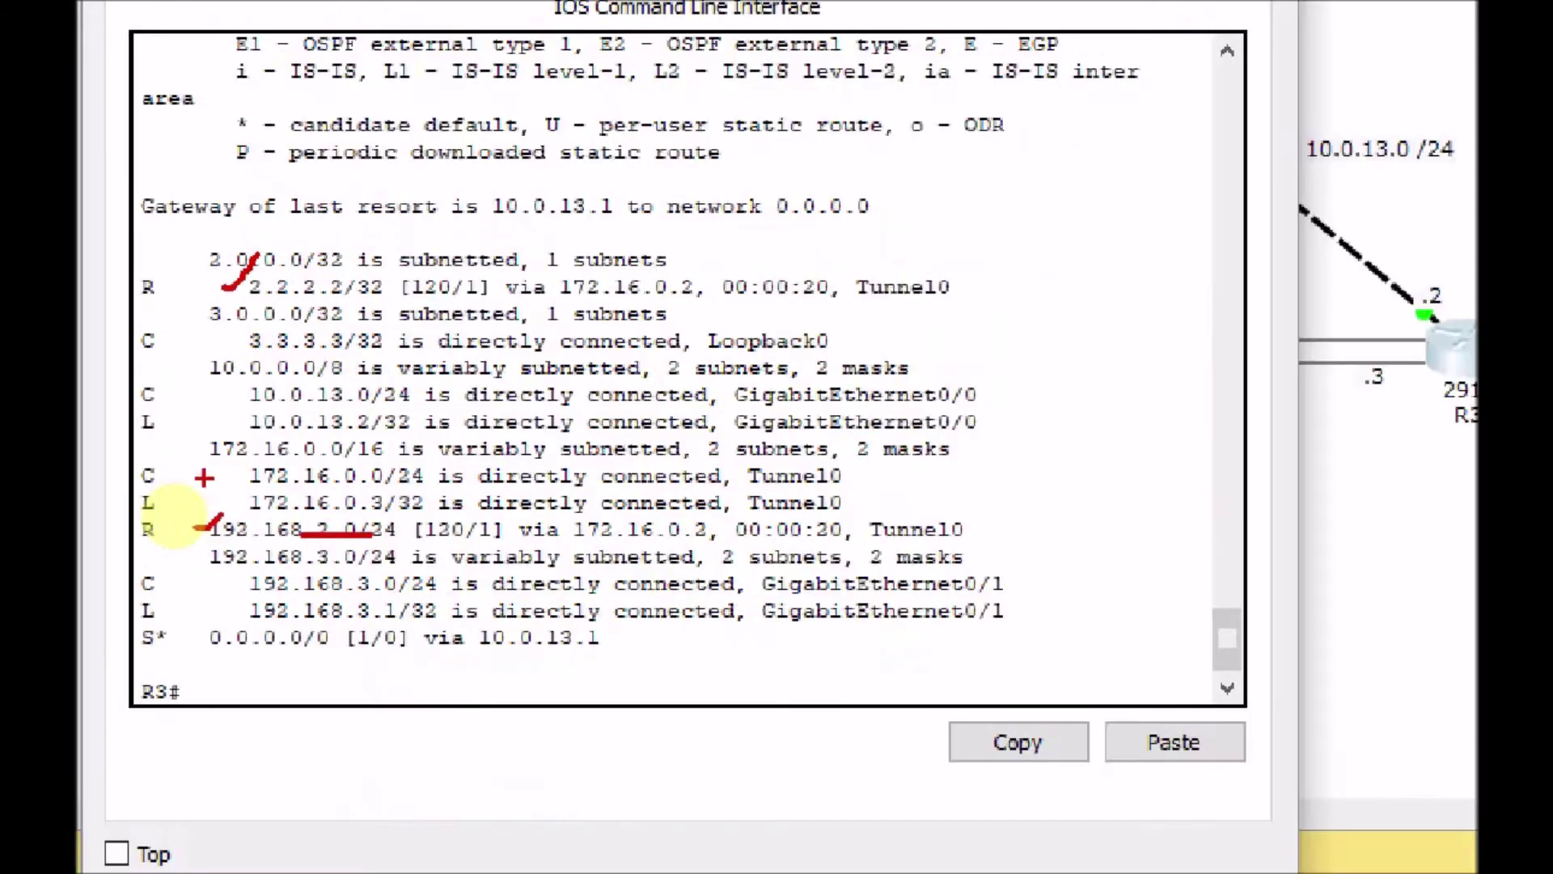
# Display only the RIP-learned routes in R3's routing table
pyautogui.write('ip route rip')
pyautogui.press('Return')
pyautogui.hotkey('ctrl', '1')
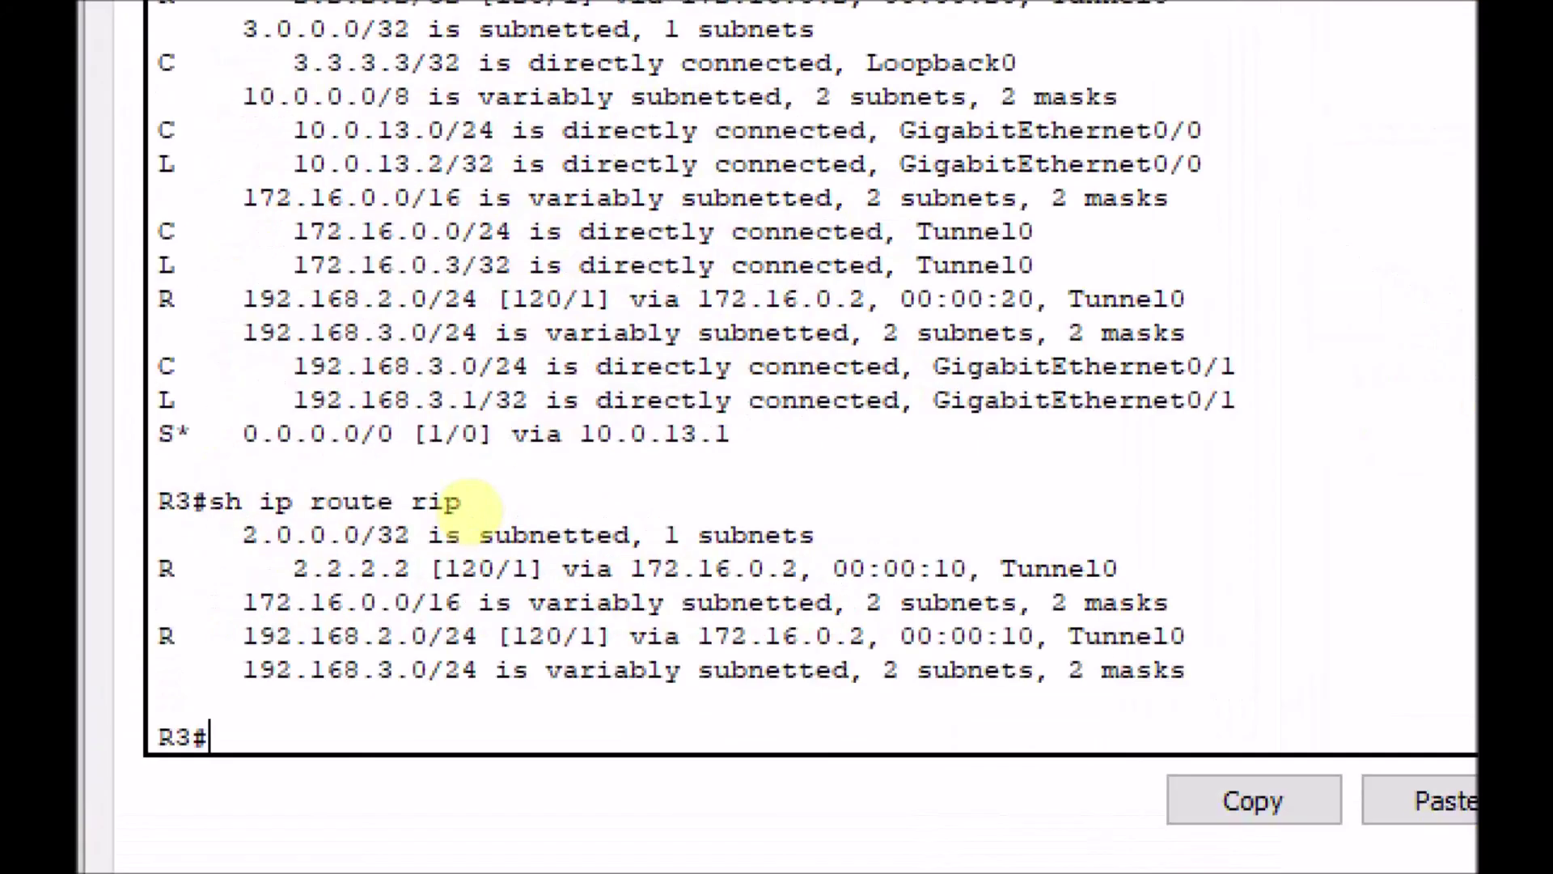
pyautogui.moveTo(255, 570); pyautogui.dragTo(292, 539)
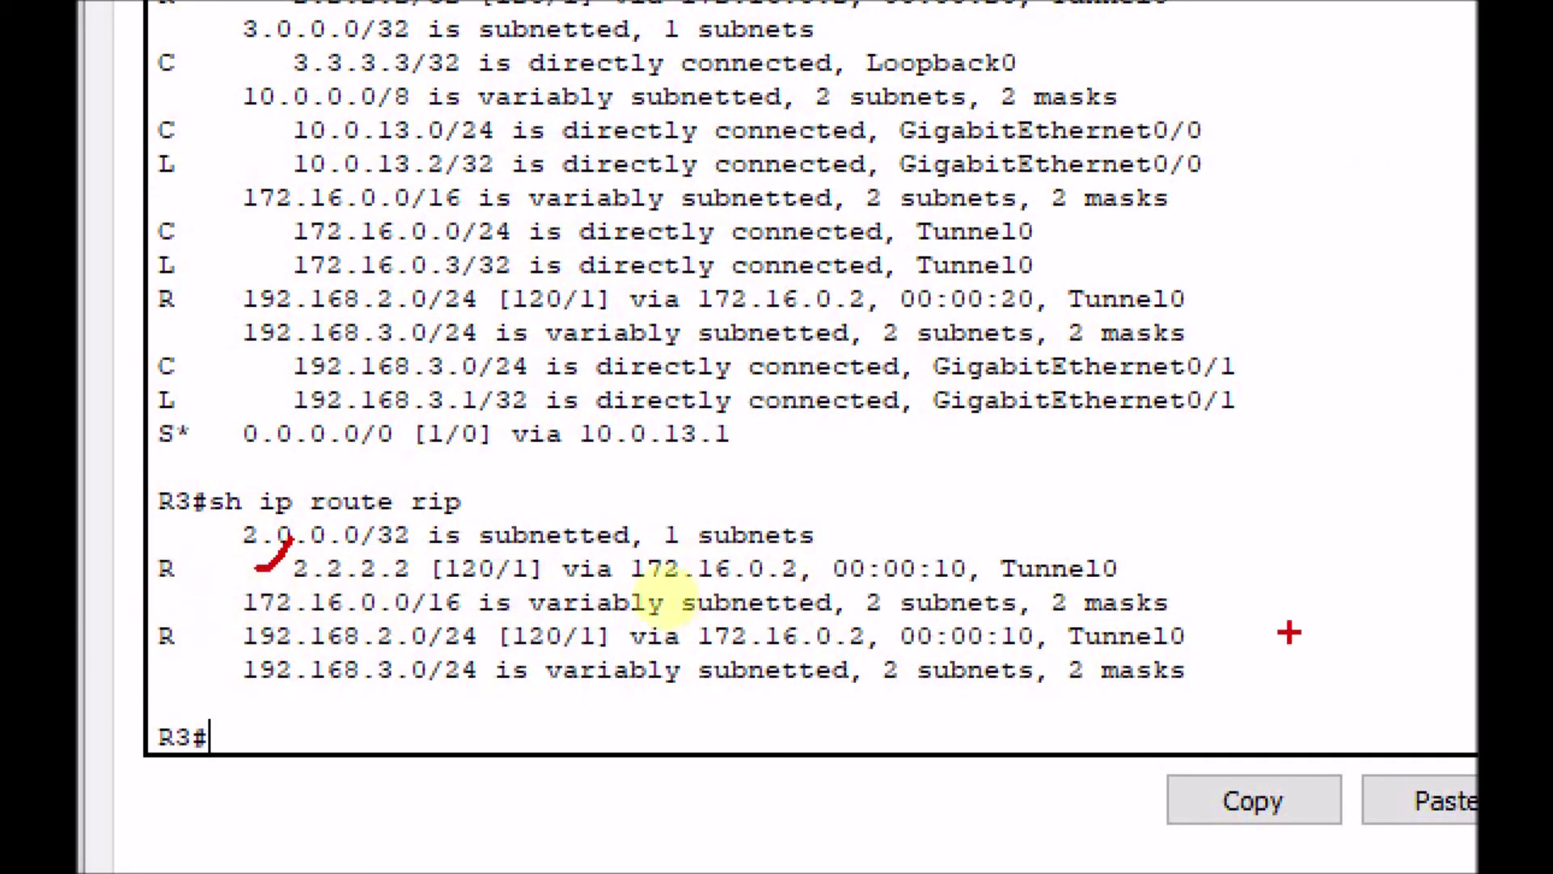
pyautogui.moveTo(1068, 647); pyautogui.dragTo(1204, 641)
pyautogui.moveTo(243, 654); pyautogui.dragTo(497, 651)
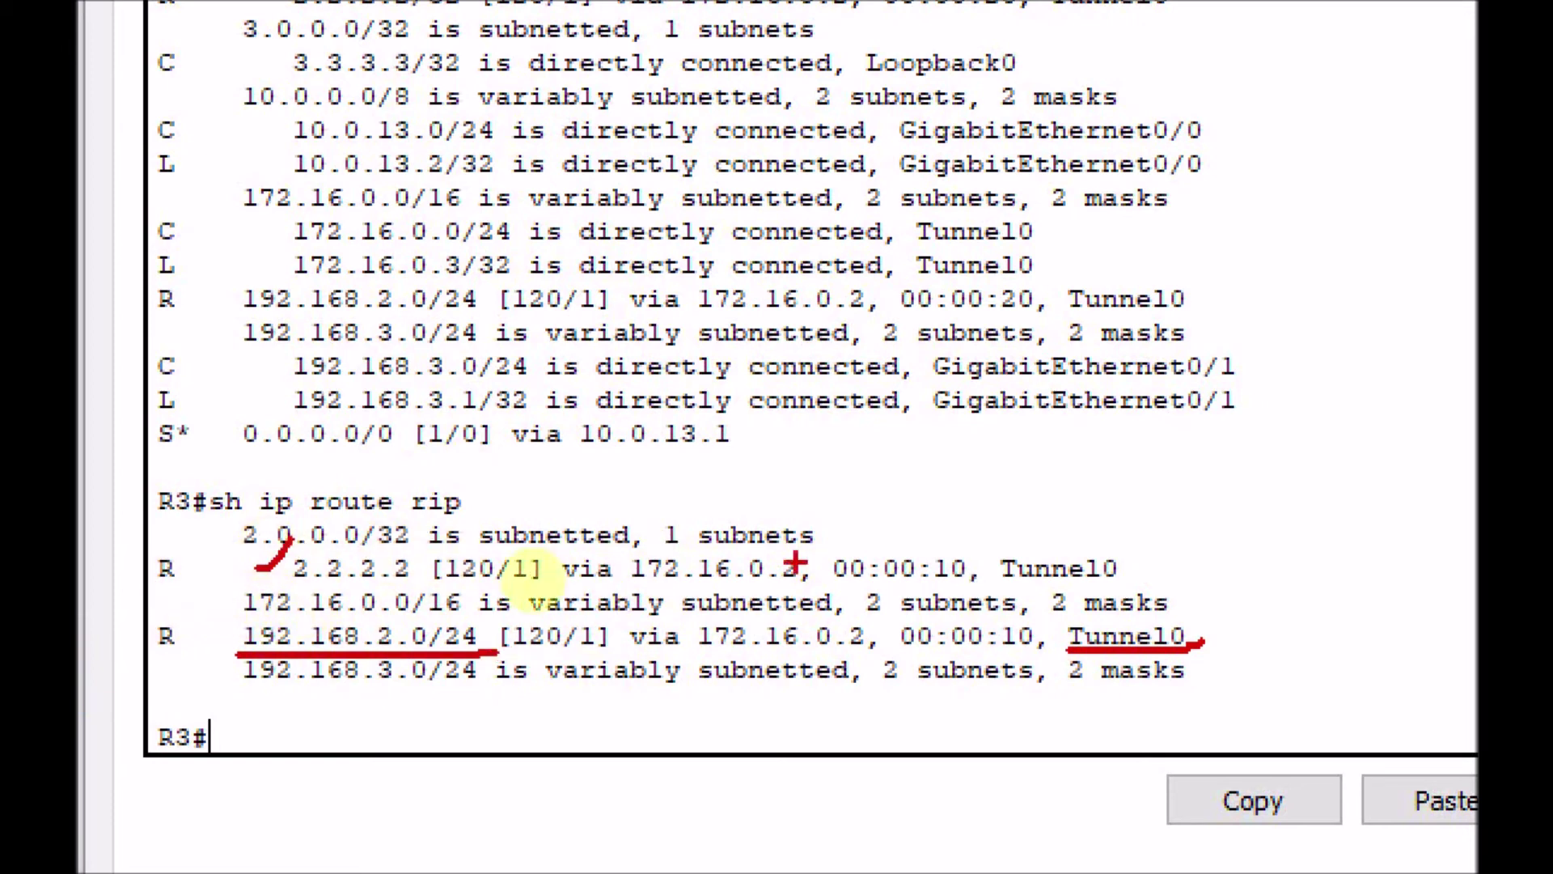
pyautogui.moveTo(988, 579); pyautogui.dragTo(1132, 576)
pyautogui.press('Escape')
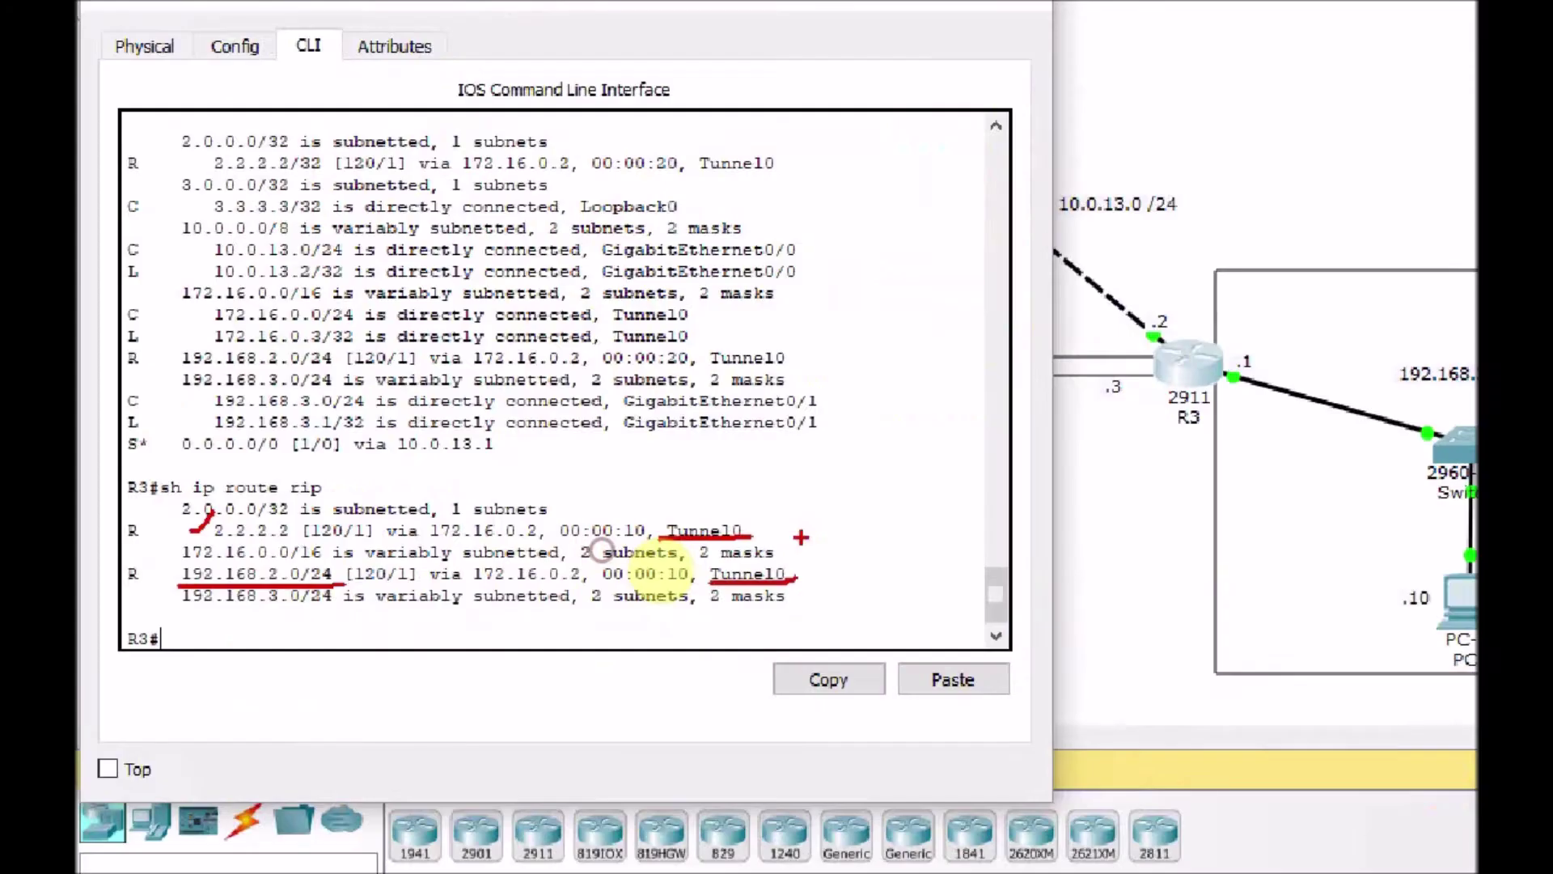
# Switch to R2's command line, return it to privileged mode and display its complete IP routing table
pyautogui.click(990, 220)
pyautogui.click(515, 412)
pyautogui.hotkey('ctrl', 'z')
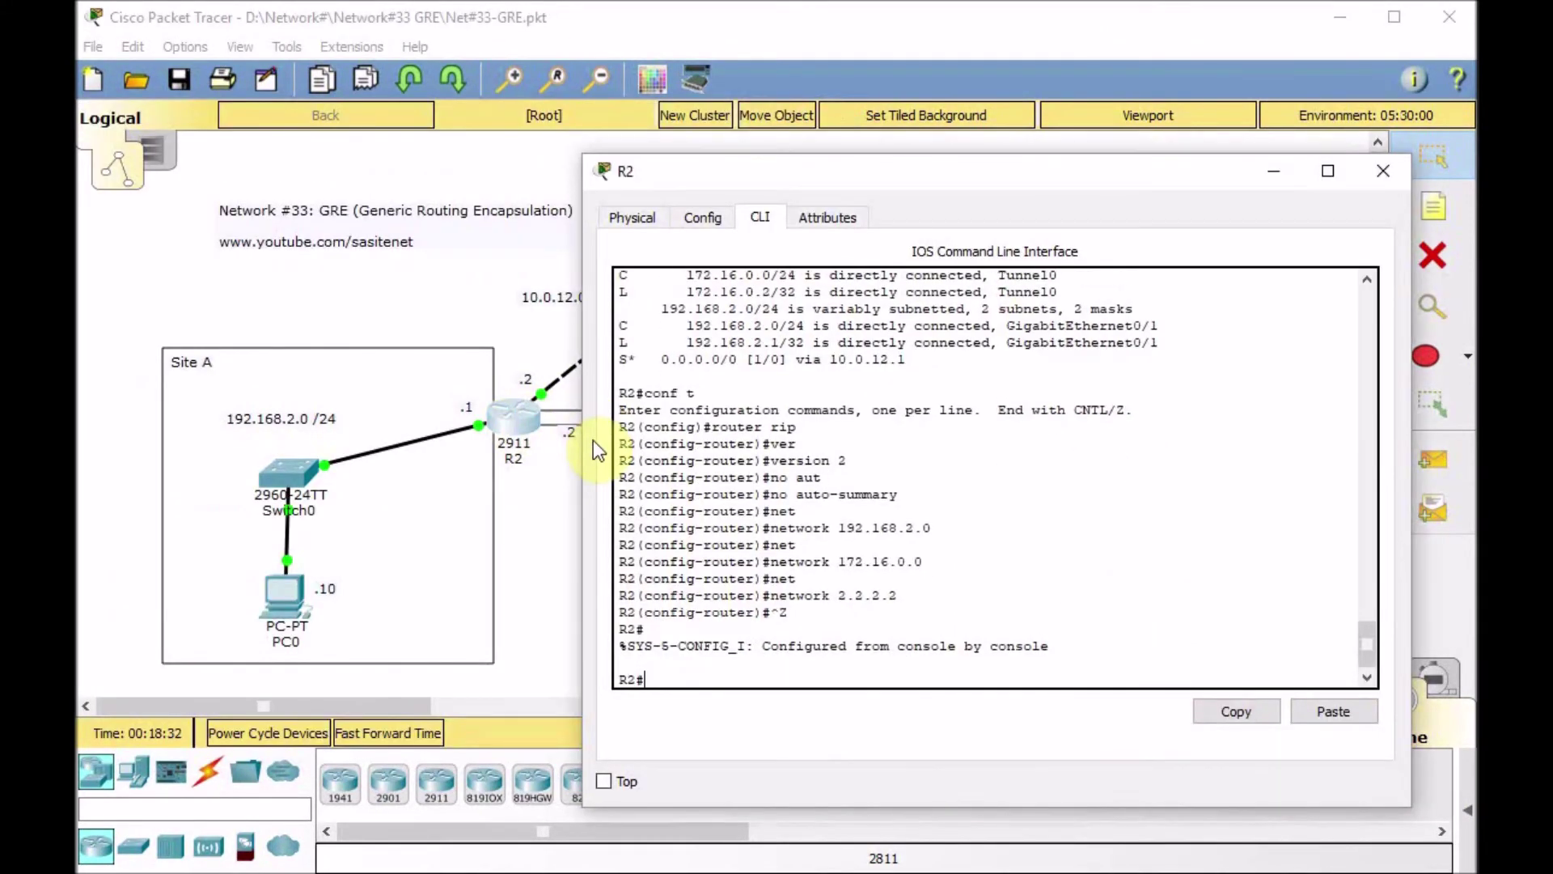
pyautogui.write('sh ip route')
pyautogui.press('Return')
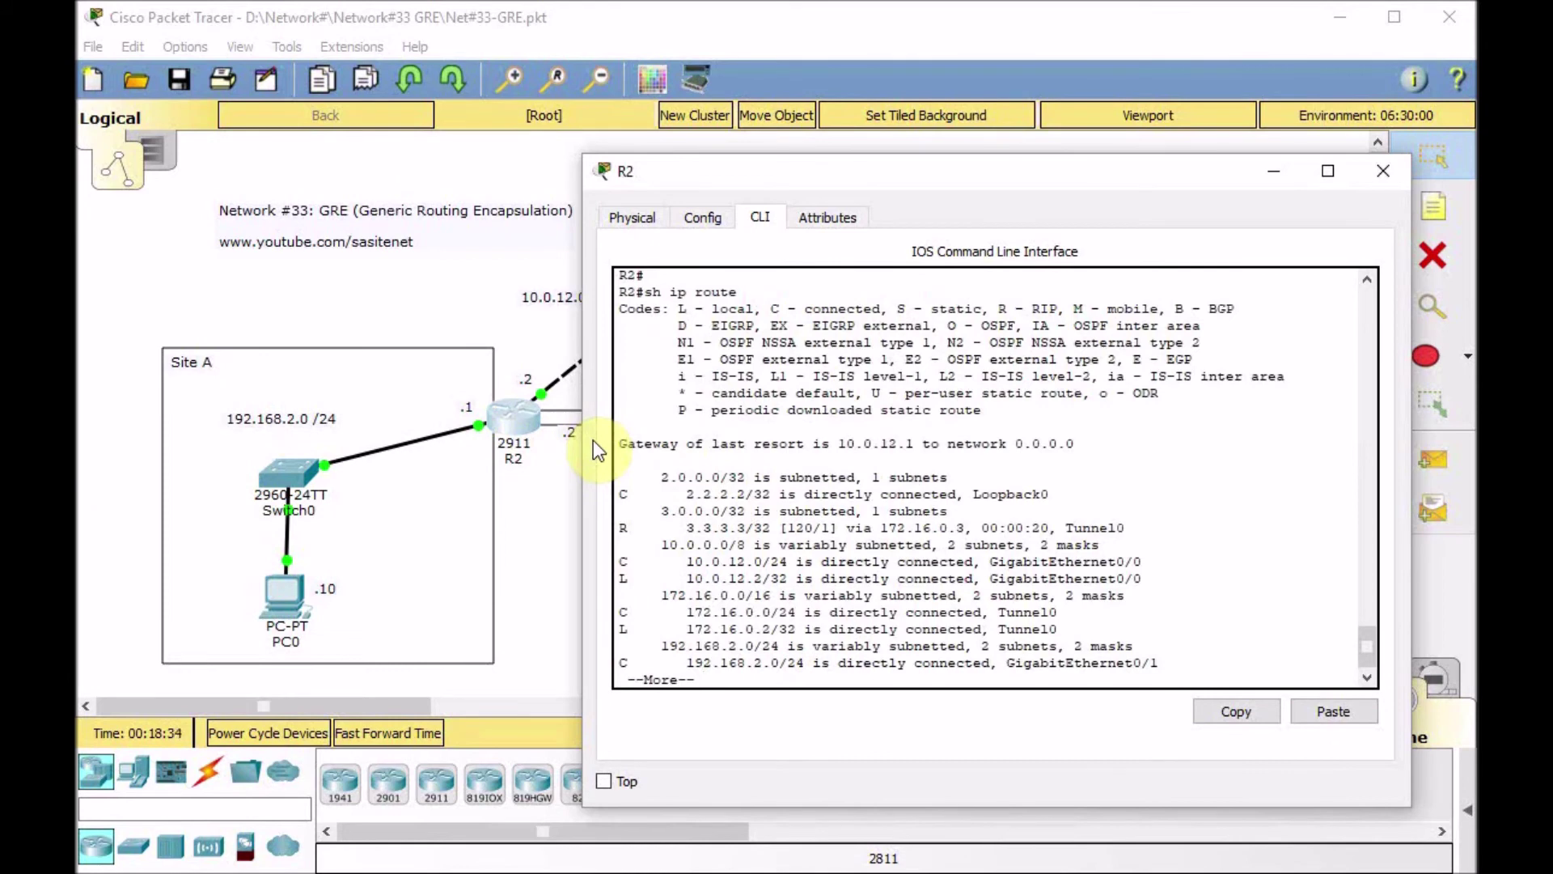
pyautogui.press('space')
# Display only the RIP-learned routes in R2's routing table
pyautogui.write('sh ip ro')
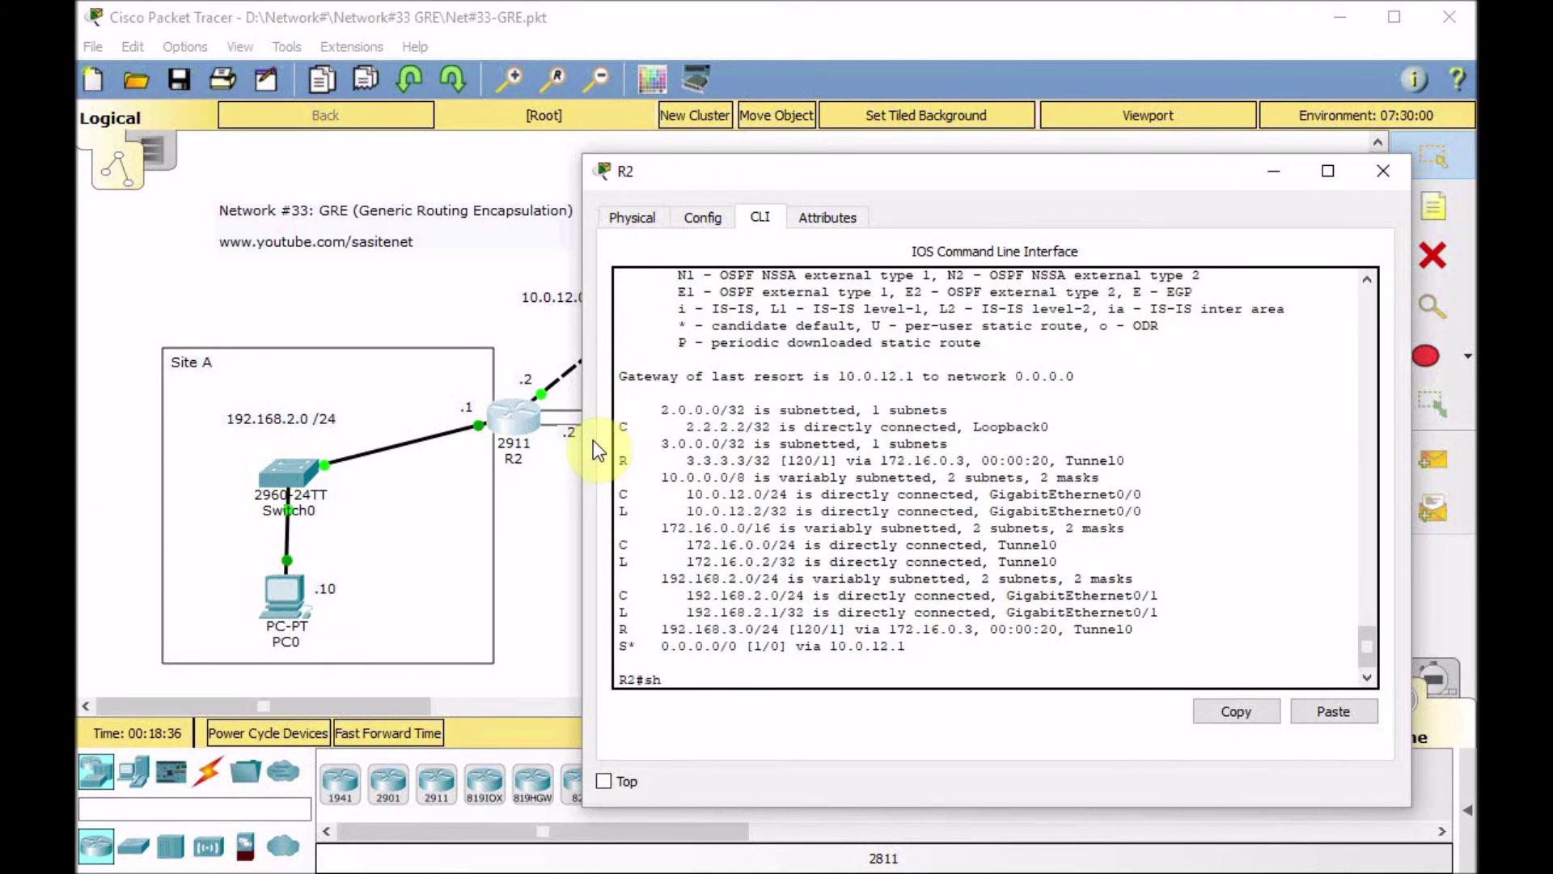
pyautogui.write('ute rip')
pyautogui.press('Return')
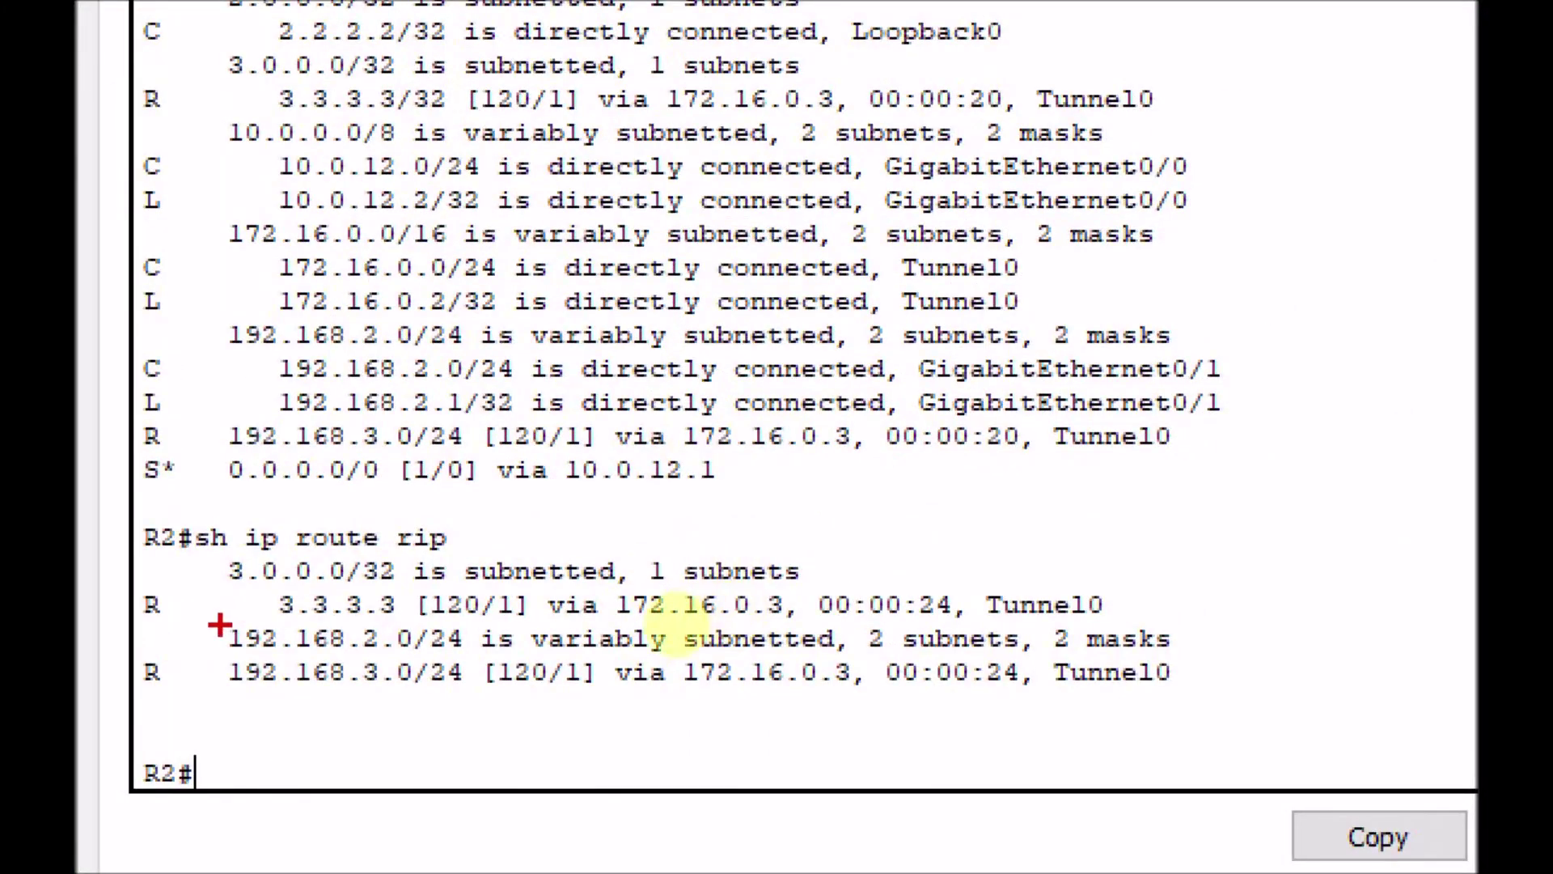
pyautogui.moveTo(280, 629); pyautogui.dragTo(411, 617)
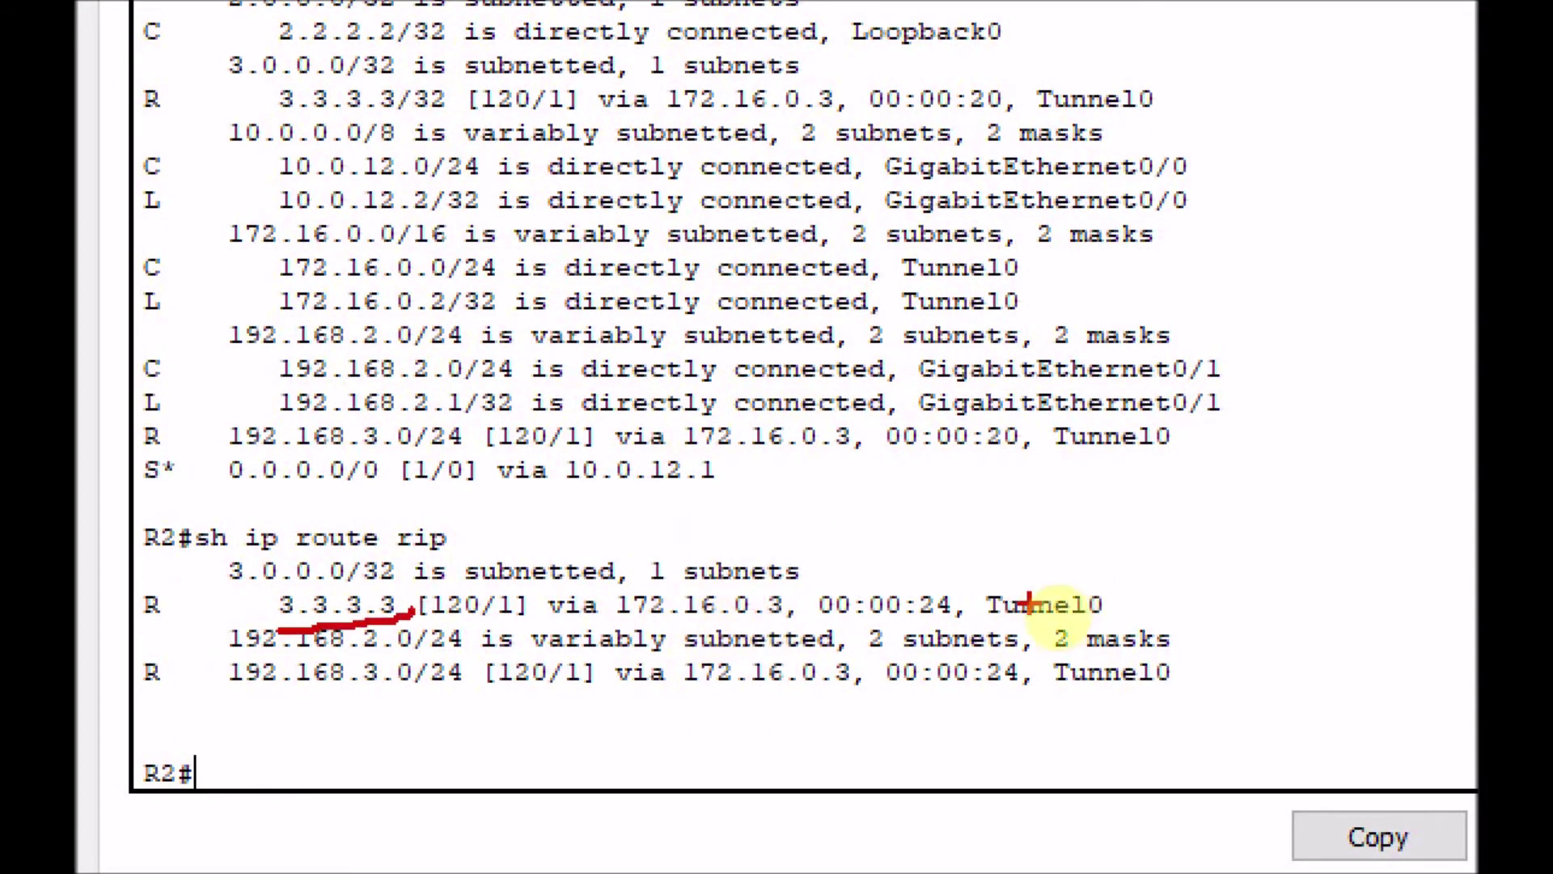
pyautogui.moveTo(980, 623); pyautogui.dragTo(1121, 619)
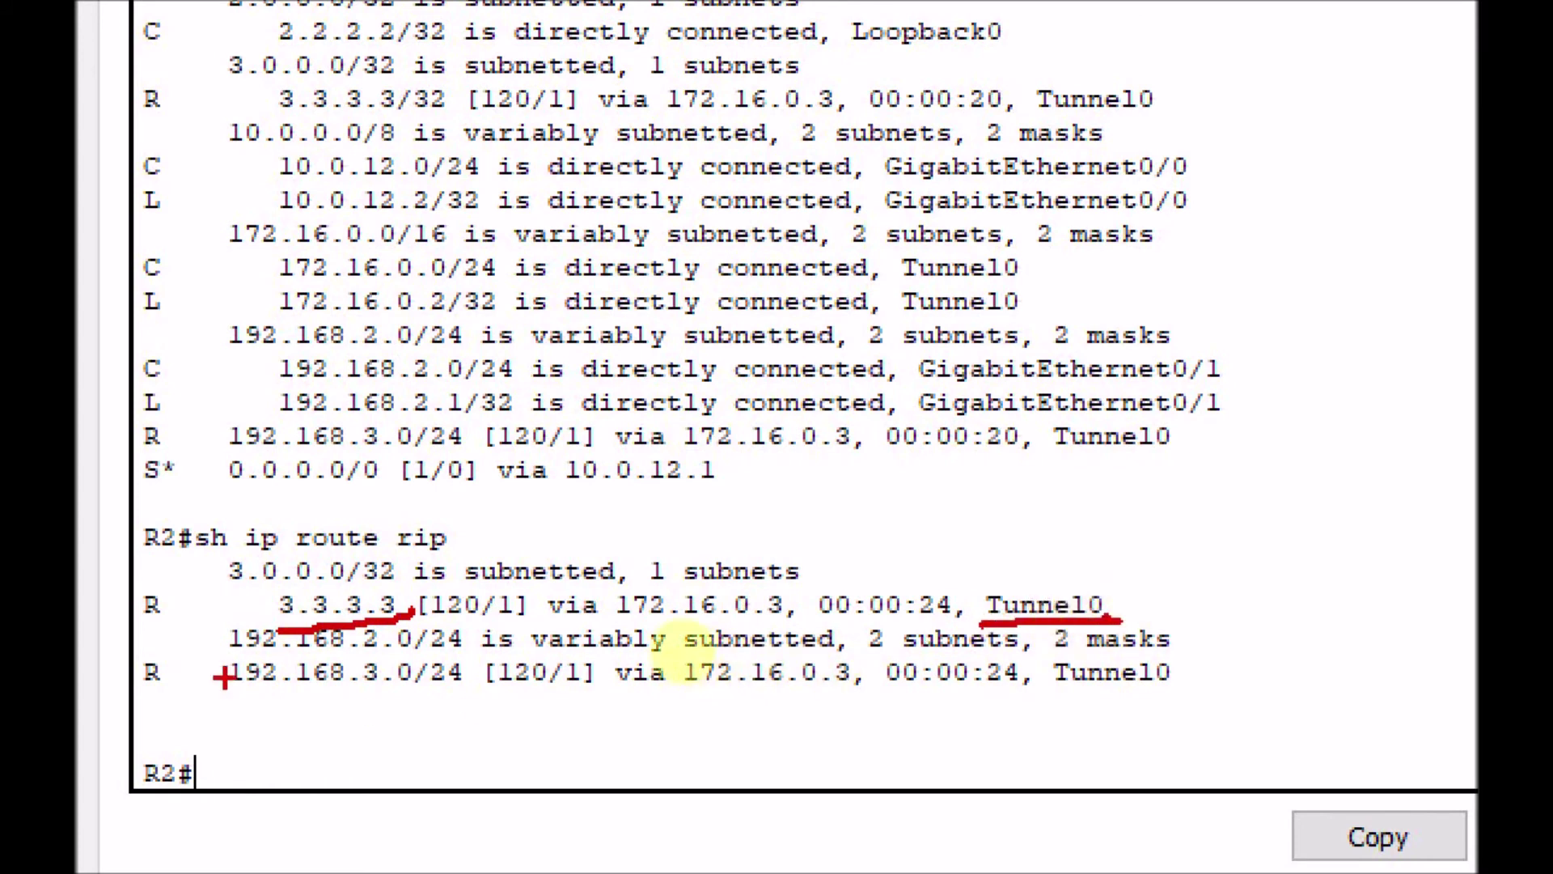
pyautogui.moveTo(228, 694)
pyautogui.mouseDown()
pyautogui.moveTo(437, 694)
pyautogui.moveTo(465, 644)
pyautogui.moveTo(257, 657)
pyautogui.moveTo(225, 693)
pyautogui.mouseUp()
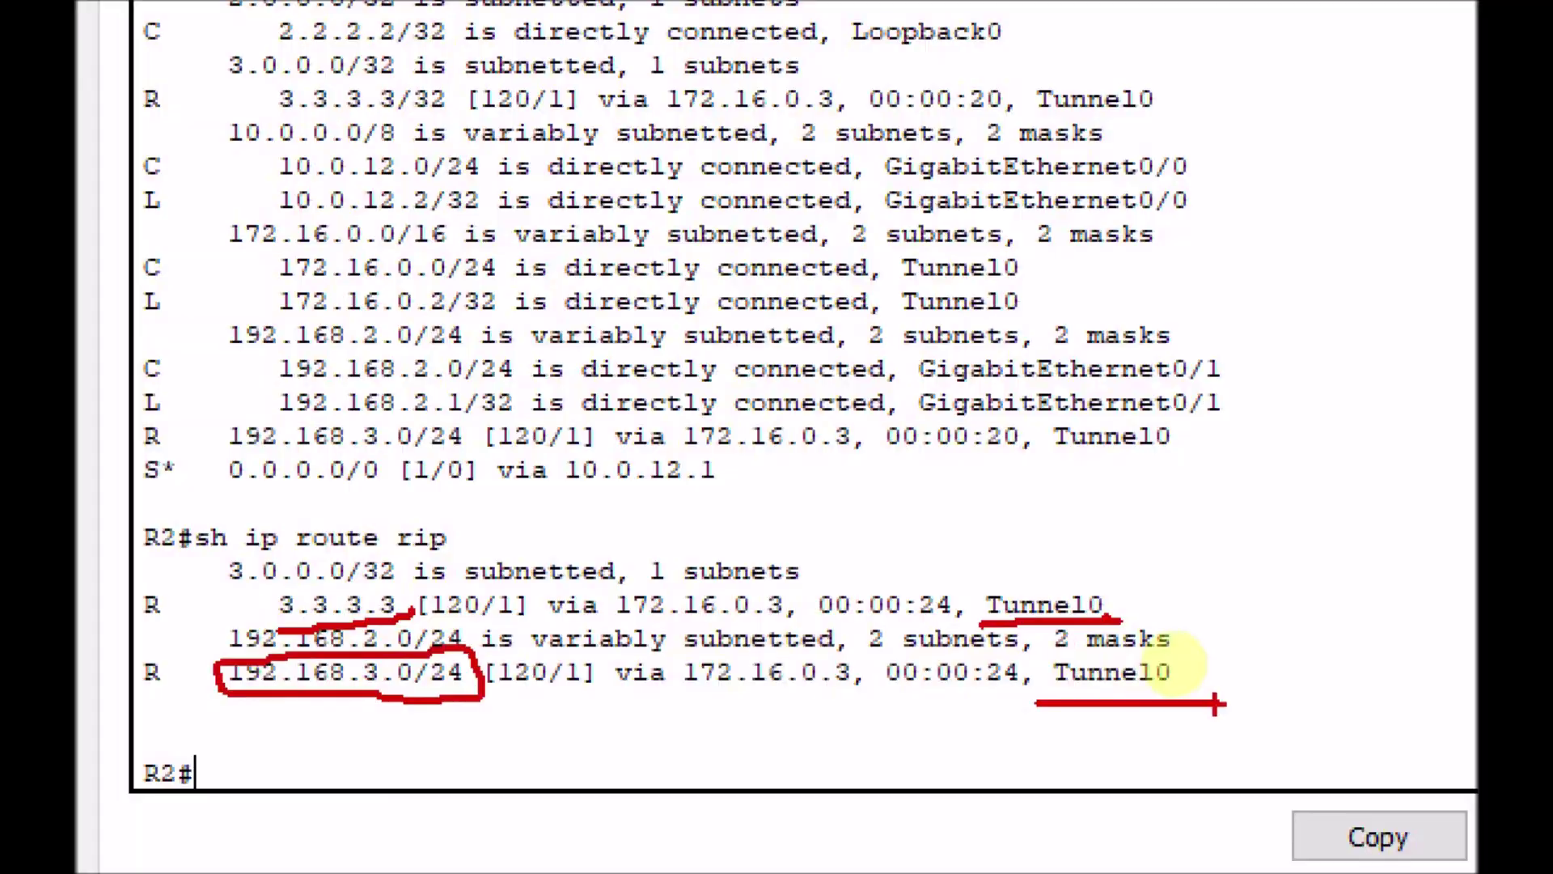
pyautogui.press('Escape')
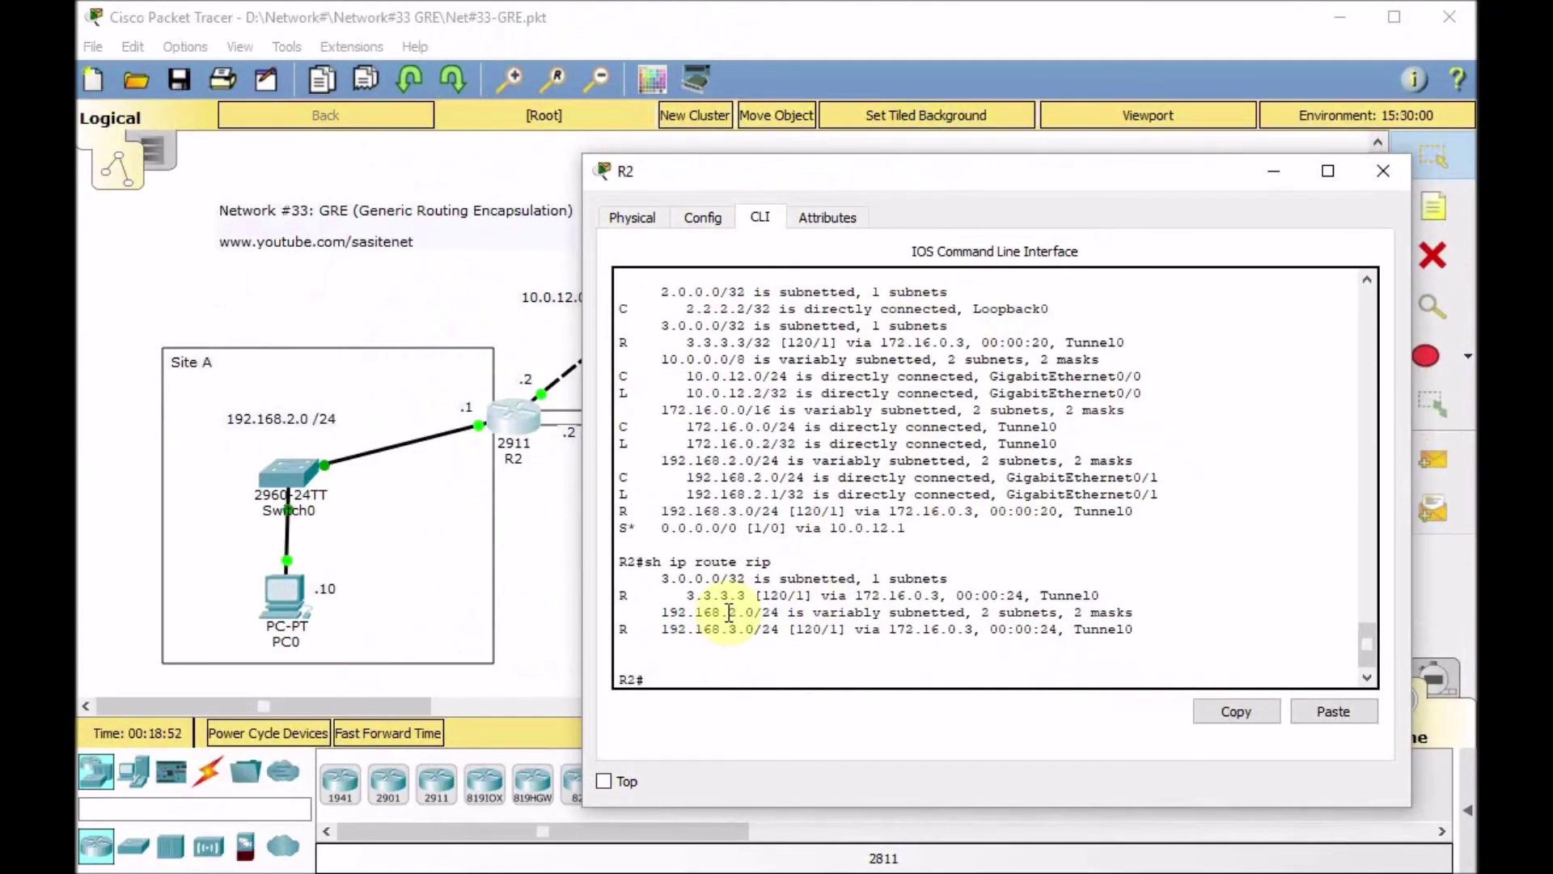
# Ping R3's loopback 3.3.3.3 and its LAN address 192.168.3.1 from R2's command line
pyautogui.write('3.3.3.3')
pyautogui.press('Return')
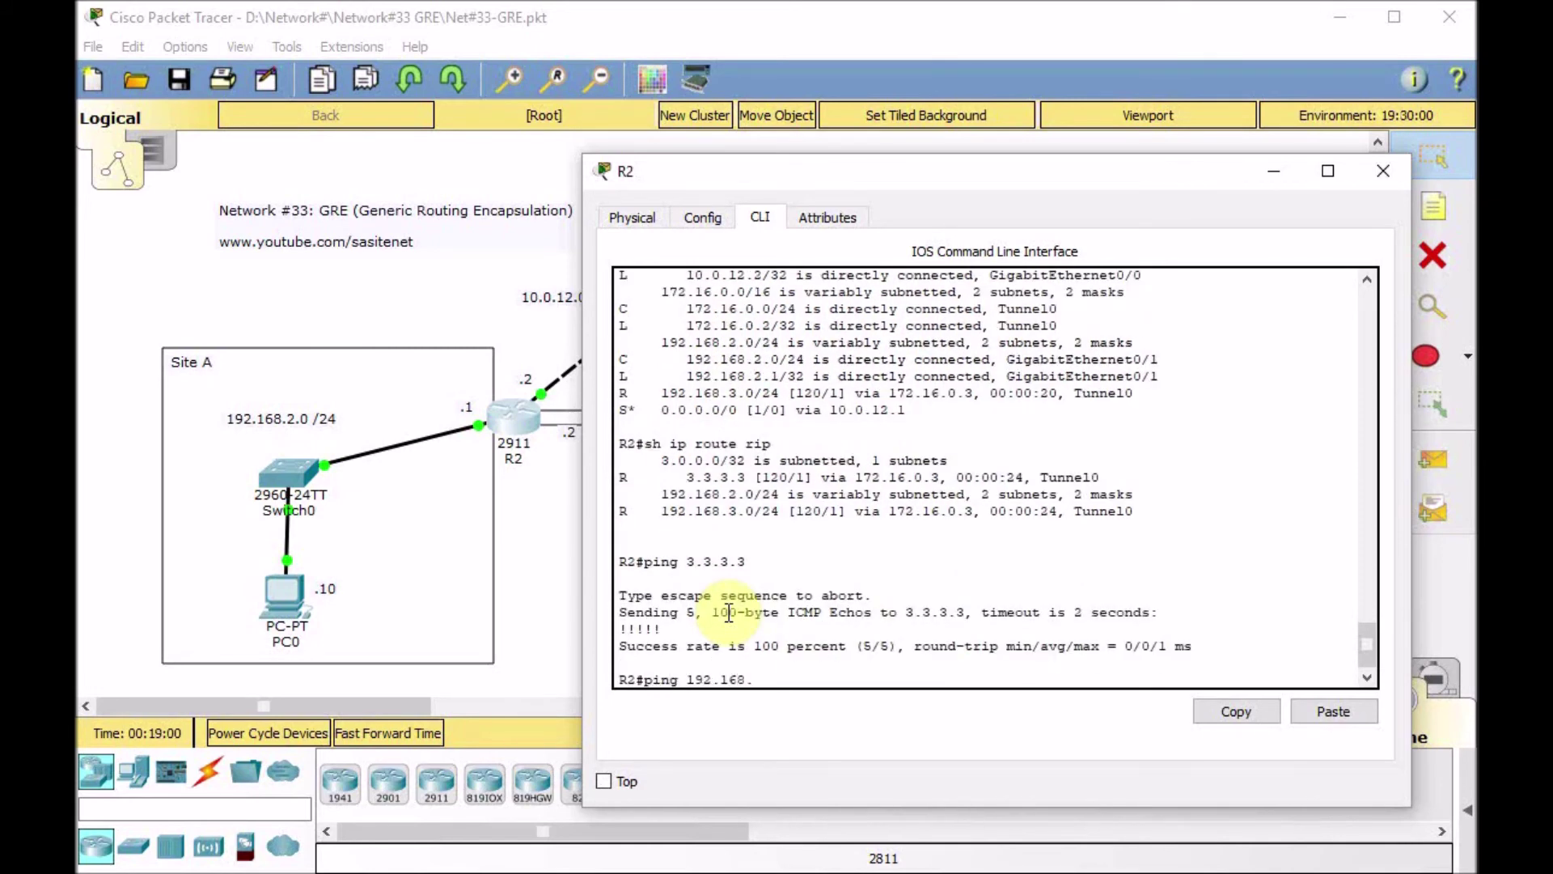
pyautogui.write('ping 192.168.3.1')
pyautogui.press('Return')
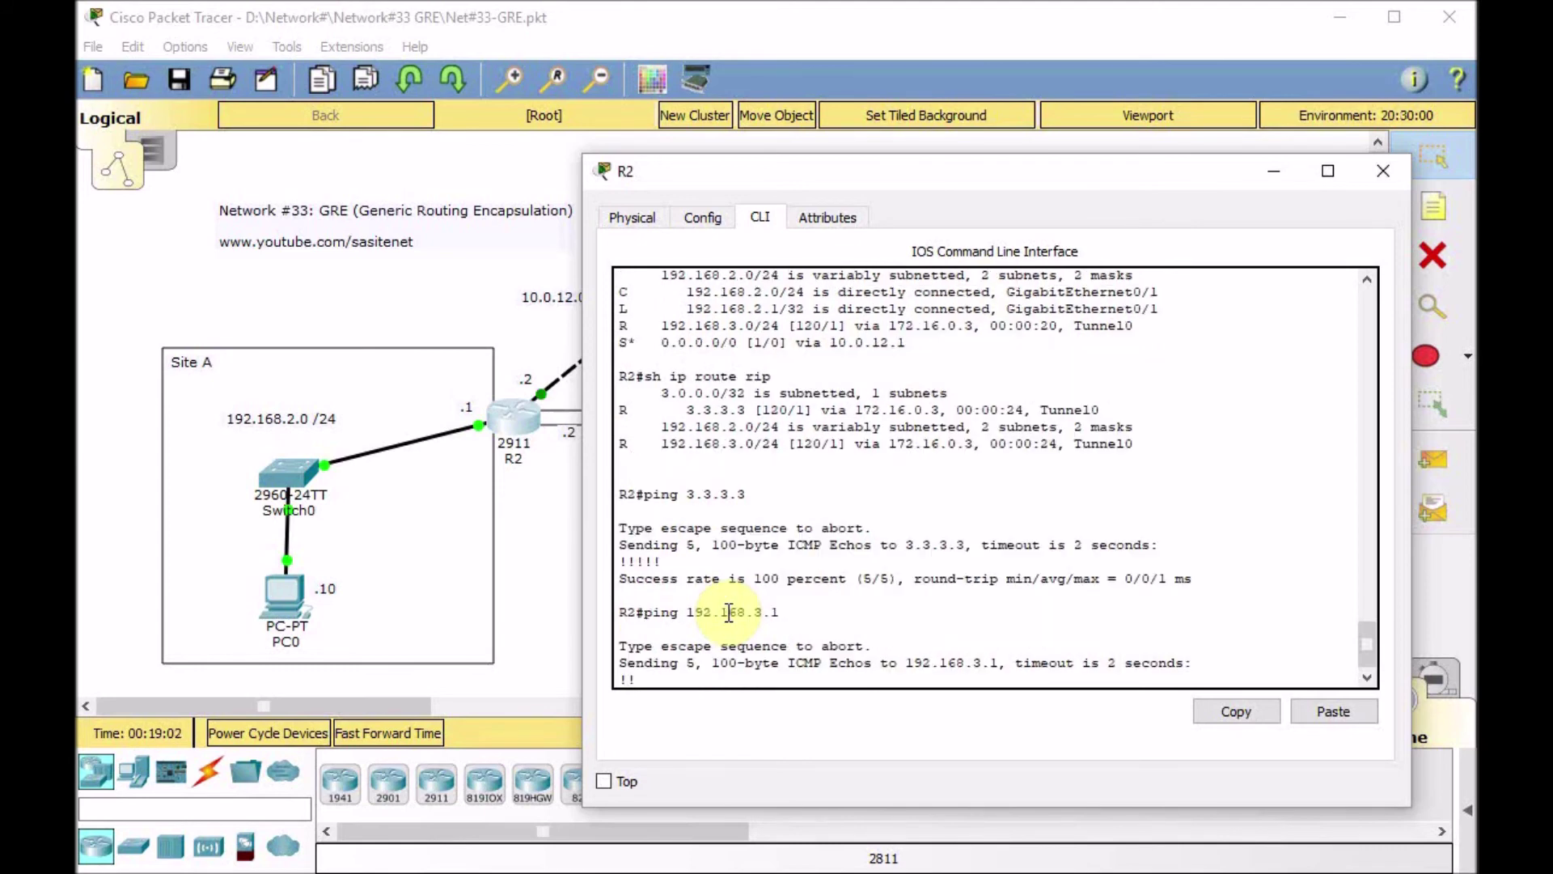
# Switch to PC0 in Site A and ping 192.168.3.10 from its command prompt
pyautogui.click(565, 608)
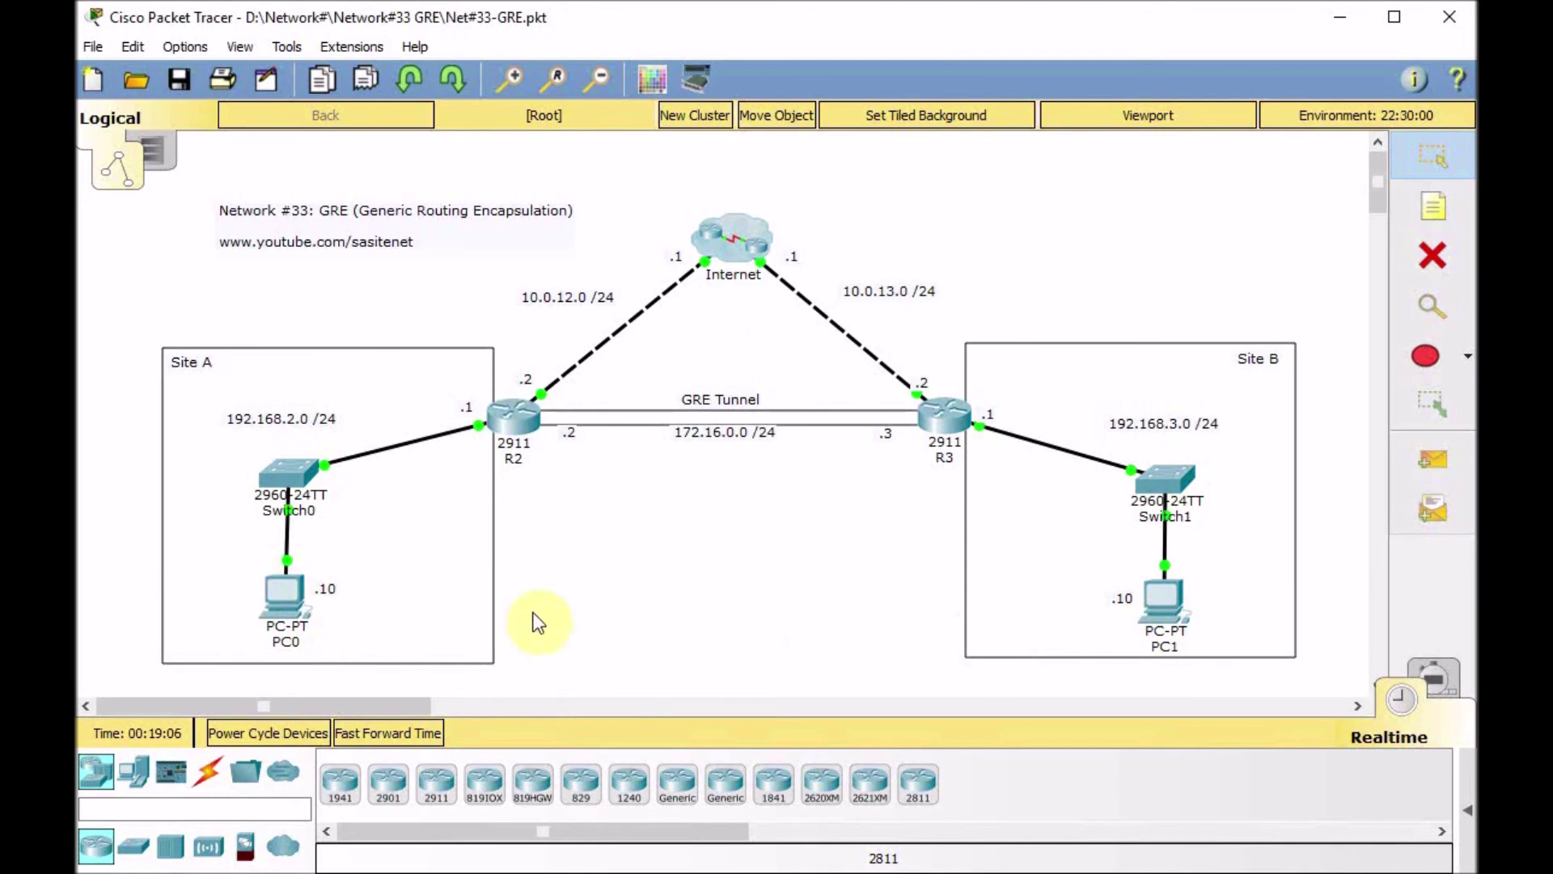
pyautogui.click(283, 599)
pyautogui.click(1085, 330)
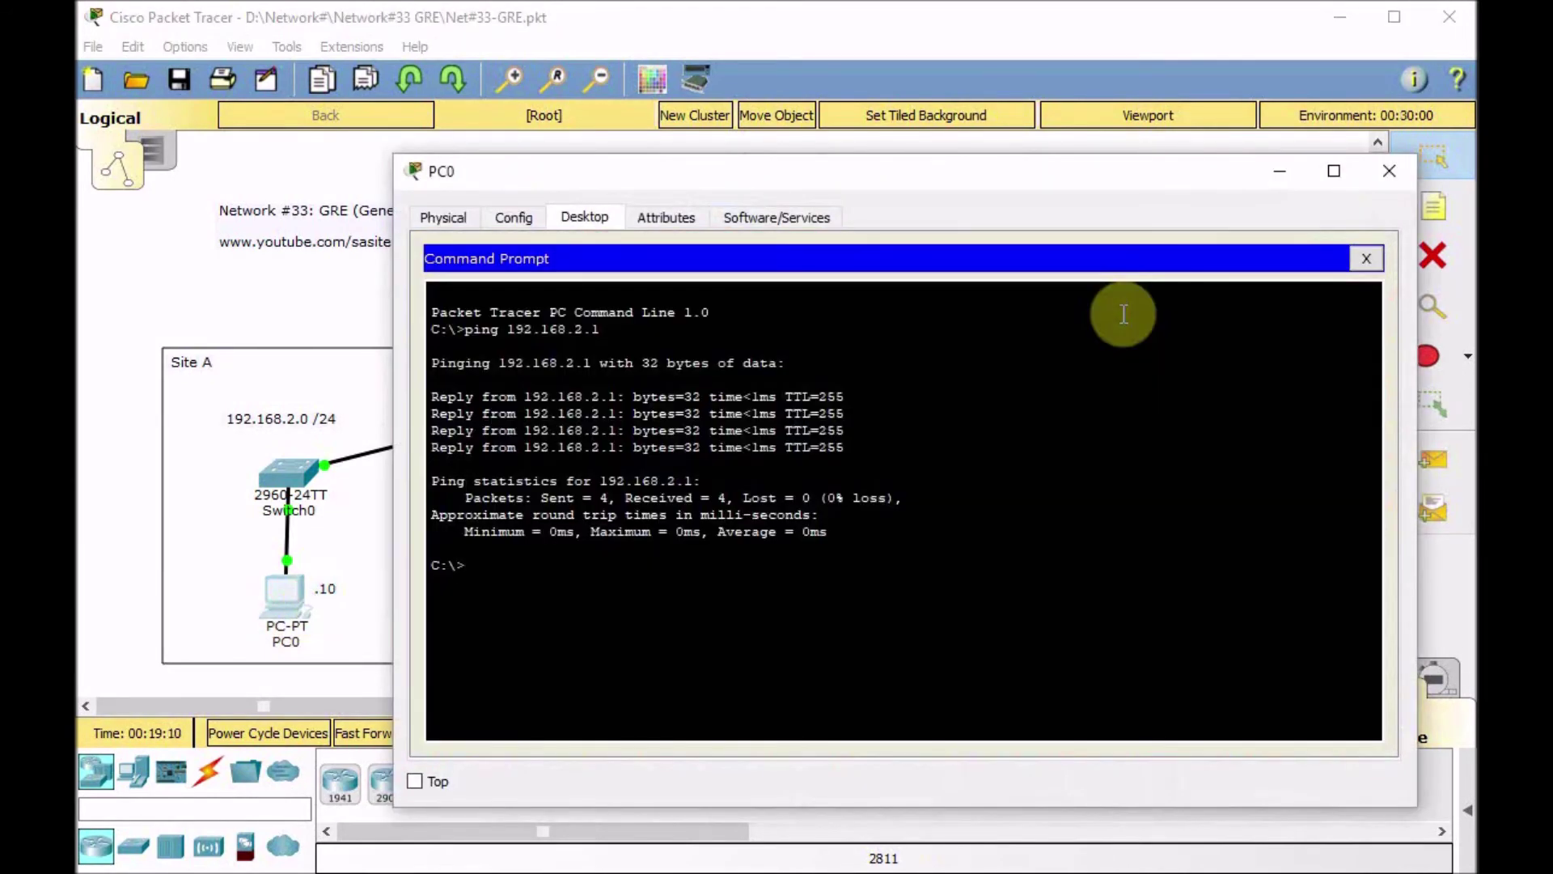
pyautogui.write('ping 192.16')
pyautogui.press('Return')
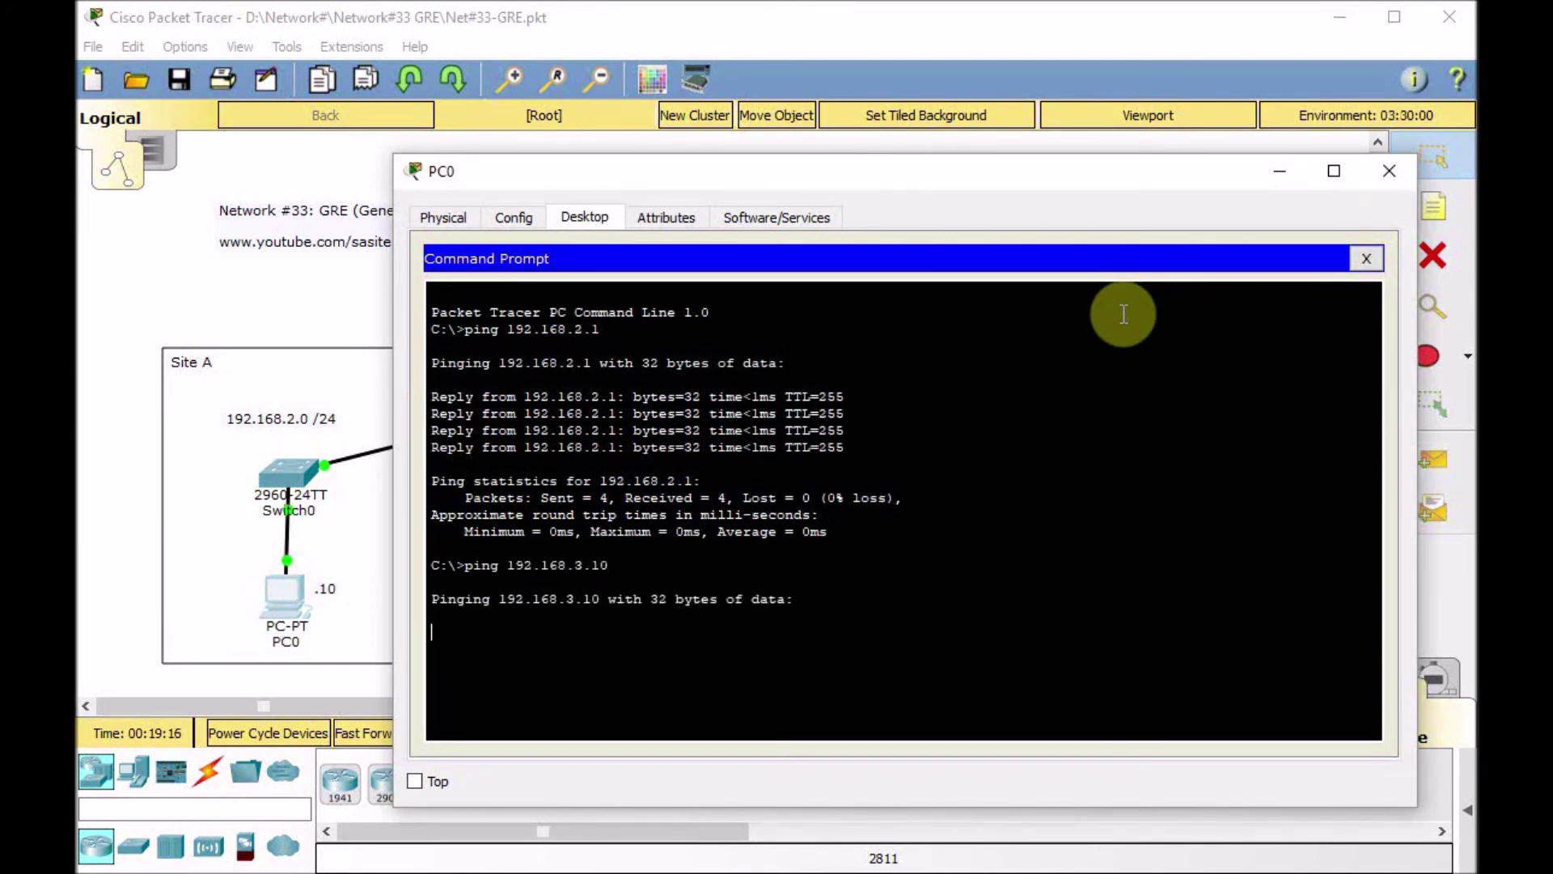
# Configure PC1 in Site B with static IP address 192.168.3.10, subnet mask 255.255.255.0 and default gateway 192.168.3.1
pyautogui.click(104, 570)
pyautogui.click(1176, 594)
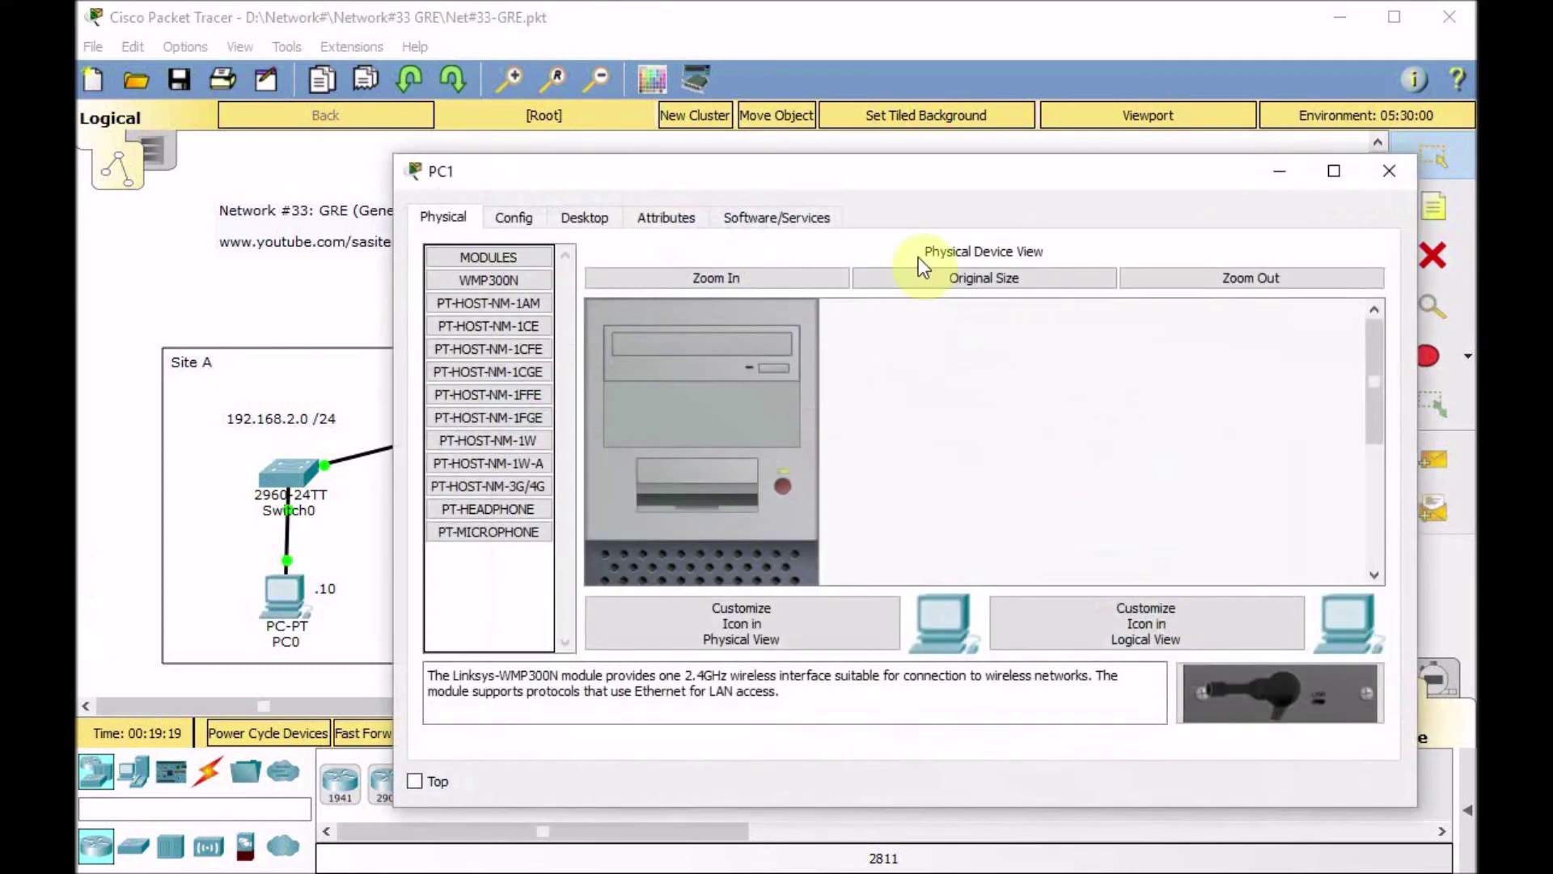
pyautogui.click(656, 217)
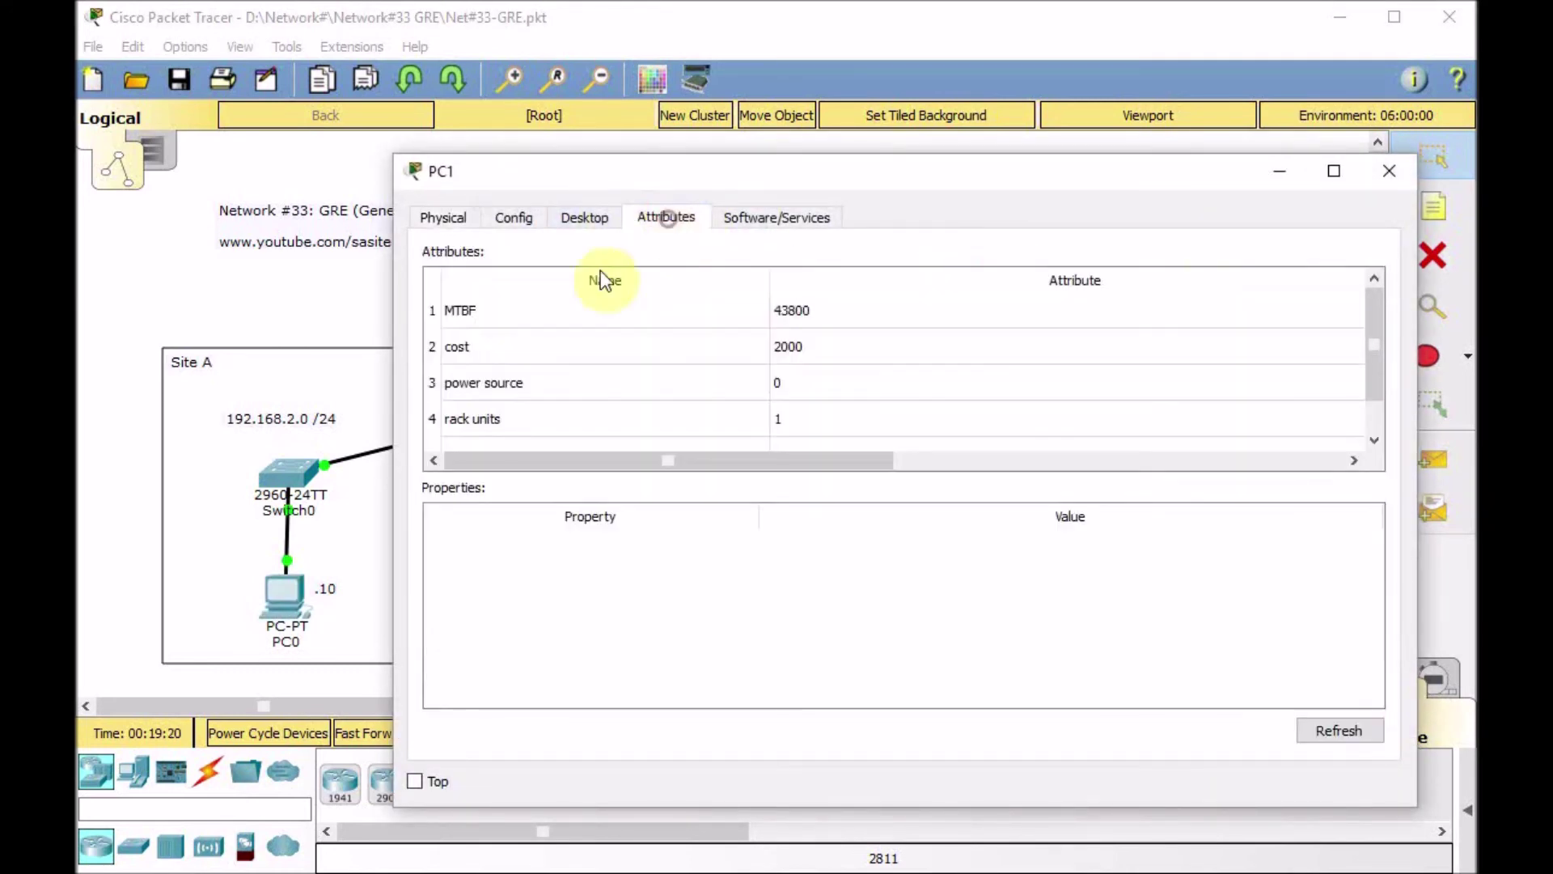
pyautogui.click(555, 208)
pyautogui.click(521, 295)
pyautogui.click(817, 354)
pyautogui.write('192.168.3.10')
pyautogui.press('Tab')
pyautogui.press('Tab')
pyautogui.write('192.168.3.1')
pyautogui.press('Tab')
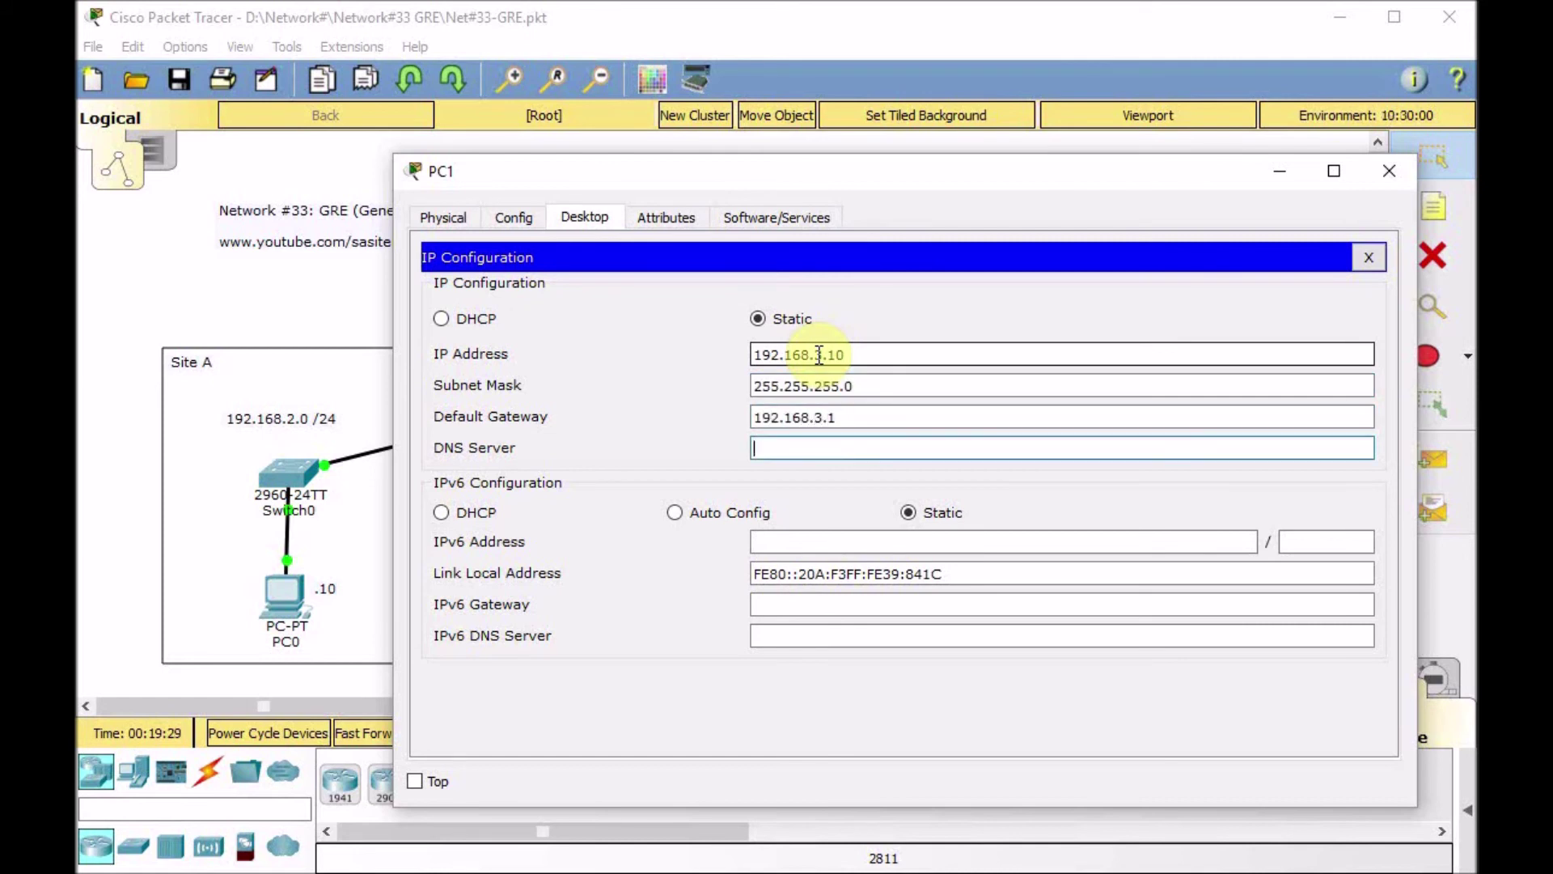
pyautogui.click(1367, 257)
# Ping the default gateway 192.168.3.1 from PC1's command prompt
pyautogui.click(1093, 334)
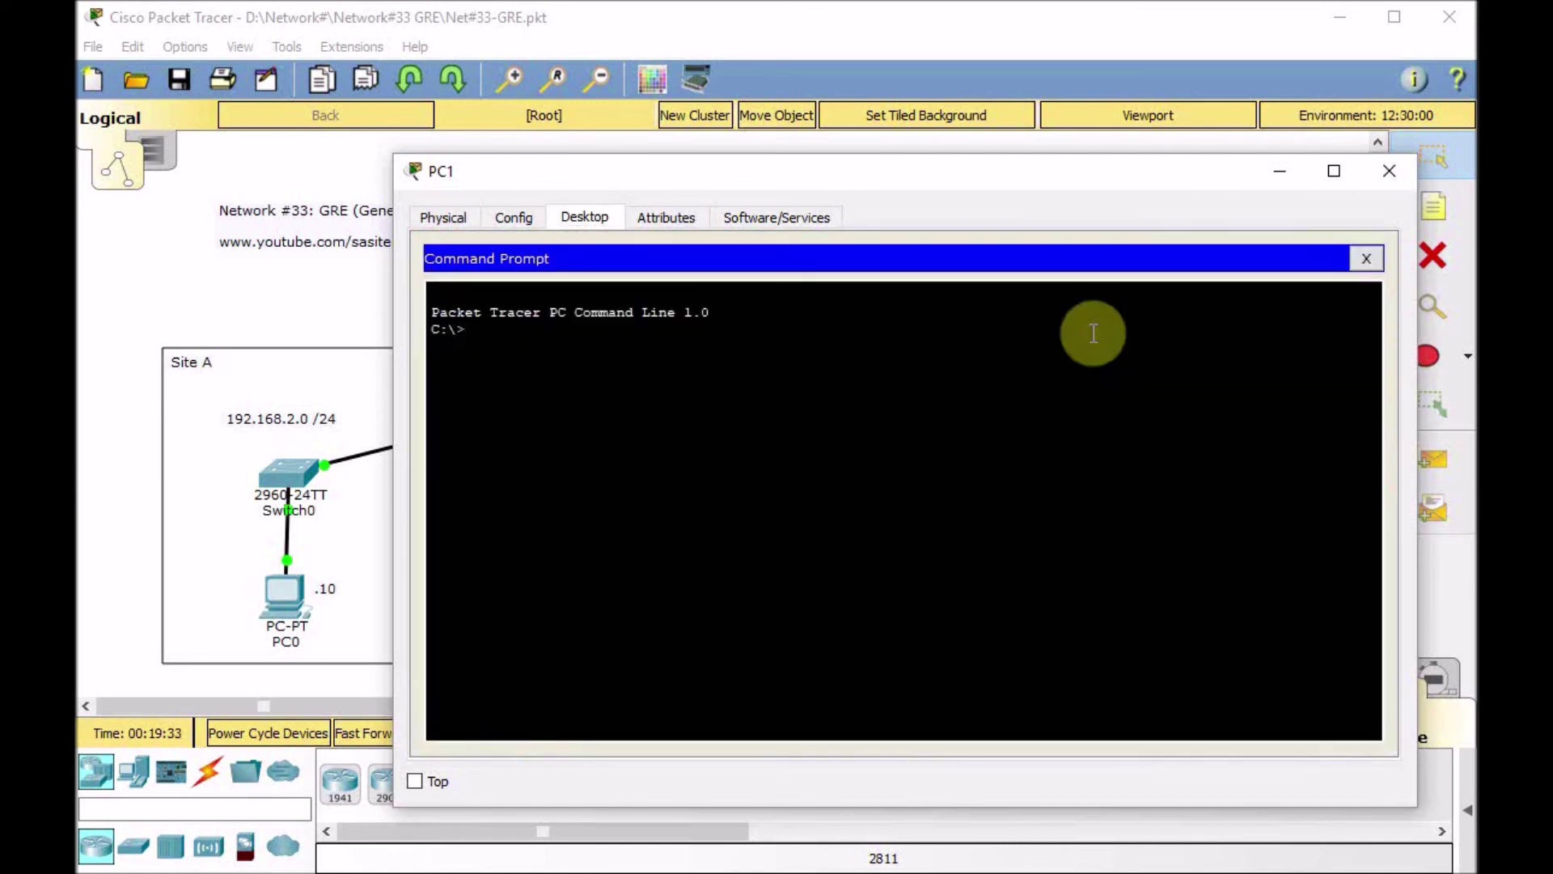
pyautogui.write('ping 192.168.3.1')
pyautogui.press('Return')
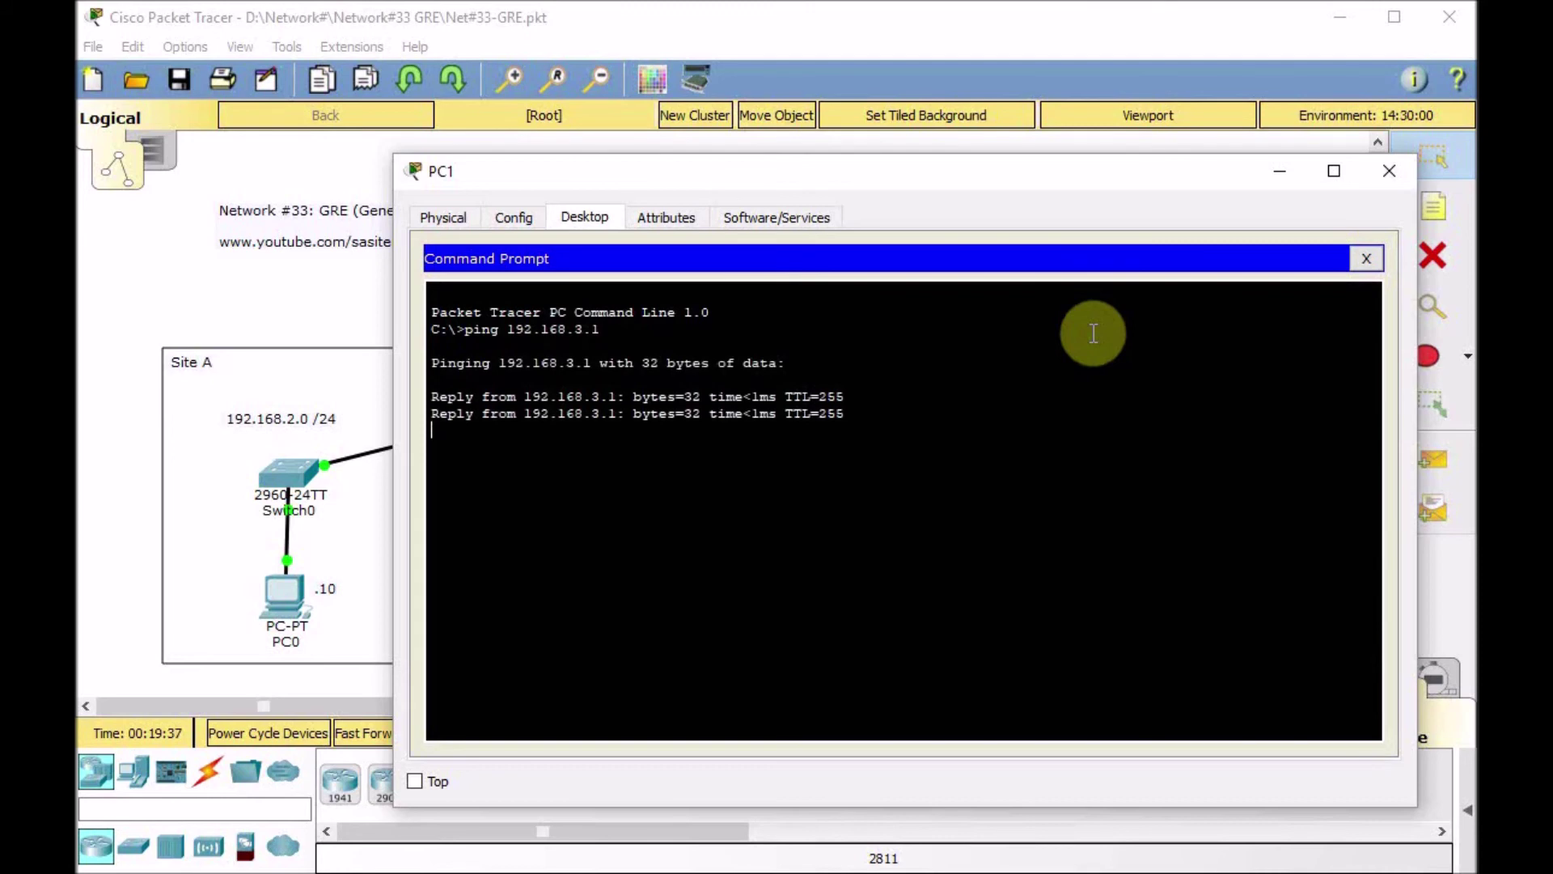
# Return to PC0's command prompt and repeat the ping to PC1 at 192.168.3.10
pyautogui.click(275, 604)
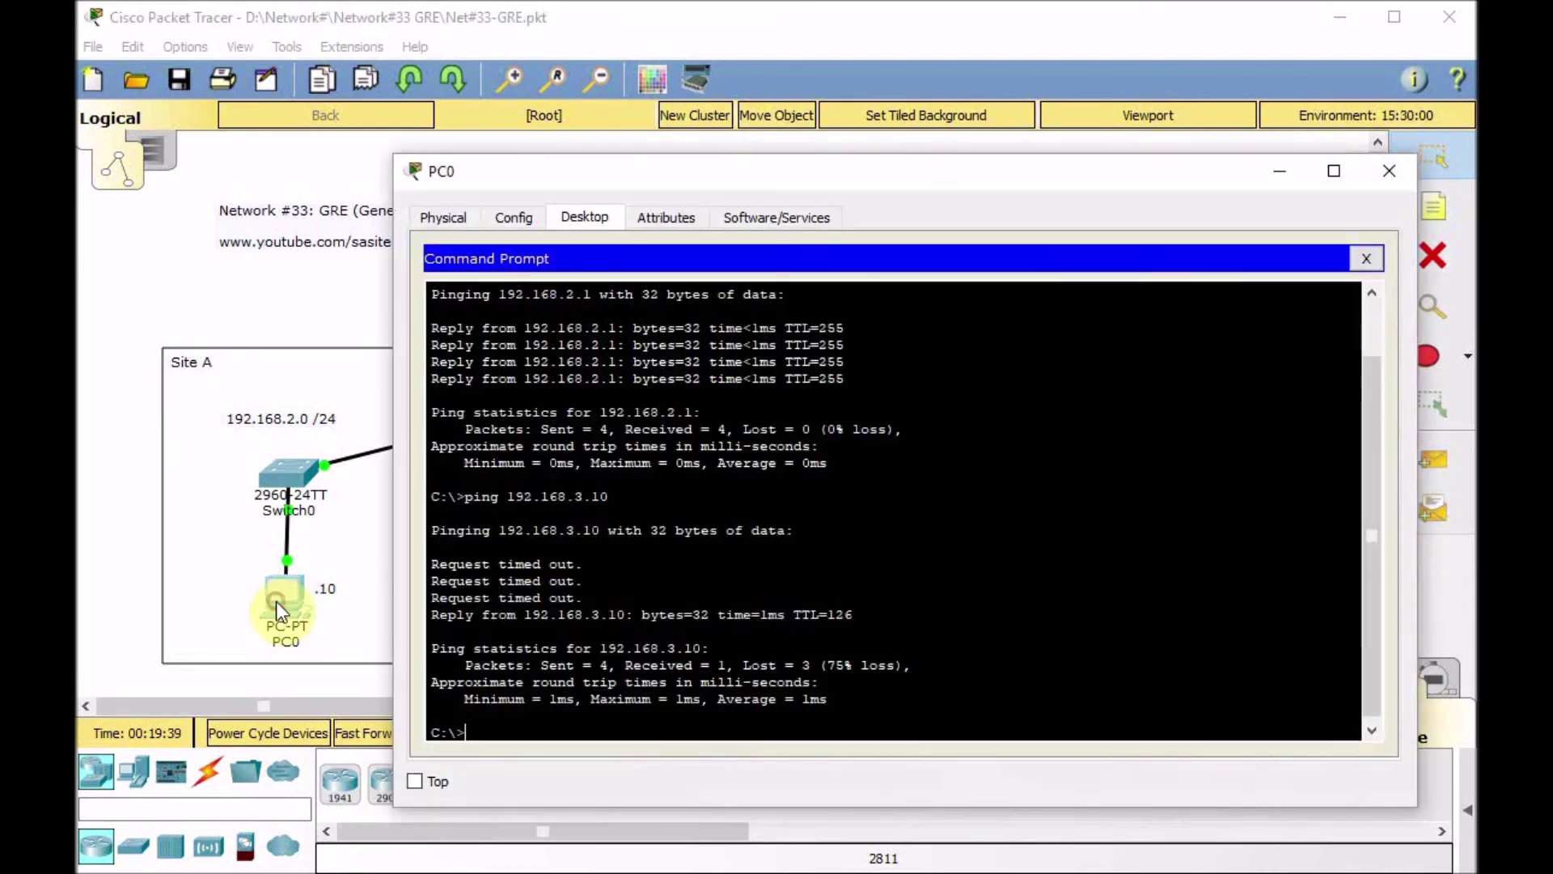
pyautogui.press('Up')
pyautogui.press('Return')
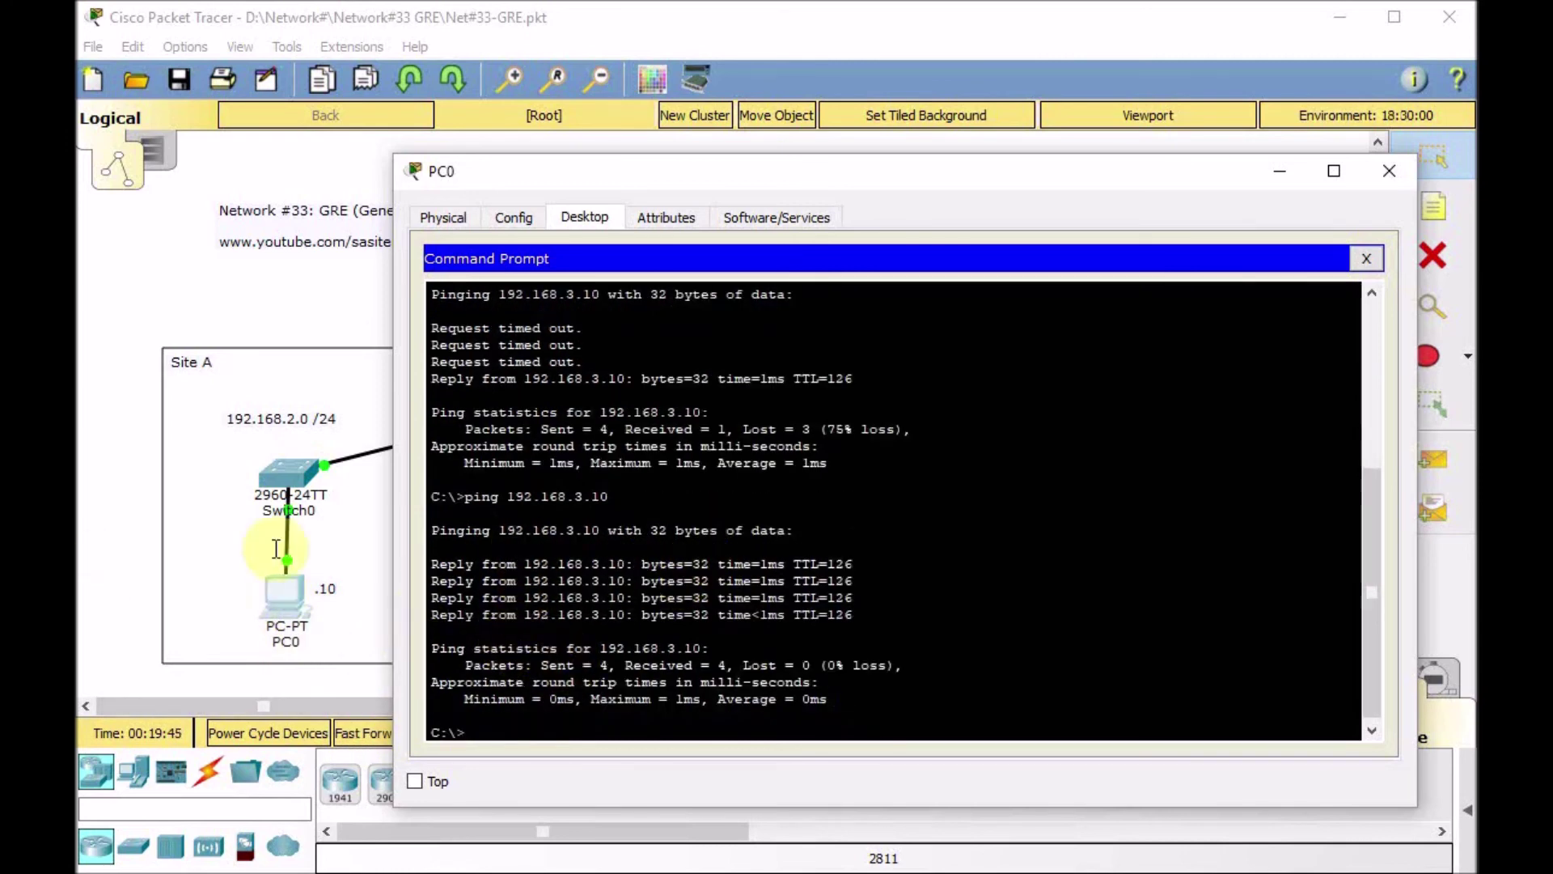
# Return to PC1's command prompt, ping PC0 at 192.168.2.10 and trace the route to the same address
pyautogui.click(129, 536)
pyautogui.click(1182, 600)
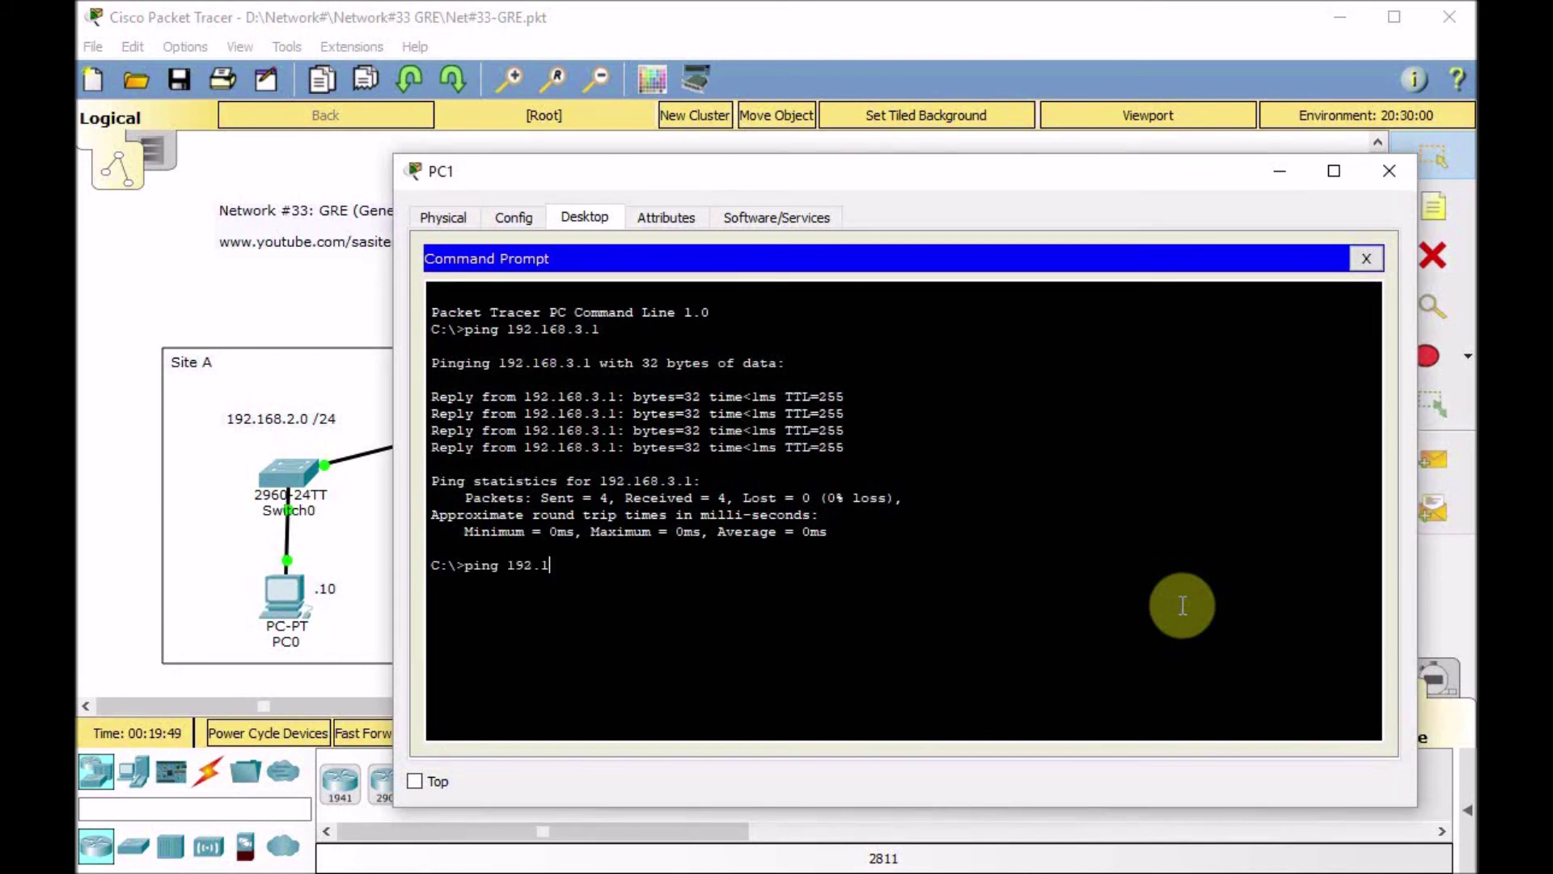
pyautogui.press('Return')
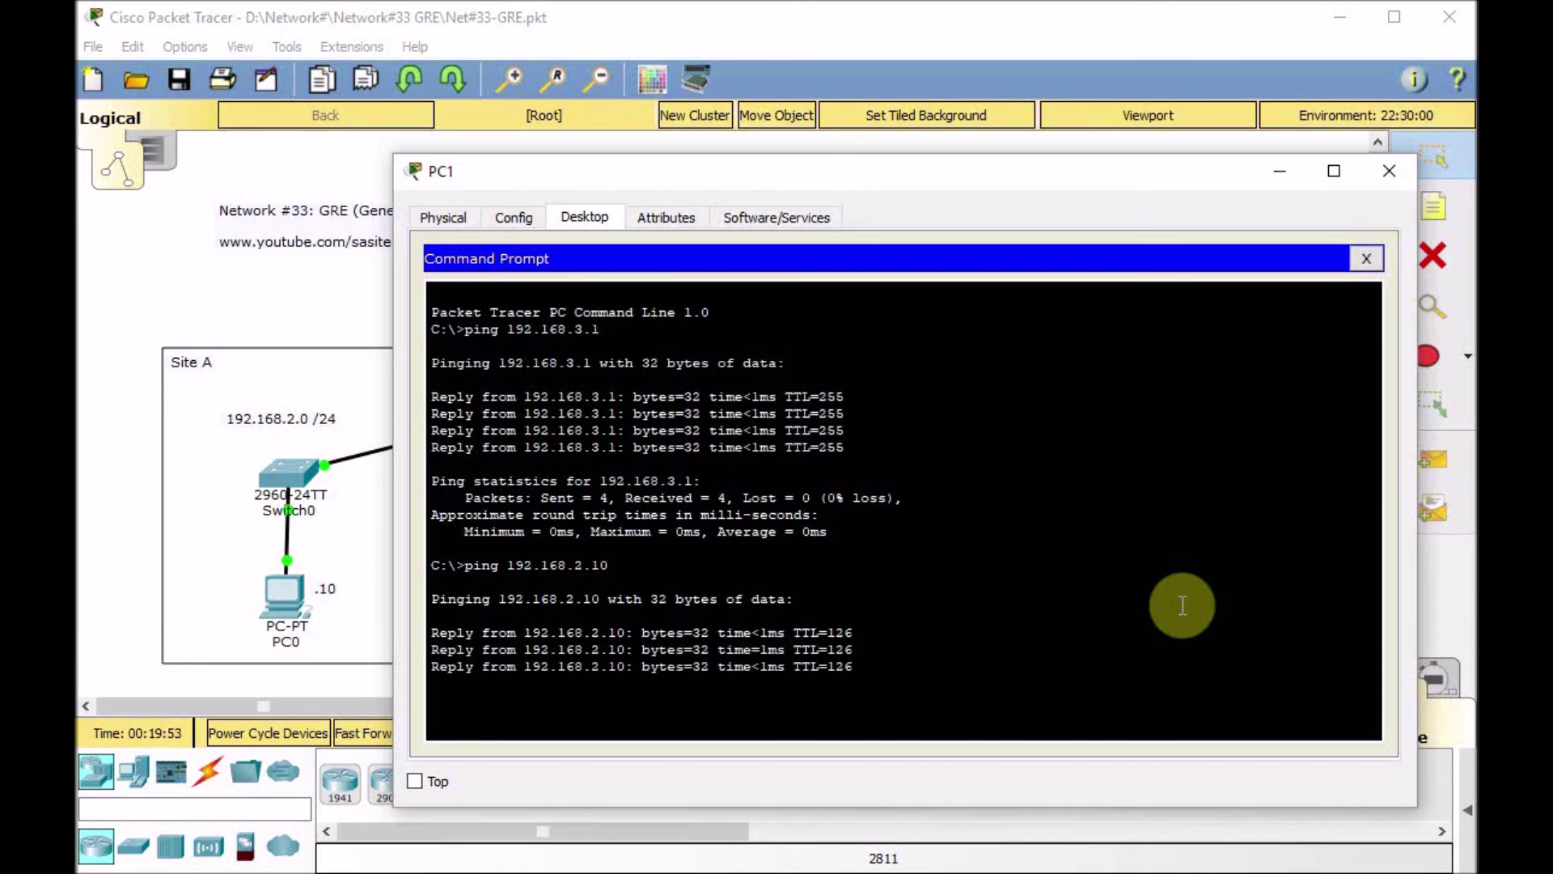
pyautogui.write('tracert 192.16')
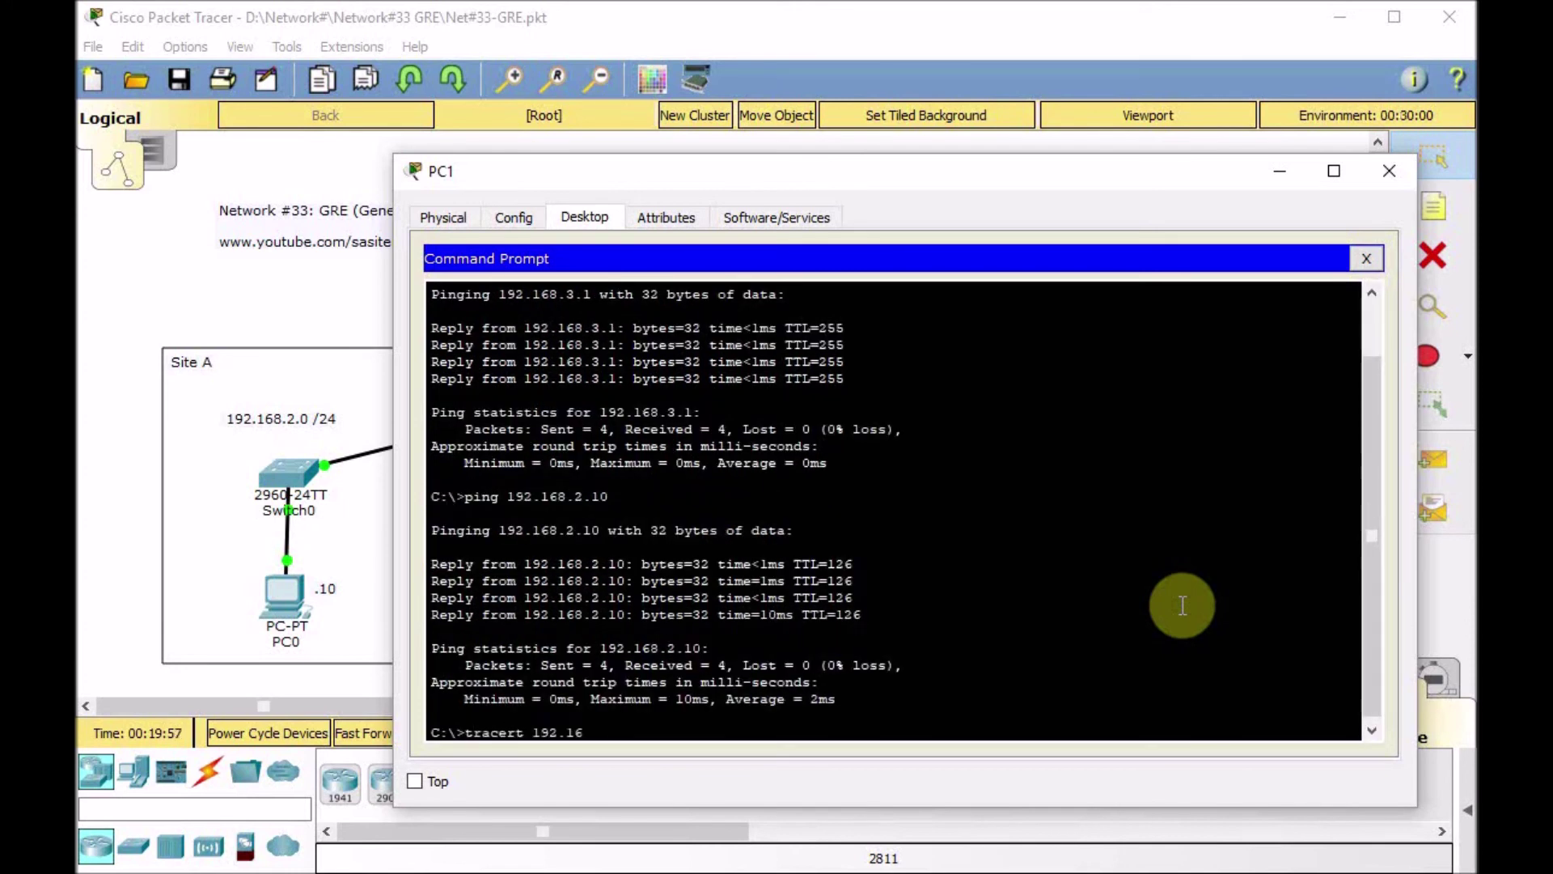
pyautogui.write('8.2.10')
pyautogui.press('Return')
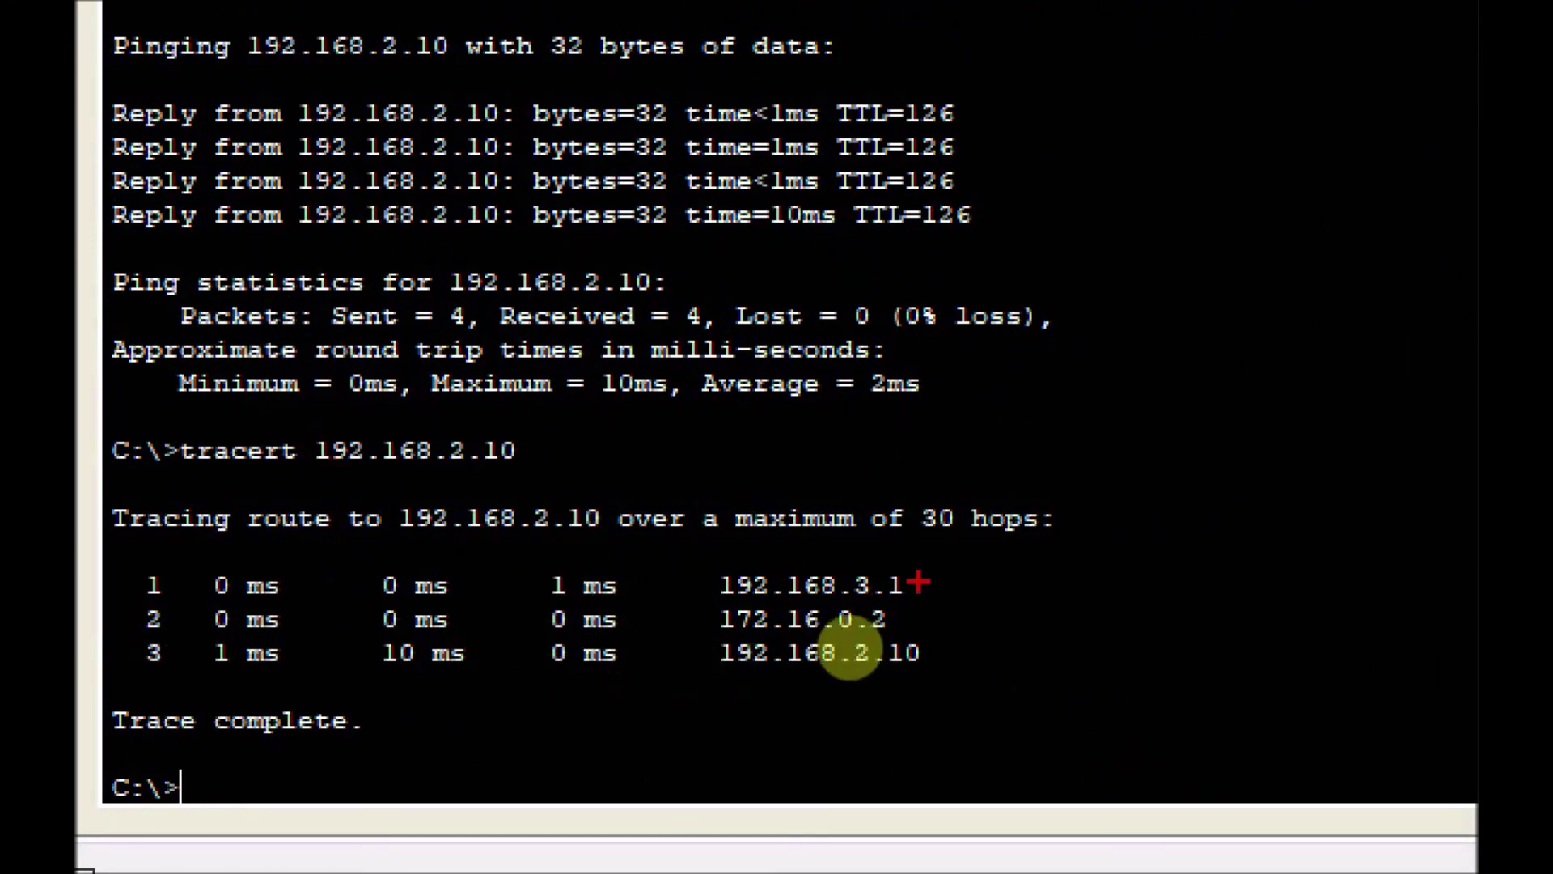
pyautogui.moveTo(944, 550)
pyautogui.mouseDown()
pyautogui.moveTo(907, 619)
pyautogui.moveTo(789, 627)
pyautogui.moveTo(696, 605)
pyautogui.moveTo(913, 621)
pyautogui.mouseUp()
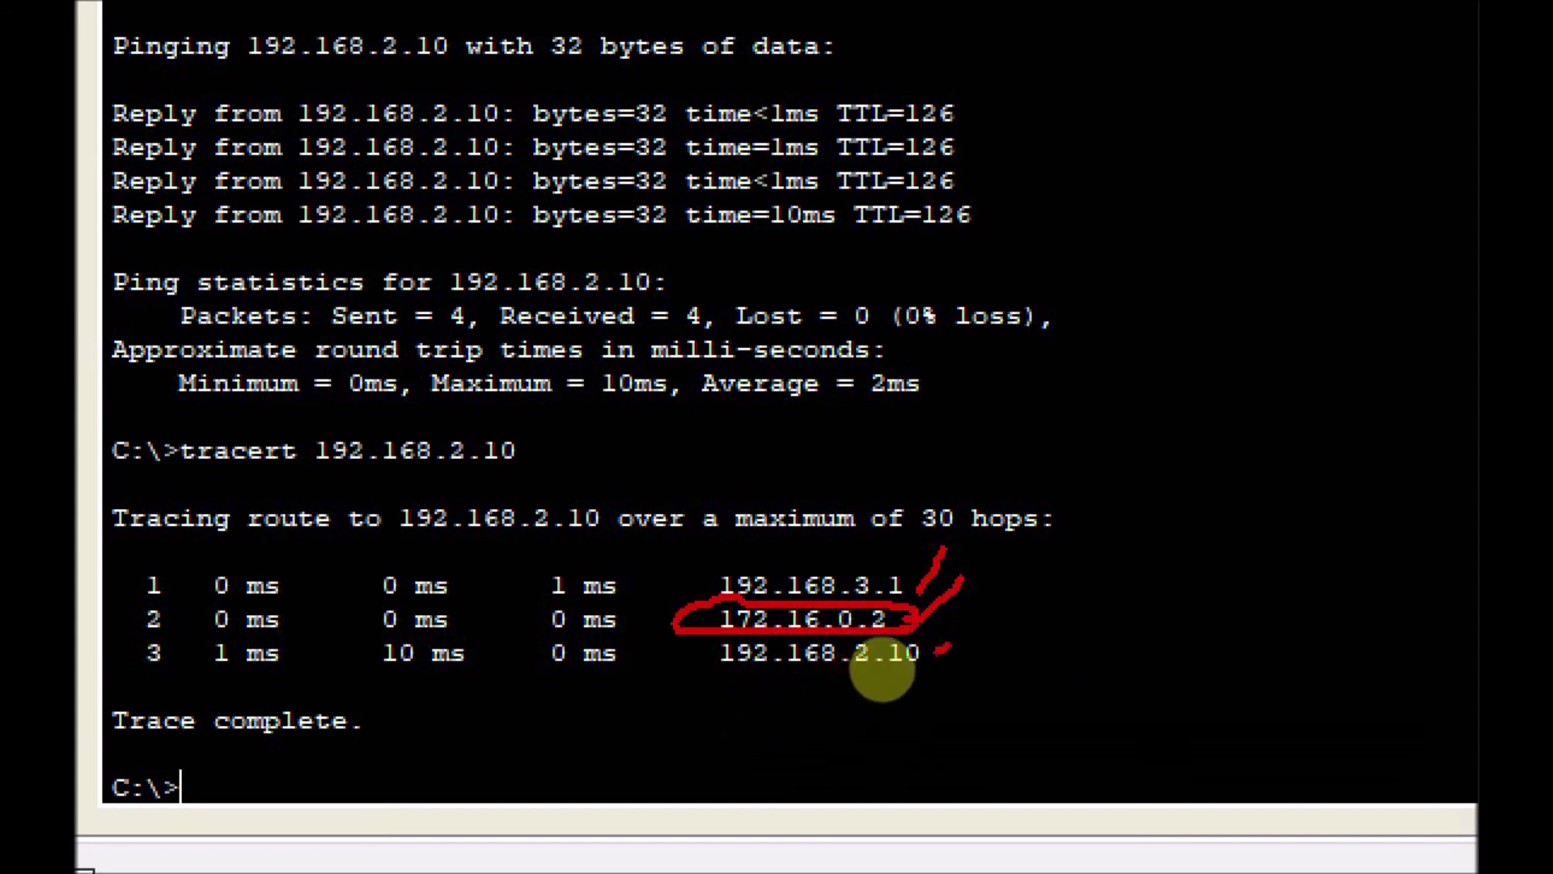
pyautogui.press('Escape')
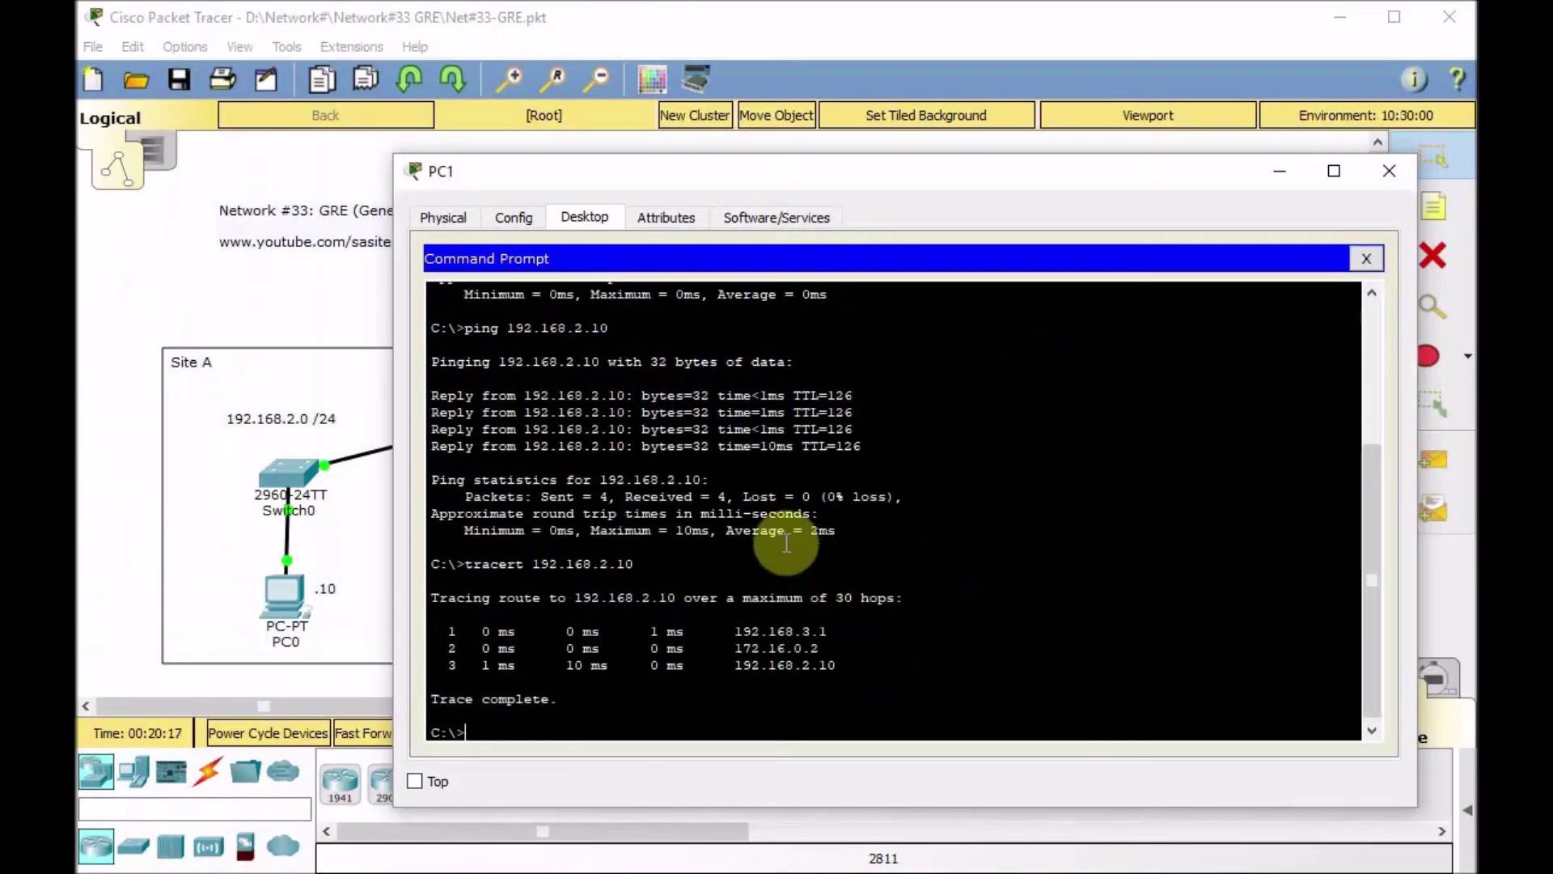
pyautogui.click(179, 291)
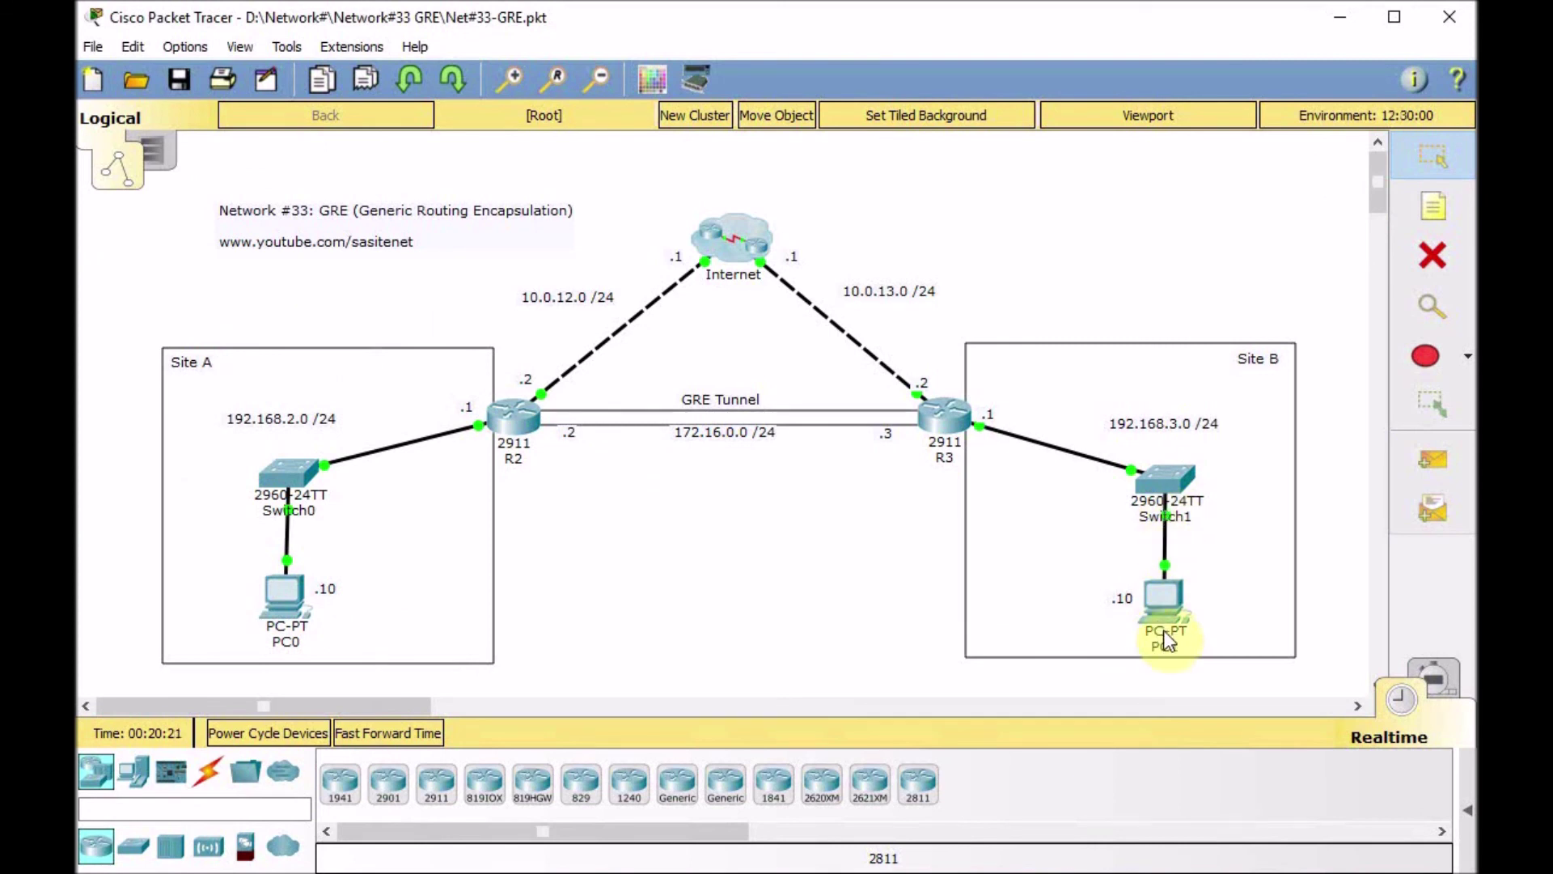
pyautogui.moveTo(1114, 621)
pyautogui.mouseDown()
pyautogui.moveTo(1080, 485)
pyautogui.moveTo(987, 433)
pyautogui.moveTo(517, 428)
pyautogui.moveTo(393, 468)
pyautogui.moveTo(322, 571)
pyautogui.moveTo(322, 558)
pyautogui.moveTo(344, 576)
pyautogui.moveTo(319, 584)
pyautogui.moveTo(332, 570)
pyautogui.mouseUp()
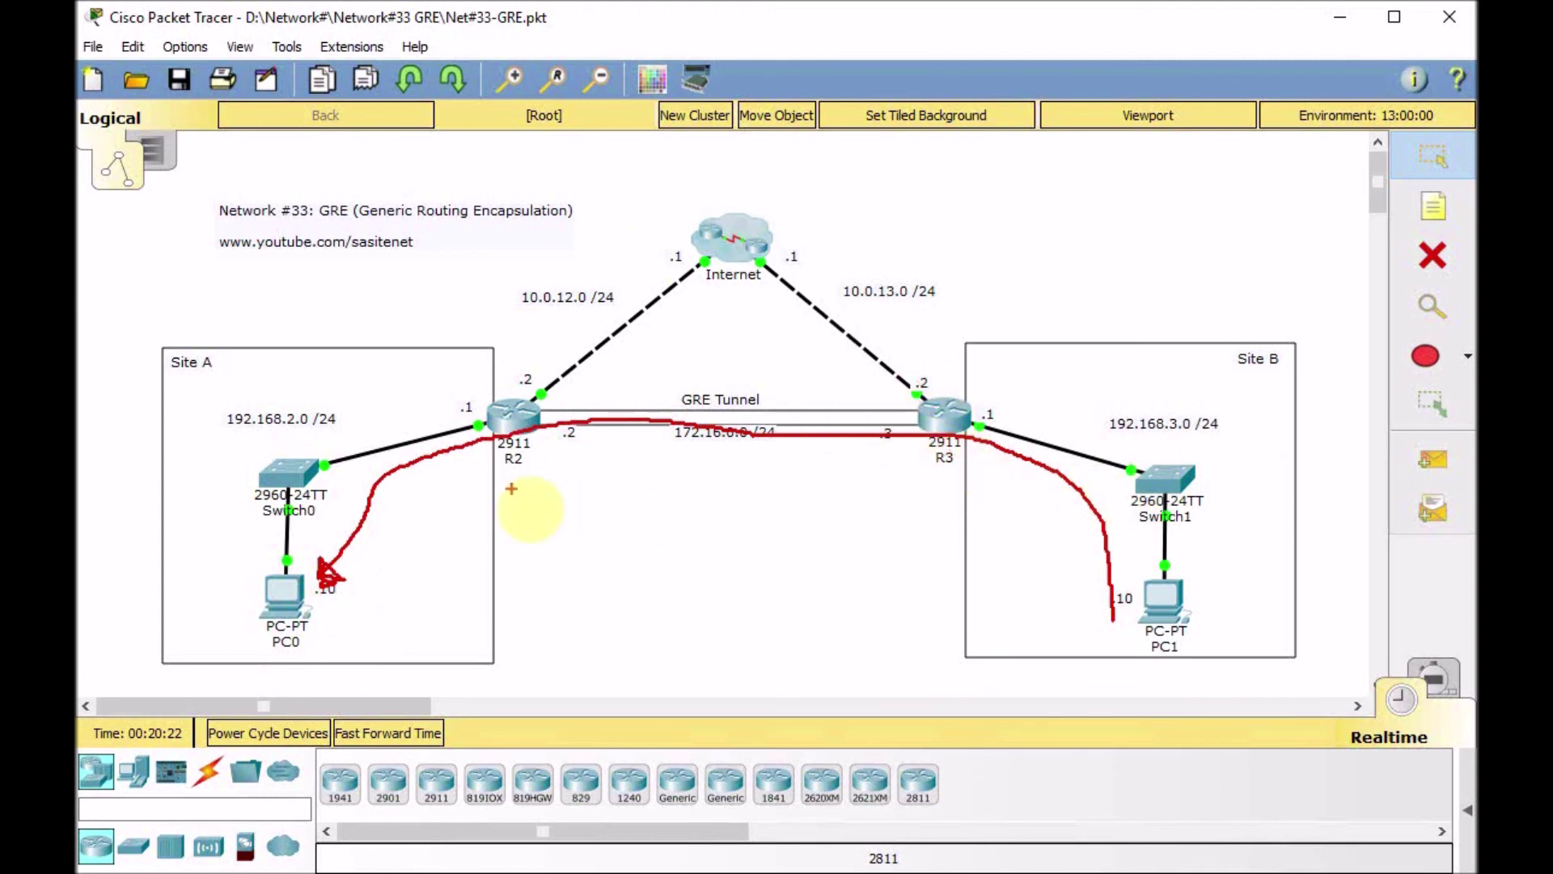
pyautogui.moveTo(491, 469); pyautogui.dragTo(906, 469)
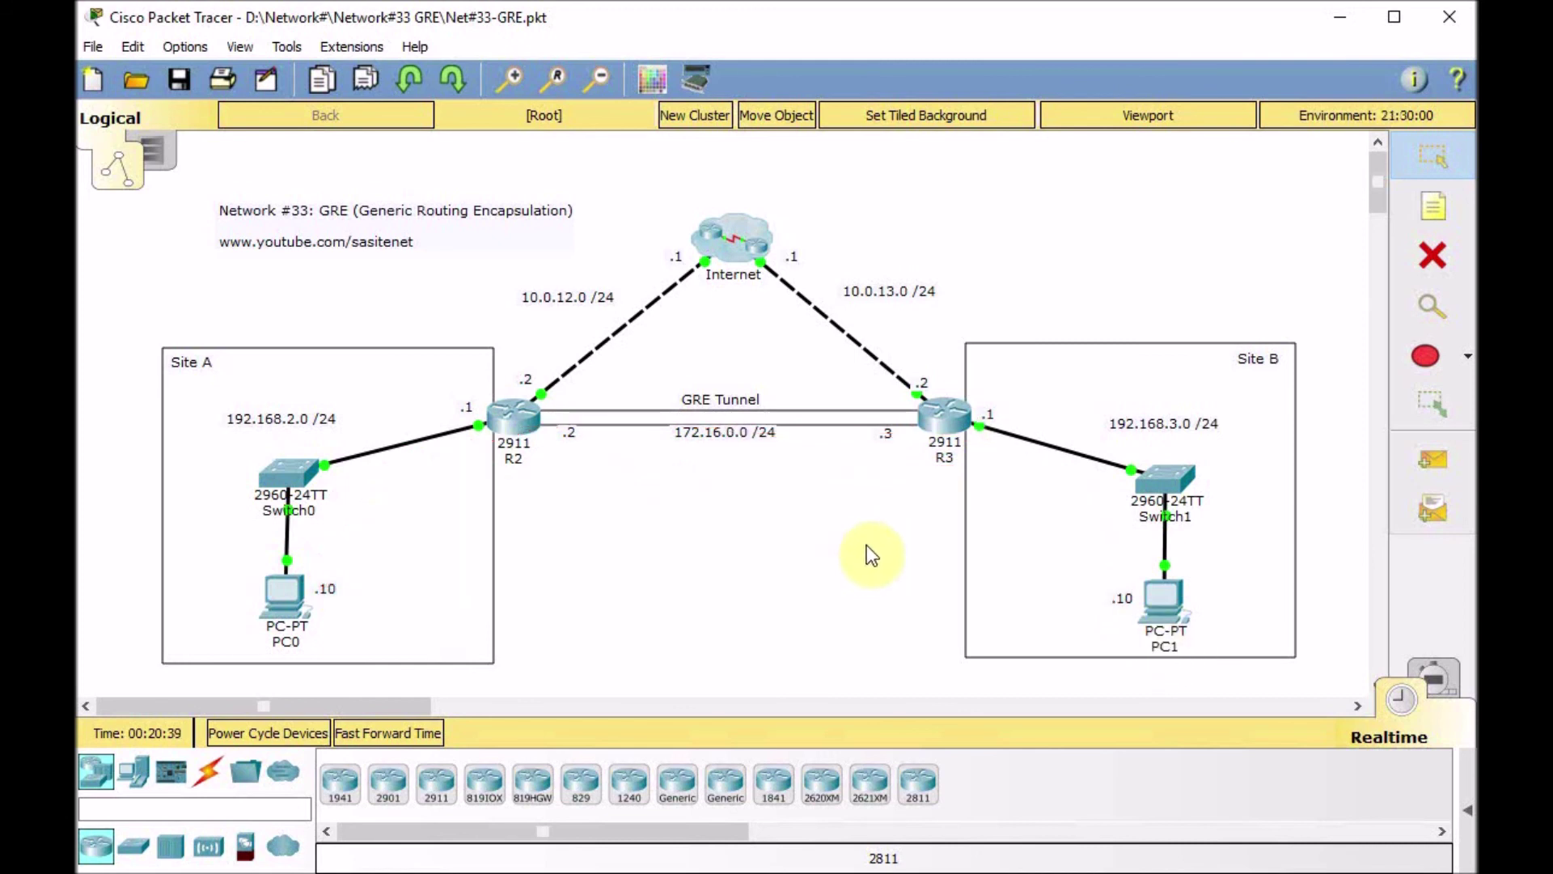
pyautogui.moveTo(661, 452)
pyautogui.mouseDown()
pyautogui.moveTo(775, 469)
pyautogui.moveTo(801, 444)
pyautogui.moveTo(674, 421)
pyautogui.mouseUp()
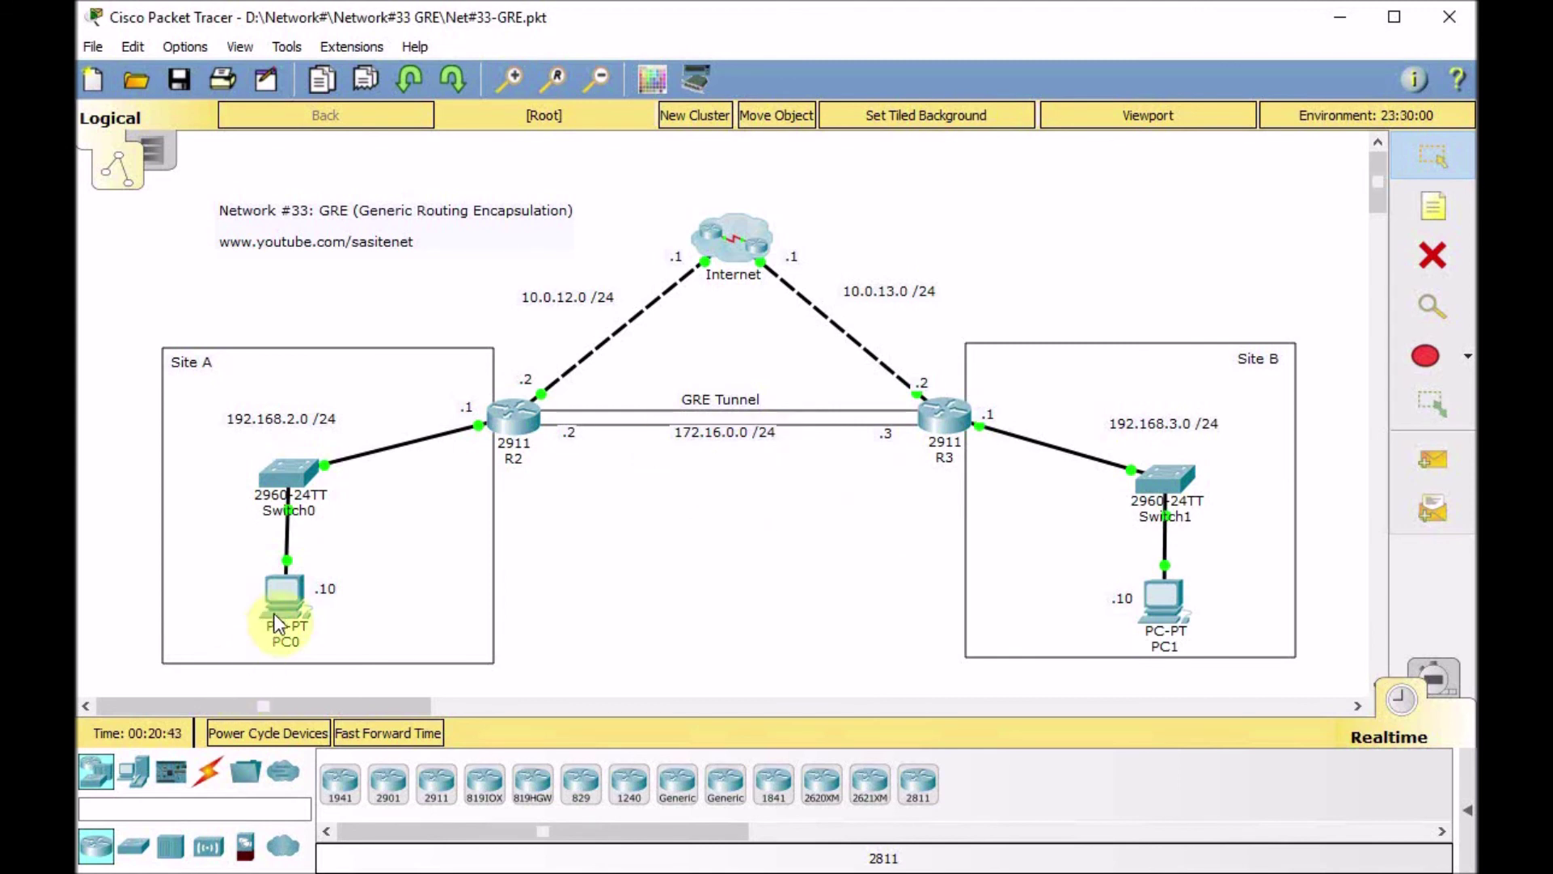
# Trace the route to PC1 at 192.168.3.10 from PC0's command prompt
pyautogui.click(277, 619)
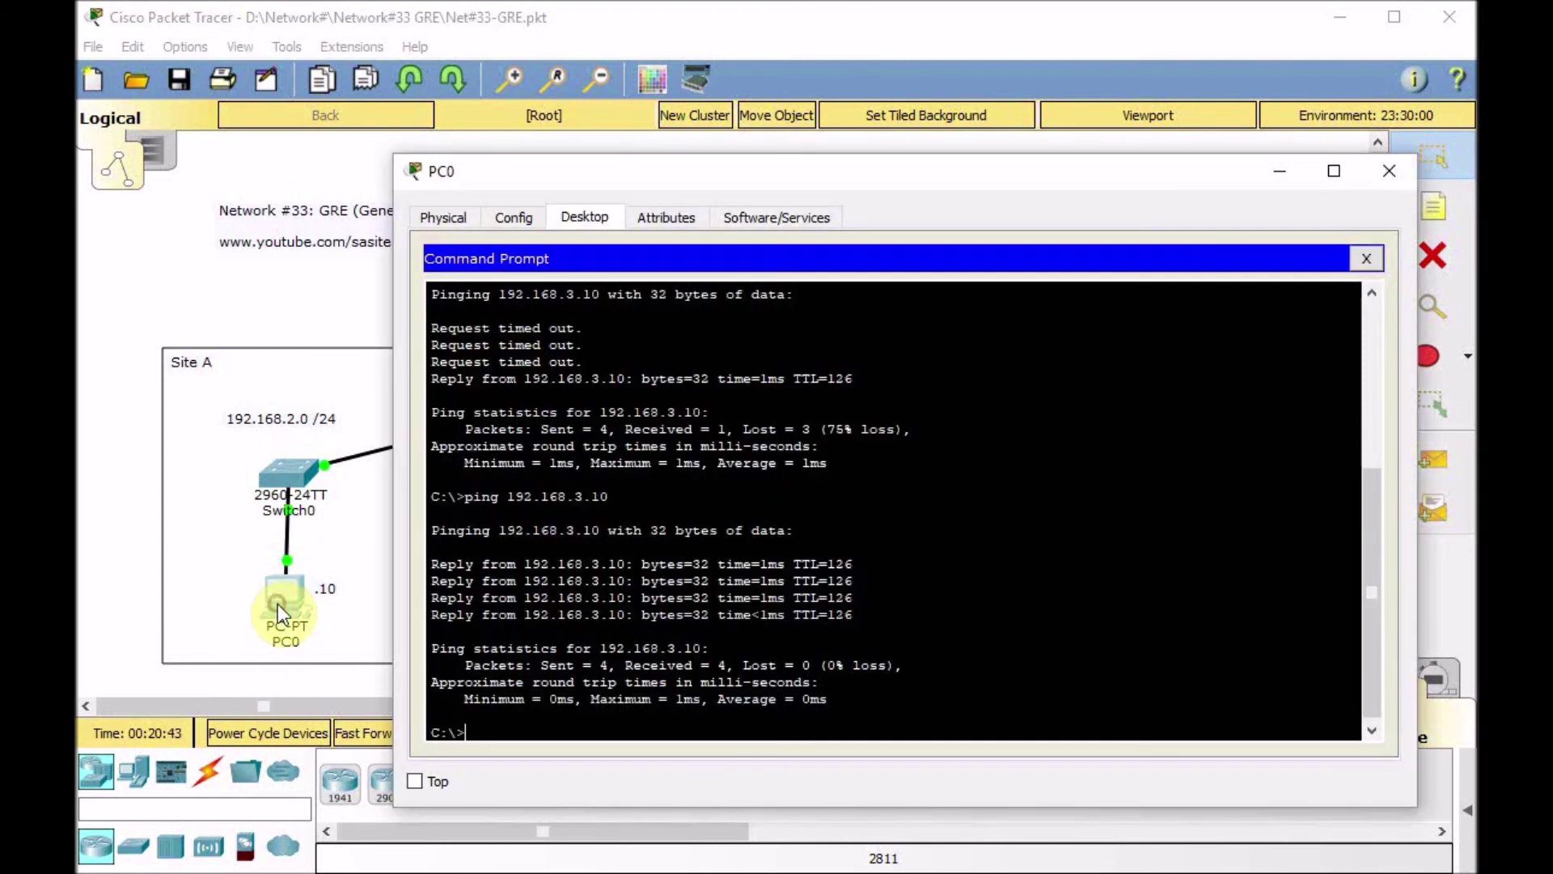
pyautogui.write('tracert 192.168.3.10')
pyautogui.press('Return')
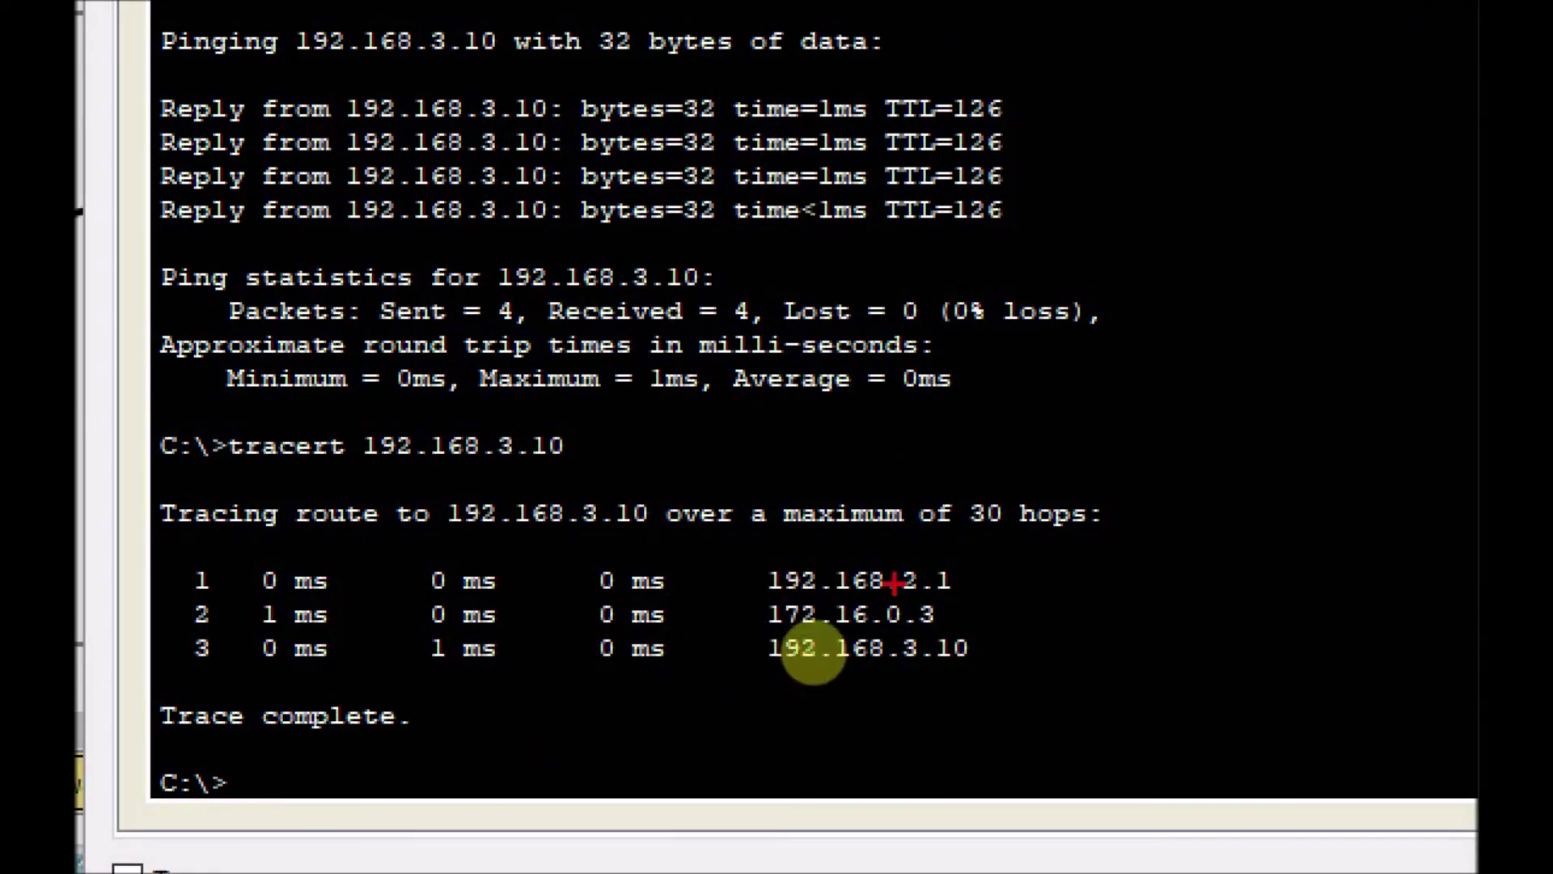
pyautogui.moveTo(962, 579); pyautogui.dragTo(1007, 549)
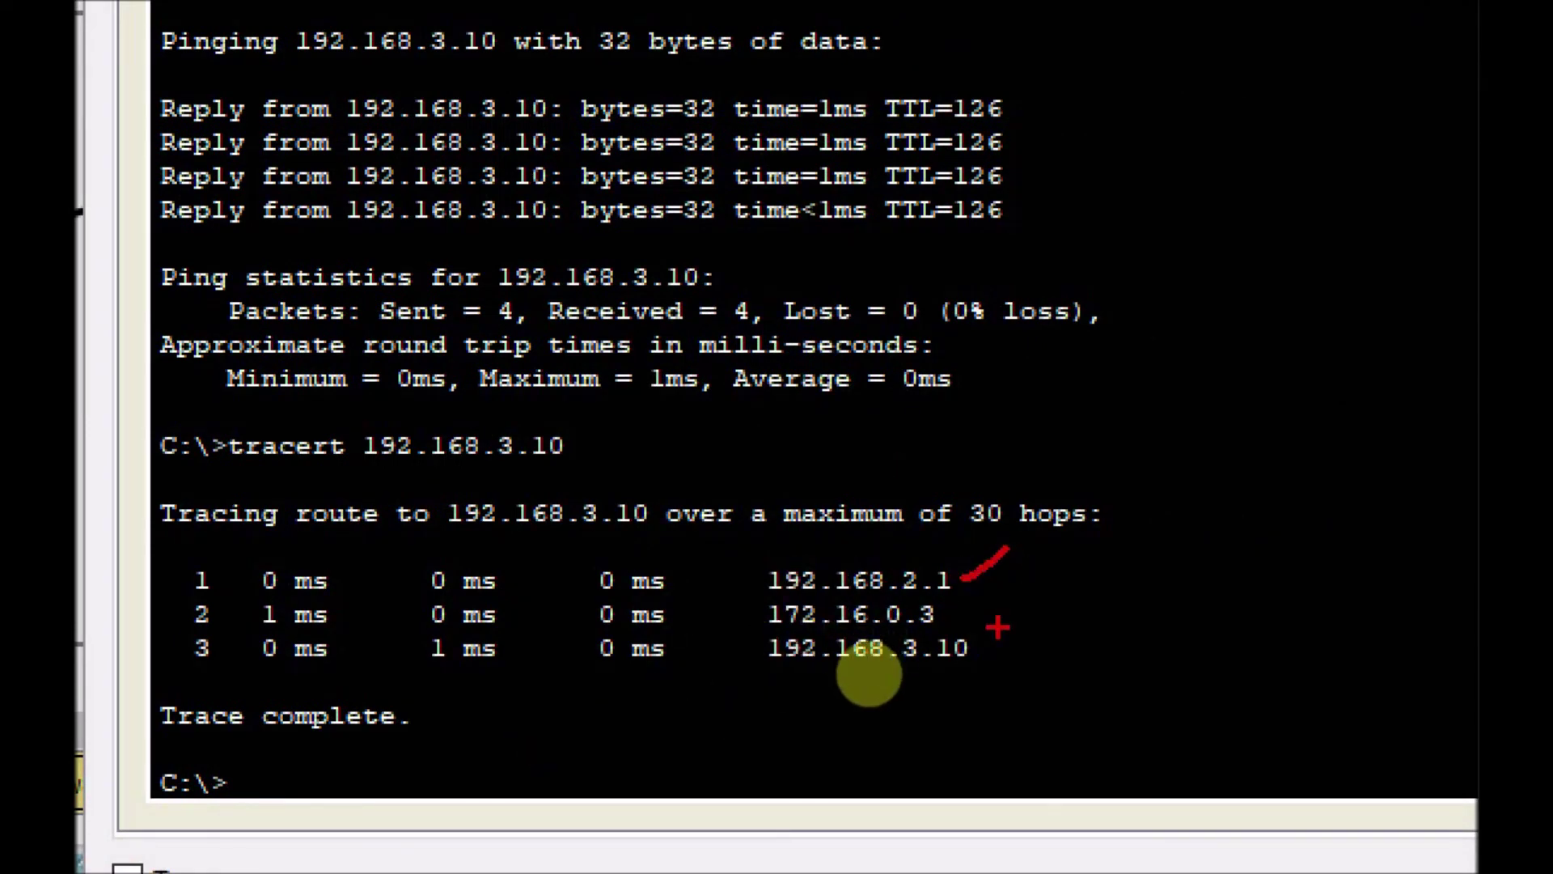
pyautogui.moveTo(942, 617); pyautogui.dragTo(1019, 591)
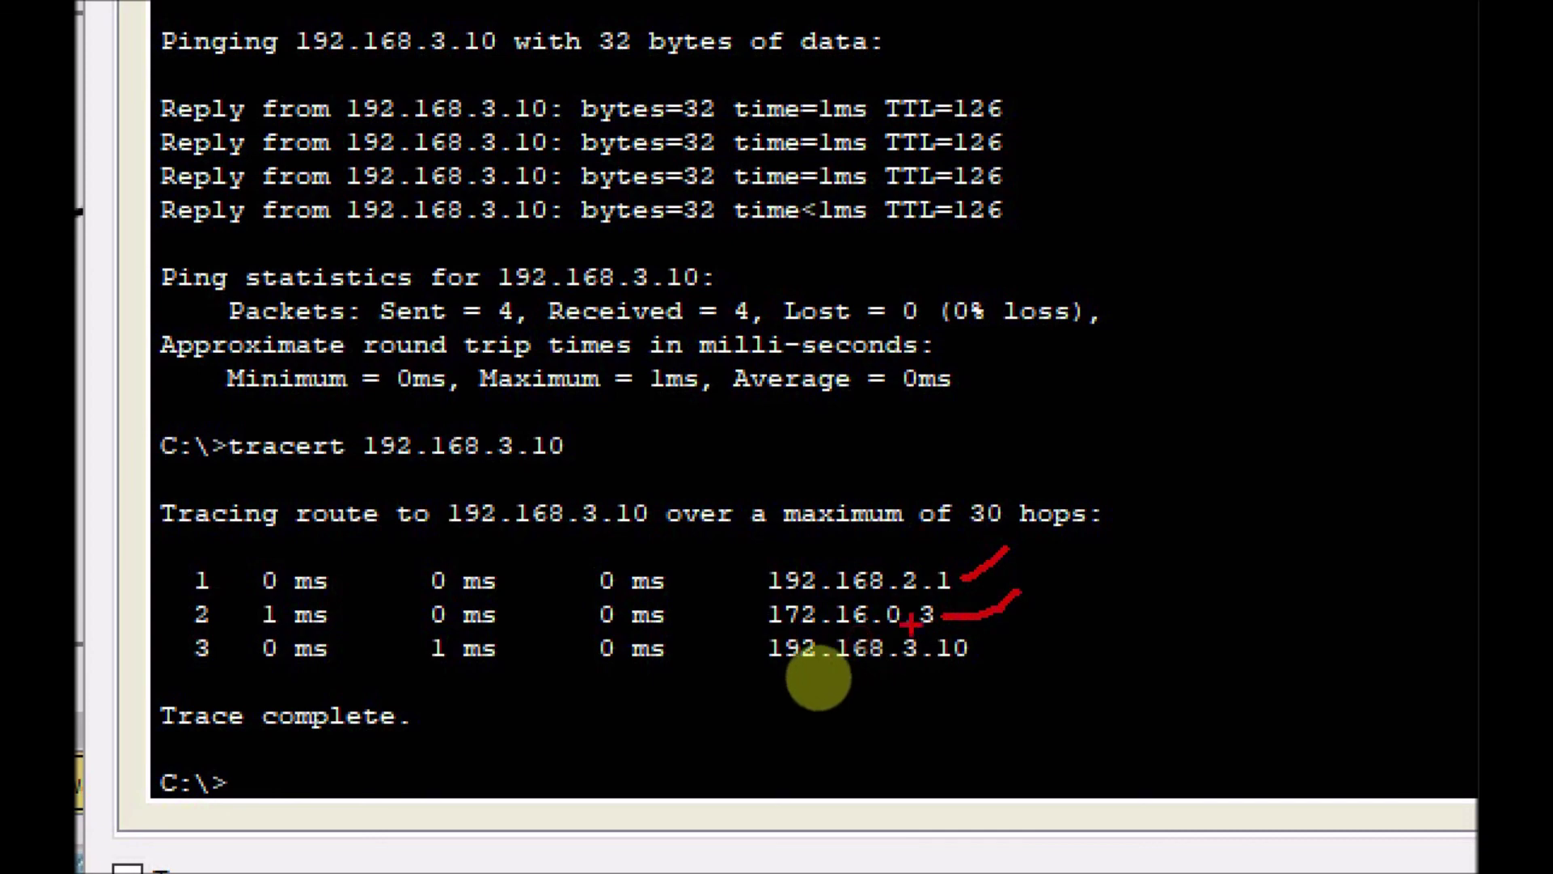
pyautogui.moveTo(971, 658); pyautogui.dragTo(1020, 631)
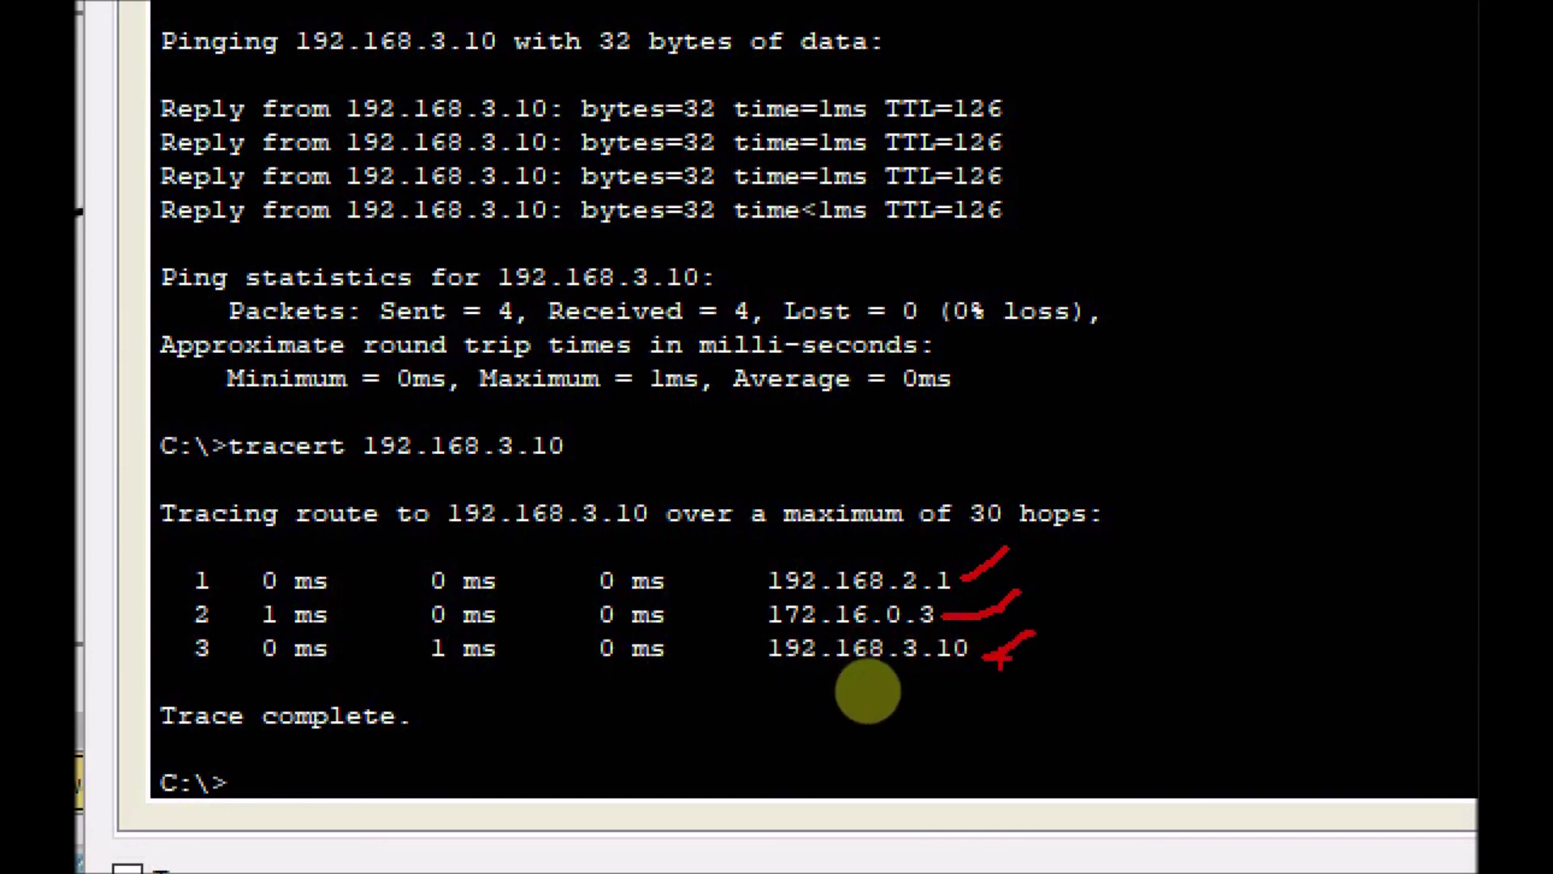
pyautogui.click(299, 325)
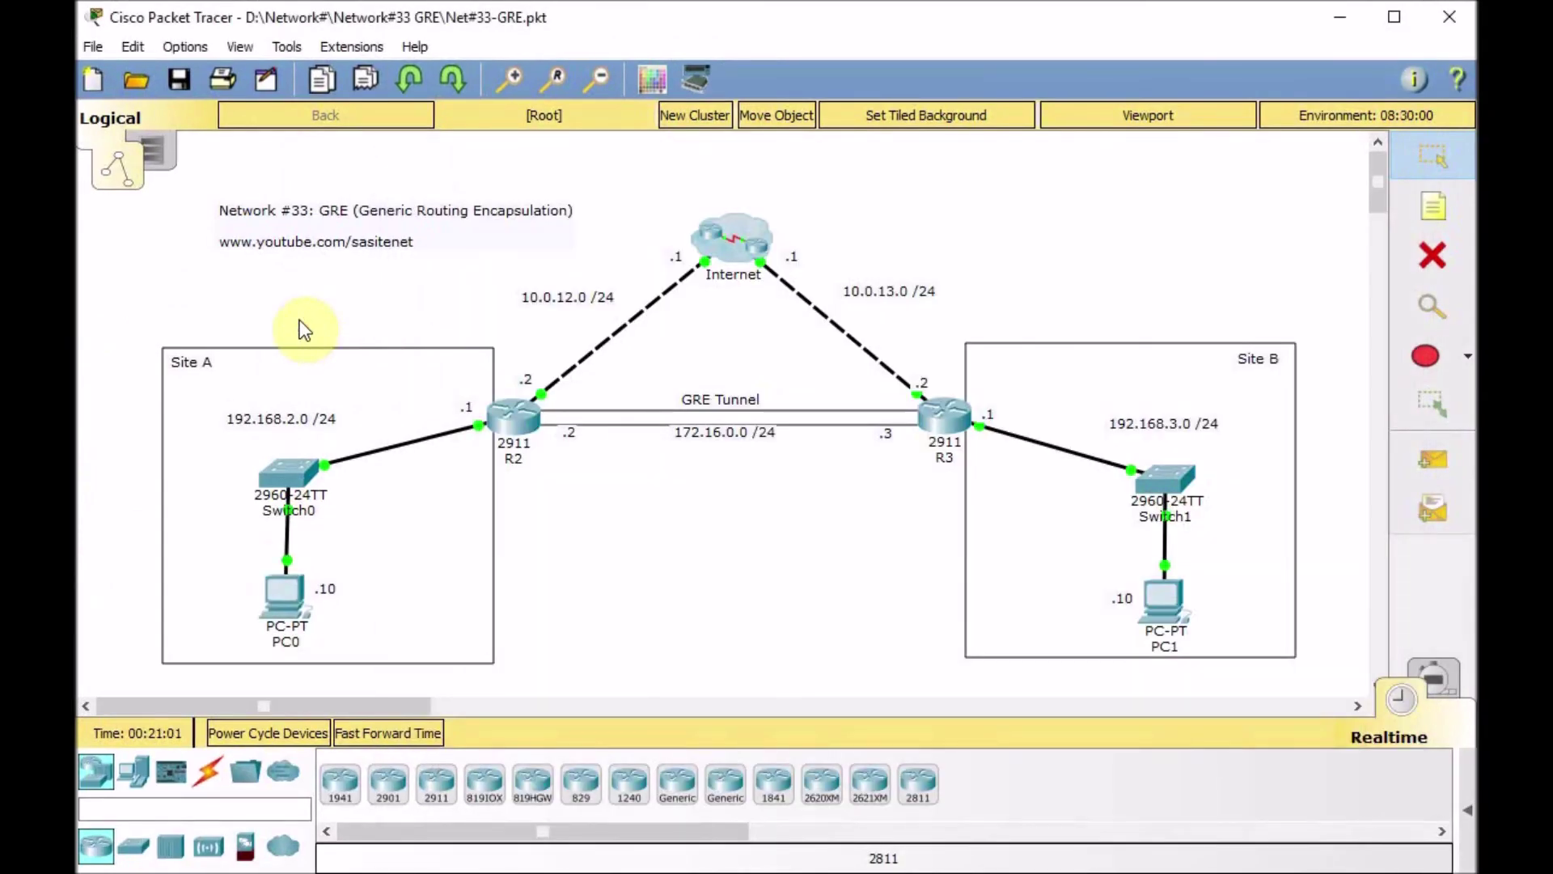